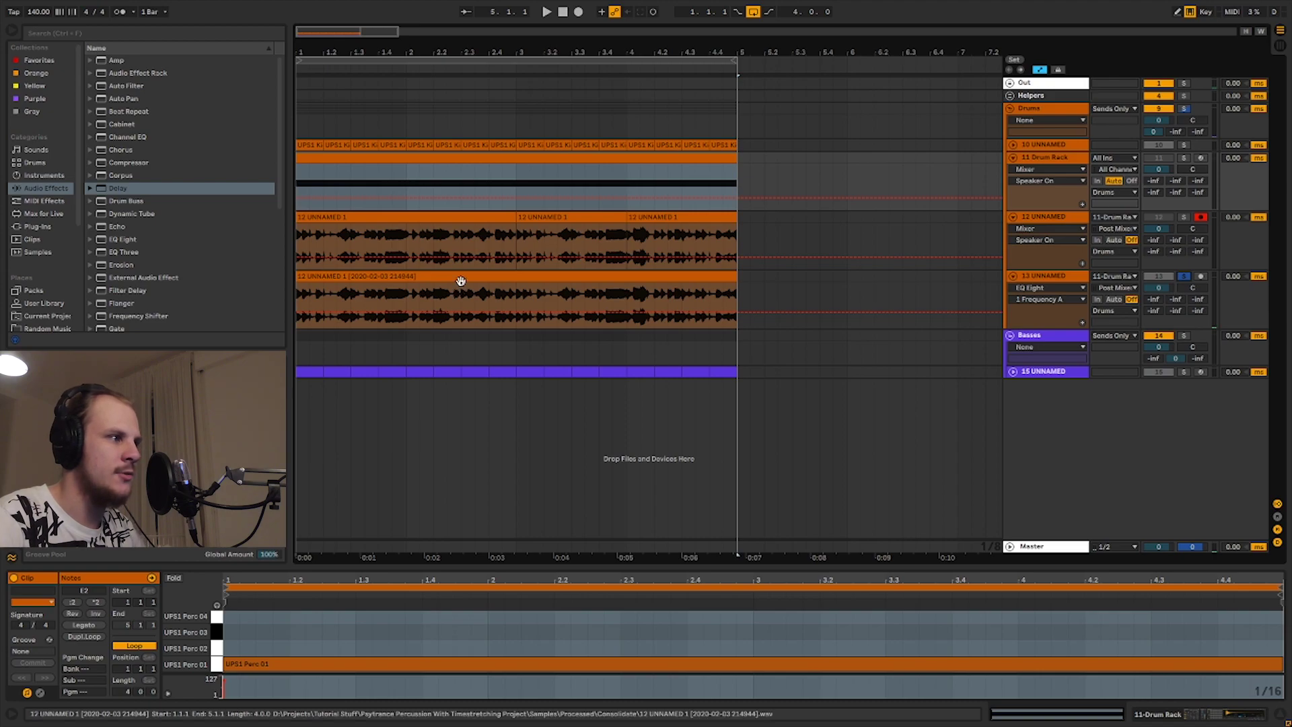
Play back the resampled percussion clip on track 13 in the Drums group.
{"action": "left_click", "coordinate": [464, 278]}
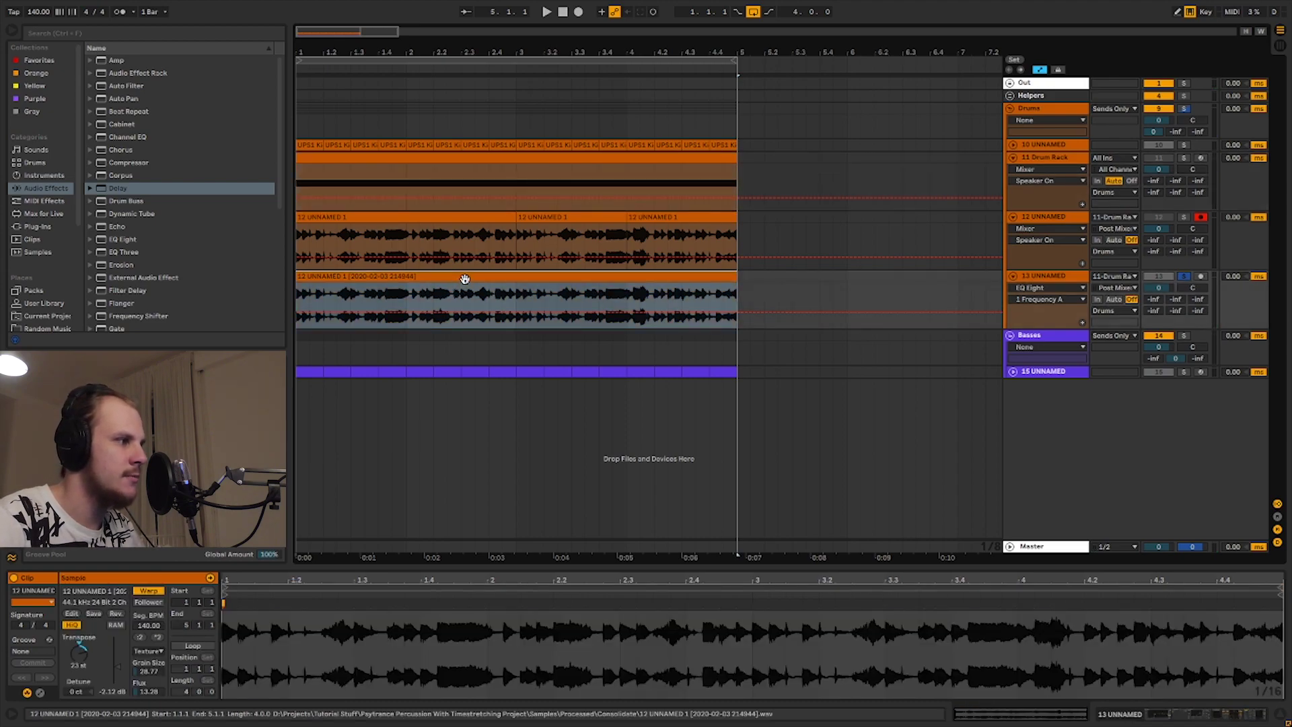
{"action": "key", "text": "space"}
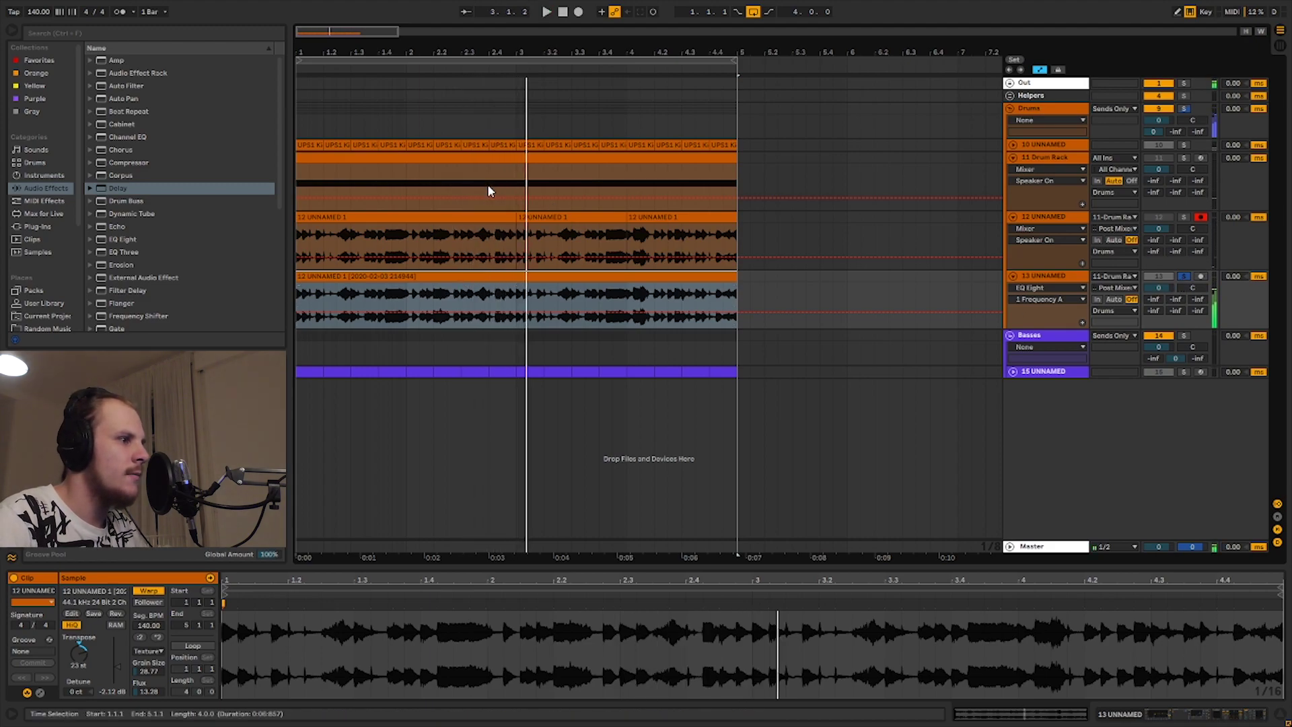
Fold the Drum Rack track and the two audio tracks below it, and insert a new MIDI track under track 13.
{"action": "left_click", "coordinate": [1012, 217]}
{"action": "left_click", "coordinate": [1013, 229]}
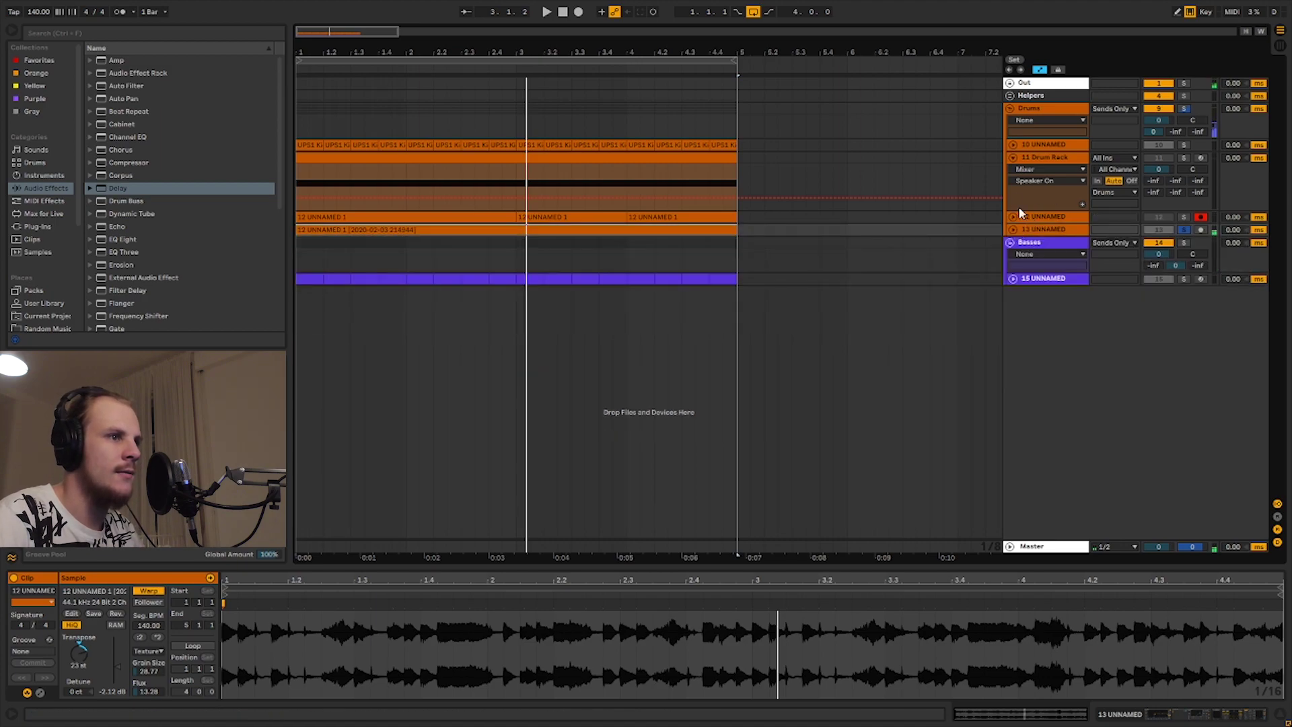
{"action": "left_click", "coordinate": [1013, 158]}
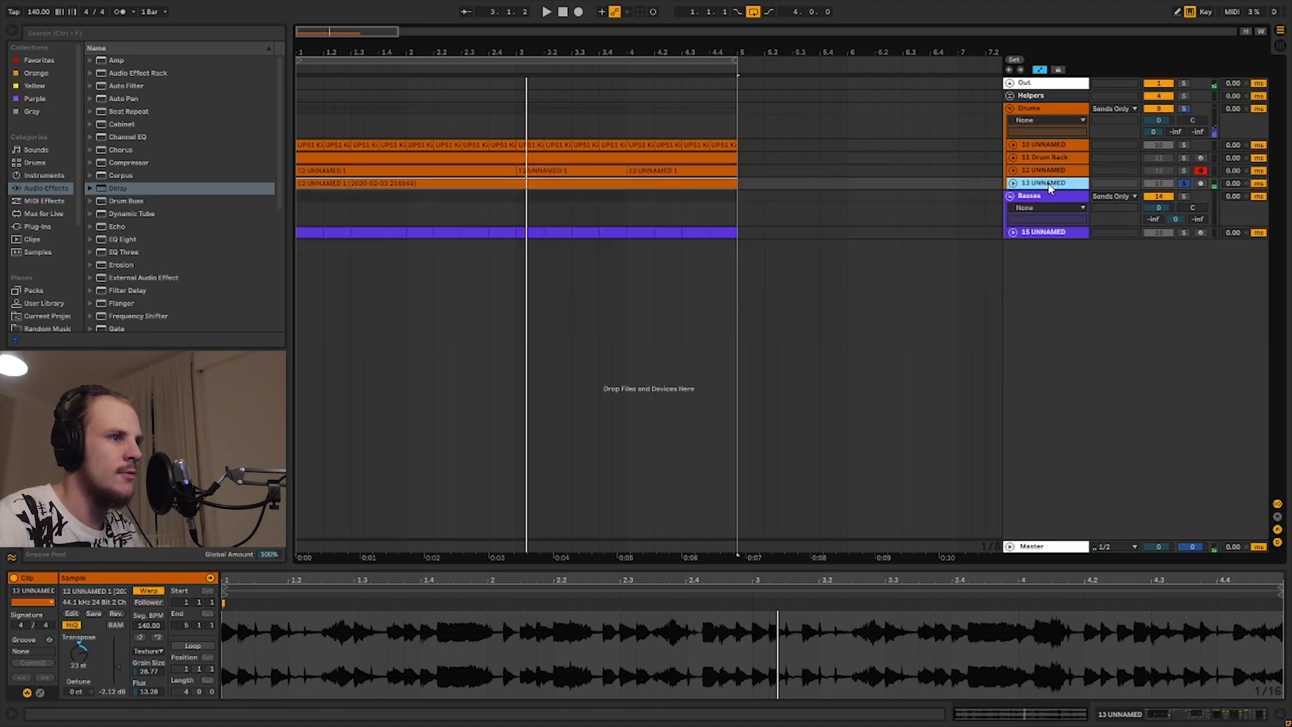
{"action": "key", "text": "ctrl+shift+t"}
Delete the clips on tracks 11 to 13, and delete those three old percussion tracks from the Drums group.
{"action": "left_click", "coordinate": [576, 183]}
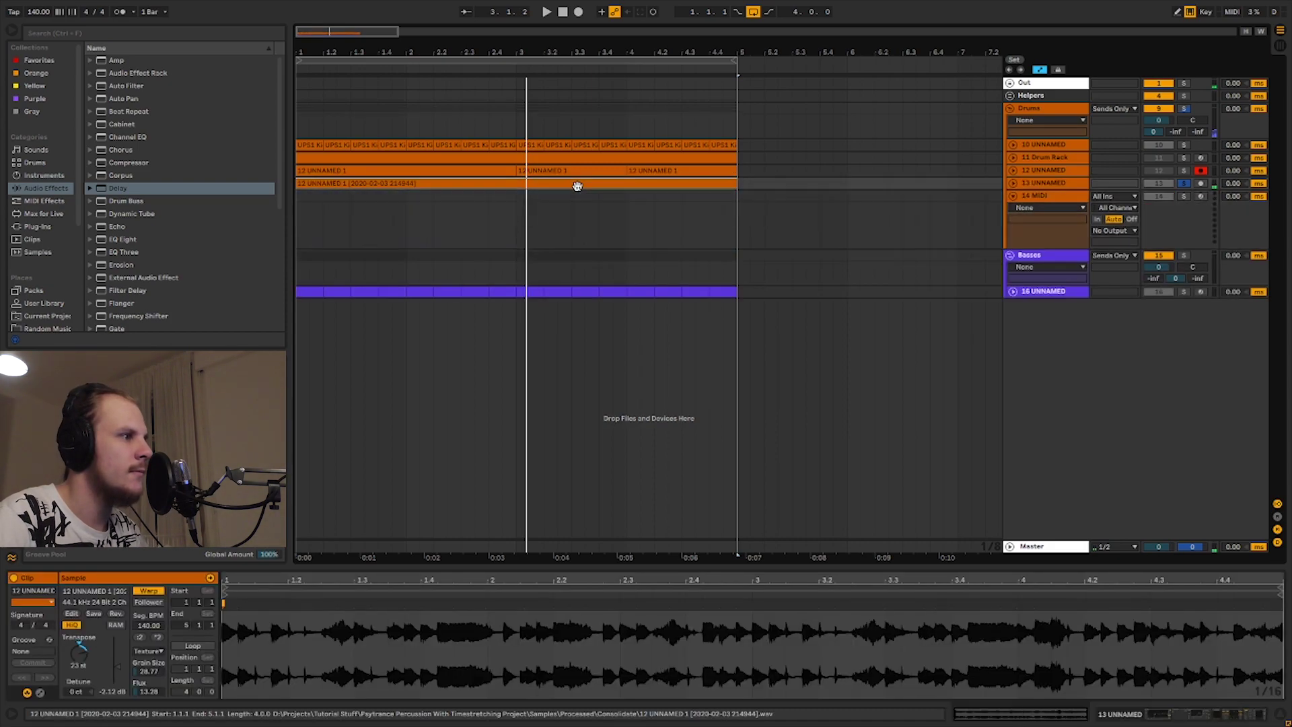
{"action": "left_click", "coordinate": [711, 156], "text": "shift"}
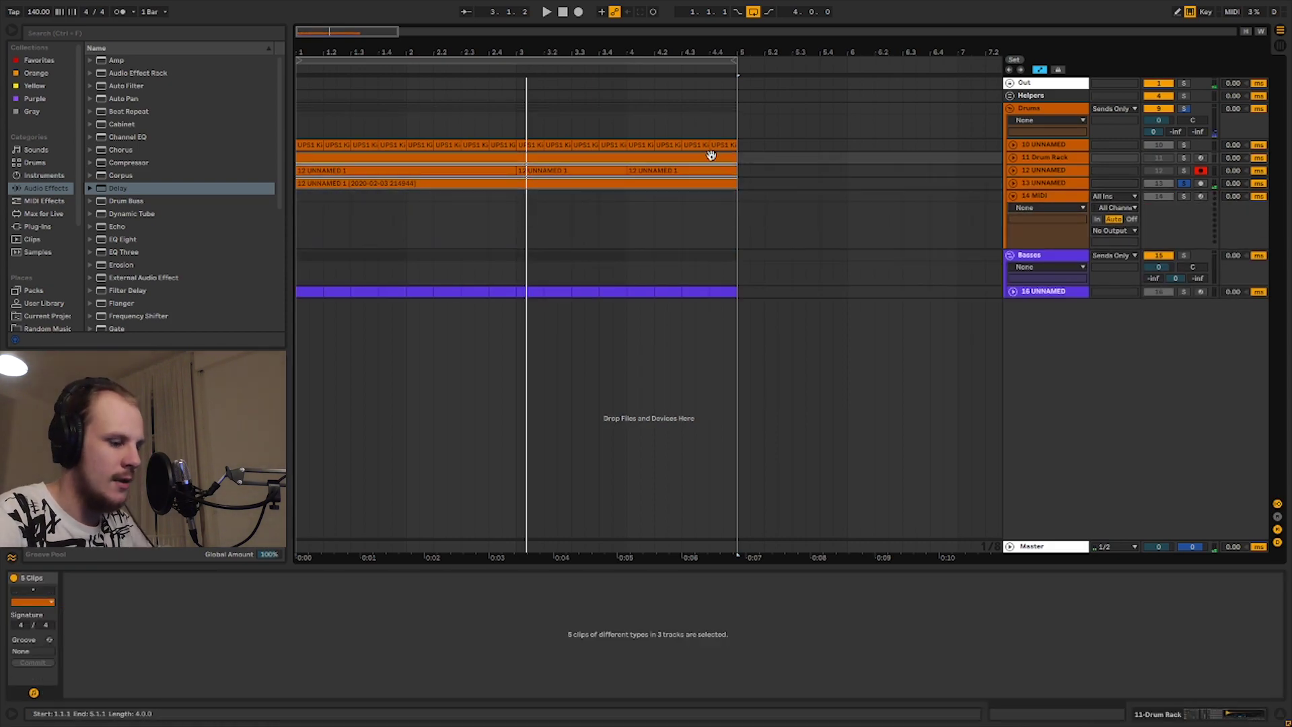
{"action": "key", "text": "Delete"}
{"action": "left_click", "coordinate": [1060, 159]}
{"action": "left_click", "coordinate": [1053, 185], "text": "shift"}
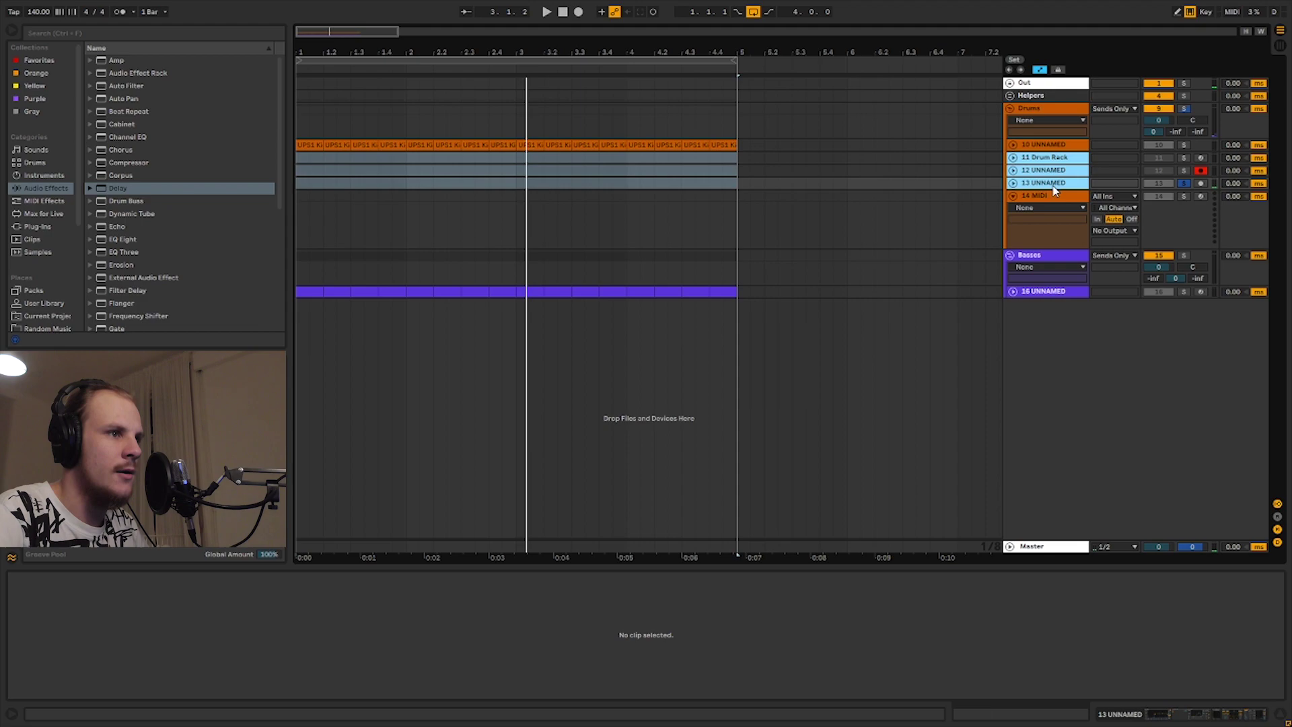
{"action": "key", "text": "Delete"}
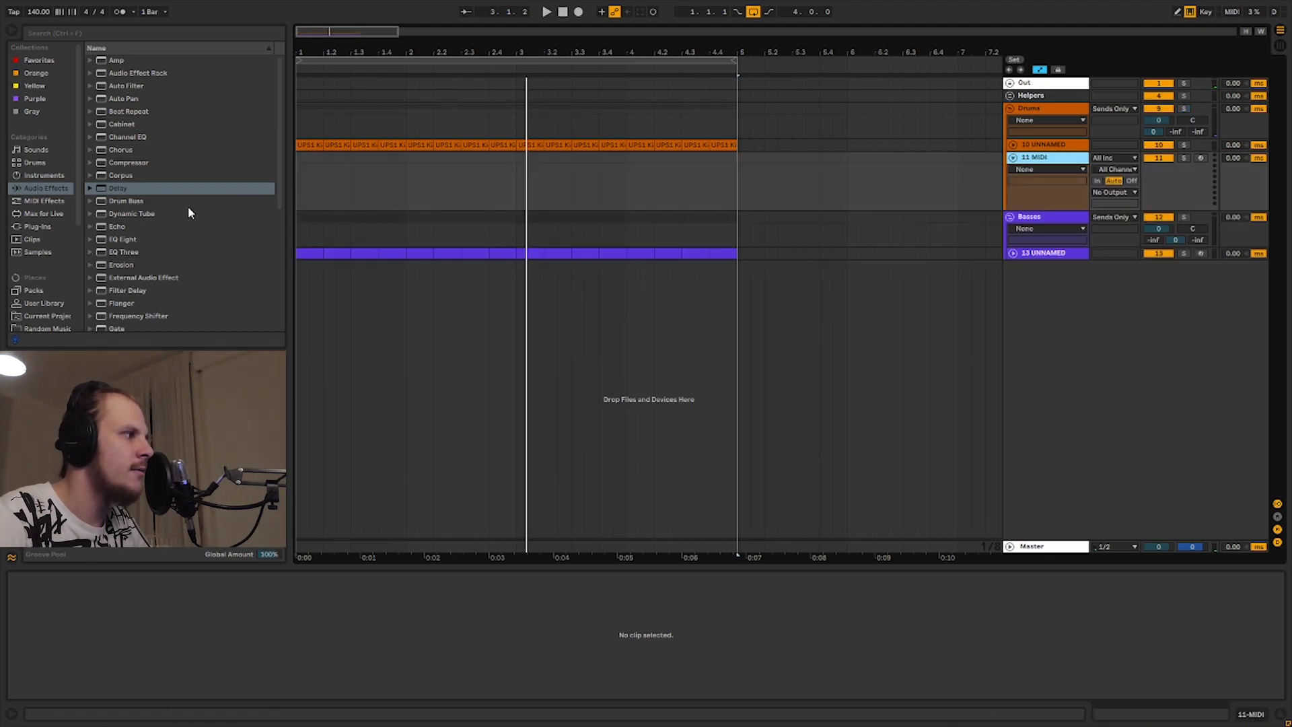
Load an empty Drum Rack instrument onto the new MIDI track.
{"action": "left_click", "coordinate": [47, 227]}
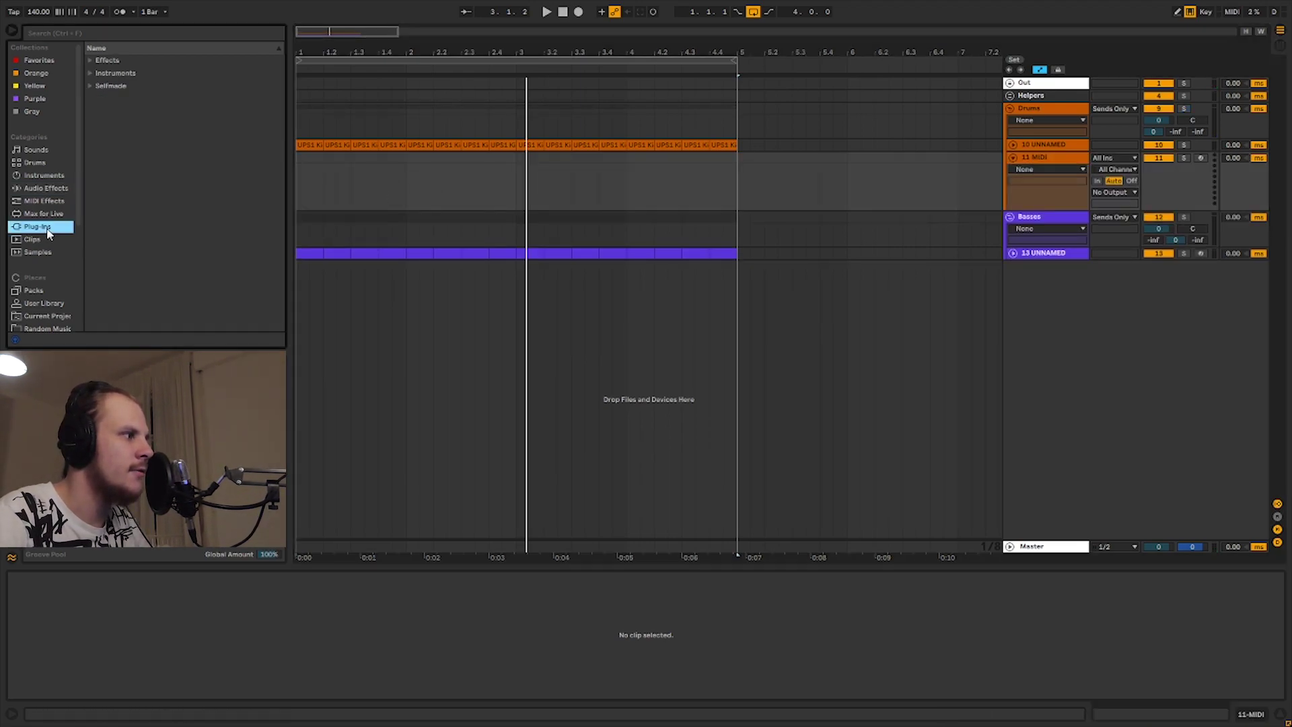
{"action": "left_click", "coordinate": [51, 175]}
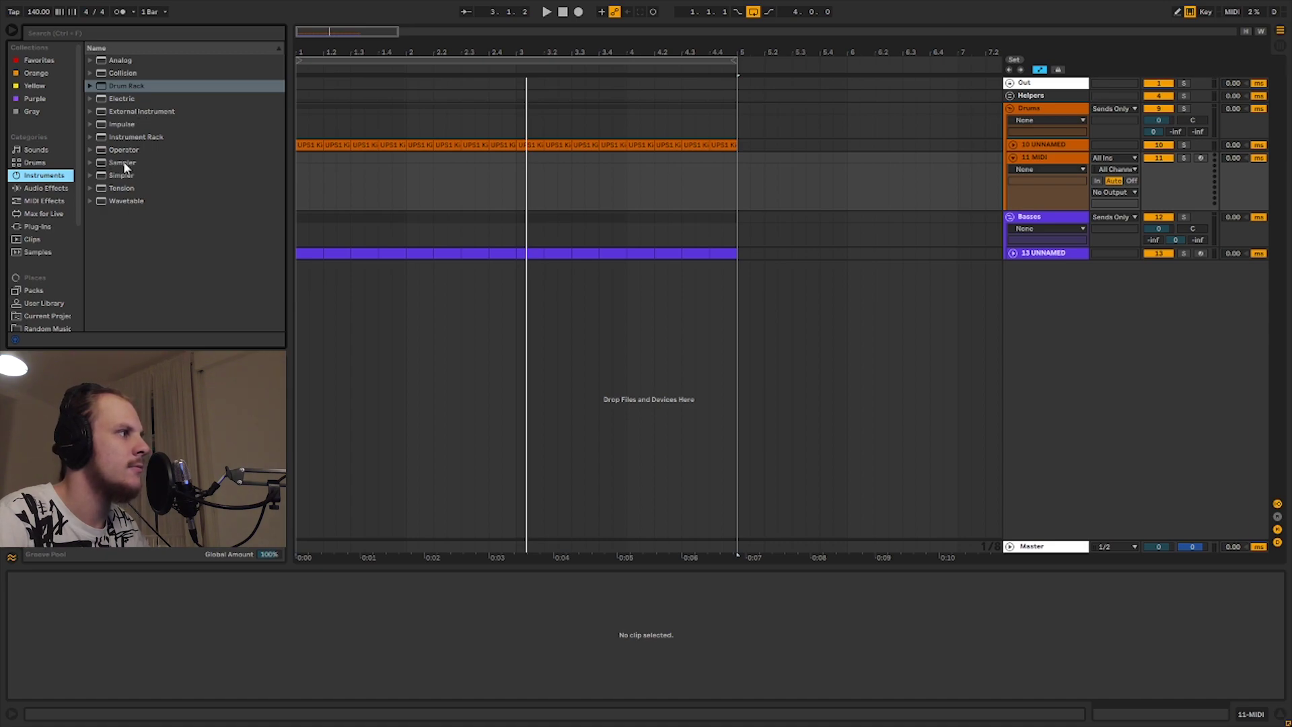
{"action": "left_click_drag", "start_coordinate": [140, 88], "coordinate": [682, 179]}
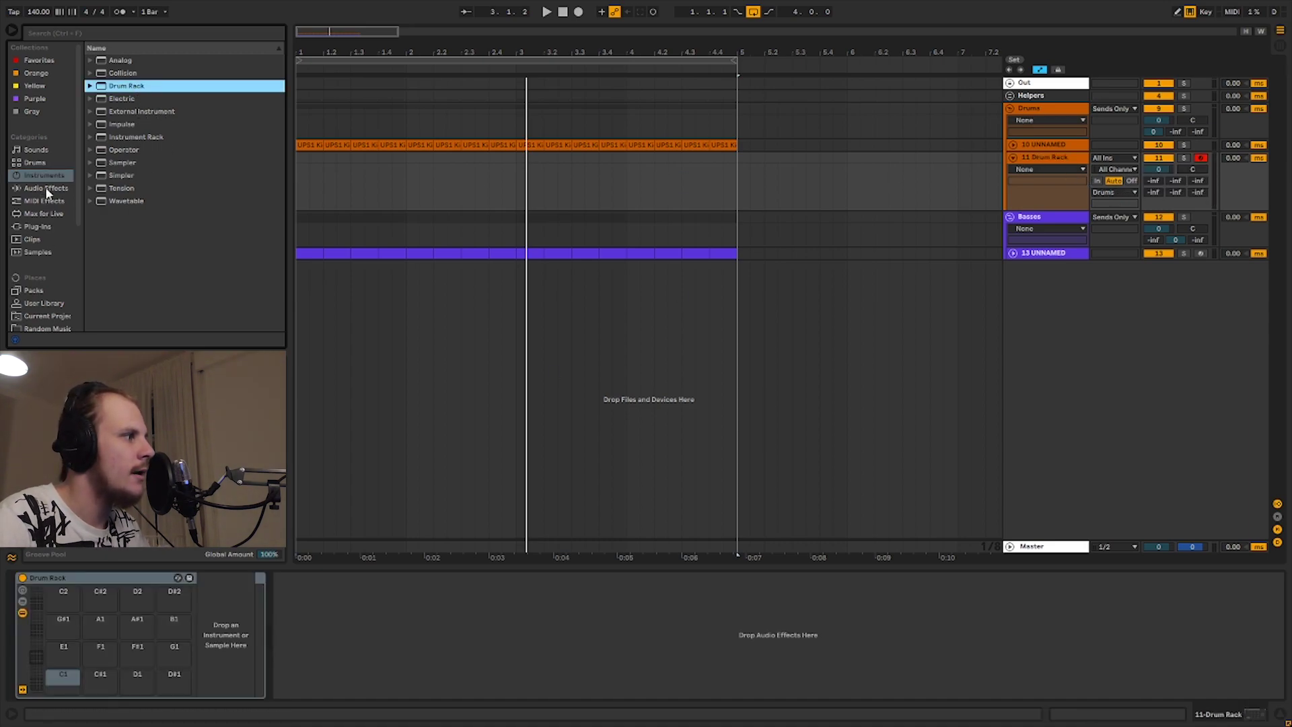
Add the Arpeggiator and Random MIDI effects in front of the Drum Rack.
{"action": "left_click", "coordinate": [51, 203]}
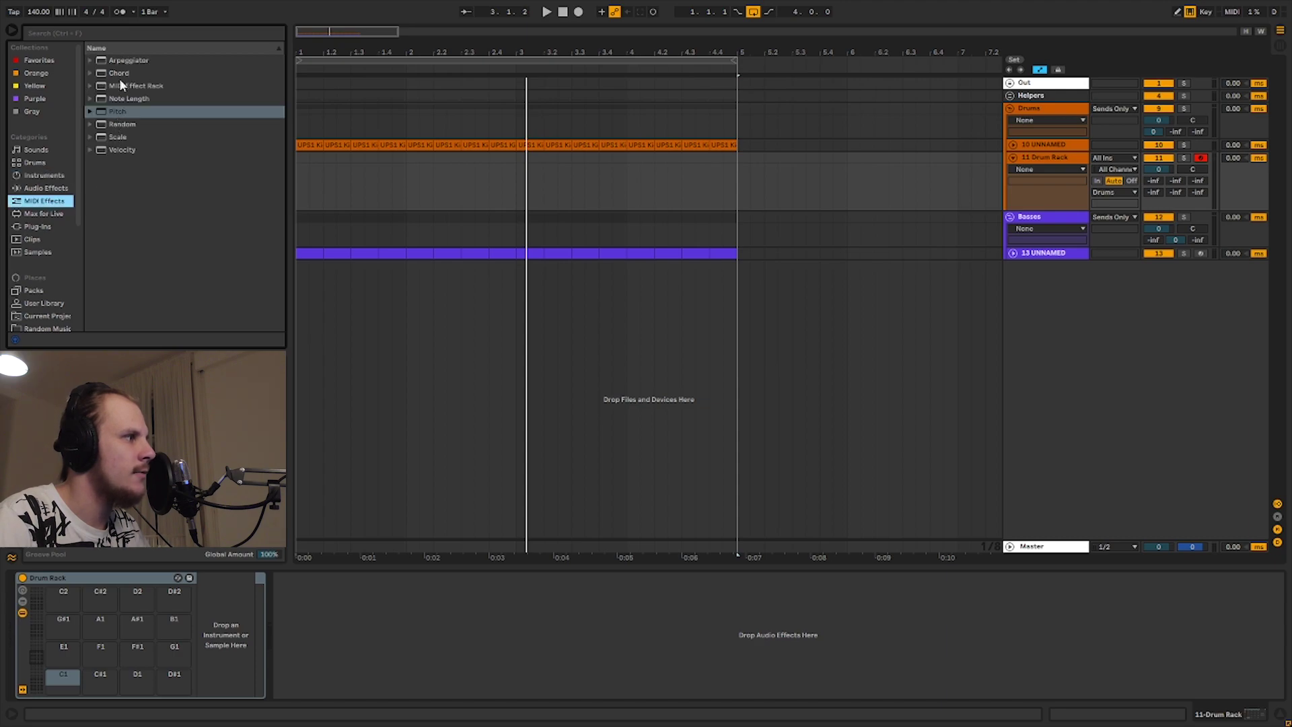
{"action": "double_click", "coordinate": [121, 60]}
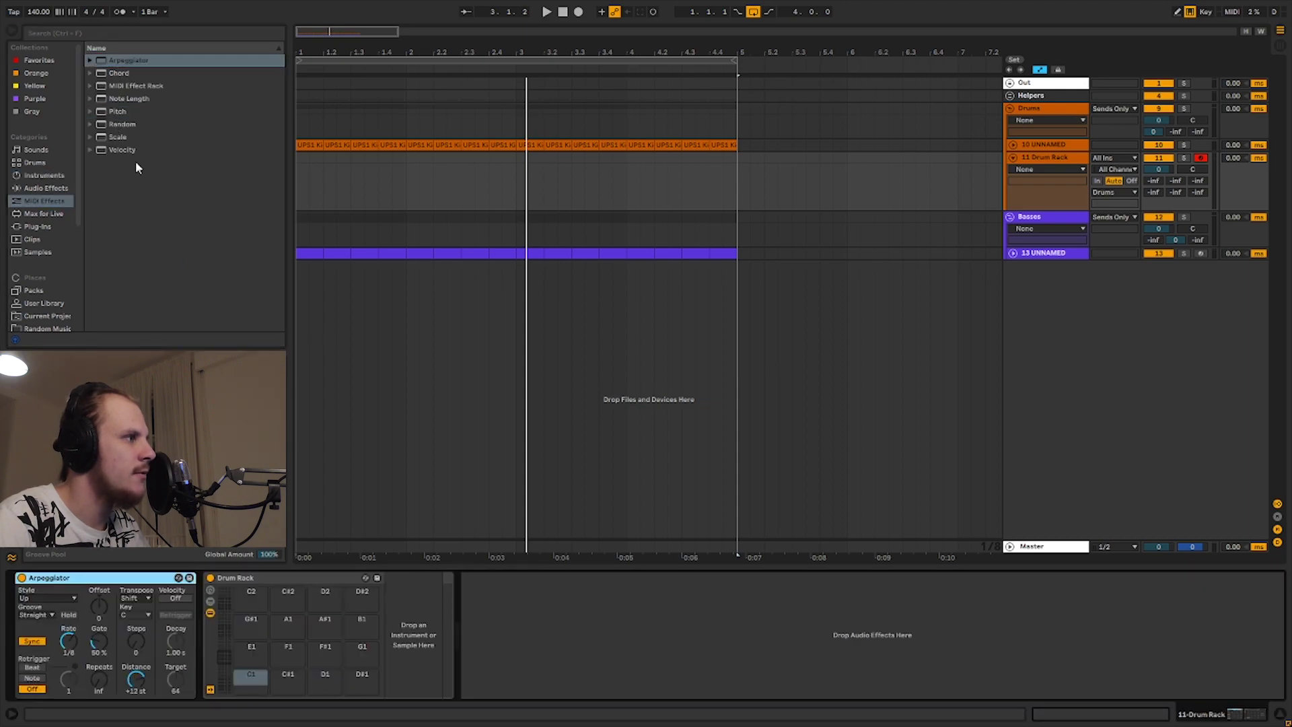
{"action": "left_click_drag", "start_coordinate": [121, 124], "coordinate": [570, 598]}
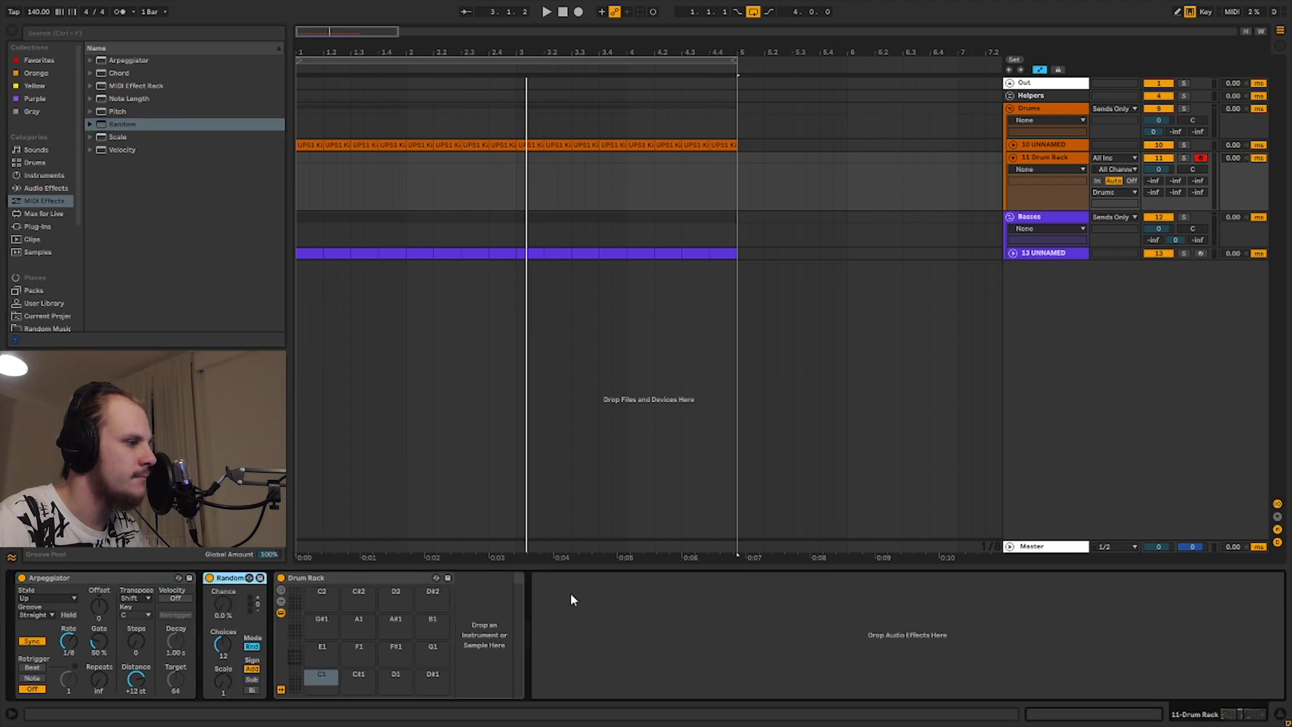
{"action": "left_click", "coordinate": [633, 603]}
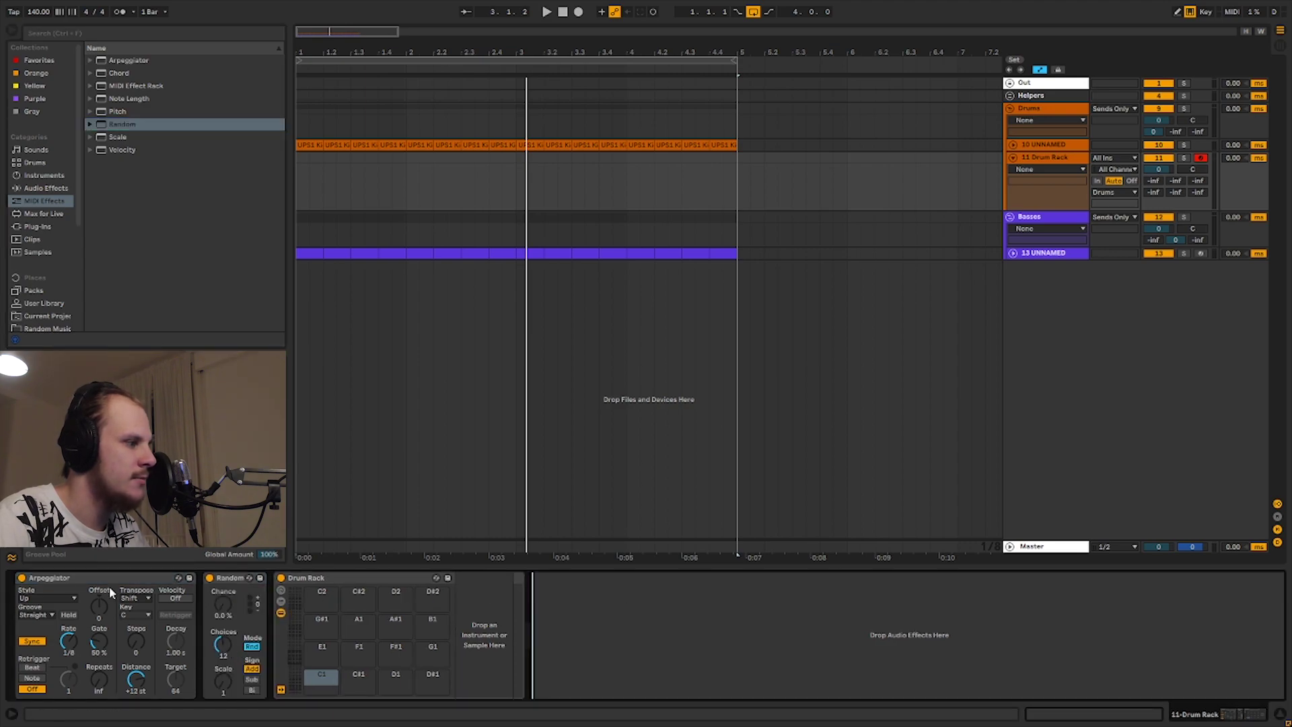
Set Random's chance to 100 % and the Arpeggiator's synced rate to 1/16.
{"action": "left_click_drag", "start_coordinate": [224, 607], "coordinate": [226, 608]}
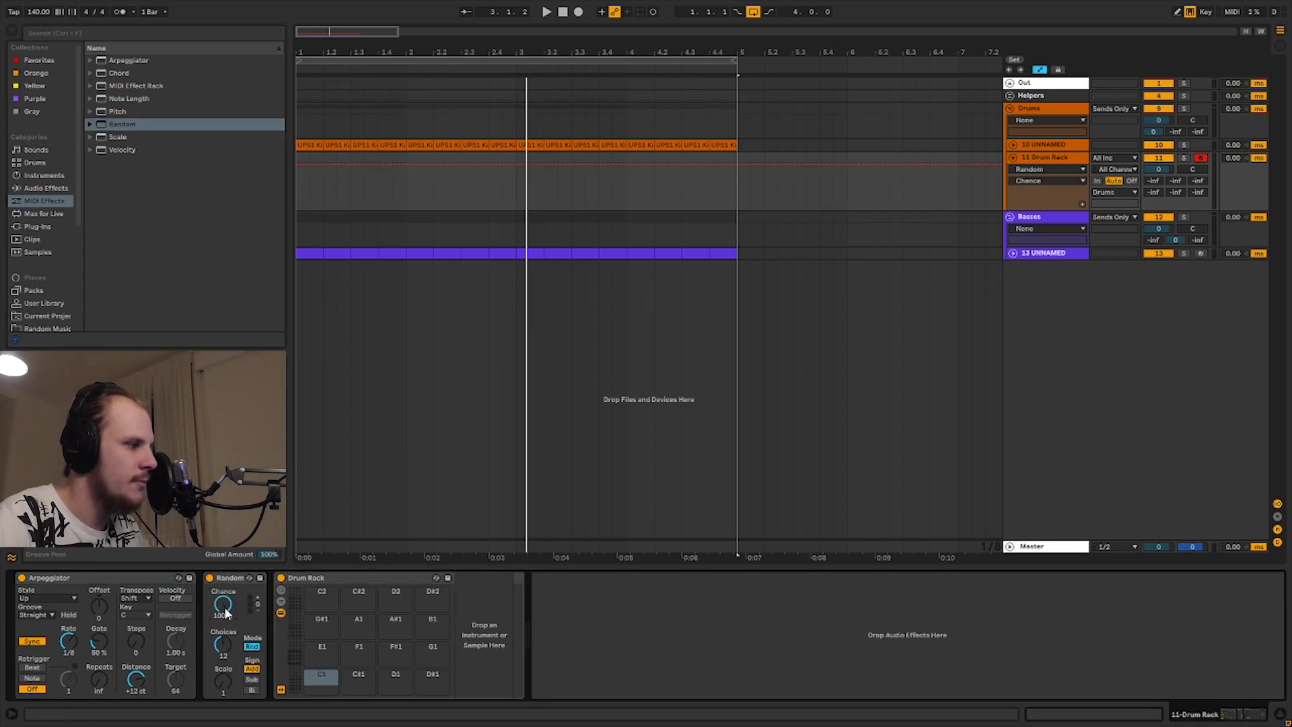
{"action": "left_click", "coordinate": [69, 647]}
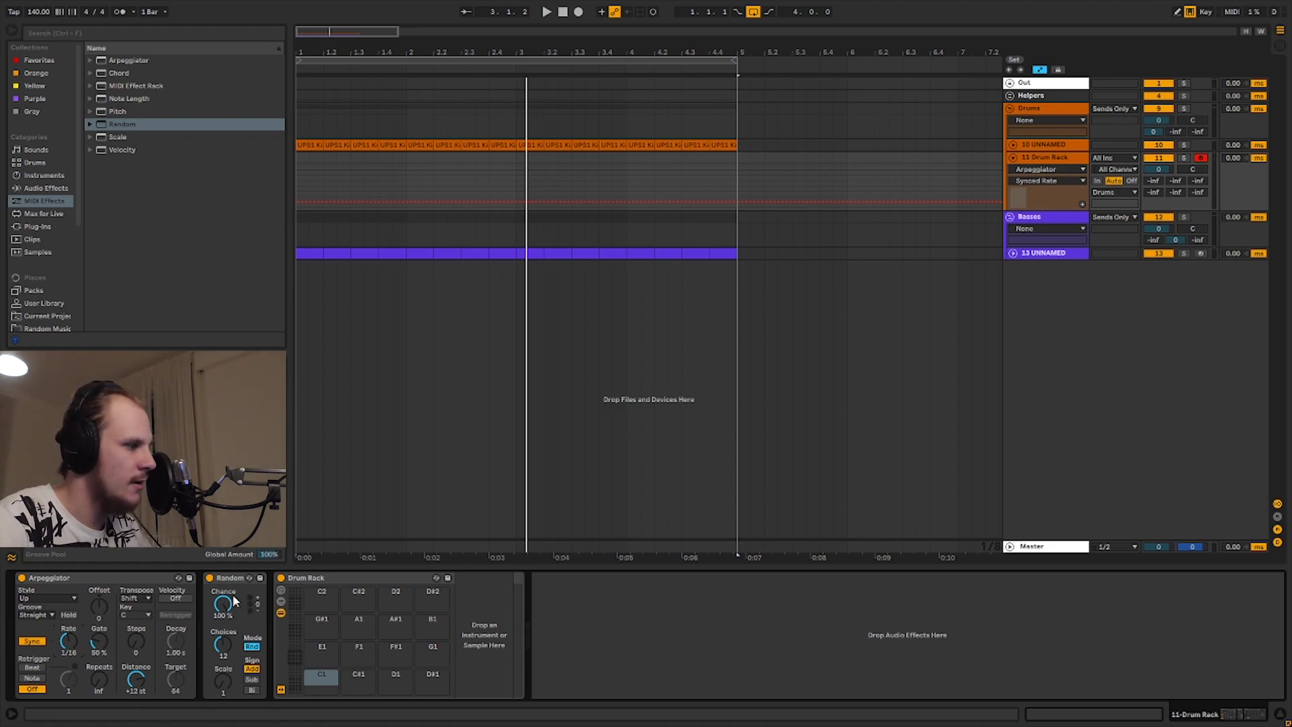
Bypass Random, play test notes to check which Drum Rack pads around C3 and C1 they trigger, and re-enable Random.
{"action": "left_click", "coordinate": [209, 577]}
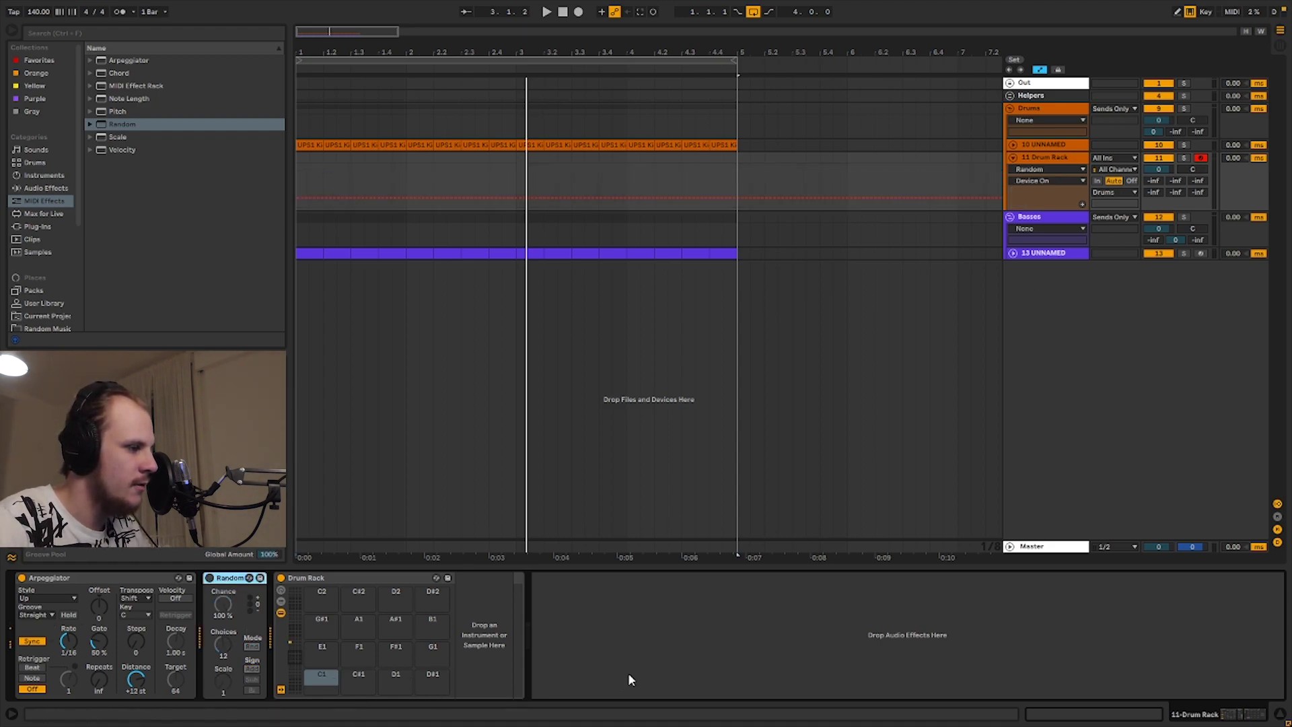
{"action": "key", "text": "a"}
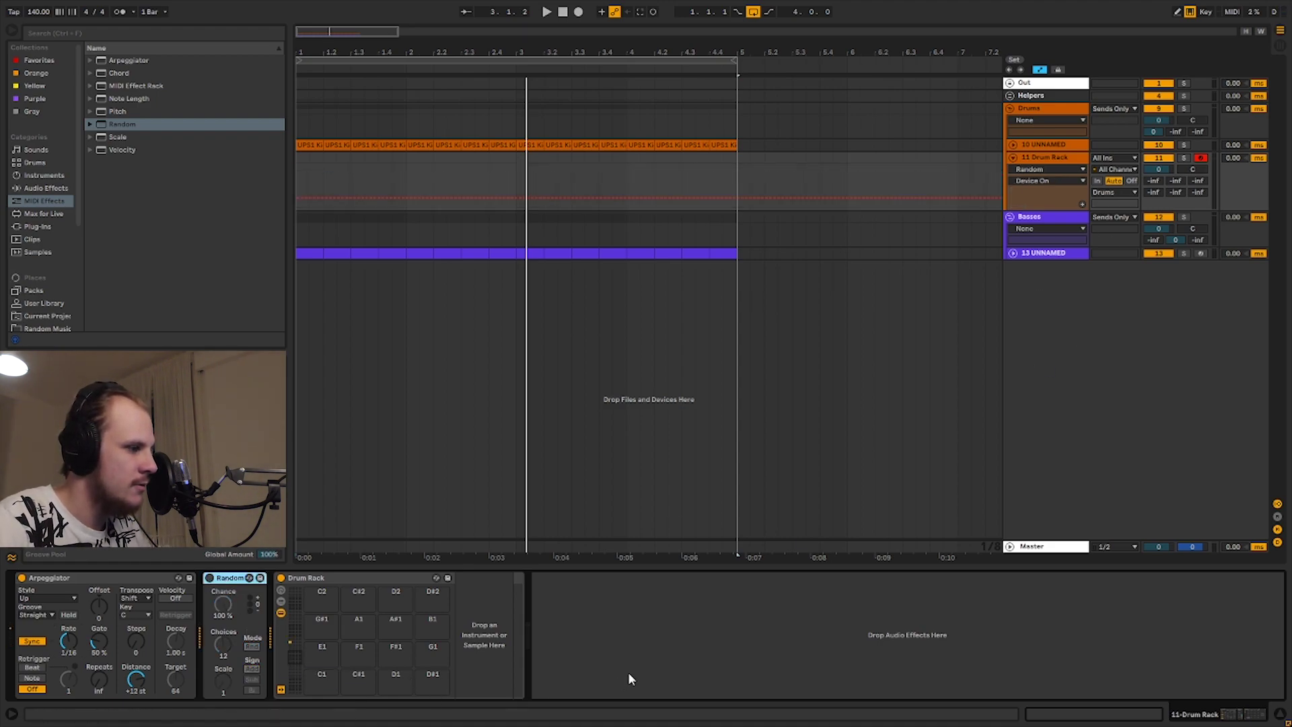
{"action": "left_click", "coordinate": [292, 639]}
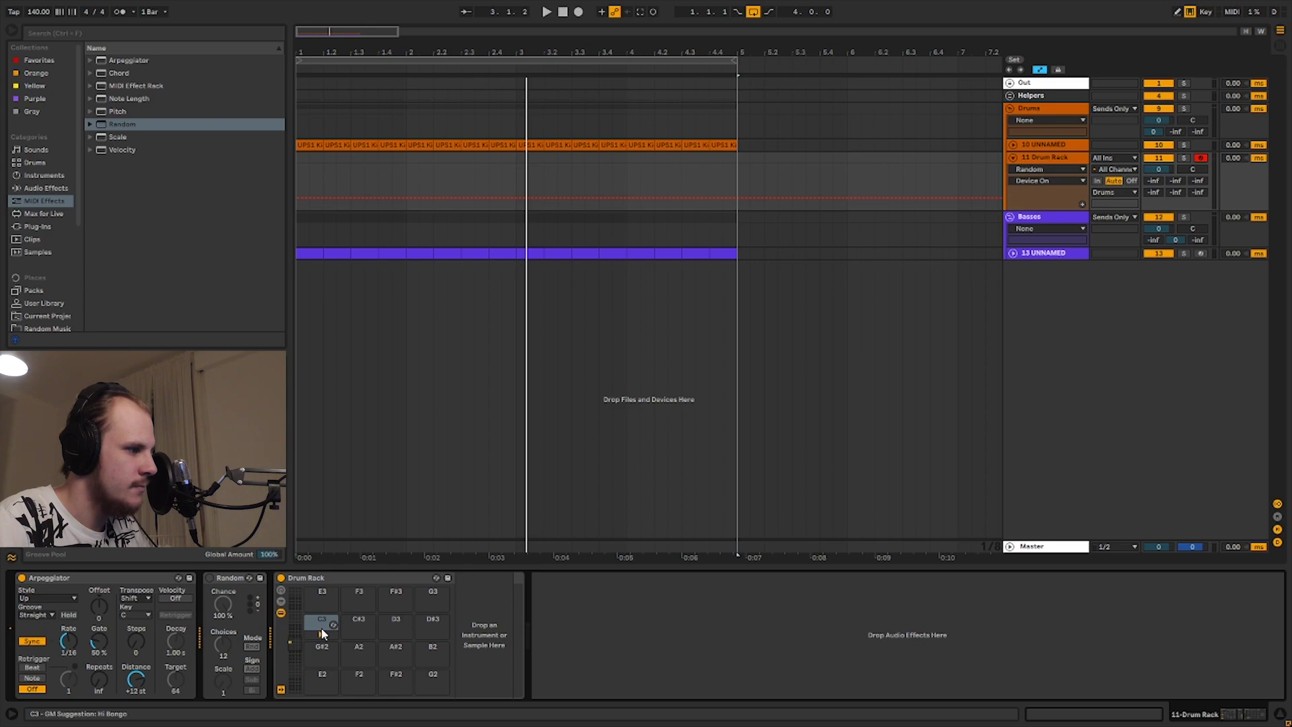
{"action": "left_click", "coordinate": [294, 658]}
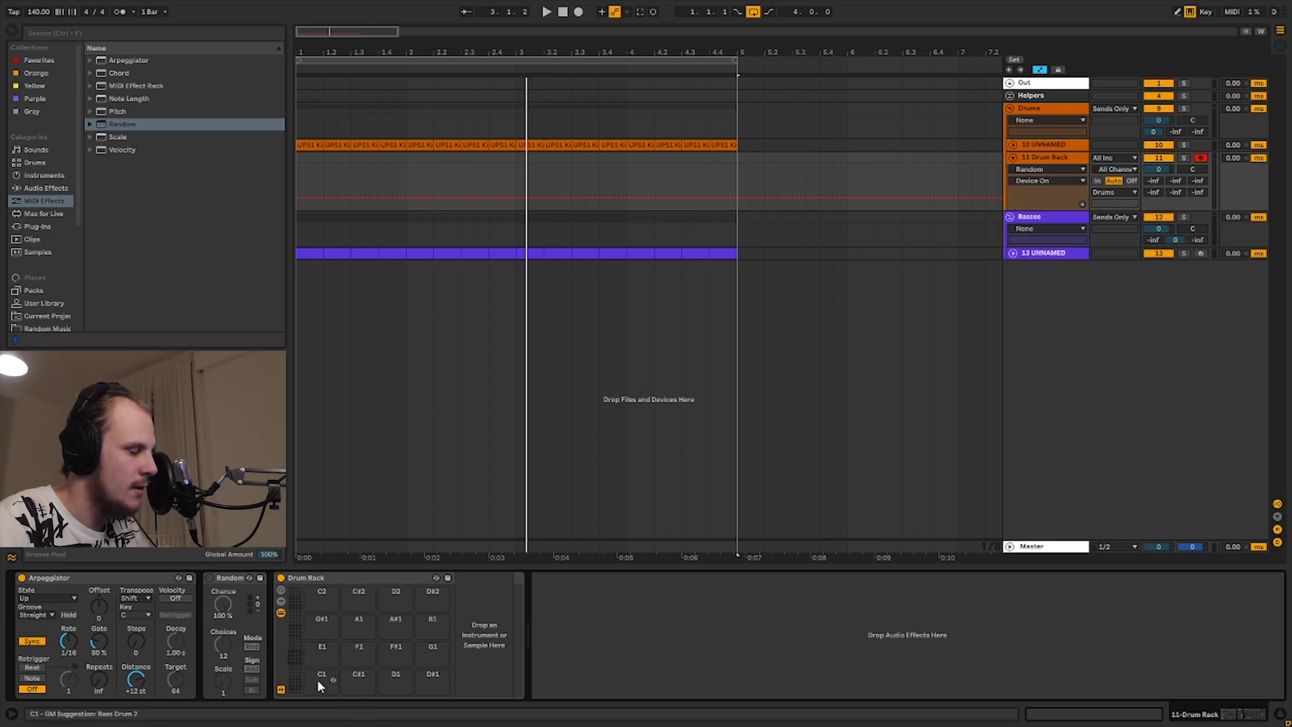
{"action": "key", "text": "z"}
{"action": "key", "text": "a"}
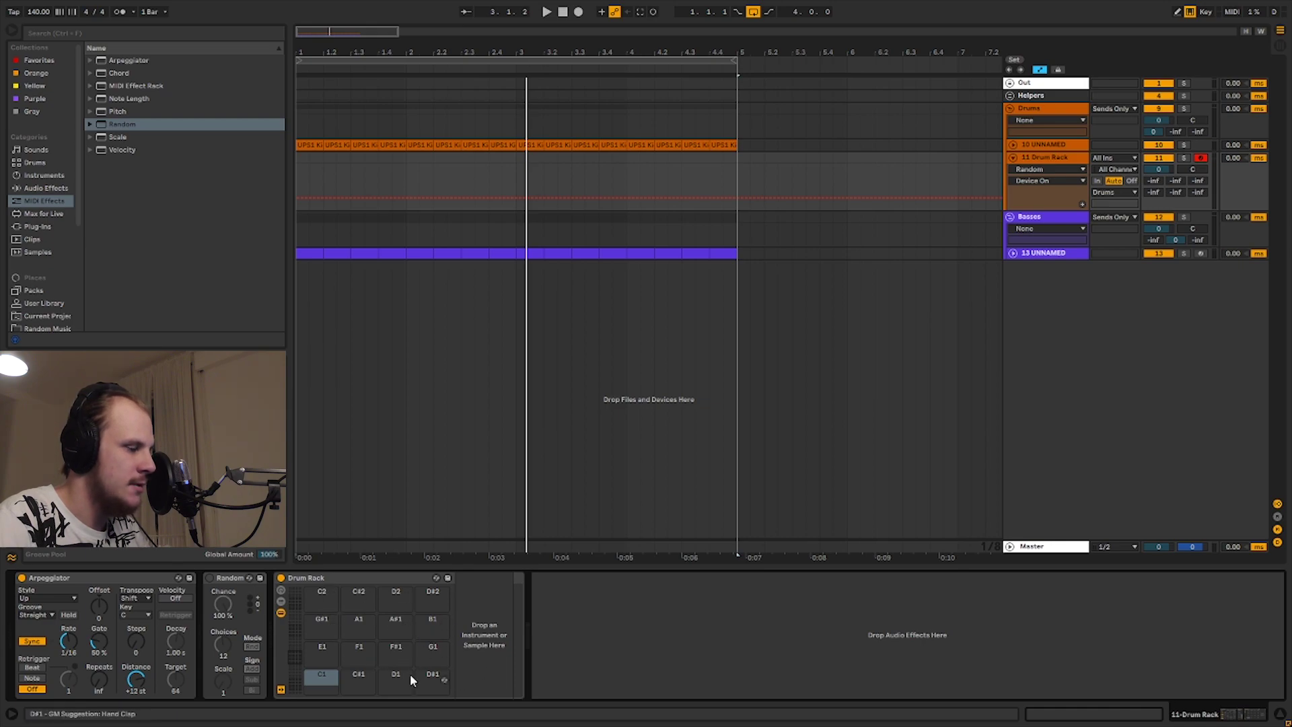
{"action": "left_click", "coordinate": [210, 577]}
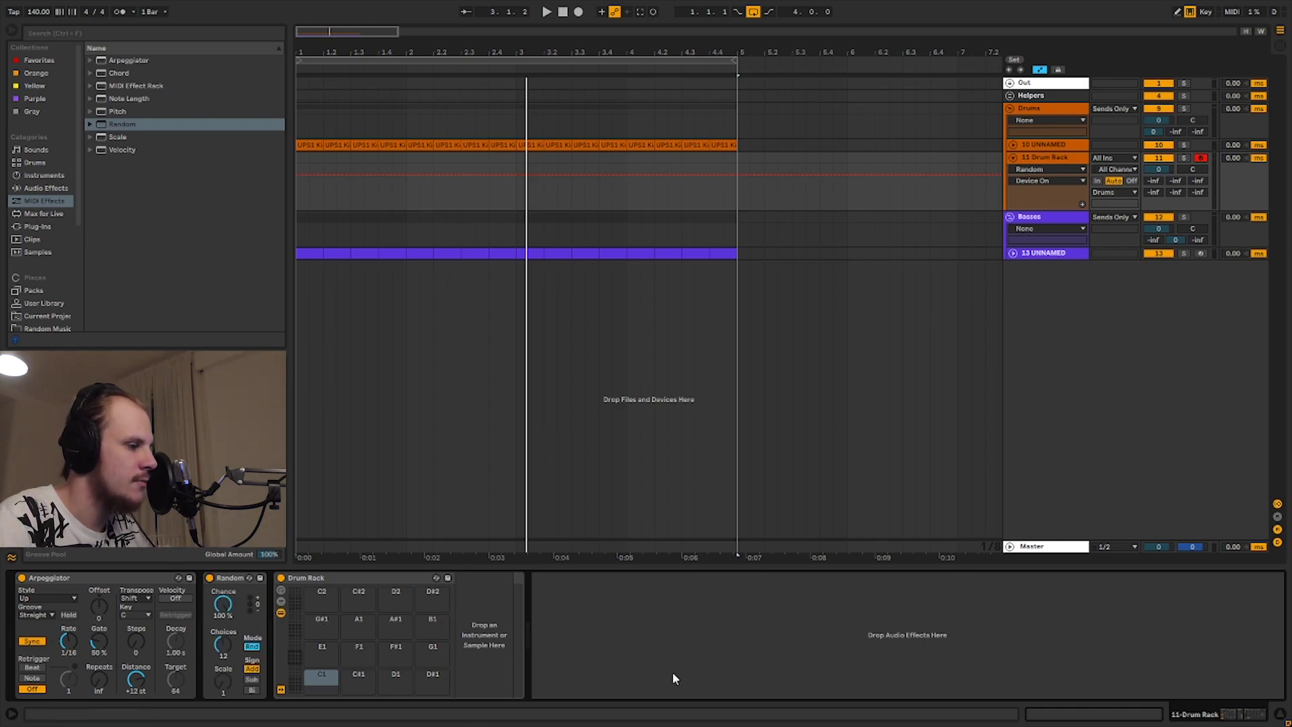
Insert a Pitch MIDI effect between Random and the Drum Rack, and set its pitch to -1 st.
{"action": "left_click", "coordinate": [268, 578]}
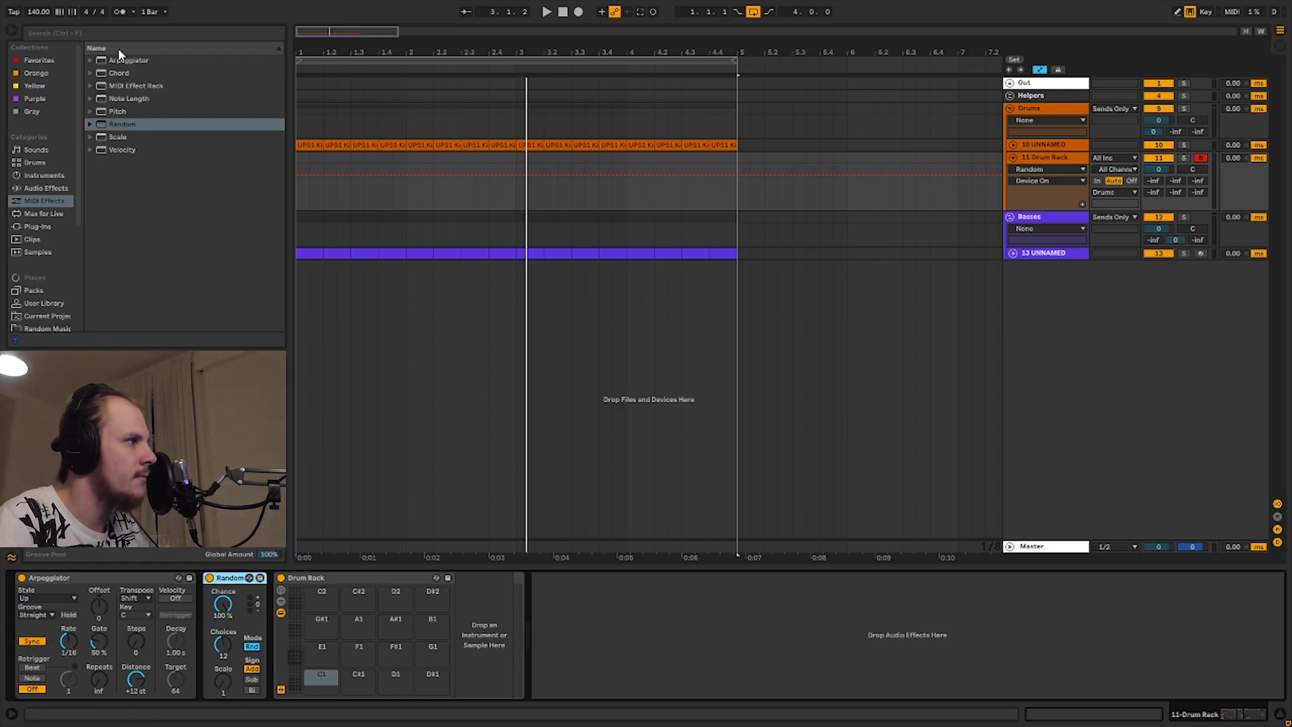
{"action": "left_click_drag", "start_coordinate": [118, 111], "coordinate": [303, 619]}
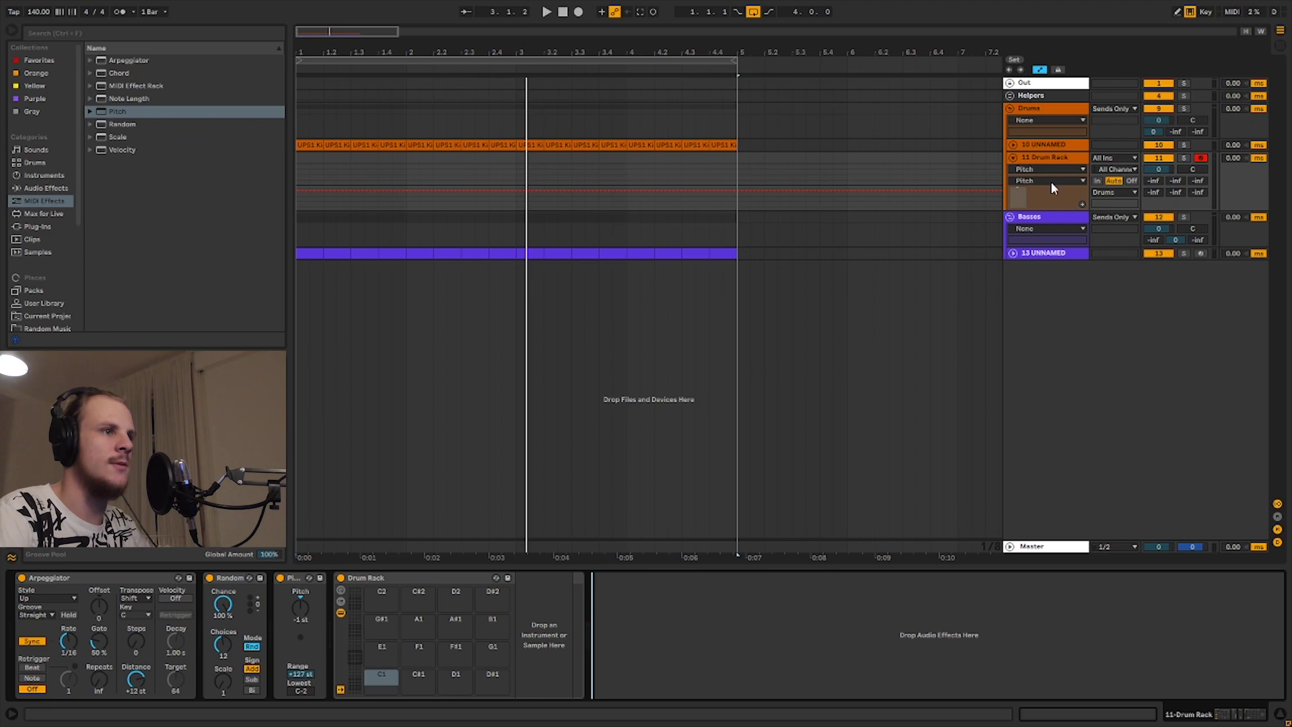
{"action": "left_click", "coordinate": [1055, 158]}
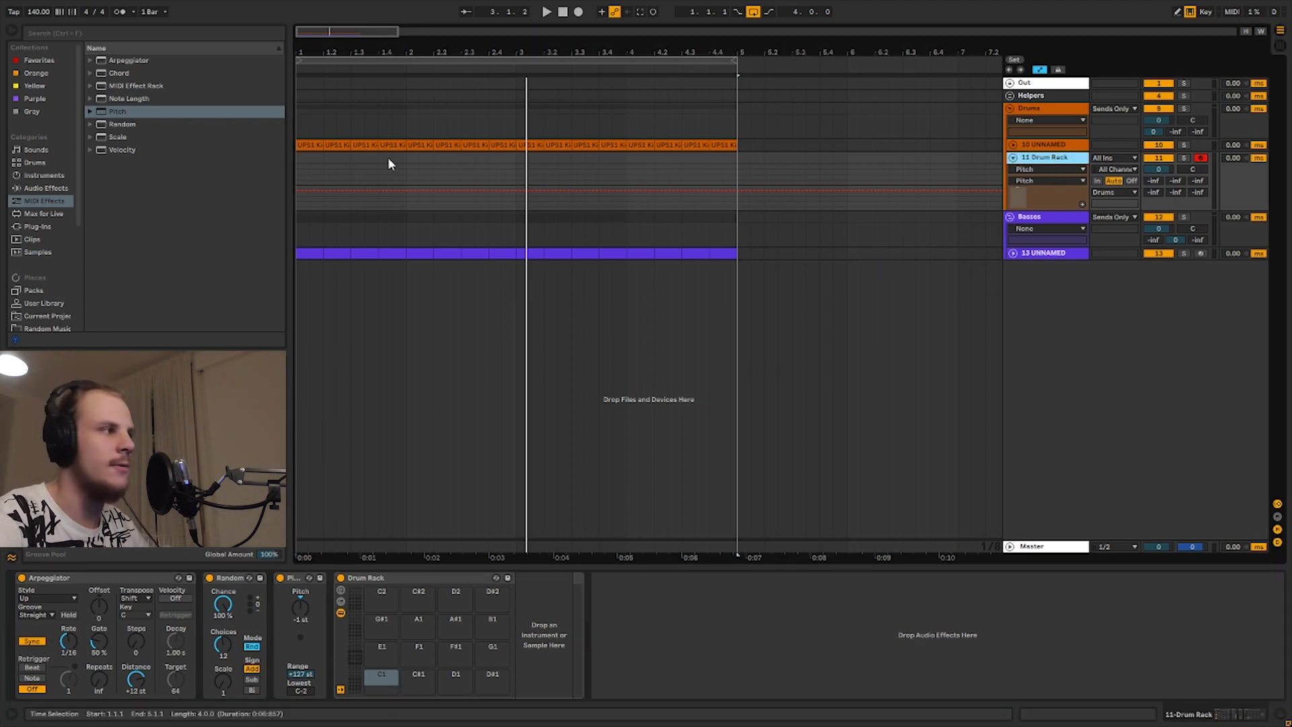
Open the KSHMR_Percussion_High folder under KSHMR_Drums and KSHMR_Percussion in the Sounds of KSHMR Vol.3 sample pack.
{"action": "scroll", "coordinate": [54, 261], "scroll_direction": "down", "scroll_amount": 3}
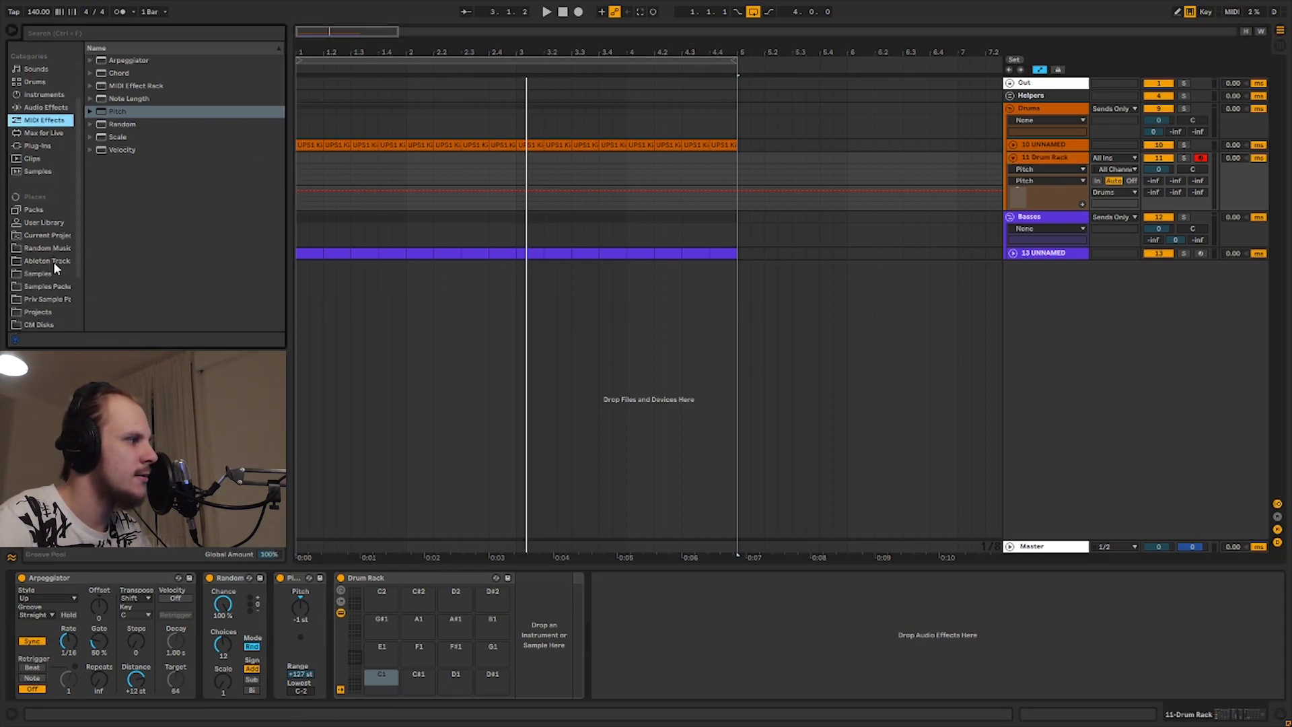
{"action": "left_click", "coordinate": [48, 314]}
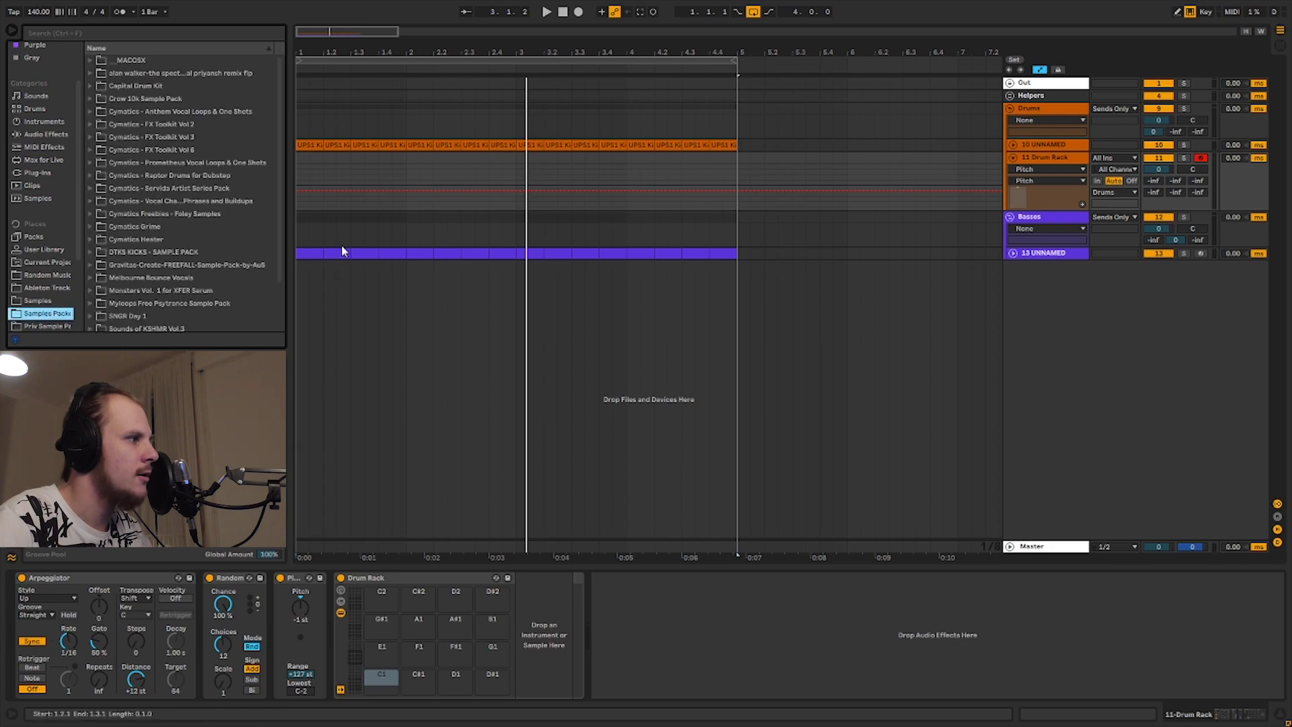
{"action": "scroll", "coordinate": [152, 237], "scroll_direction": "down", "scroll_amount": 3}
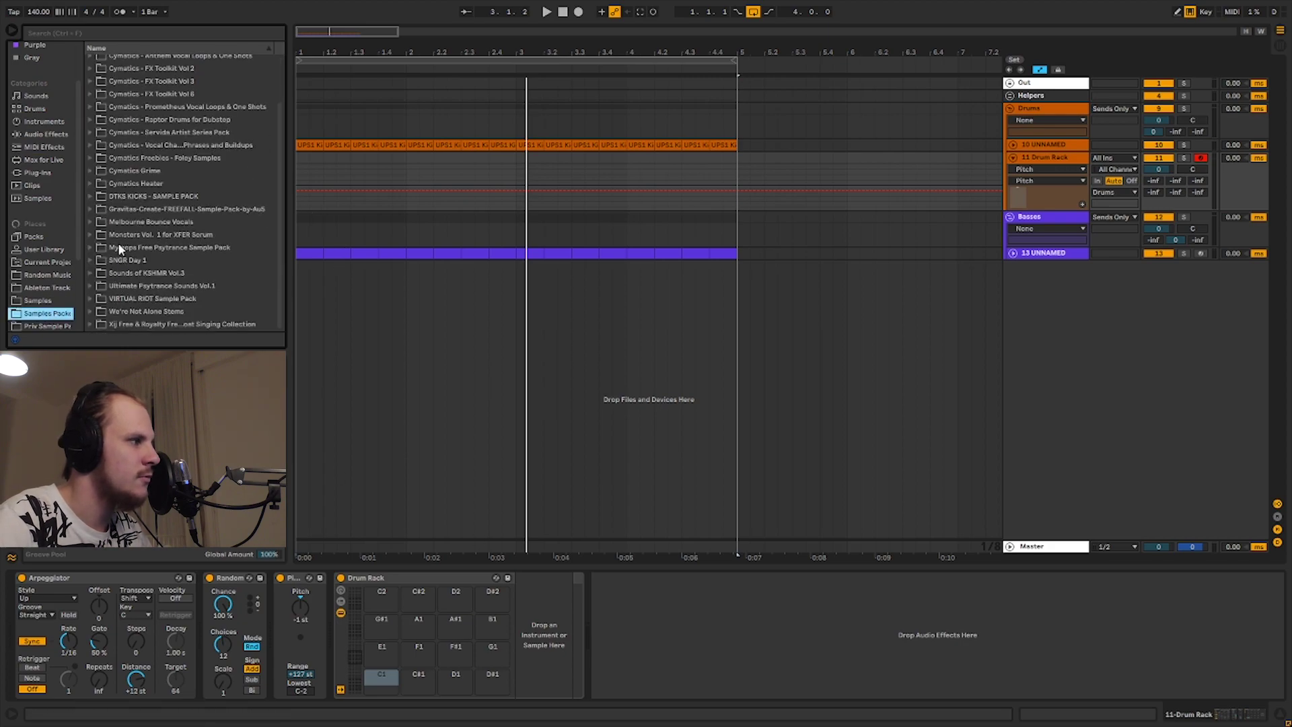
{"action": "left_click", "coordinate": [91, 273]}
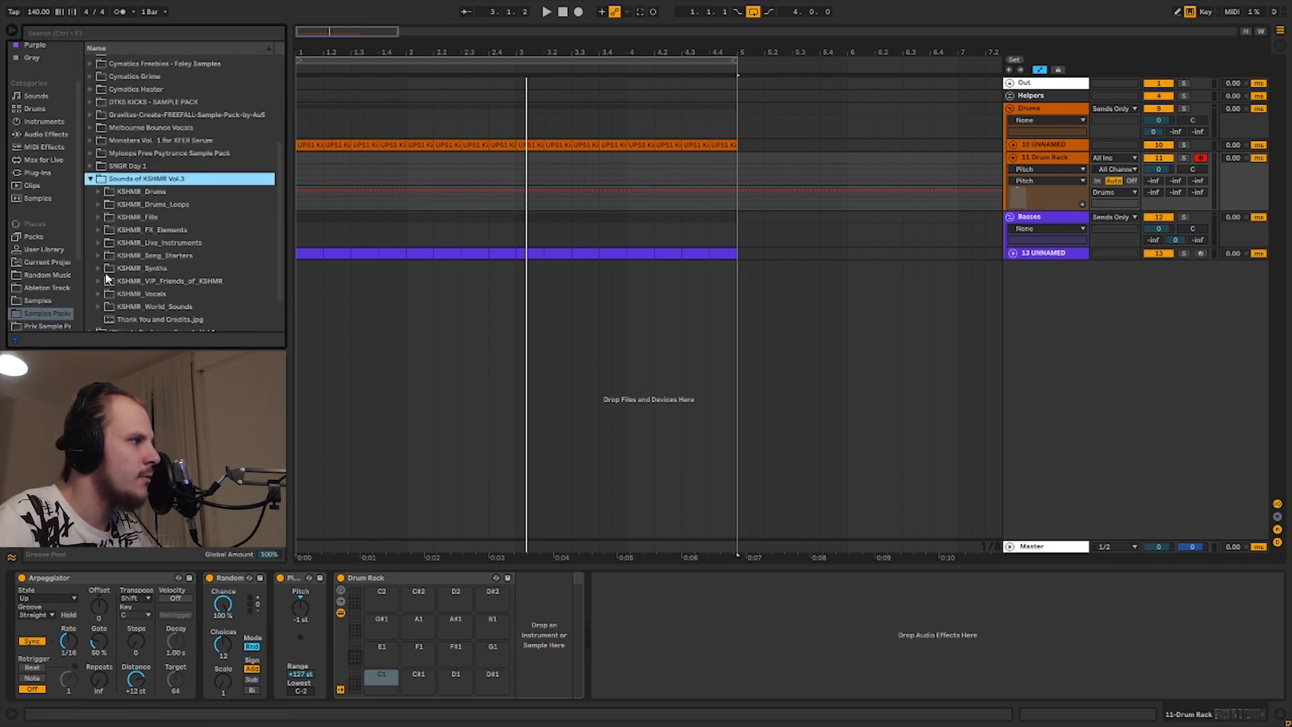
{"action": "left_click", "coordinate": [98, 192]}
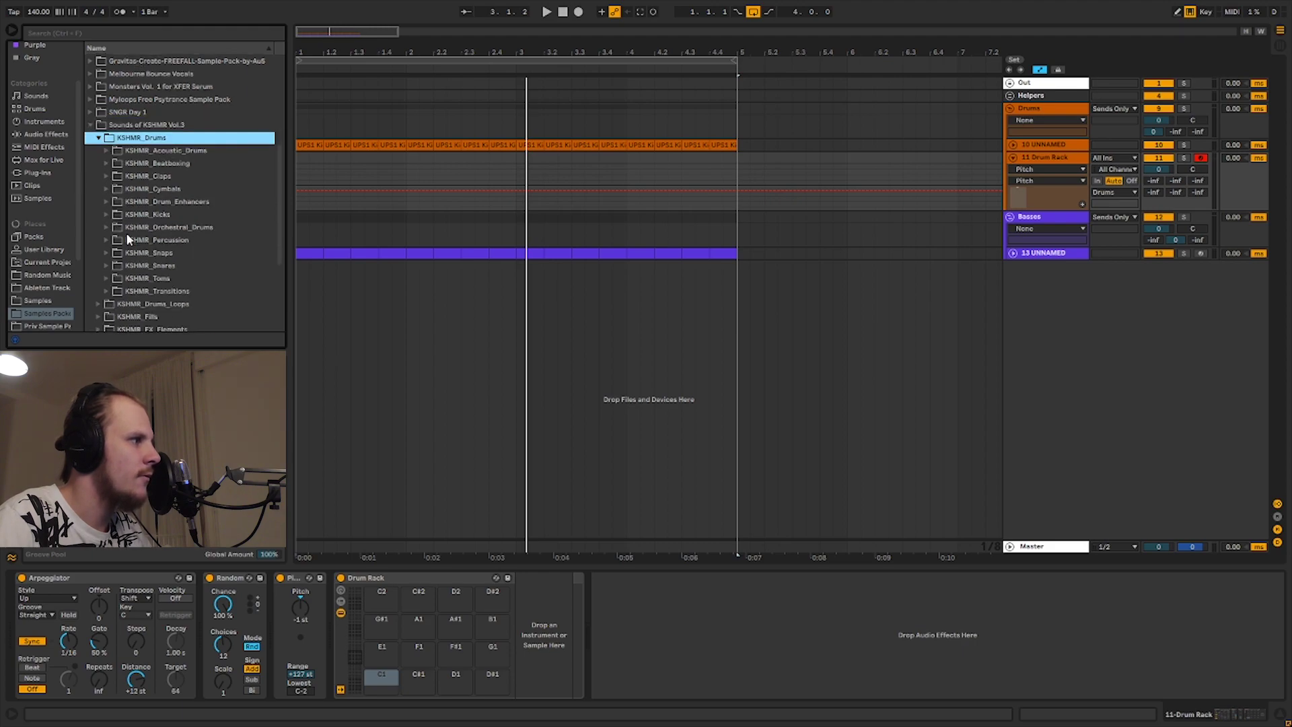
{"action": "left_click", "coordinate": [112, 226]}
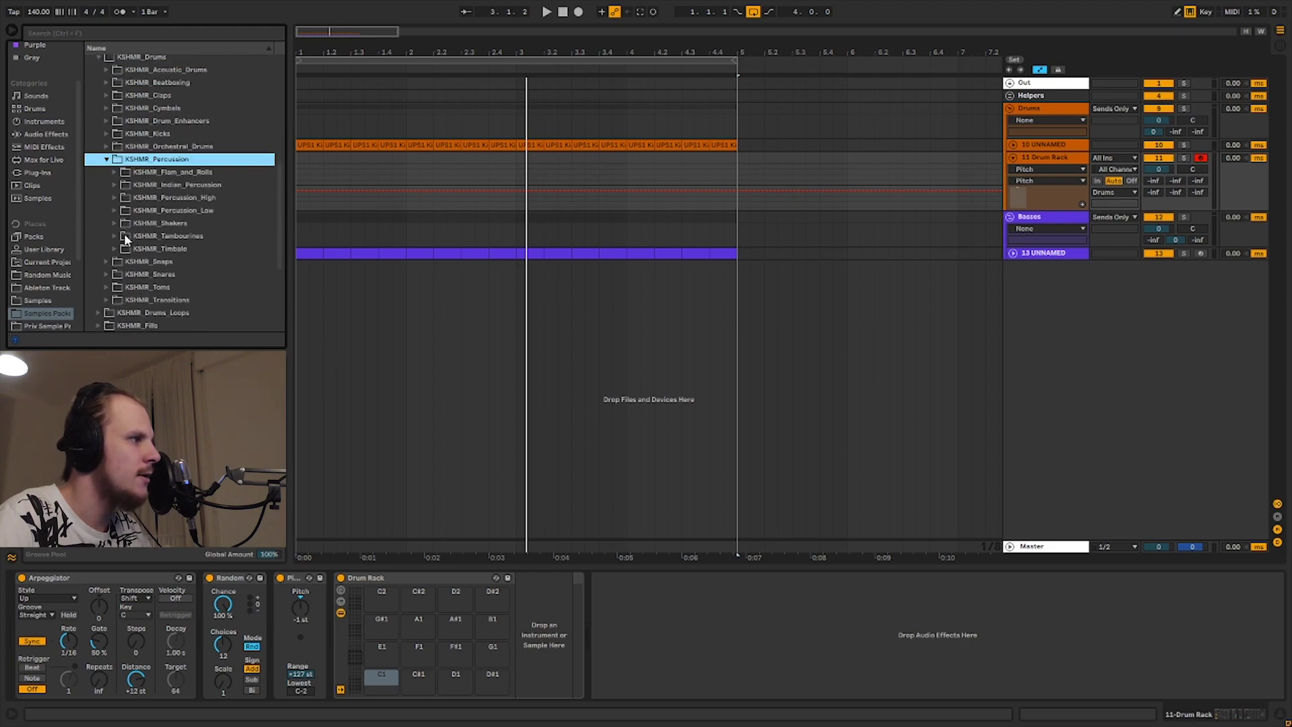
{"action": "left_click", "coordinate": [119, 198]}
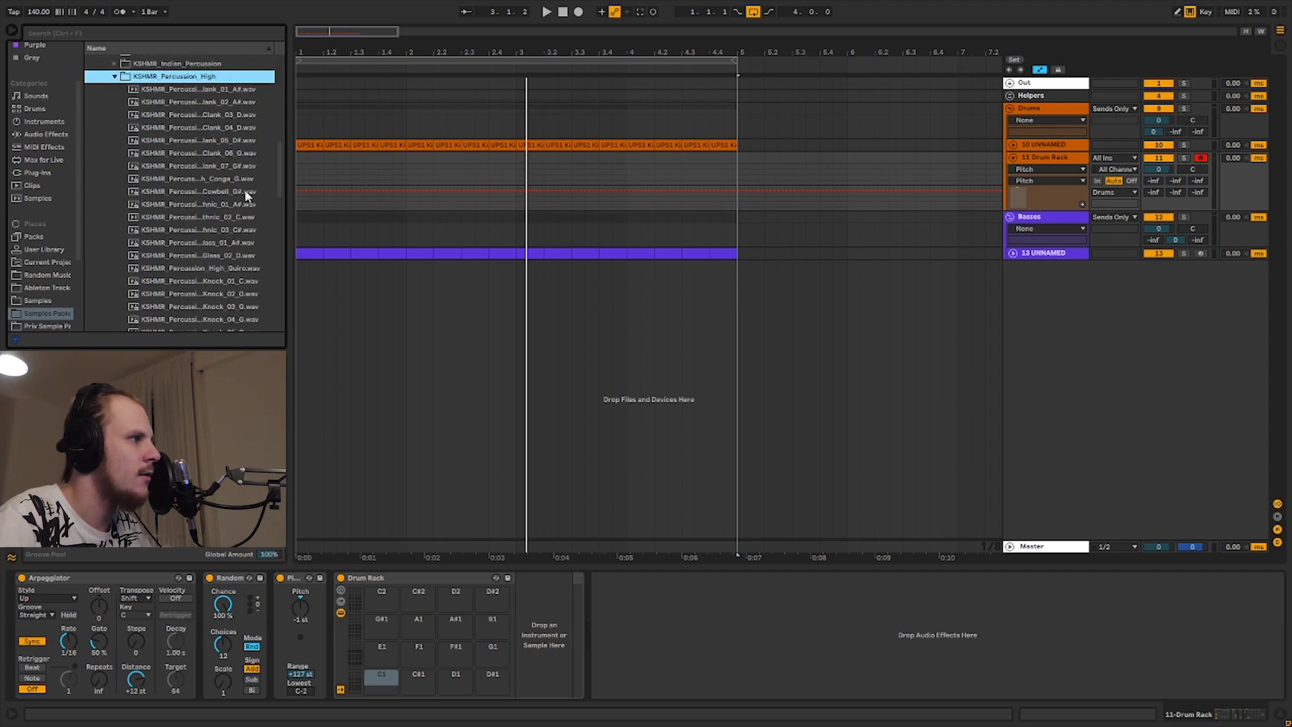
Load the high percussion samples Clank_06_G, Clank_07_G#, Conga_G and Cowbell_G# onto the Drum Rack pads C1 to D#1.
{"action": "left_click", "coordinate": [245, 191]}
{"action": "left_click", "coordinate": [237, 167], "text": "ctrl"}
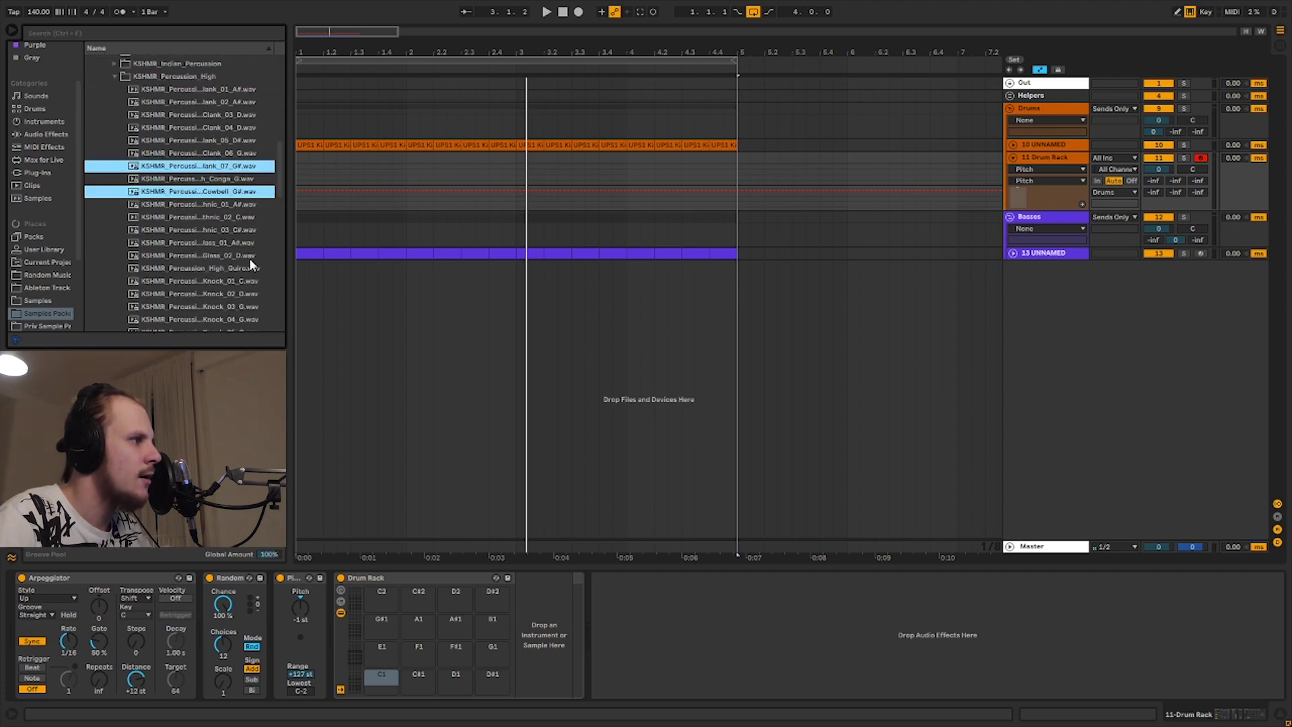
{"action": "left_click", "coordinate": [238, 155], "text": "ctrl"}
{"action": "left_click", "coordinate": [241, 179], "text": "ctrl"}
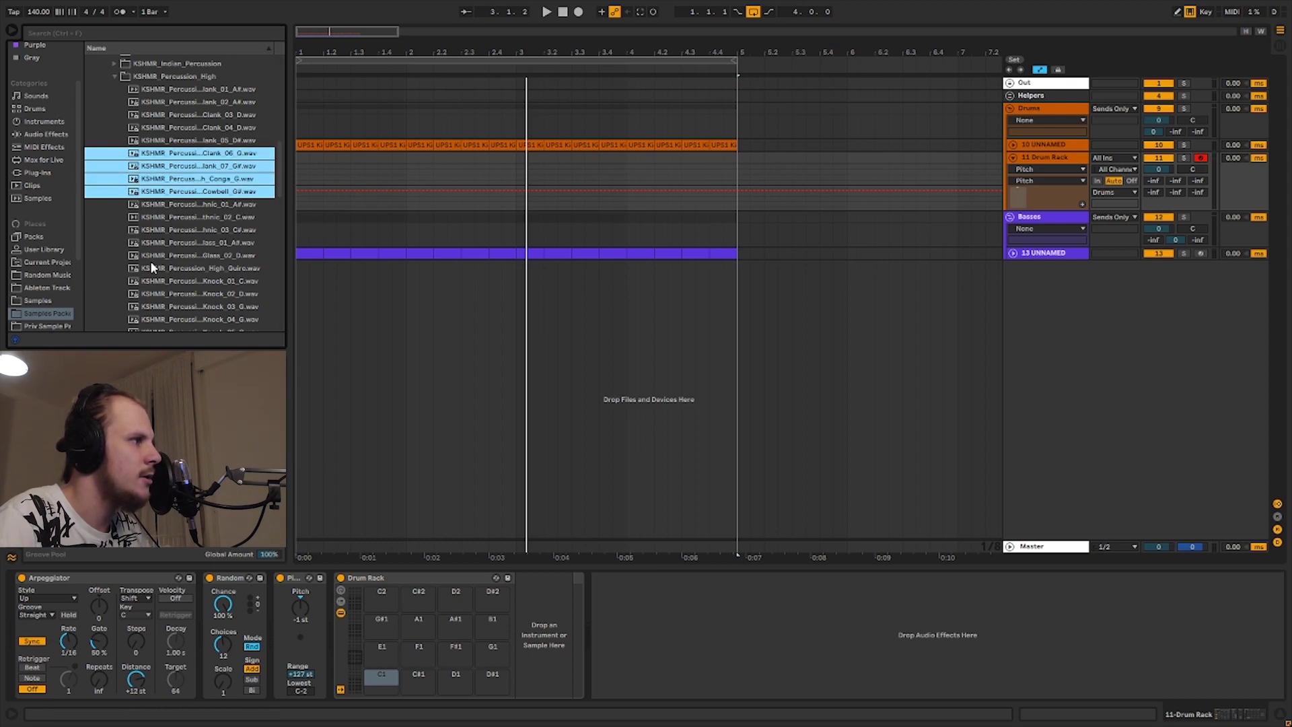
{"action": "left_click_drag", "start_coordinate": [208, 190], "coordinate": [416, 681]}
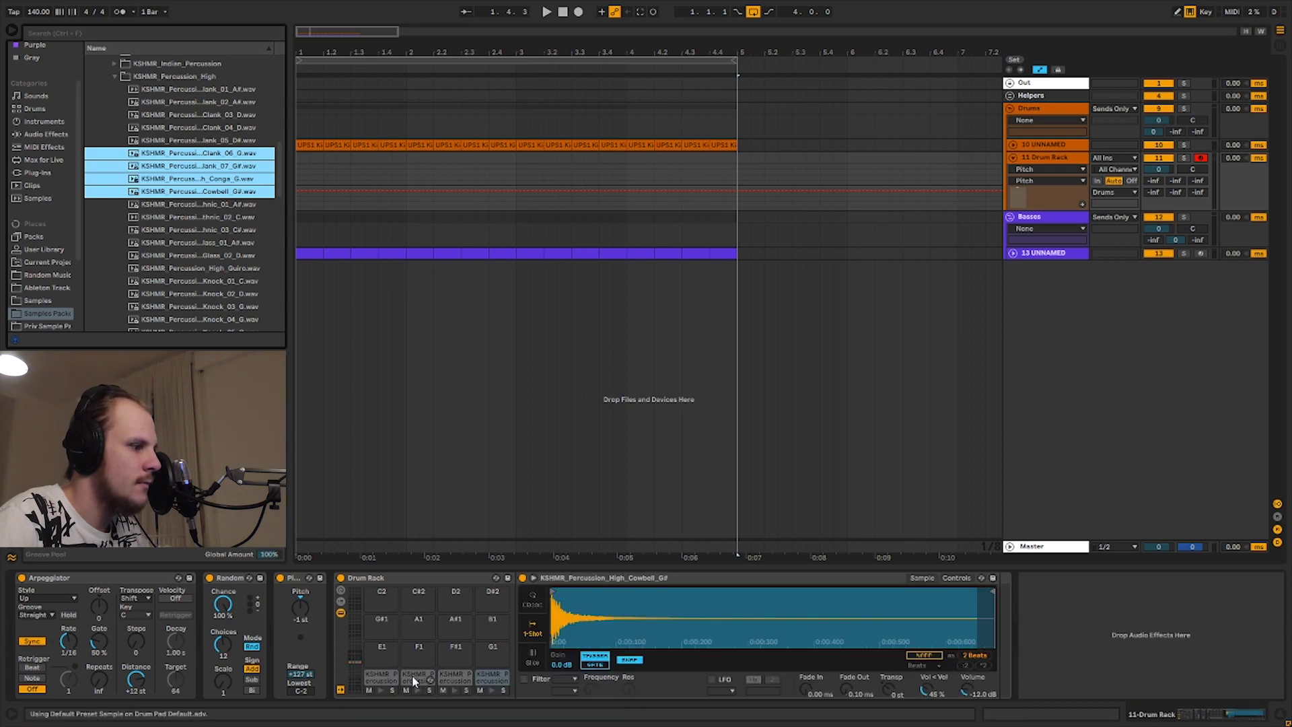
Open a bass clip on track 13 to check its note, and return to the Drum Rack track's devices.
{"action": "left_click", "coordinate": [413, 678]}
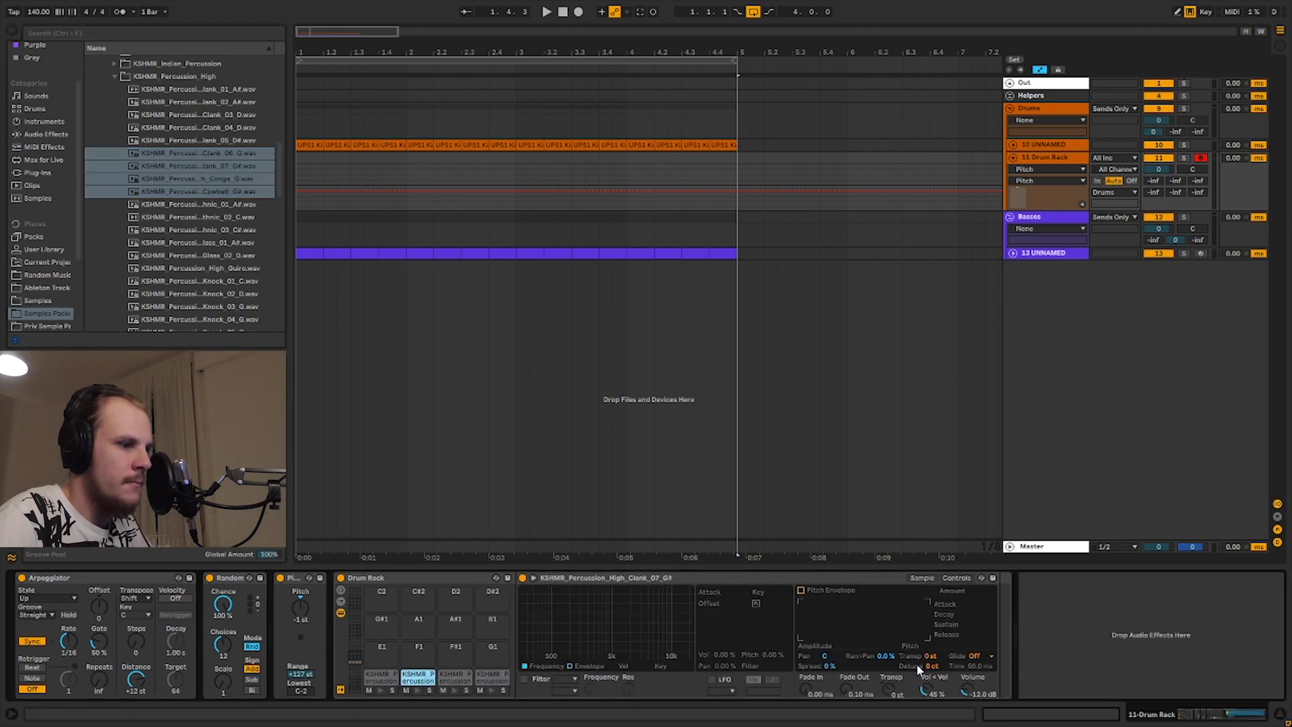
{"action": "double_click", "coordinate": [552, 253]}
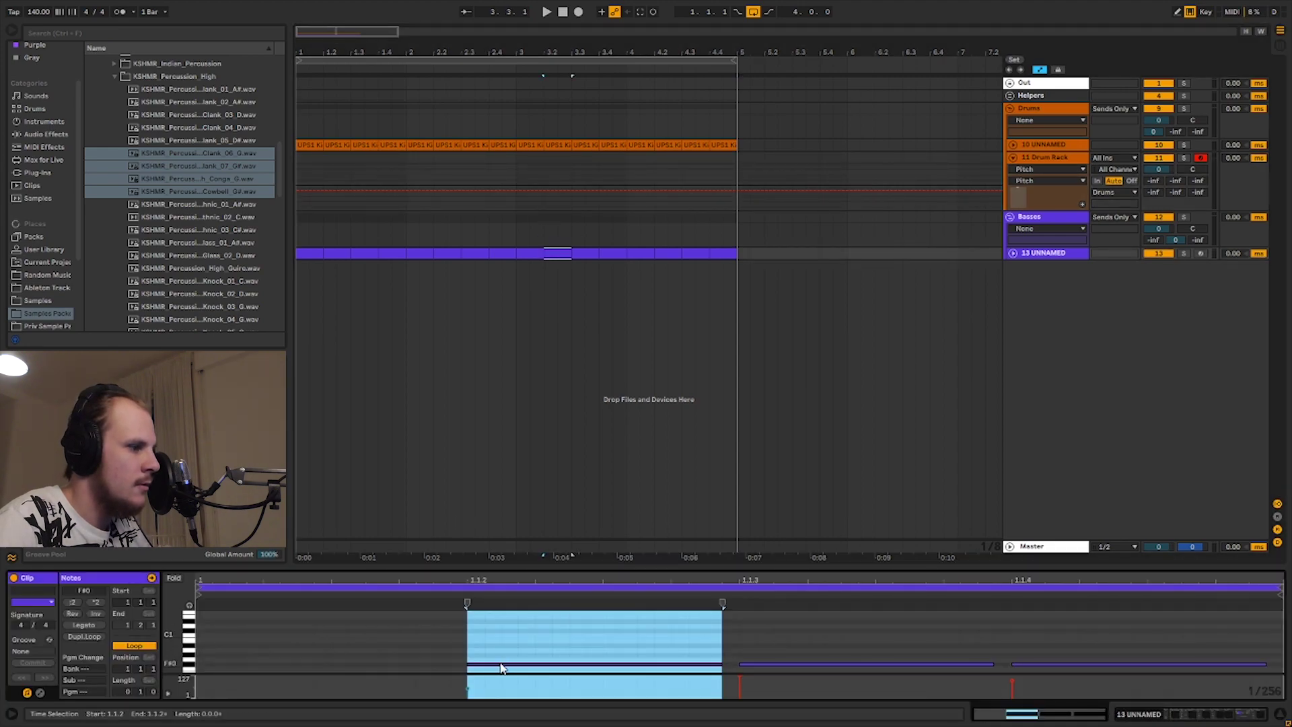
{"action": "left_click", "coordinate": [1043, 160]}
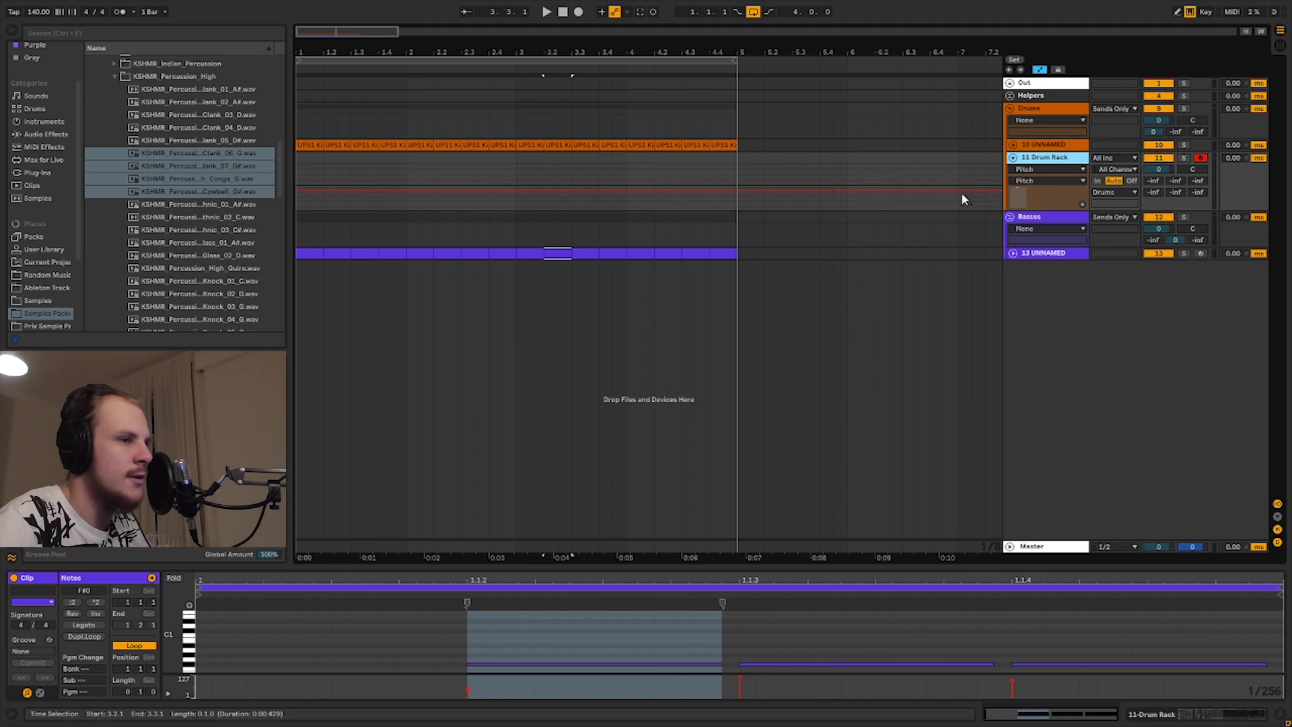
{"action": "double_click", "coordinate": [1034, 159]}
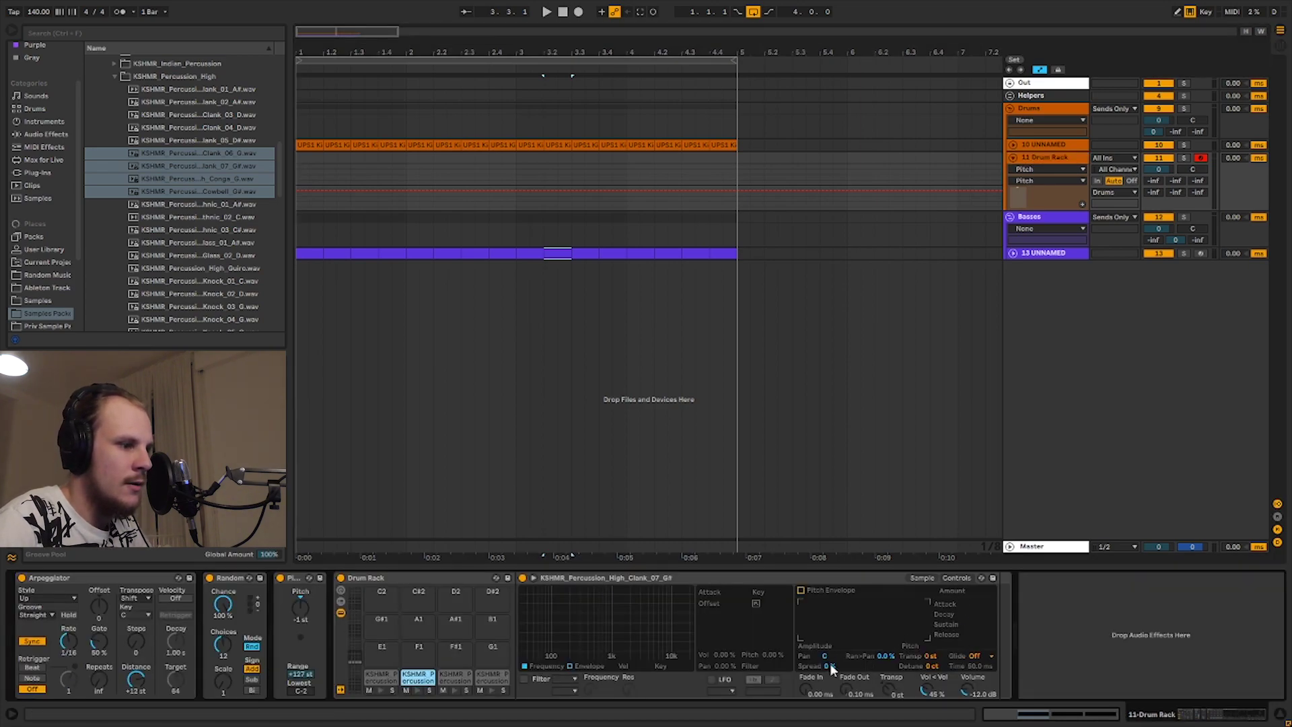
Transpose the loaded Clank, Conga and Cowbell samples down to the bass note F#, setting Clank_06_G to -1 st.
{"action": "left_click", "coordinate": [455, 675]}
{"action": "left_click", "coordinate": [956, 577]}
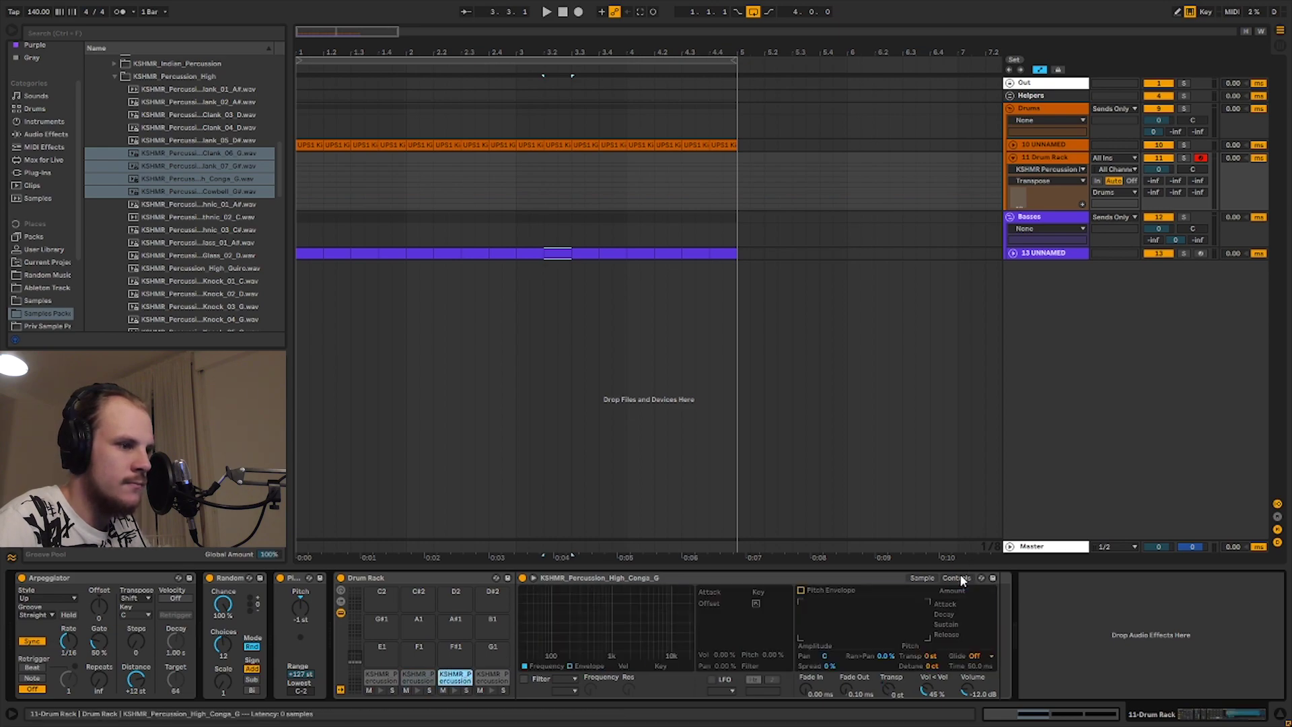
{"action": "left_click", "coordinate": [931, 656]}
{"action": "left_click", "coordinate": [493, 677]}
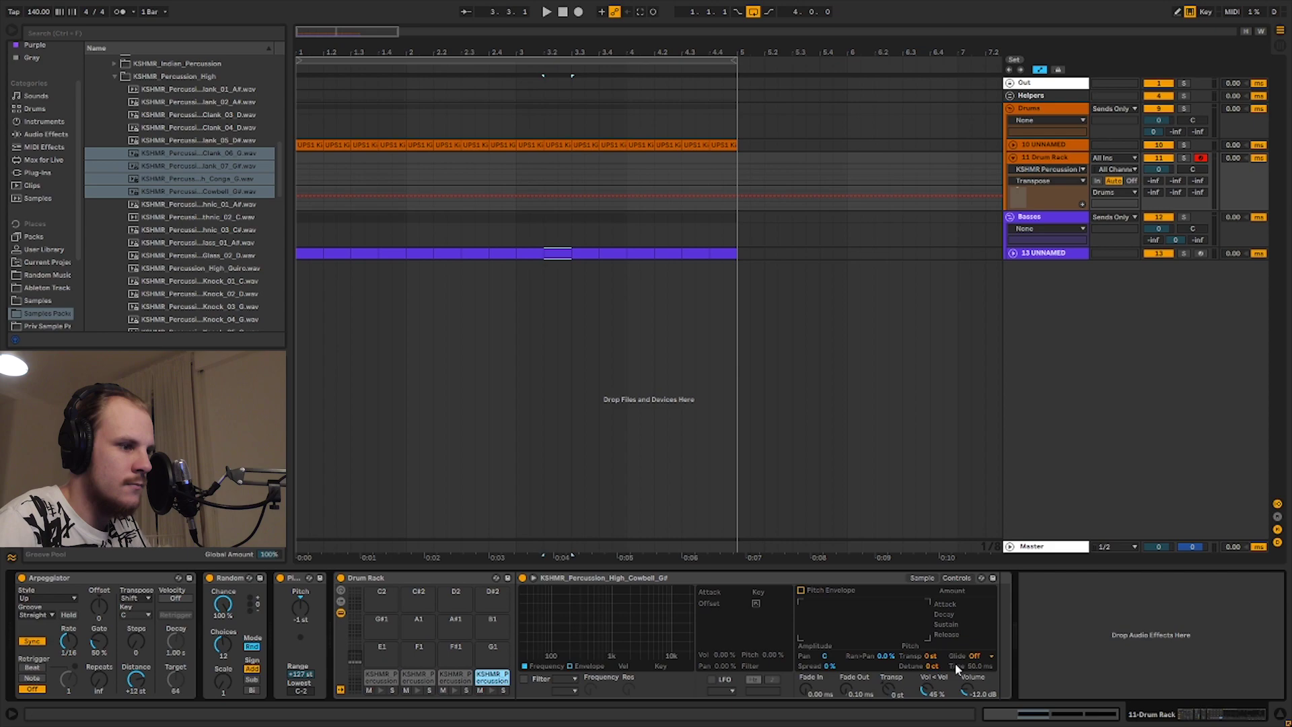
{"action": "left_click", "coordinate": [935, 659]}
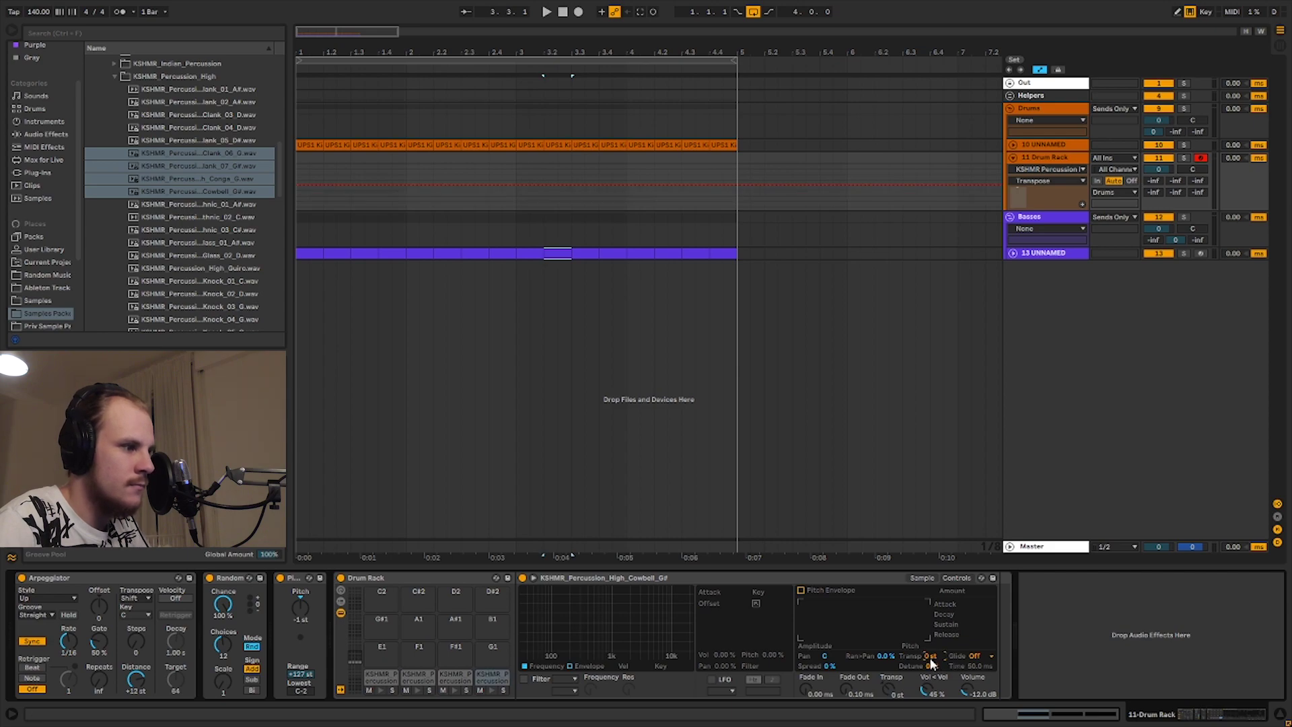
{"action": "key", "text": "Down"}
{"action": "key", "text": "Down"}
{"action": "key", "text": "Down"}
{"action": "left_click", "coordinate": [456, 678]}
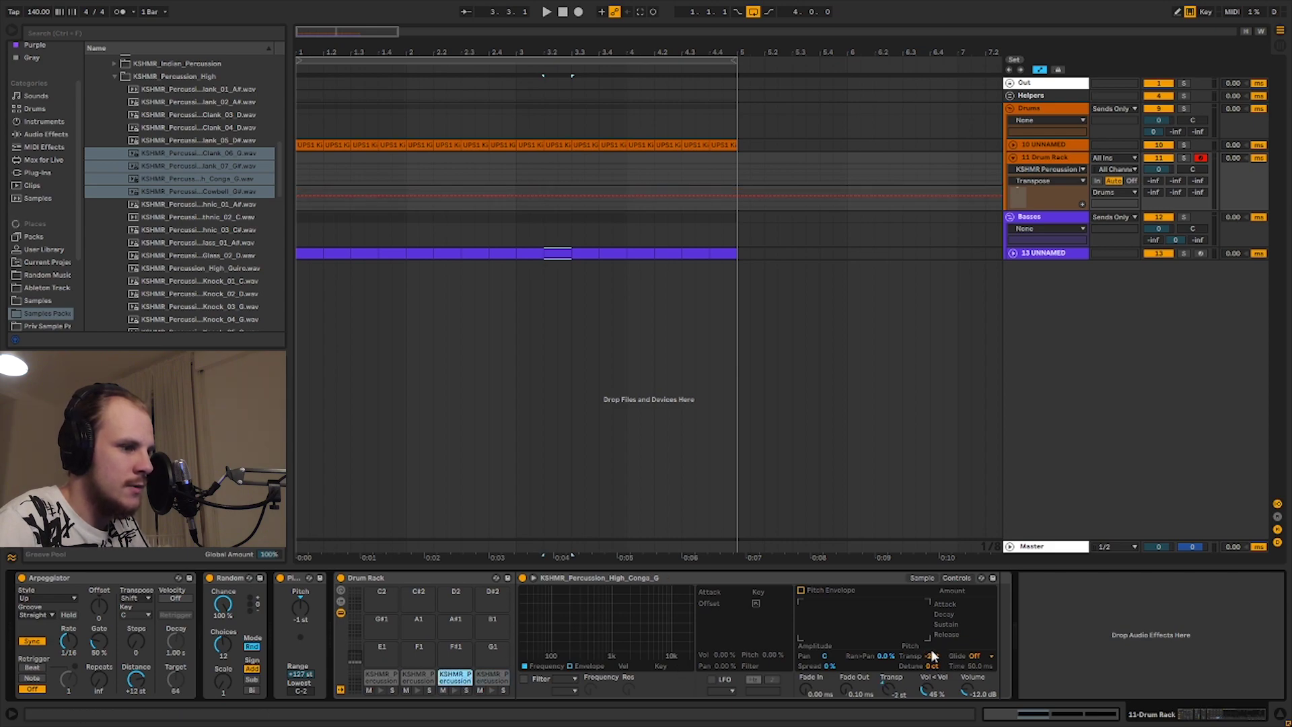
{"action": "left_click", "coordinate": [383, 676]}
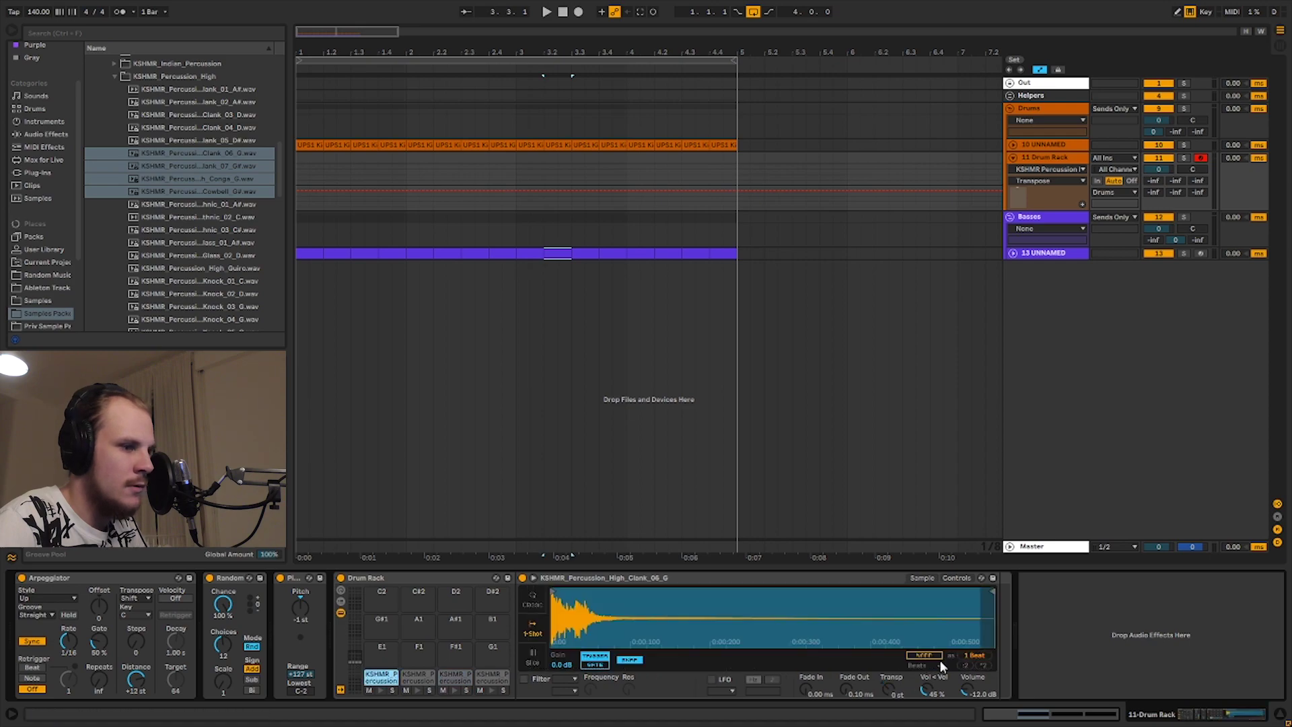
{"action": "left_click", "coordinate": [956, 577]}
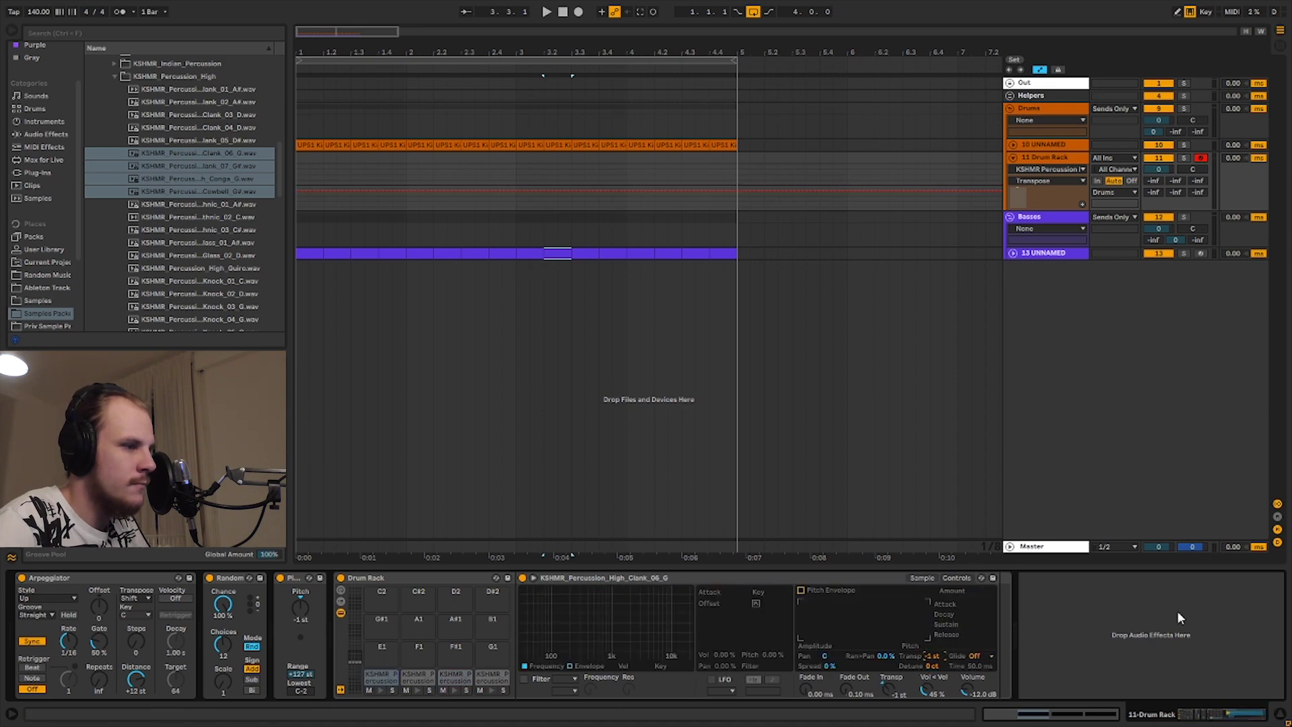
Load KSHMR_Percussion_High_Slap_06_F onto the E1 pad and transpose it by +1 st.
{"action": "scroll", "coordinate": [249, 296], "scroll_direction": "down", "scroll_amount": 3}
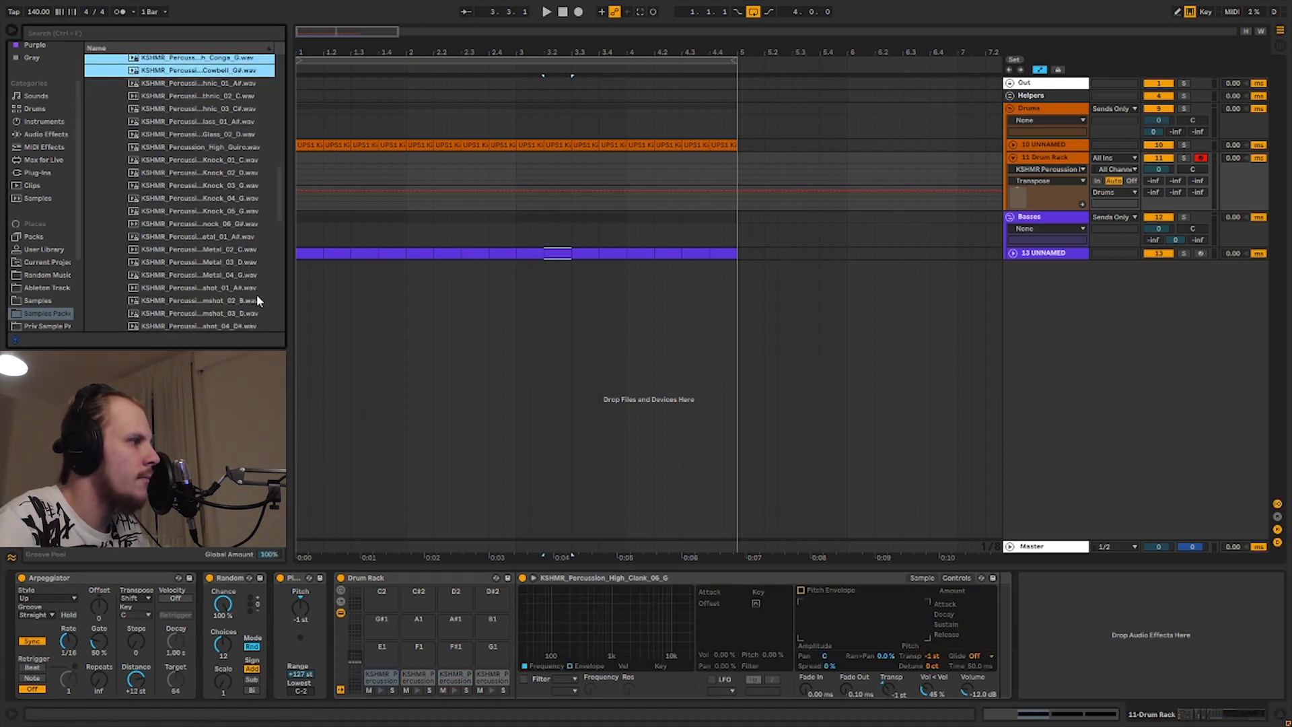
{"action": "scroll", "coordinate": [257, 296], "scroll_direction": "down", "scroll_amount": 5}
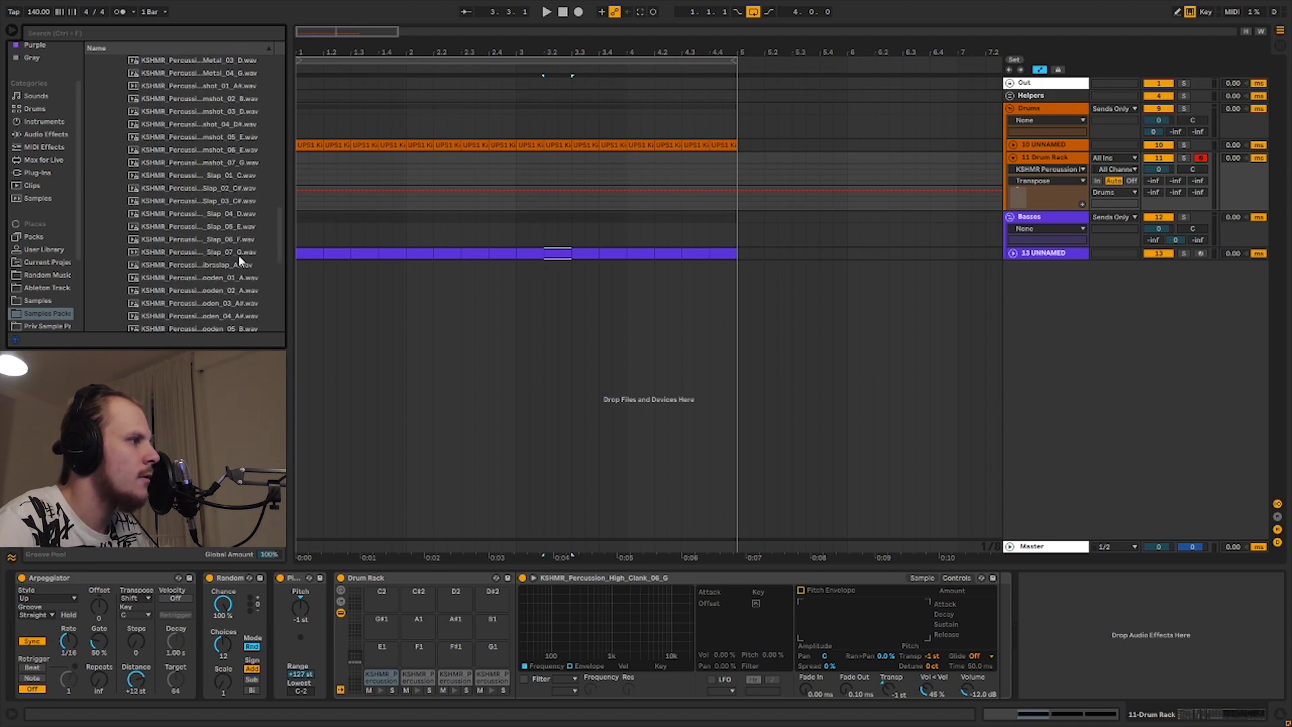
{"action": "left_click", "coordinate": [173, 242]}
{"action": "scroll", "coordinate": [249, 276], "scroll_direction": "down", "scroll_amount": 3}
{"action": "scroll", "coordinate": [248, 275], "scroll_direction": "up", "scroll_amount": 9}
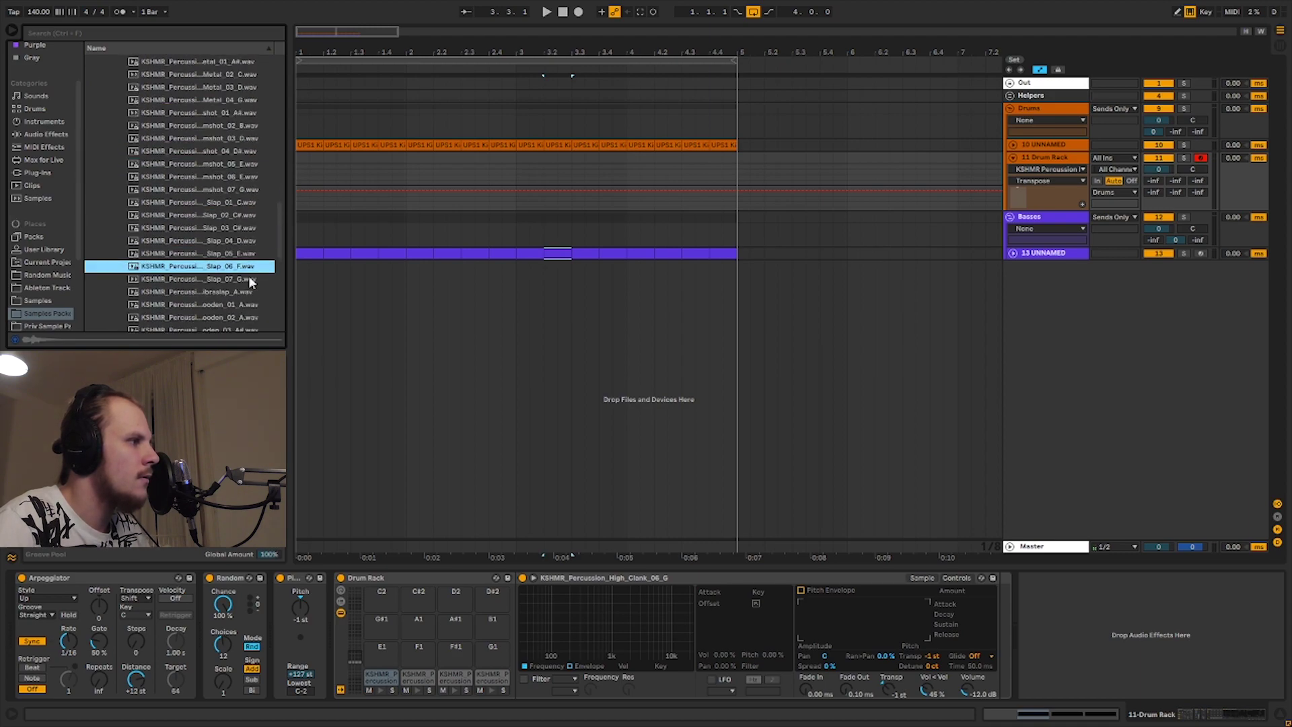
{"action": "scroll", "coordinate": [238, 272], "scroll_direction": "up", "scroll_amount": 1}
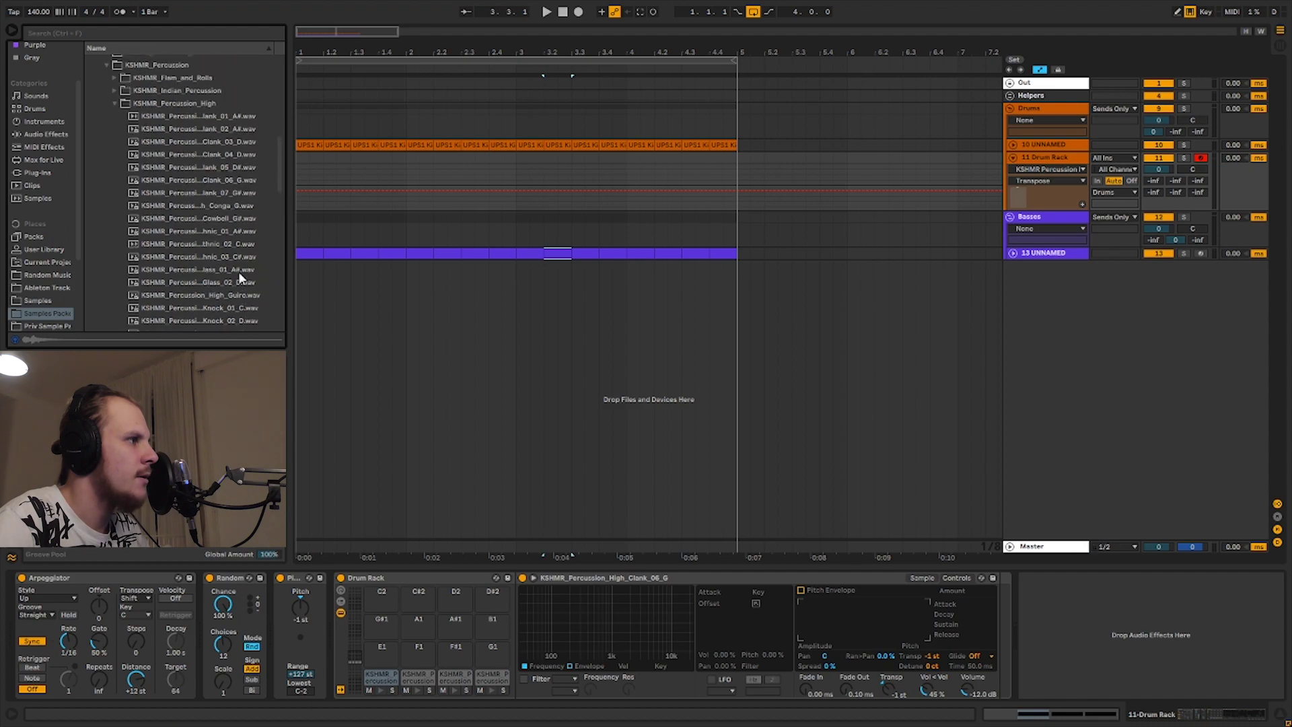
{"action": "scroll", "coordinate": [238, 272], "scroll_direction": "down", "scroll_amount": 7}
{"action": "left_click_drag", "start_coordinate": [215, 255], "coordinate": [378, 664]}
{"action": "left_click_drag", "start_coordinate": [460, 647], "coordinate": [381, 651]}
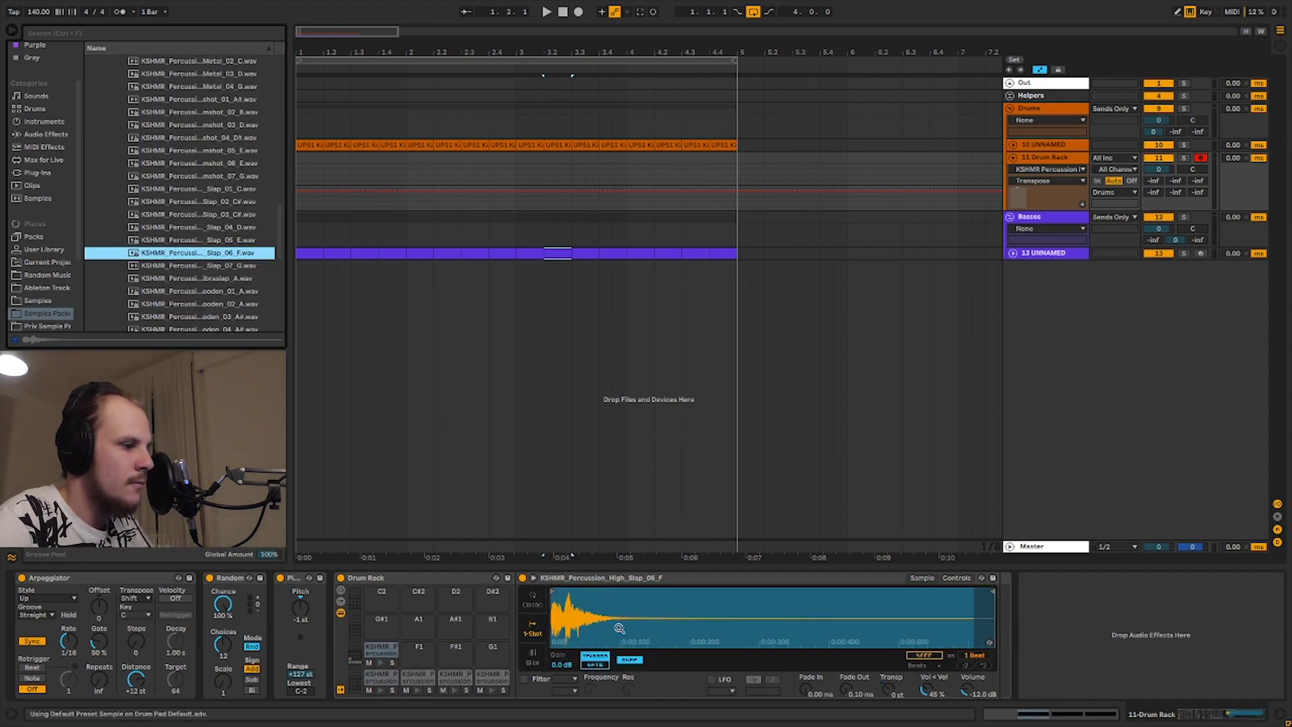
{"action": "left_click", "coordinate": [964, 581]}
{"action": "left_click_drag", "start_coordinate": [900, 657], "coordinate": [900, 652]}
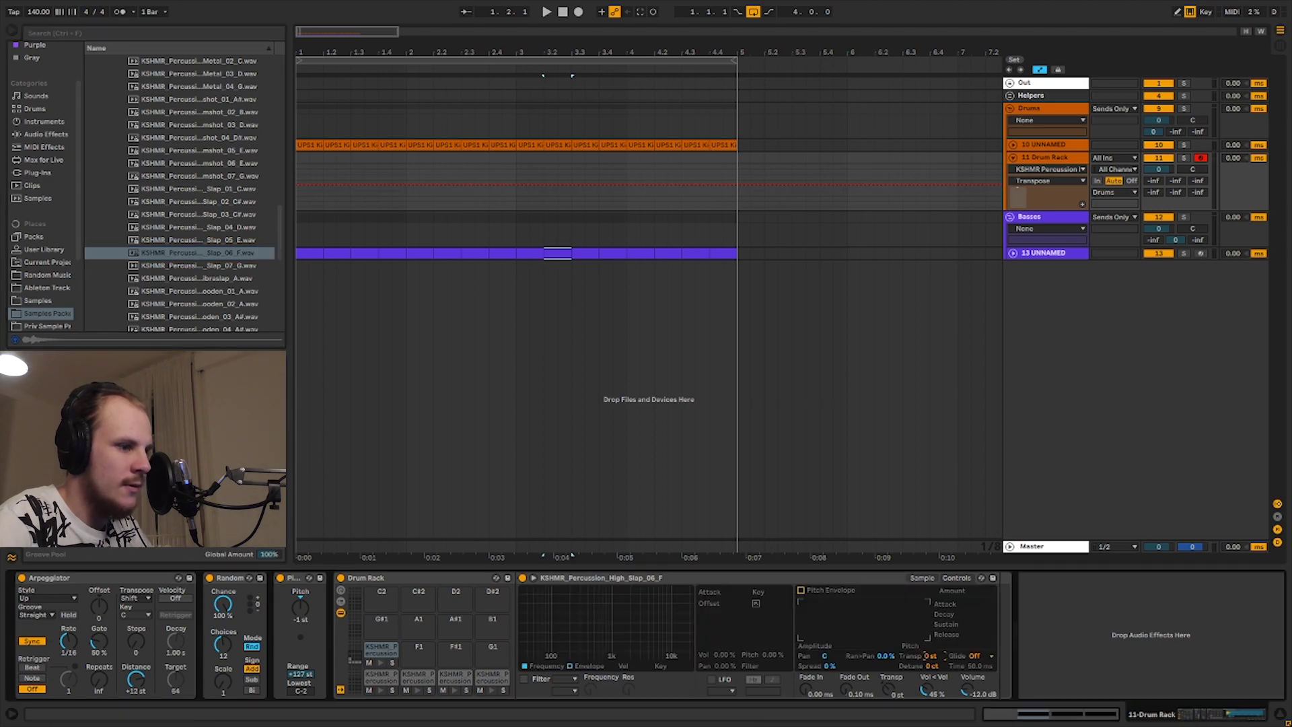
Load the high percussion samples Rimshot_05_E and Rimshot_06_E onto the F1 and F#1 pads.
{"action": "scroll", "coordinate": [167, 231], "scroll_direction": "up", "scroll_amount": 3}
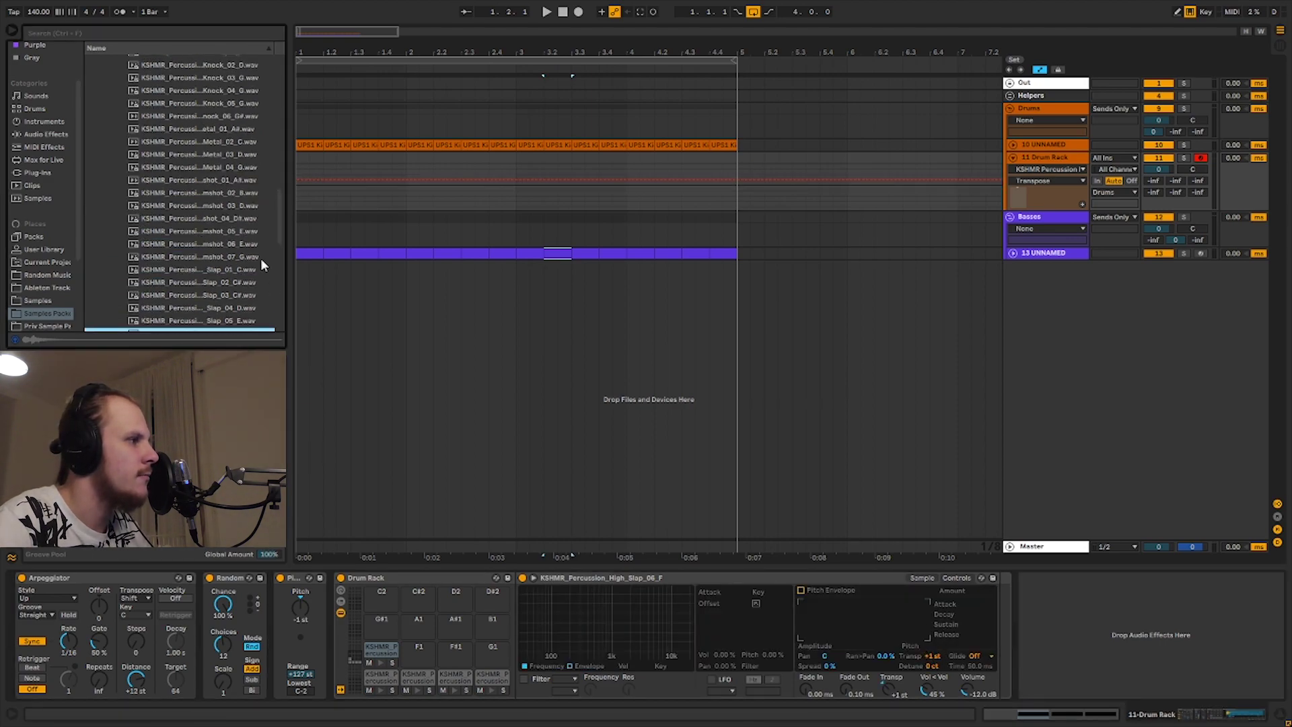
{"action": "left_click", "coordinate": [249, 231]}
{"action": "left_click", "coordinate": [195, 245], "text": "shift"}
{"action": "left_click_drag", "start_coordinate": [200, 233], "coordinate": [417, 656]}
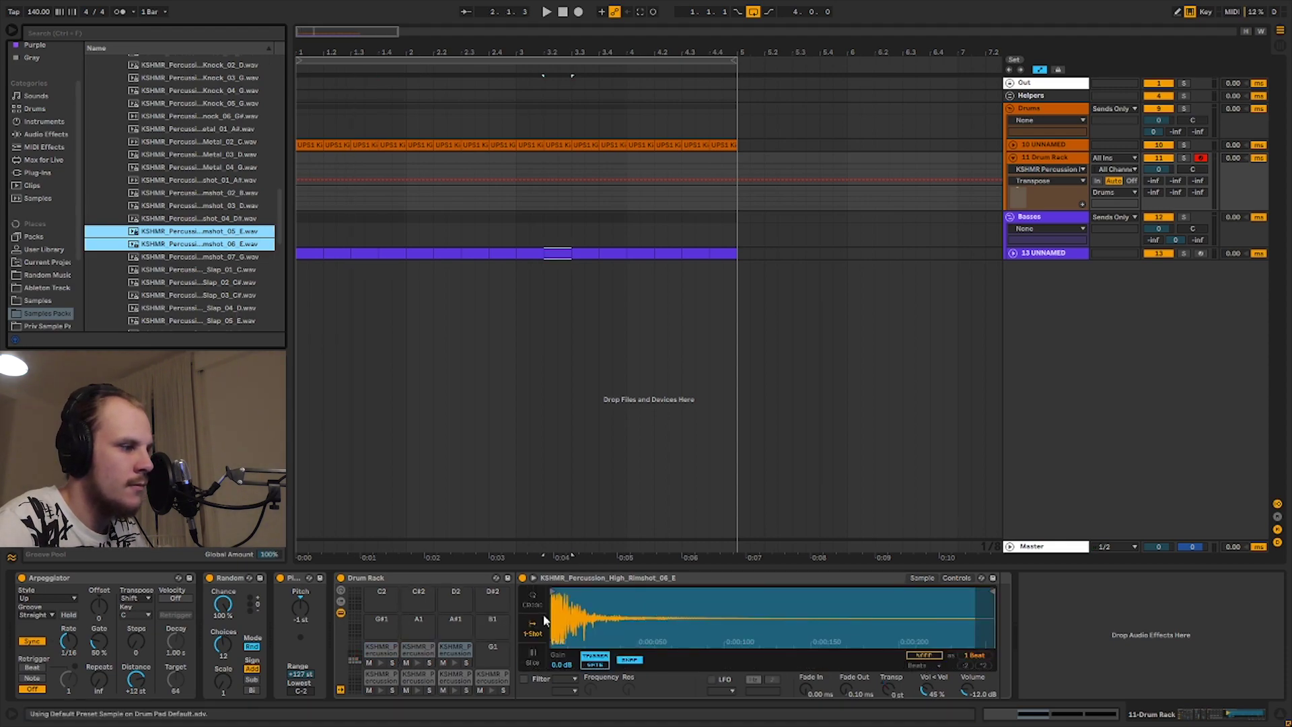
Transpose both Rimshot samples by +2 st.
{"action": "left_click", "coordinate": [956, 577]}
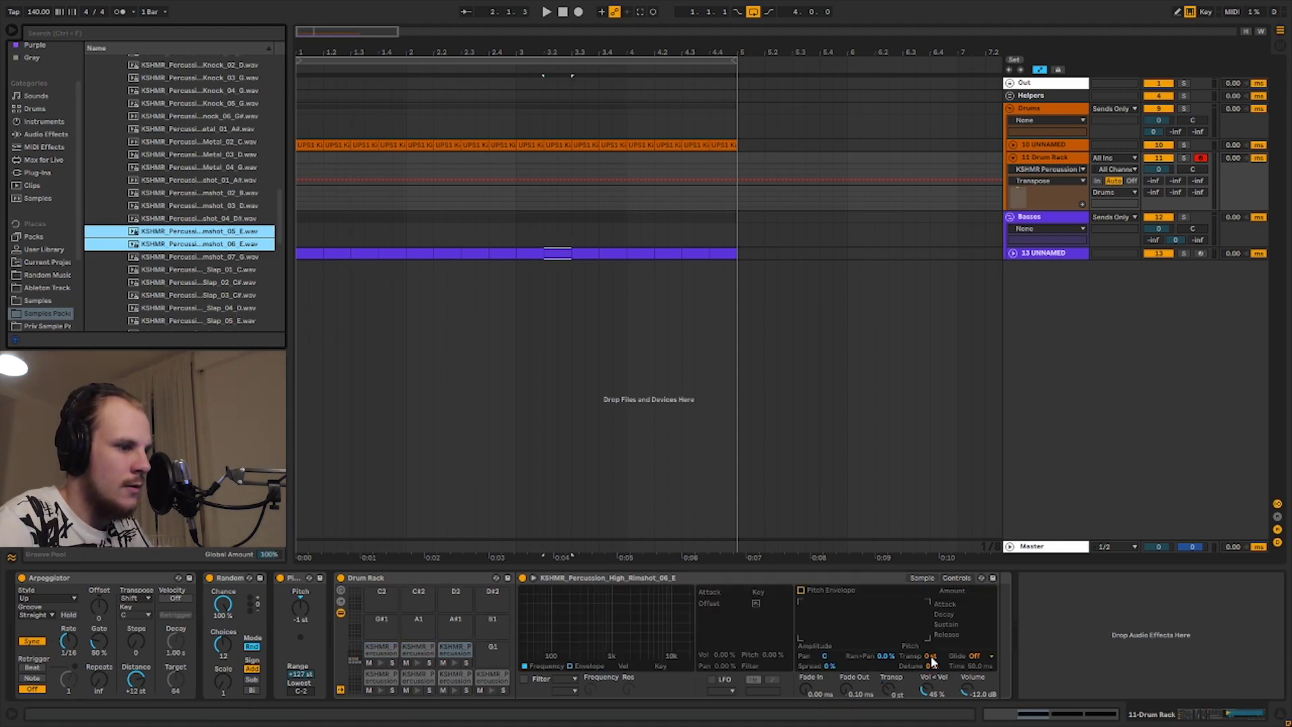
{"action": "left_click", "coordinate": [418, 650]}
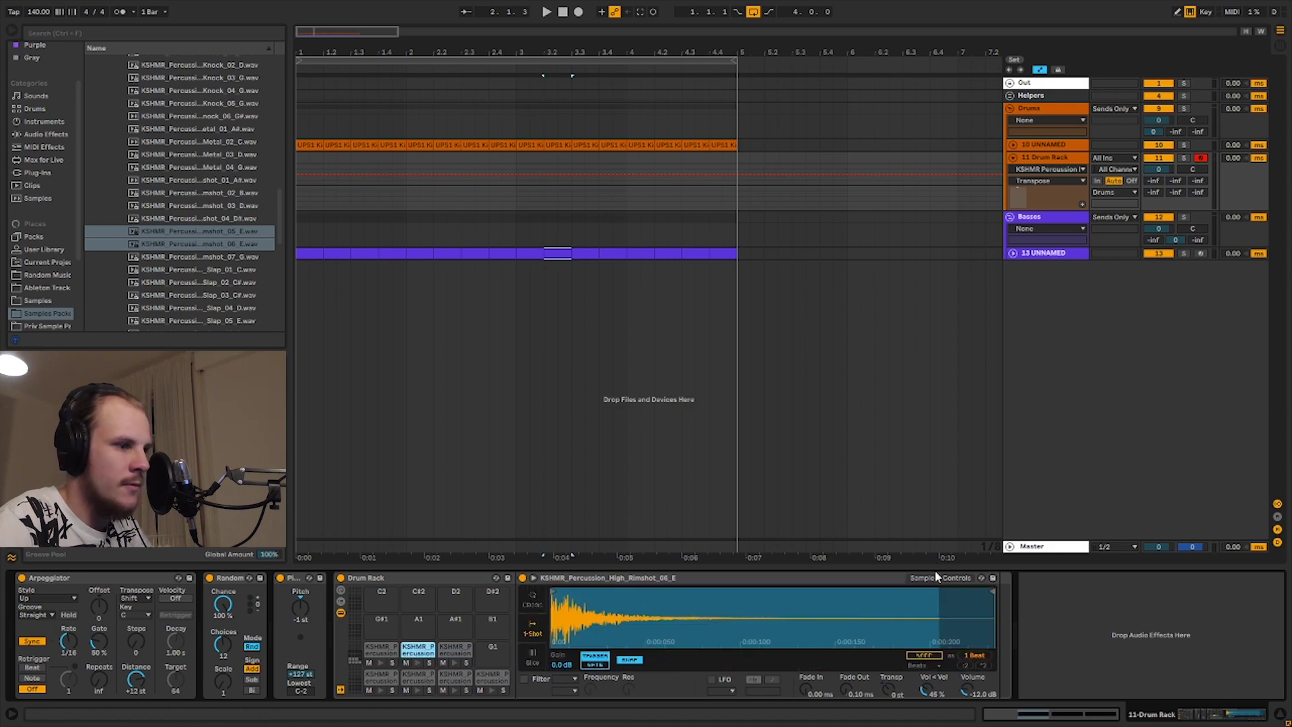
{"action": "left_click", "coordinate": [956, 577]}
{"action": "left_click_drag", "start_coordinate": [931, 657], "coordinate": [929, 650]}
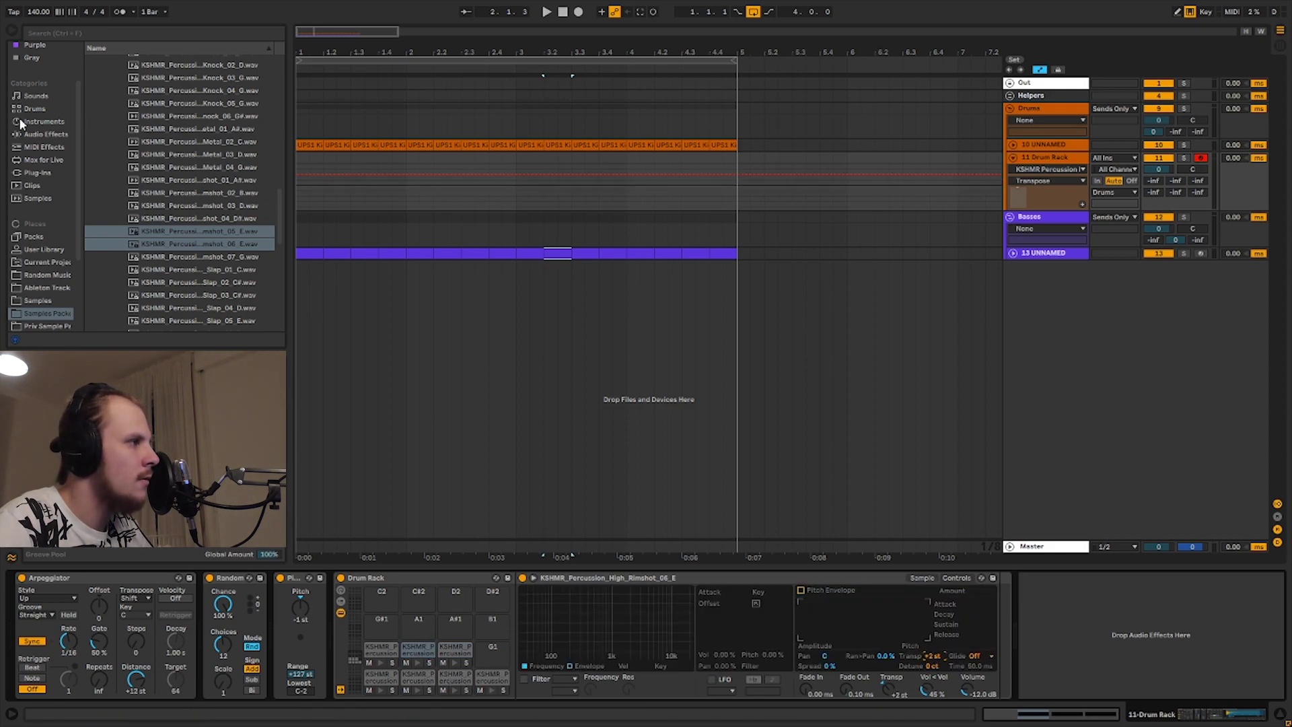
Load KSHMR_Percussion_Low samples 26_G to 29_G from the KSHMR_Percussion_Low folder onto the pads G1 to A#1.
{"action": "scroll", "coordinate": [194, 180], "scroll_direction": "up", "scroll_amount": 11}
{"action": "left_click", "coordinate": [115, 158]}
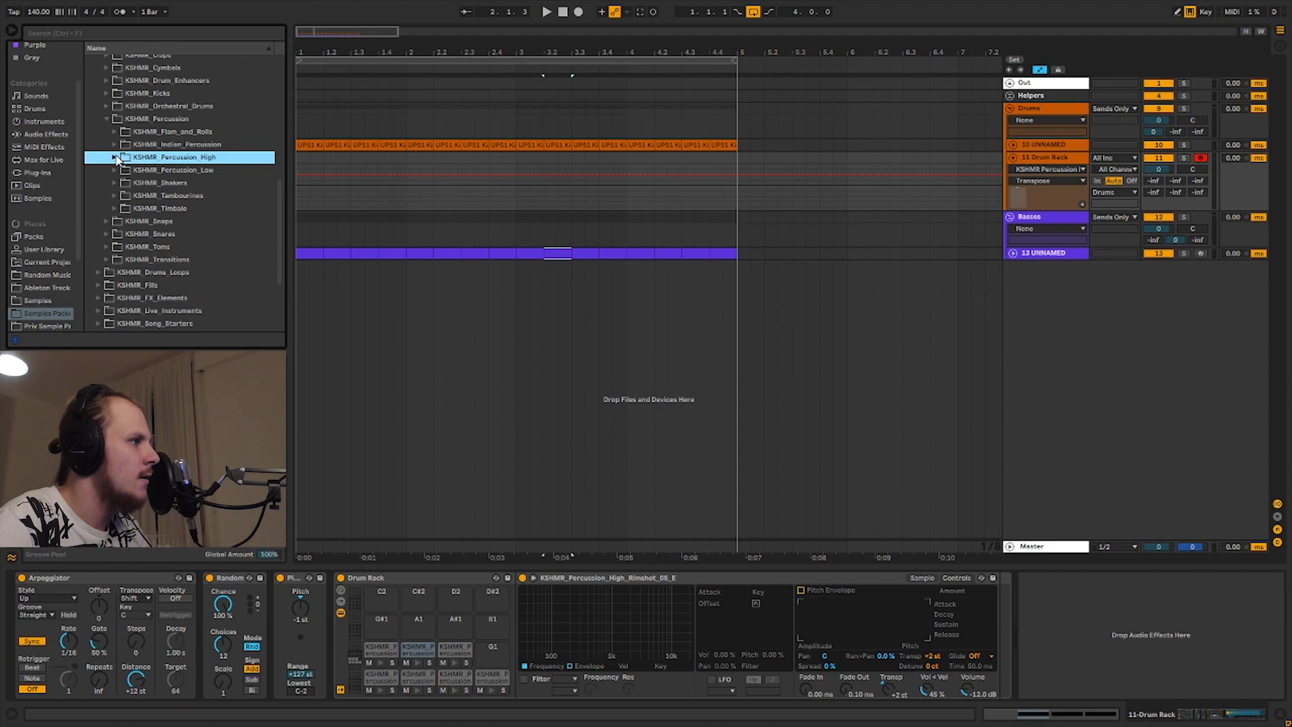
{"action": "left_click", "coordinate": [115, 170]}
{"action": "scroll", "coordinate": [151, 203], "scroll_direction": "down", "scroll_amount": 8}
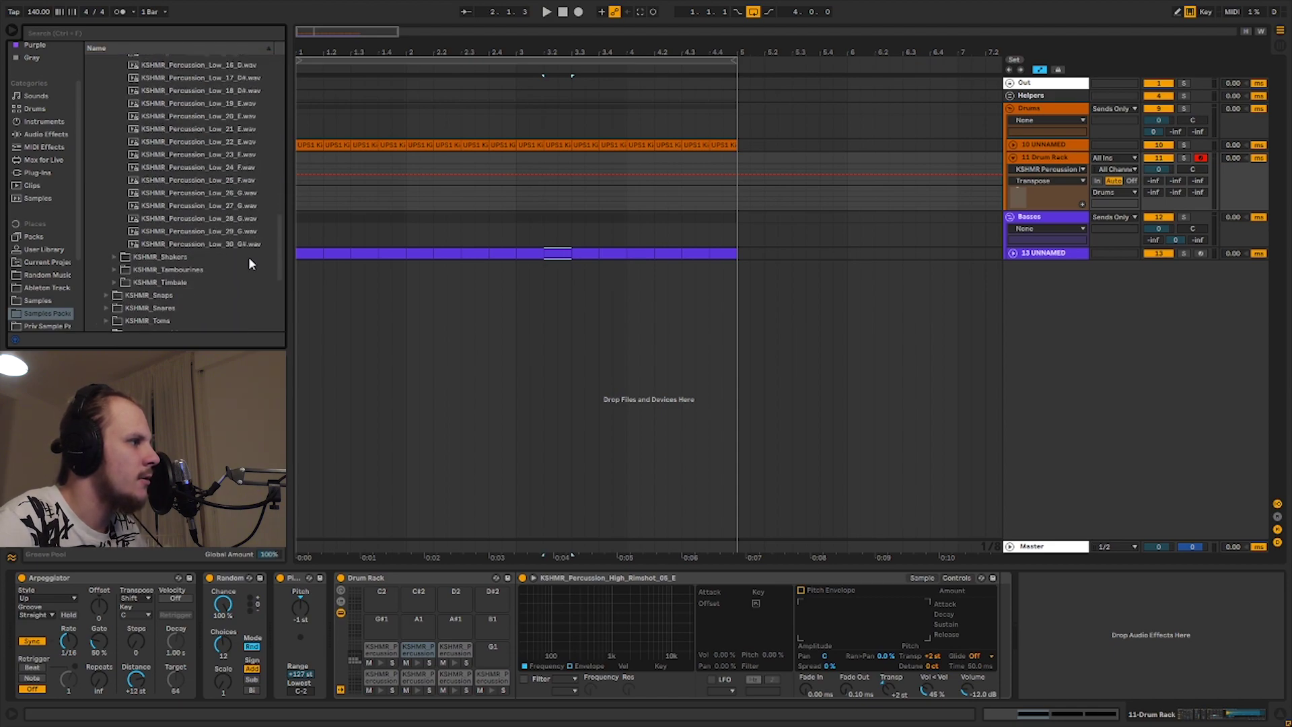
{"action": "scroll", "coordinate": [250, 263], "scroll_direction": "up", "scroll_amount": 1}
{"action": "left_click", "coordinate": [253, 220]}
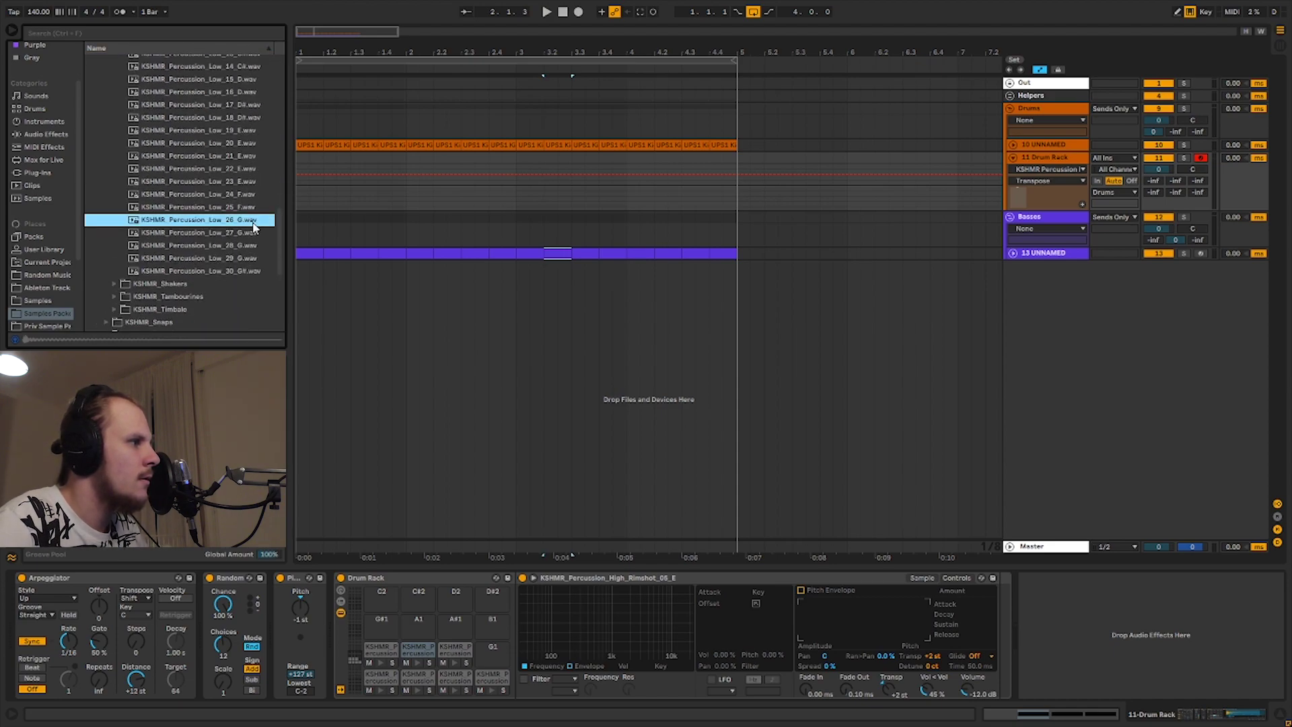
{"action": "left_click", "coordinate": [231, 257], "text": "shift"}
{"action": "left_click_drag", "start_coordinate": [213, 242], "coordinate": [487, 668]}
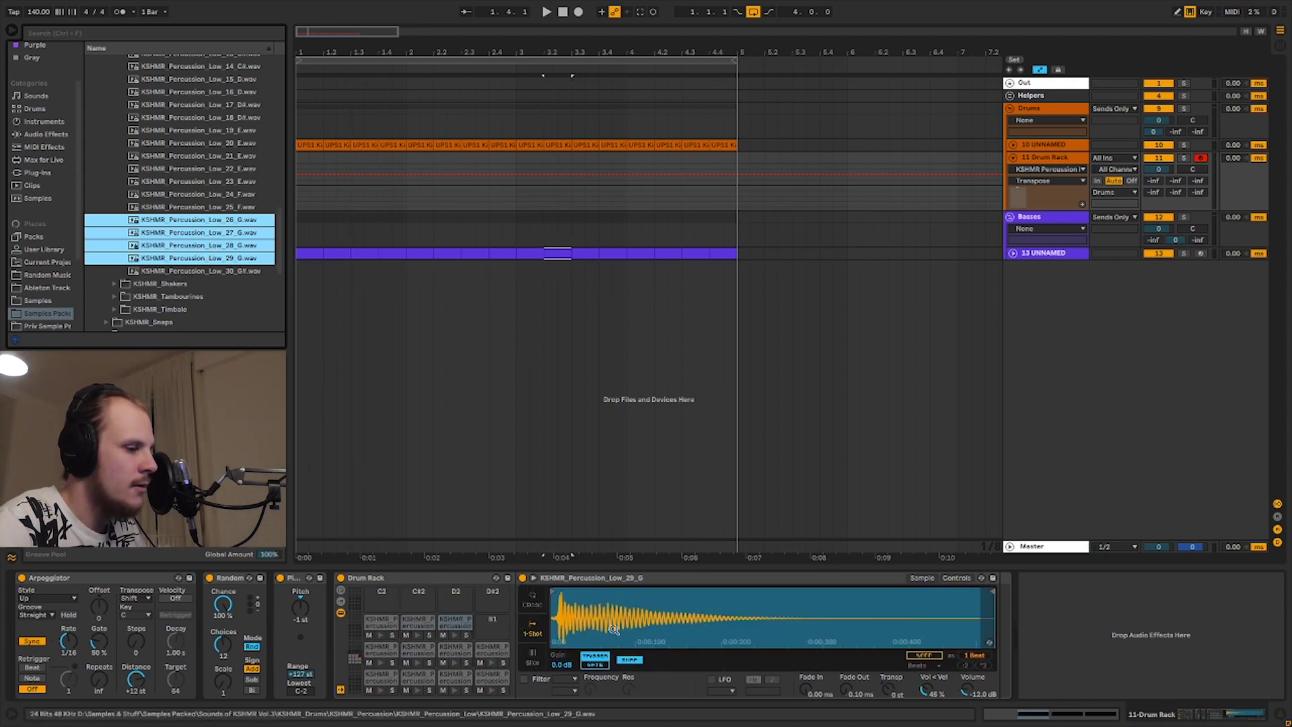
Transpose each of the four KSHMR_Percussion_Low samples, 26_G to 29_G, by -1 st.
{"action": "left_click", "coordinate": [493, 649]}
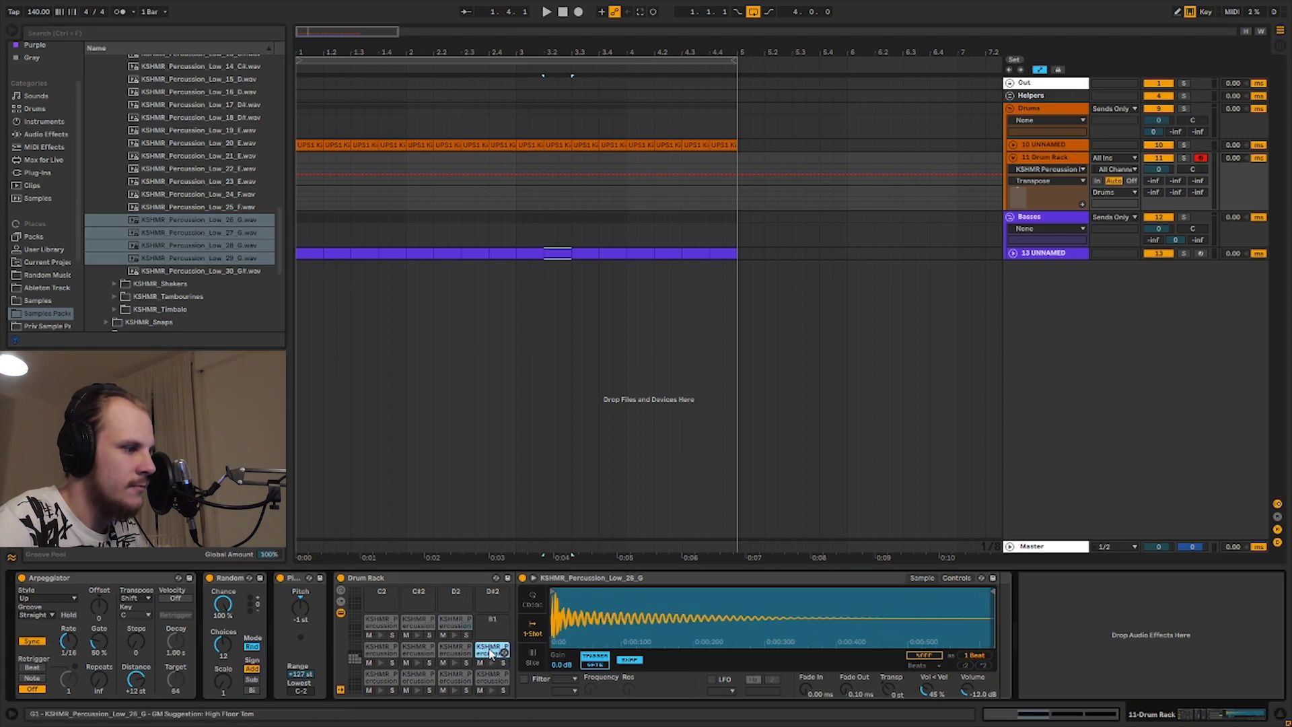
{"action": "left_click", "coordinate": [956, 578]}
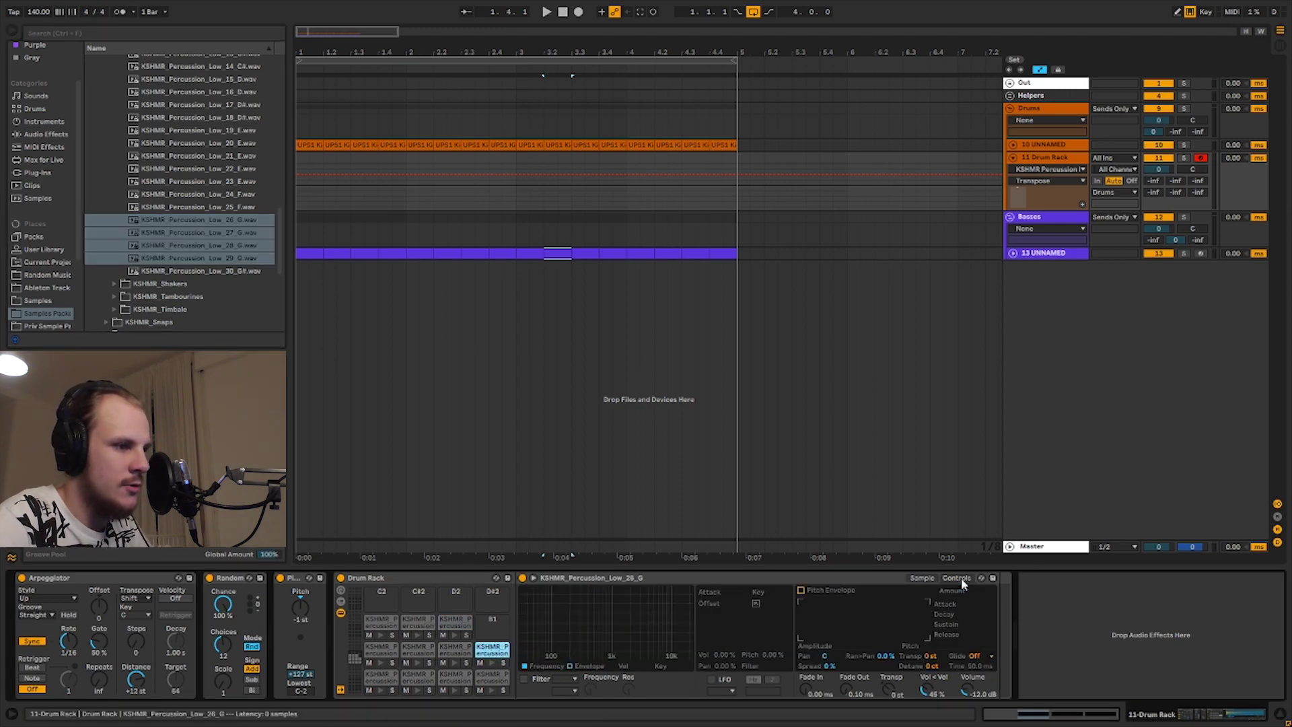
{"action": "left_click", "coordinate": [931, 655]}
{"action": "left_click_drag", "start_coordinate": [931, 655], "coordinate": [931, 661]}
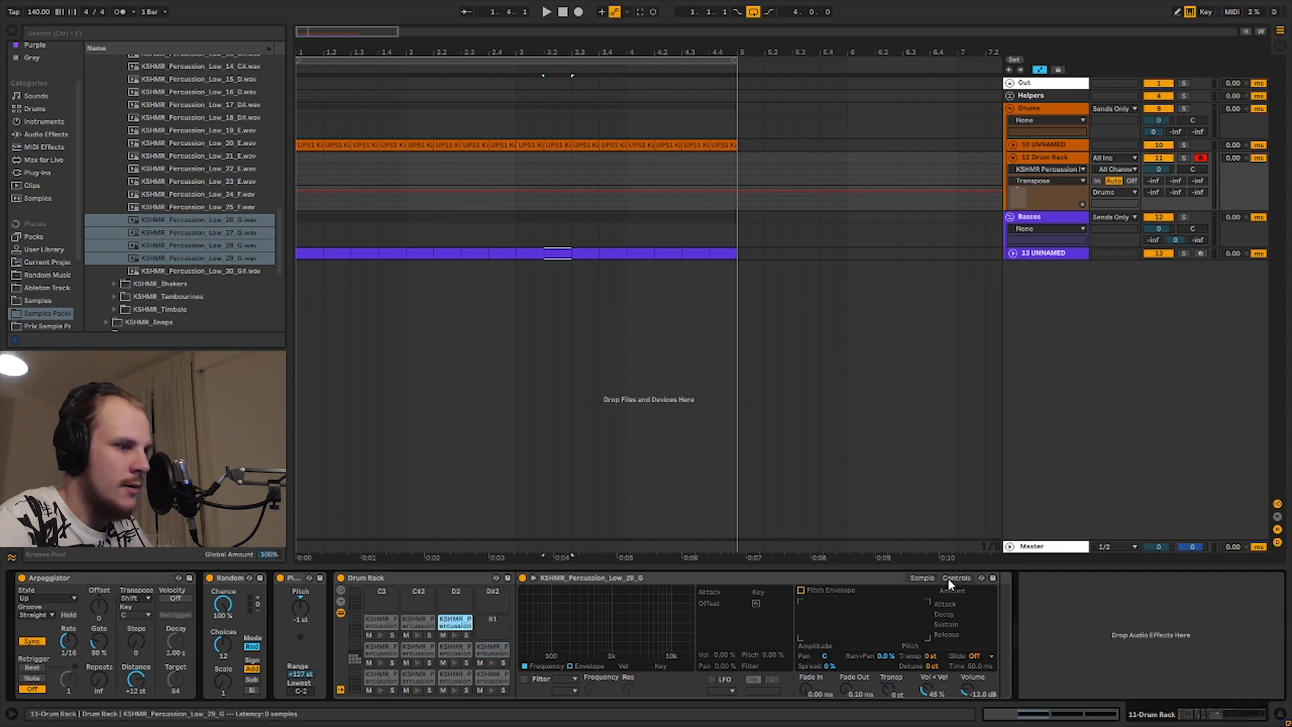
{"action": "left_click_drag", "start_coordinate": [931, 654], "coordinate": [931, 659]}
{"action": "left_click", "coordinate": [922, 578]}
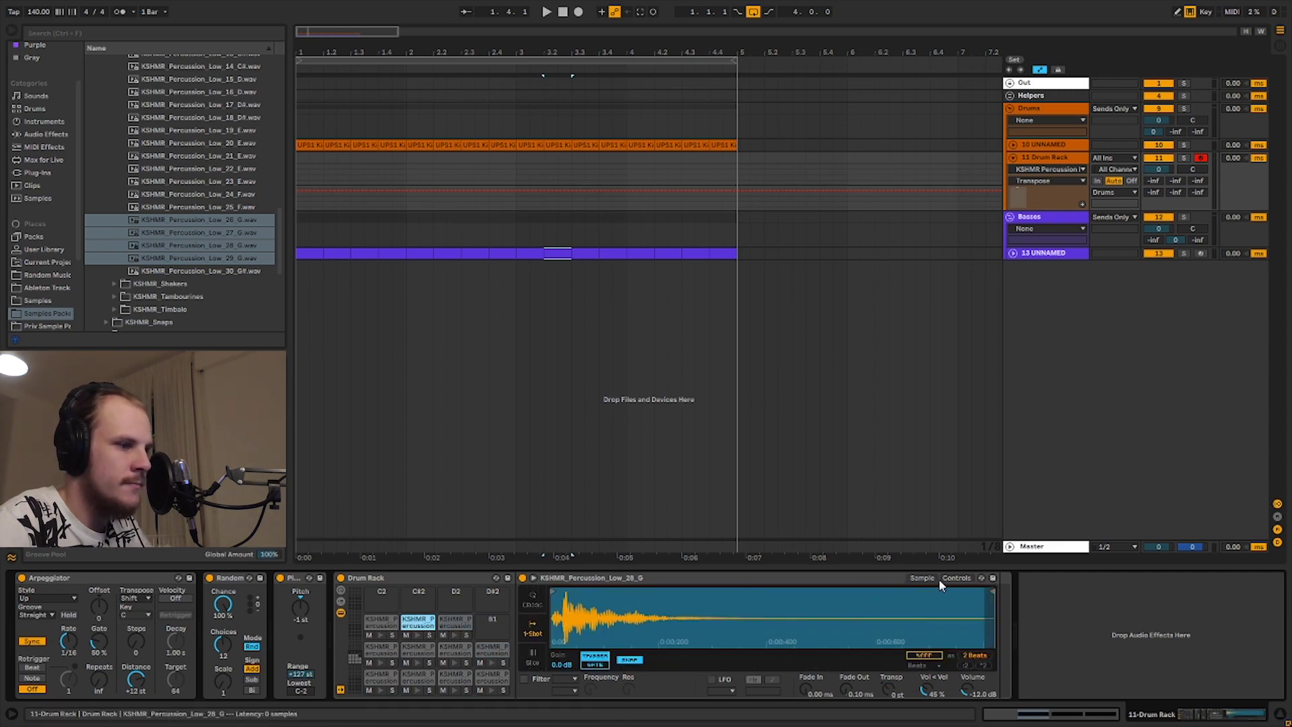
{"action": "left_click", "coordinate": [956, 577]}
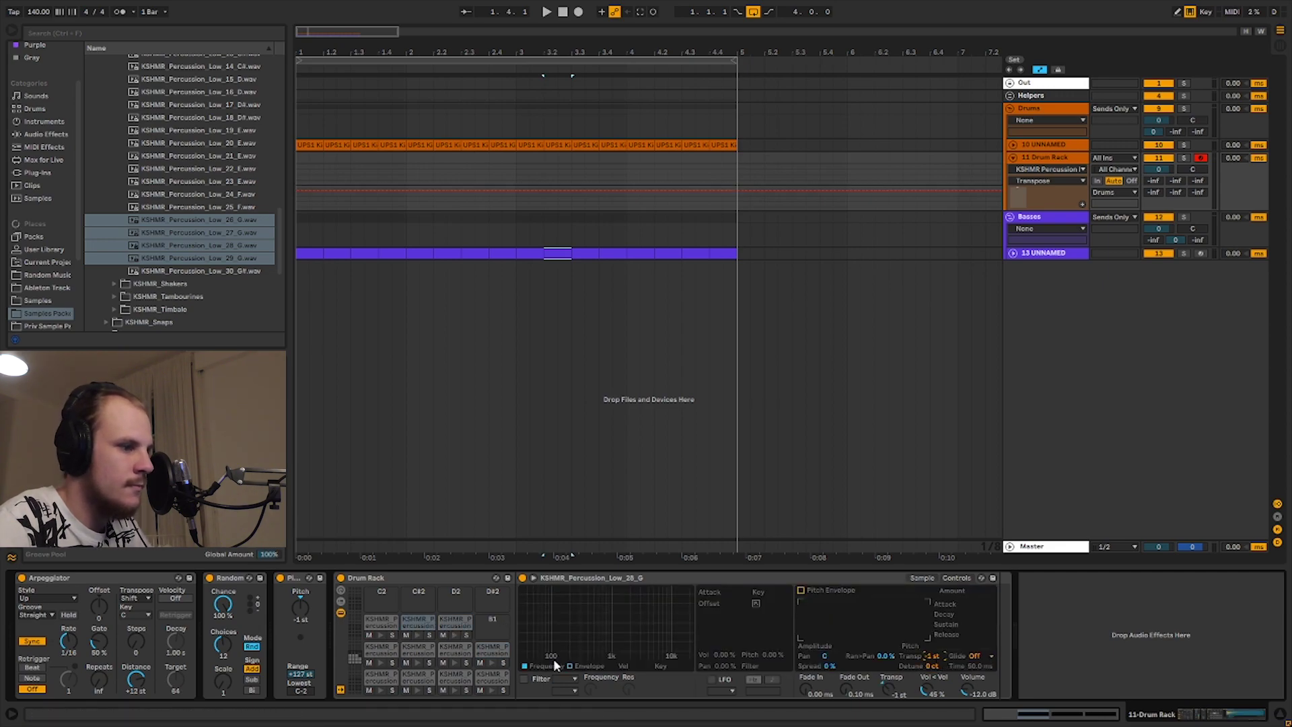
{"action": "left_click", "coordinate": [381, 622]}
{"action": "left_click", "coordinate": [958, 577]}
{"action": "left_click_drag", "start_coordinate": [931, 655], "coordinate": [932, 659]}
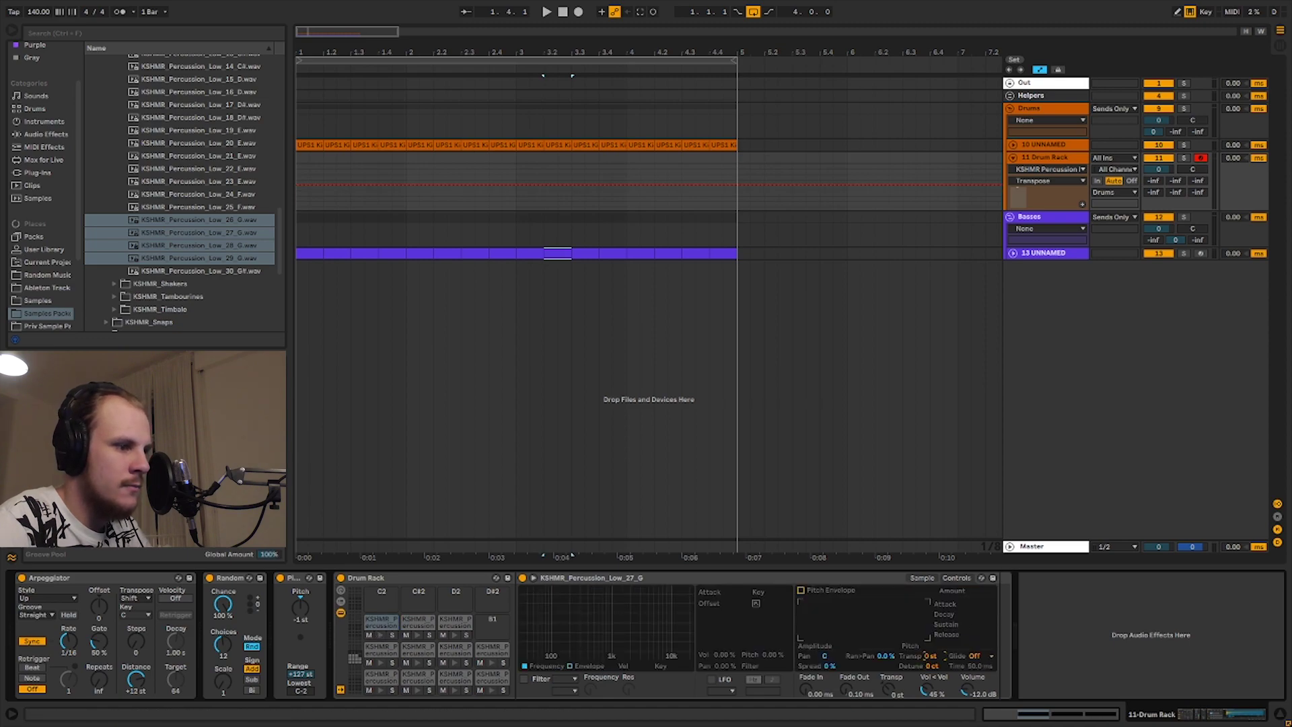
Set the Random device's Choices to 16 and audition the randomised percussion.
{"action": "left_click", "coordinate": [164, 590]}
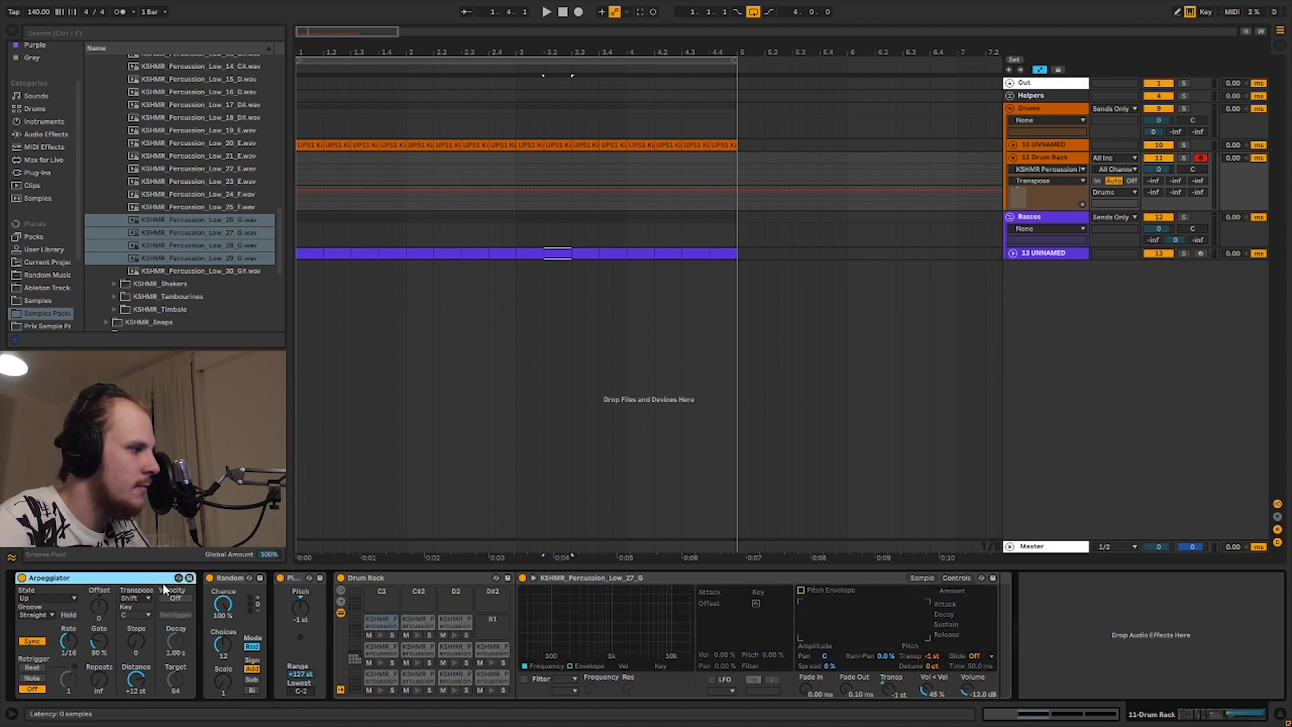
{"action": "left_click", "coordinate": [223, 648]}
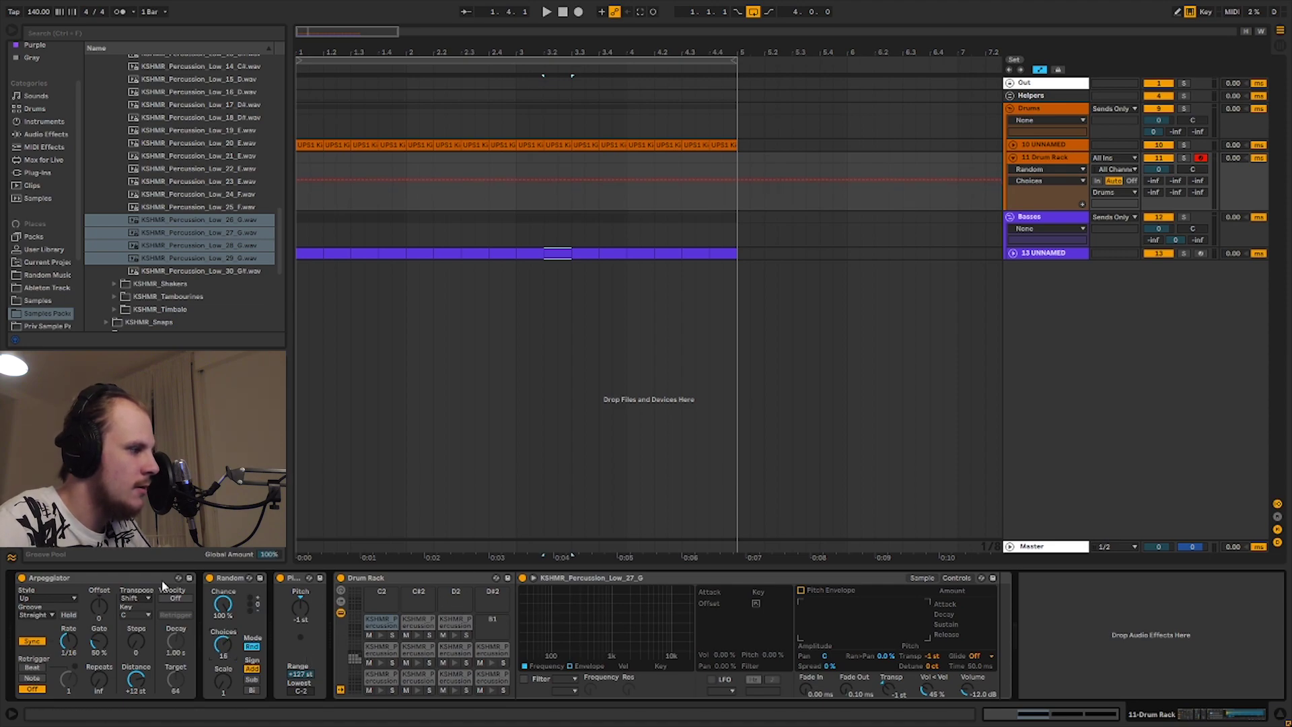
{"action": "left_click", "coordinate": [106, 578]}
{"action": "key", "text": "space"}
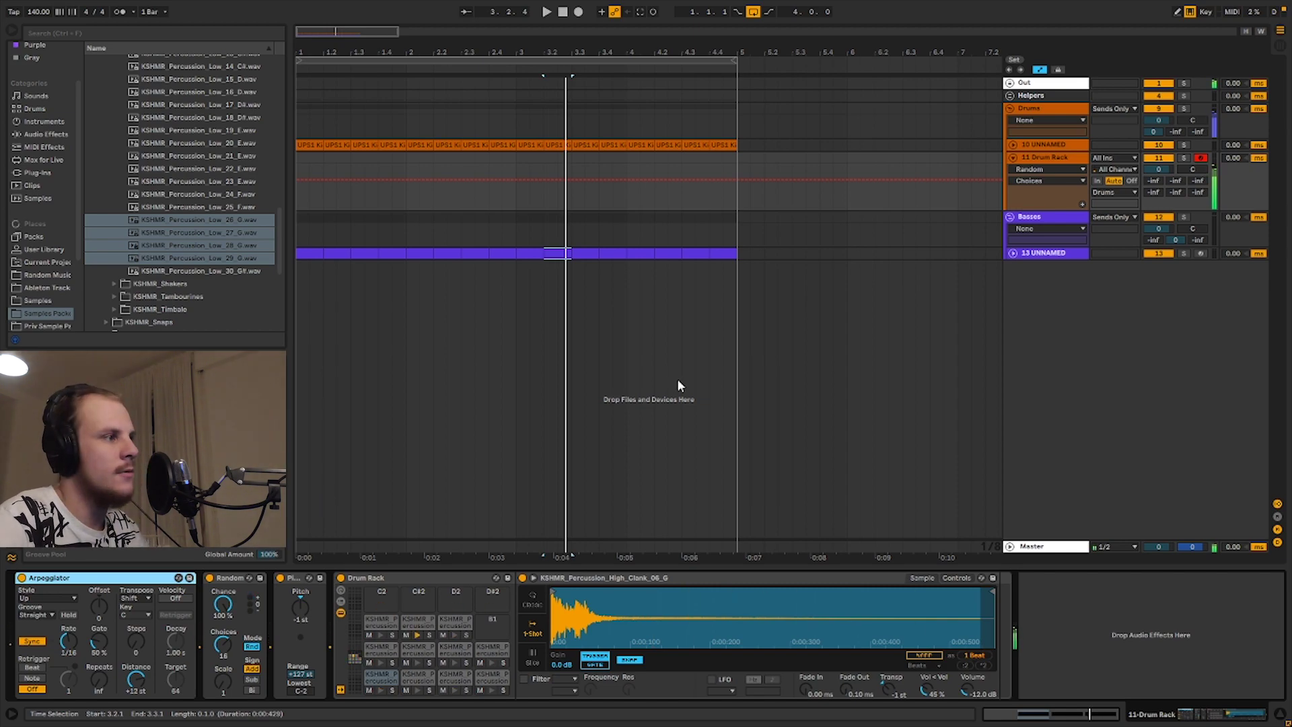
Create an empty MIDI clip across bars 1 to 4 on the Drum Rack track and browse its note rows.
{"action": "left_click_drag", "start_coordinate": [298, 159], "coordinate": [735, 167]}
{"action": "key", "text": "ctrl+shift+m"}
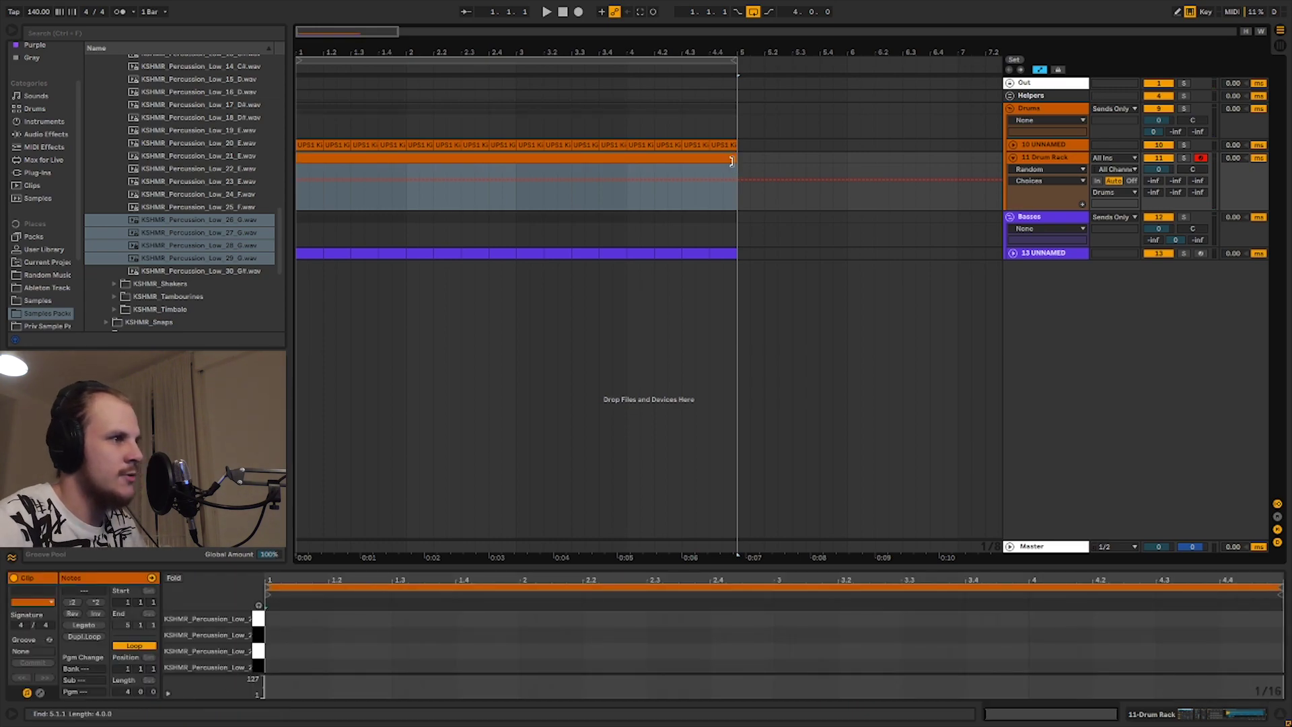
{"action": "double_click", "coordinate": [678, 161]}
{"action": "scroll", "coordinate": [335, 638], "scroll_direction": "up", "scroll_amount": 3}
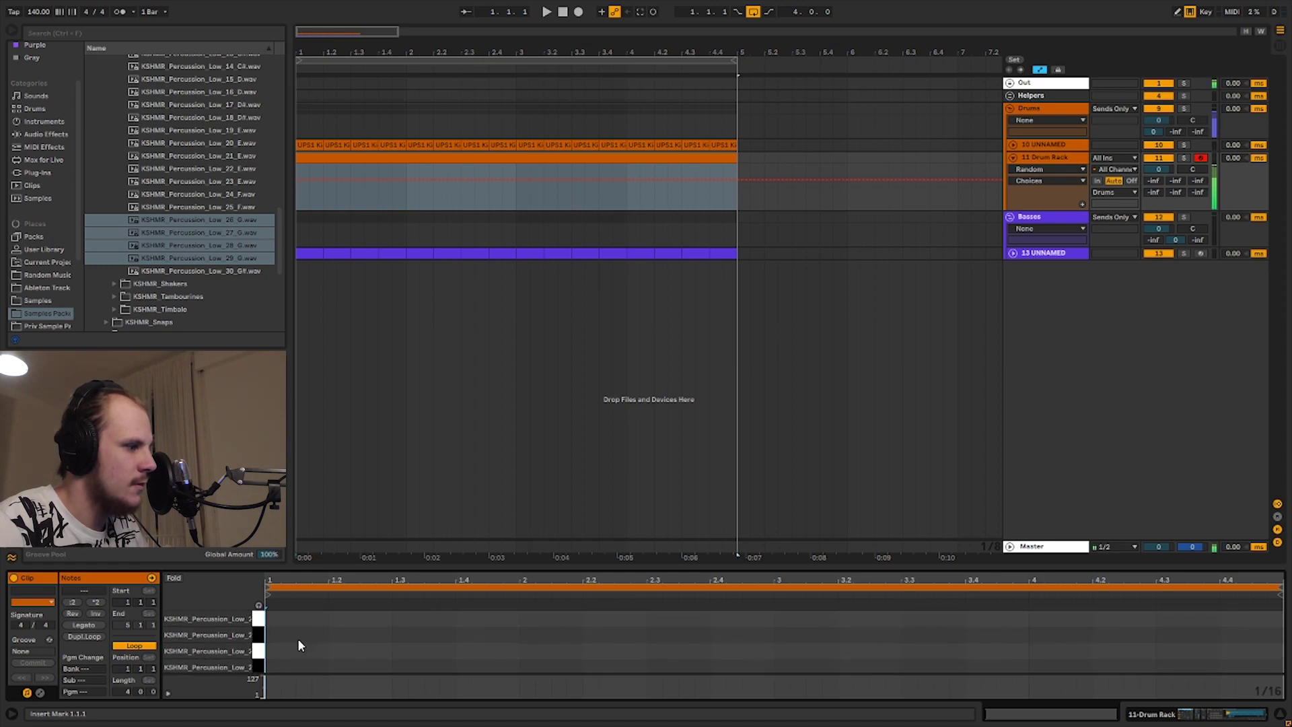
{"action": "left_click", "coordinate": [245, 615]}
{"action": "double_click", "coordinate": [173, 578]}
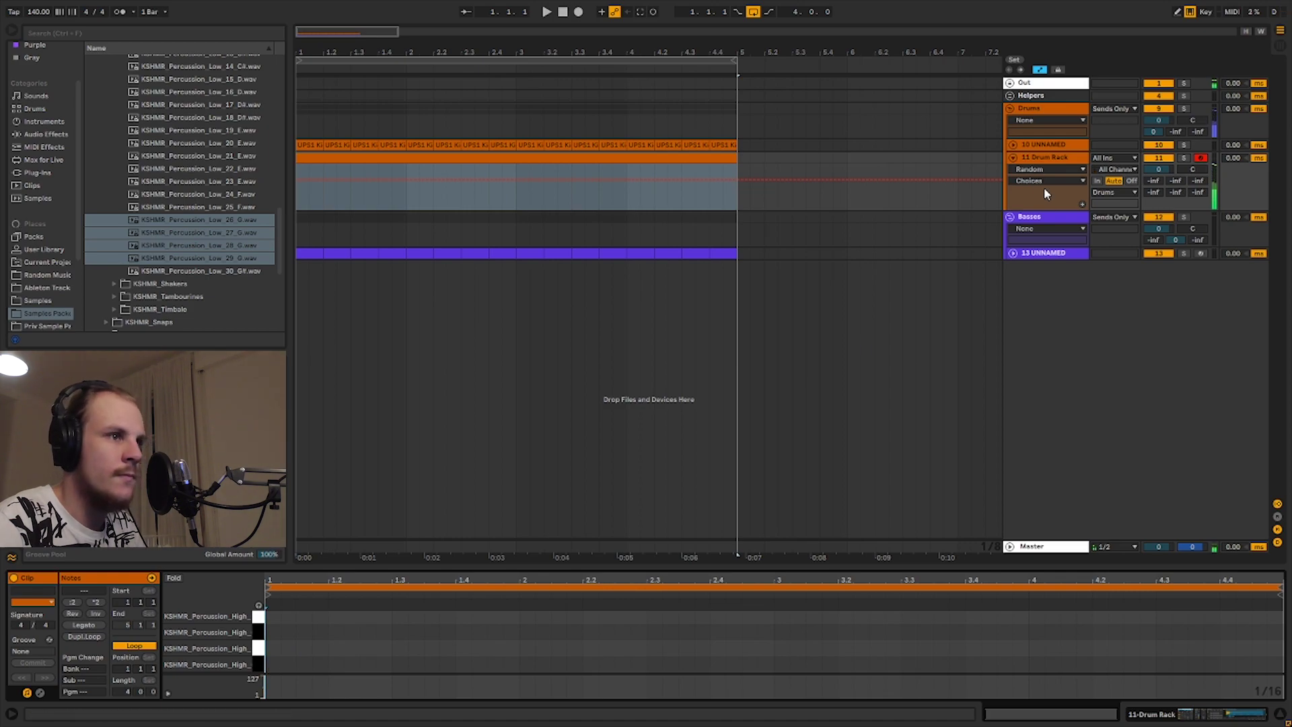
{"action": "left_click", "coordinate": [1042, 161]}
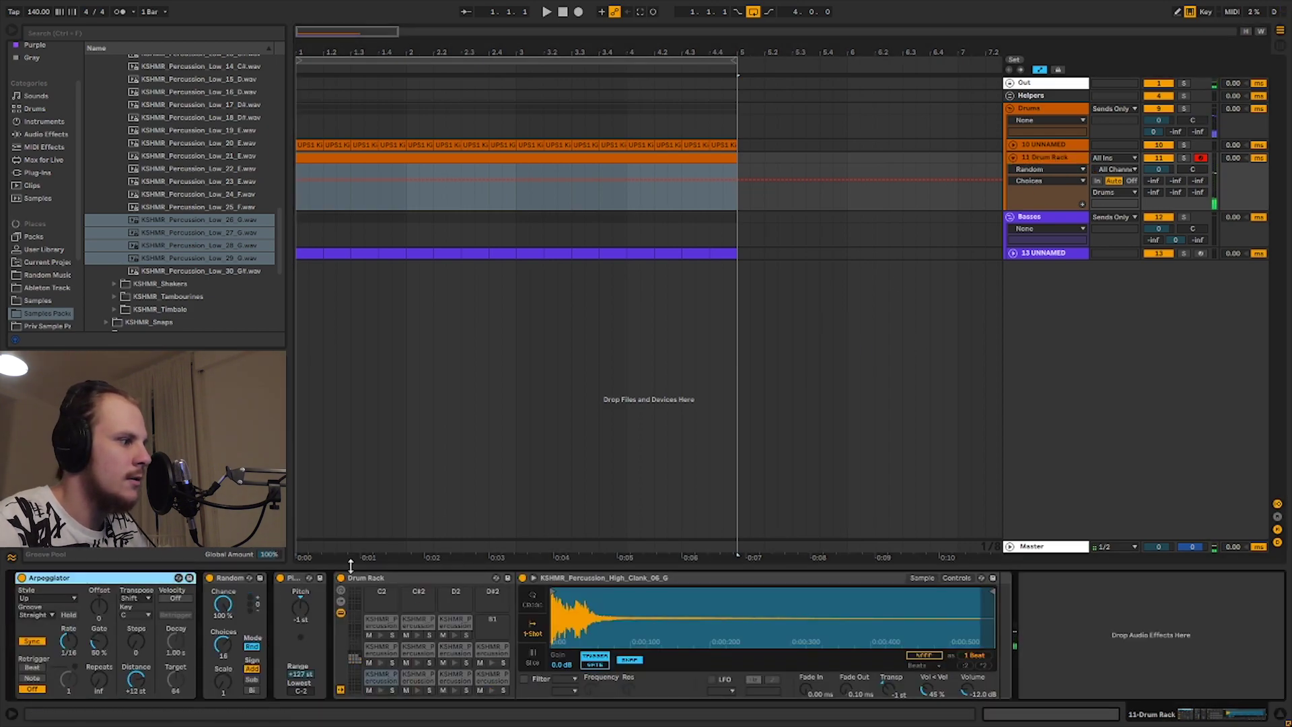
{"action": "double_click", "coordinate": [627, 157]}
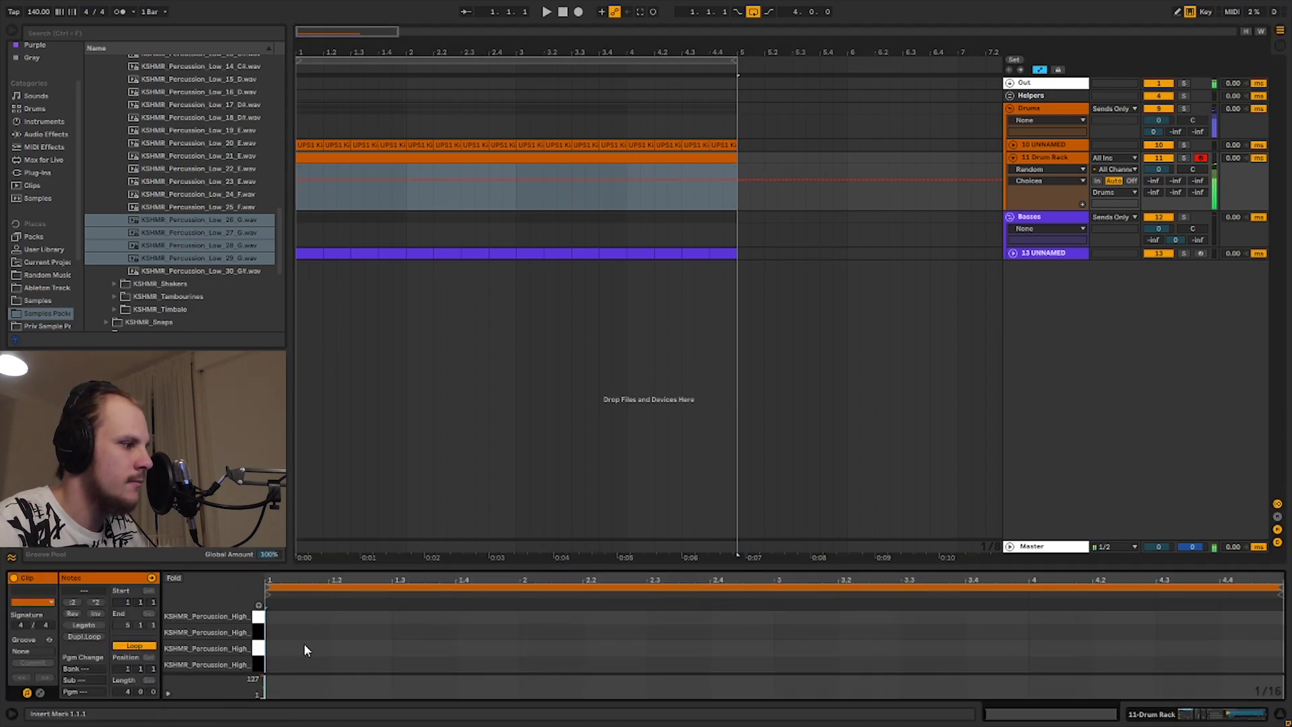
Insert a temporary MIDI track below the bass track and create an empty MIDI clip spanning bars 1 to 4 on it.
{"action": "left_click", "coordinate": [750, 253]}
{"action": "right_click", "coordinate": [1104, 358]}
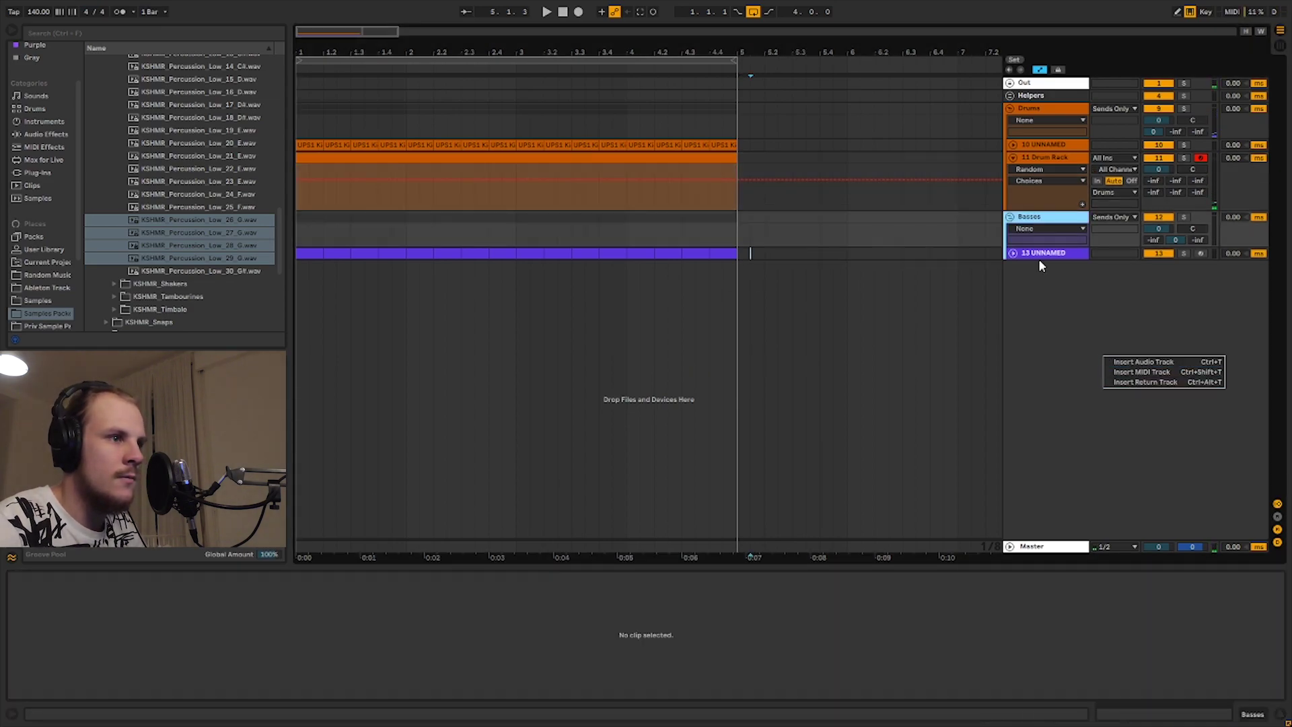
{"action": "left_click", "coordinate": [1130, 373]}
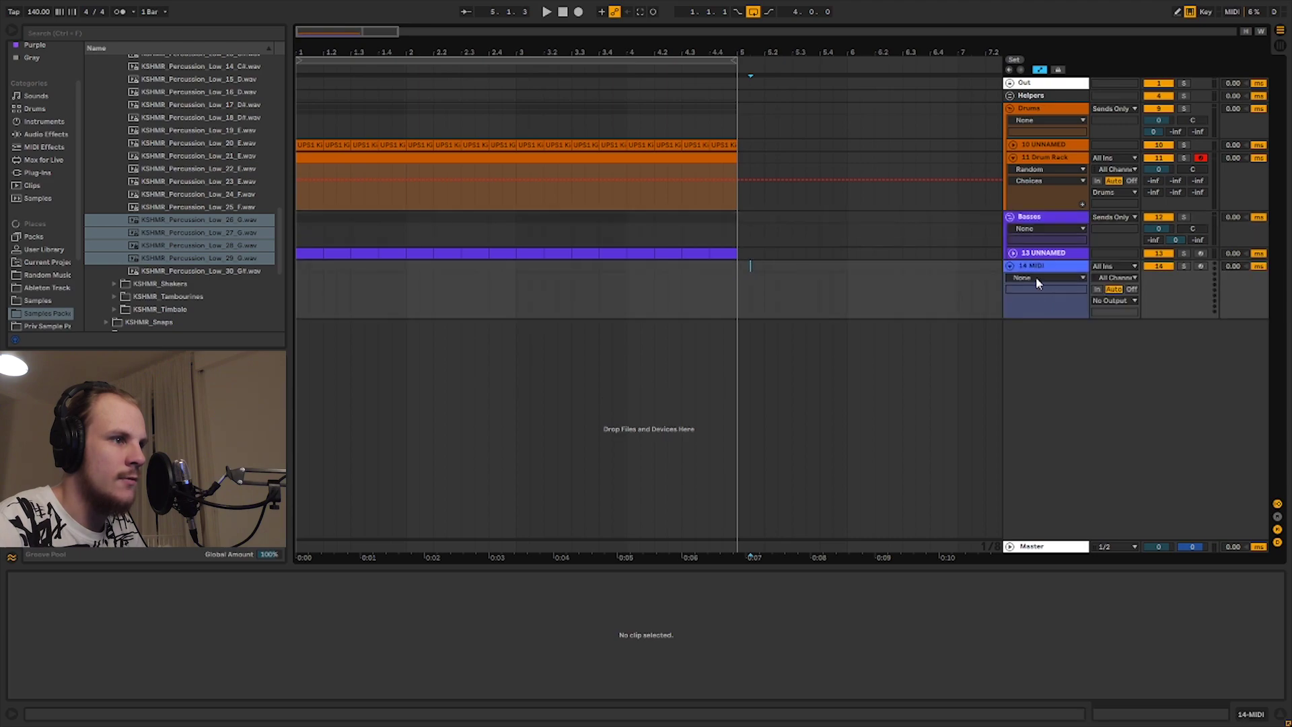
{"action": "left_click_drag", "start_coordinate": [732, 267], "coordinate": [294, 267]}
{"action": "key", "text": "ctrl+shift+m"}
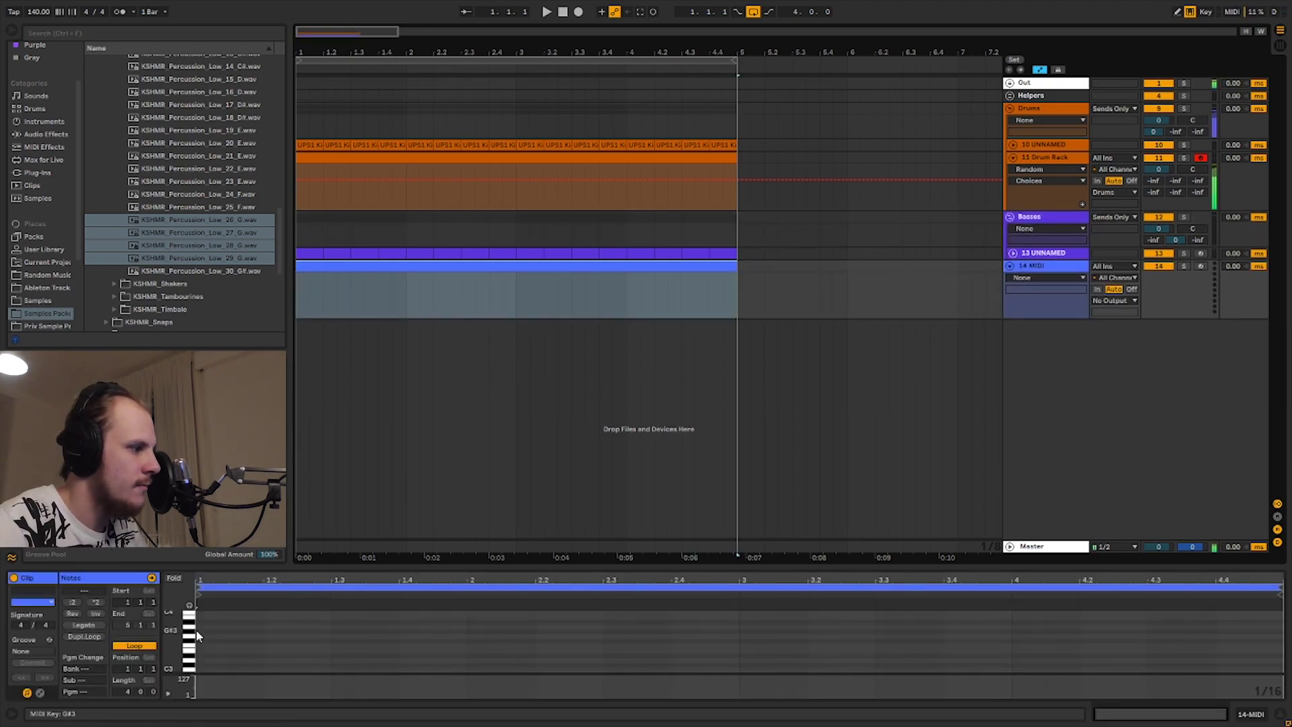
Arm the temporary MIDI track and add a C1 note lasting the clip's full four bars.
{"action": "scroll", "coordinate": [216, 647], "scroll_direction": "down", "scroll_amount": 2}
{"action": "left_click", "coordinate": [1200, 266]}
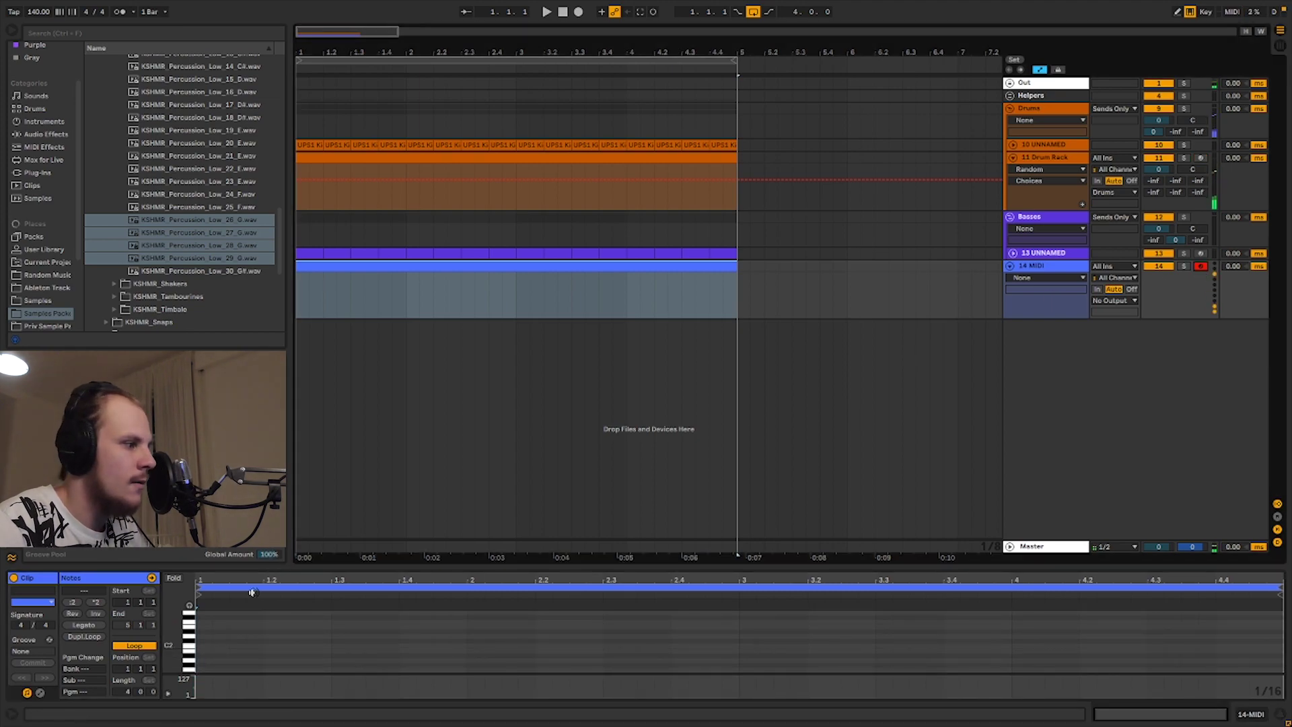
{"action": "left_click_drag", "start_coordinate": [203, 619], "coordinate": [1282, 644]}
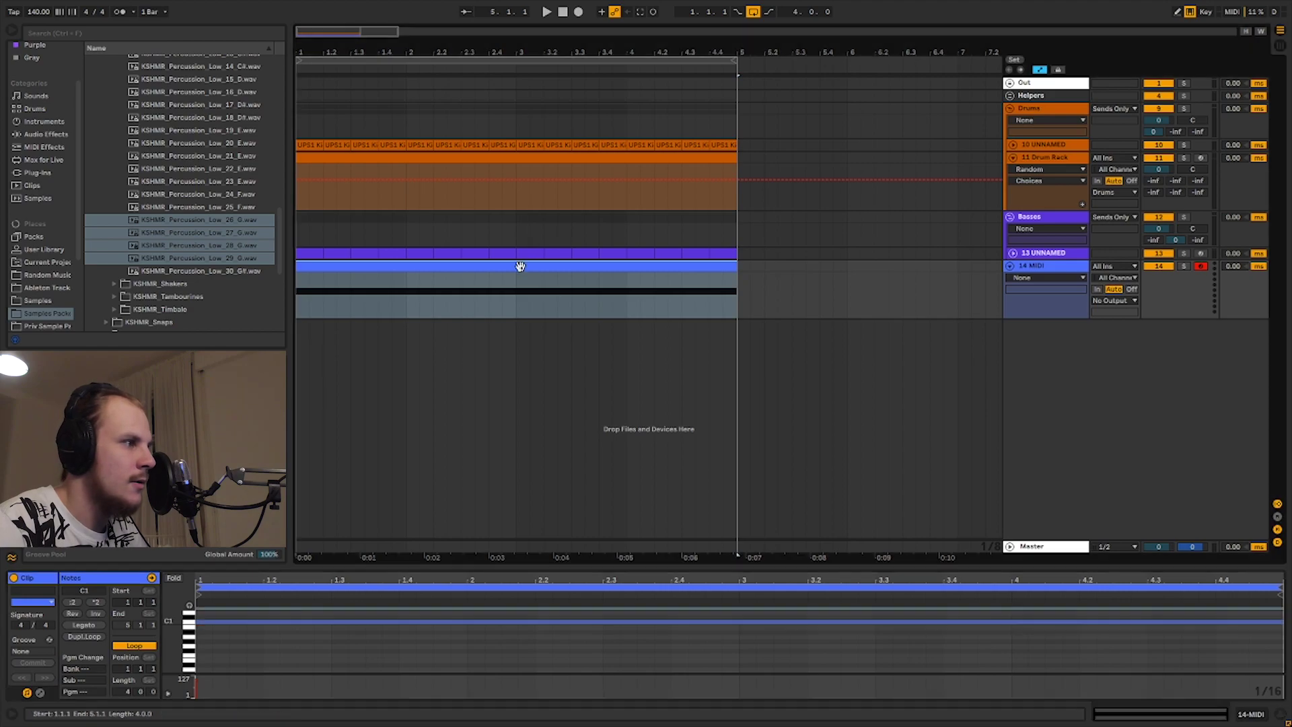
Move the C1 clip onto the Drum Rack track, replacing its empty clip, and delete the temporary MIDI track.
{"action": "left_click_drag", "start_coordinate": [519, 268], "coordinate": [522, 179]}
{"action": "key", "text": "space"}
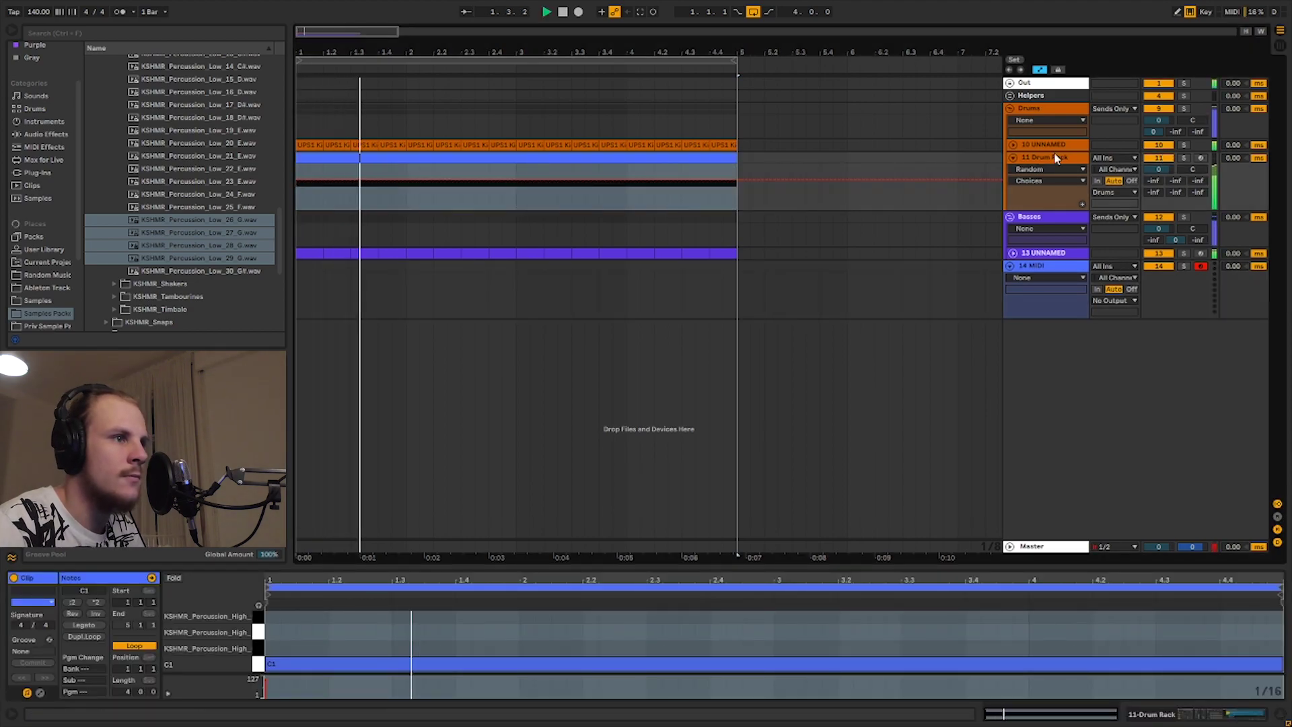
{"action": "left_click", "coordinate": [1032, 160]}
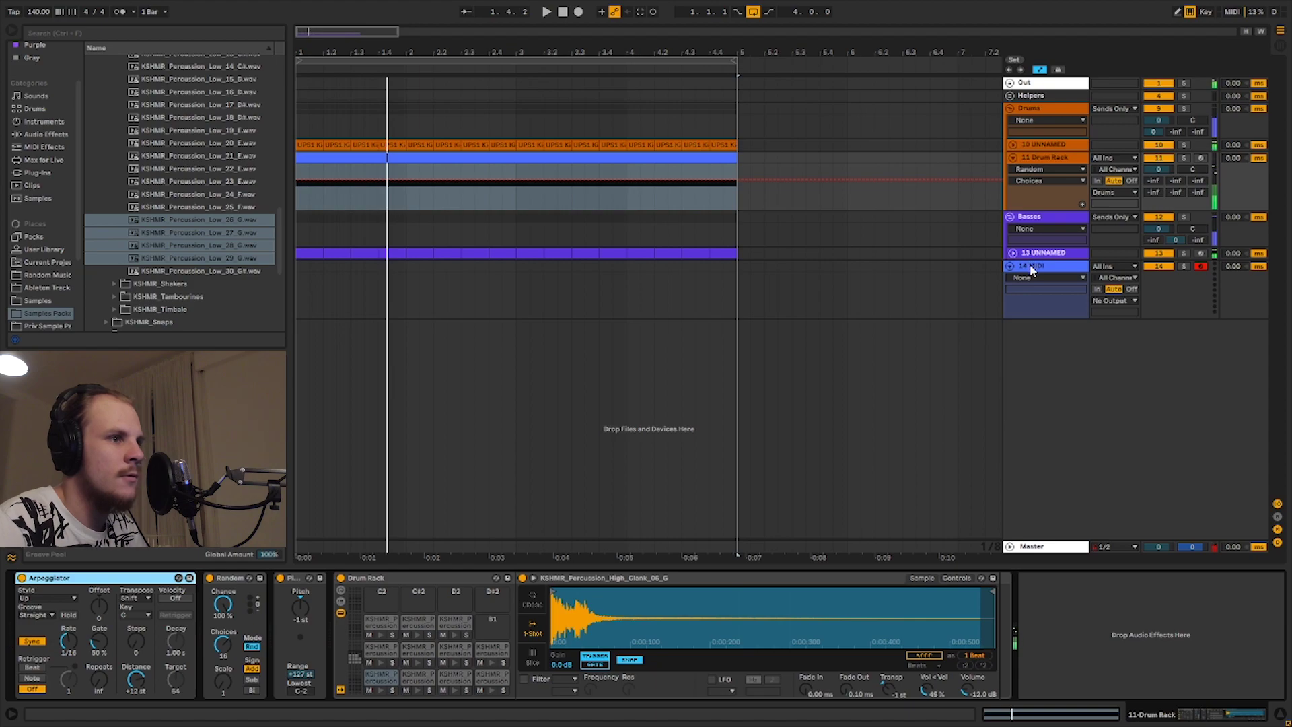
{"action": "key", "text": "Delete"}
{"action": "left_click", "coordinate": [1059, 162]}
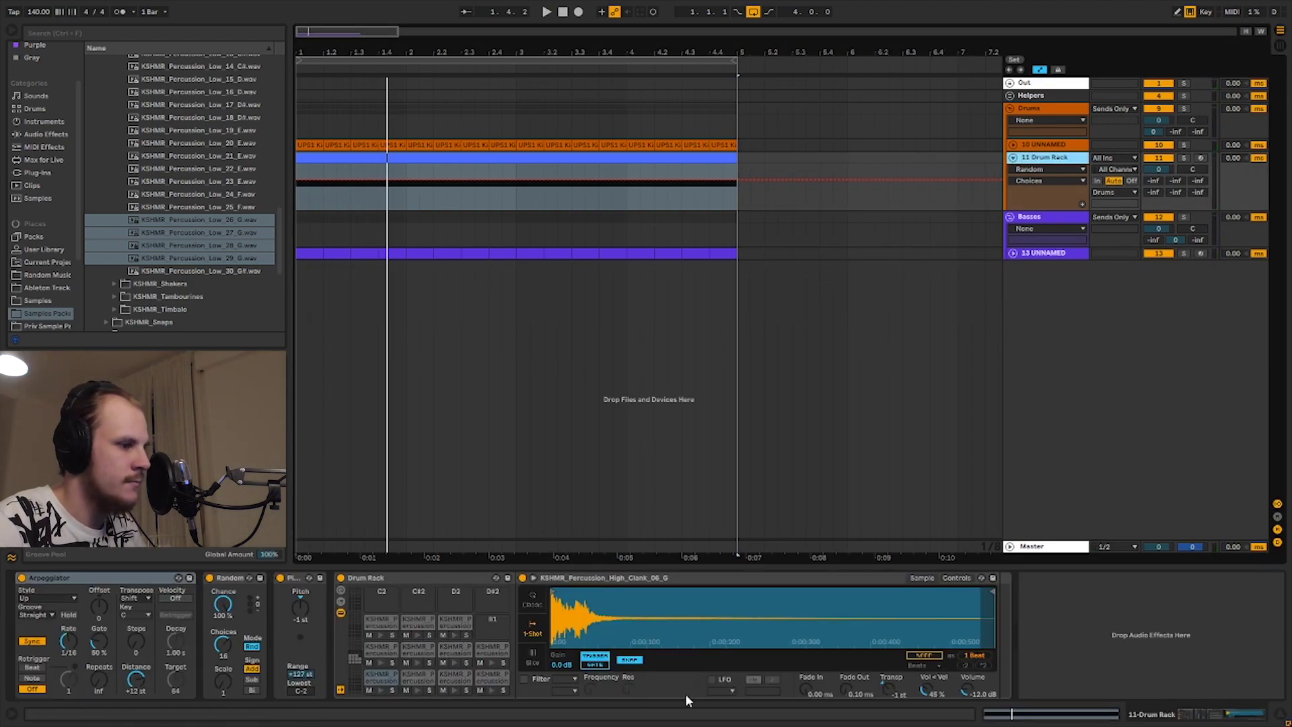
Switch the Simpler on each loaded Drum Rack pad from Trigger to Gate mode.
{"action": "left_click", "coordinate": [367, 678]}
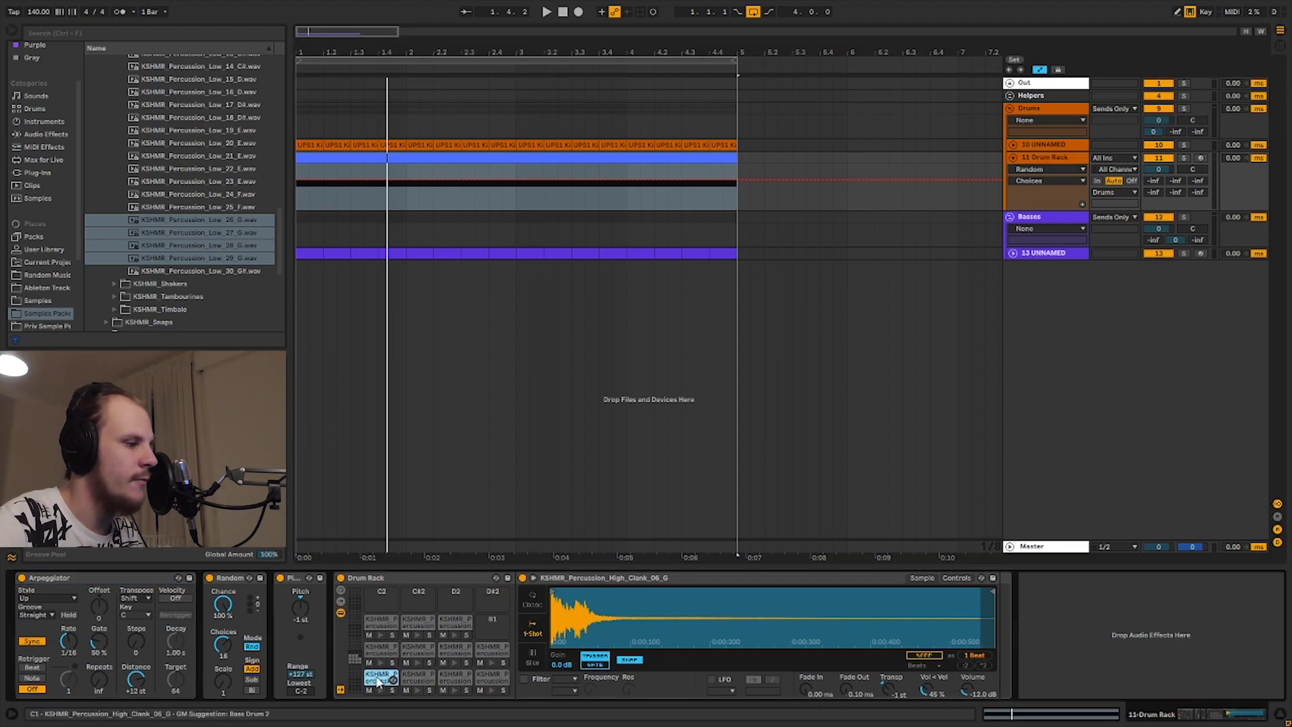
{"action": "left_click", "coordinate": [419, 676]}
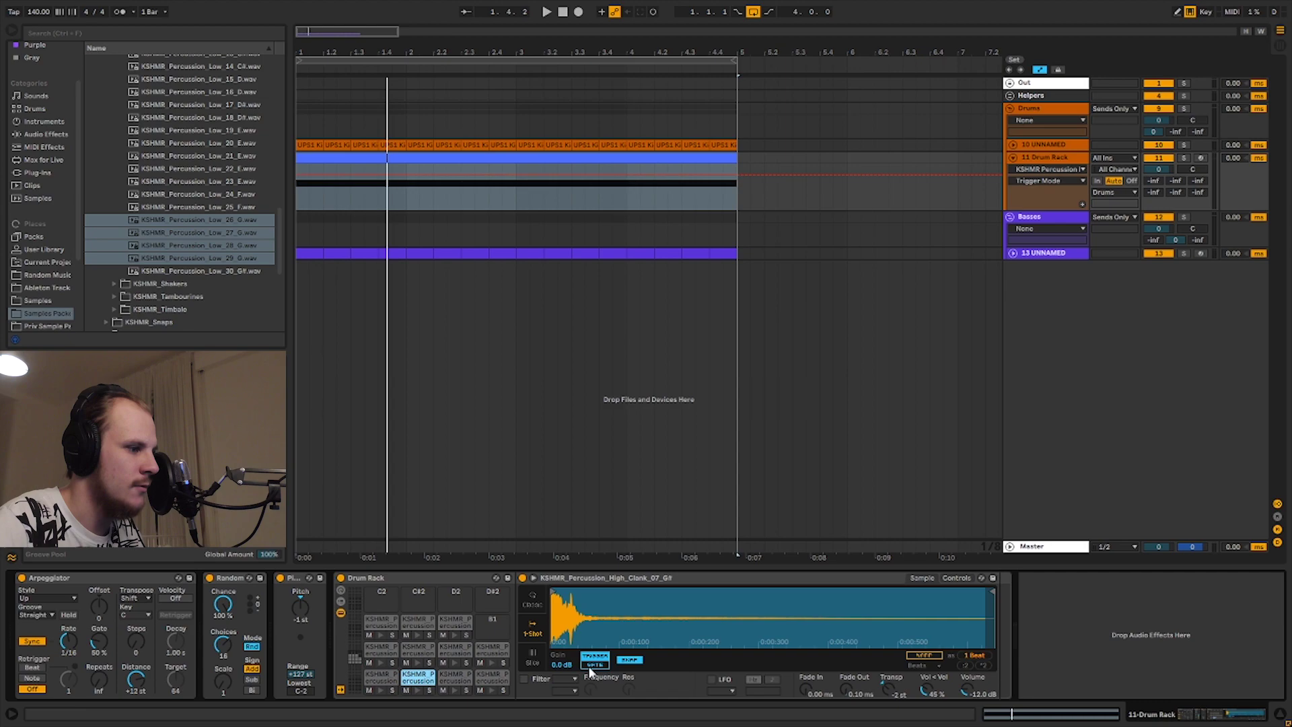
{"action": "left_click", "coordinate": [478, 677]}
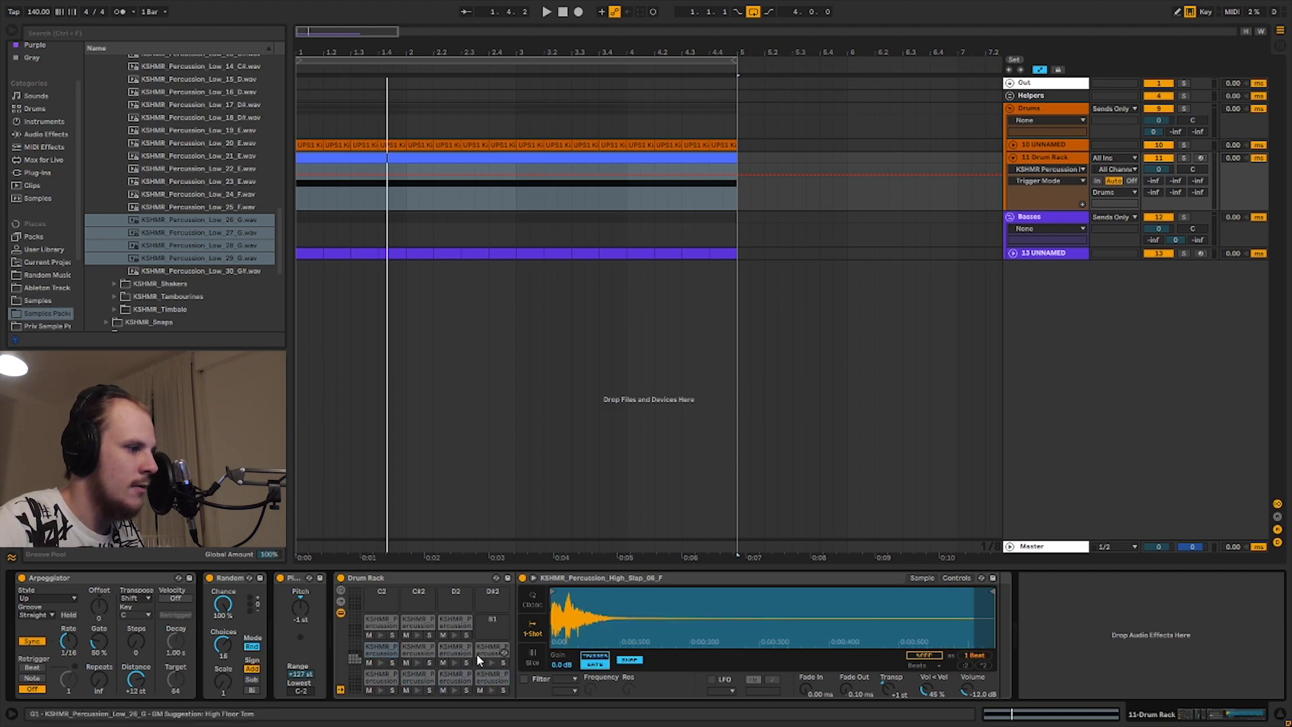
{"action": "left_click", "coordinate": [424, 650]}
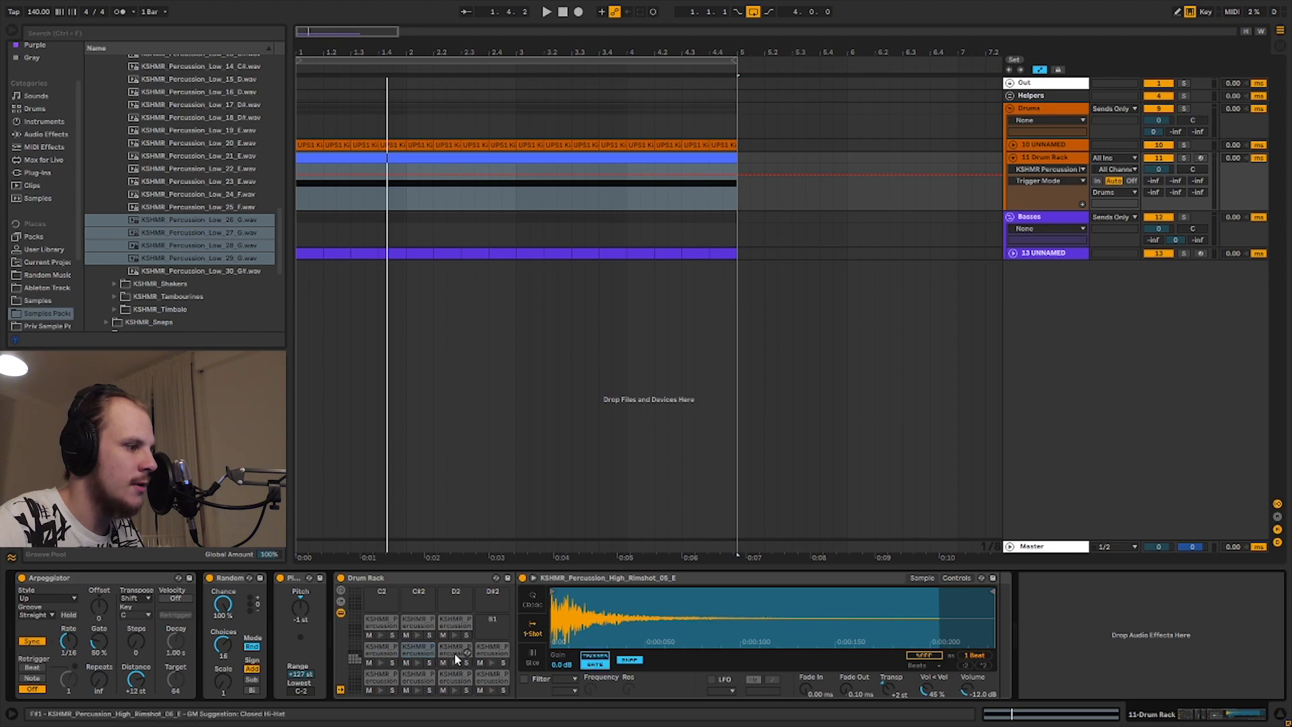
{"action": "left_click", "coordinate": [454, 651]}
{"action": "left_click", "coordinate": [479, 647]}
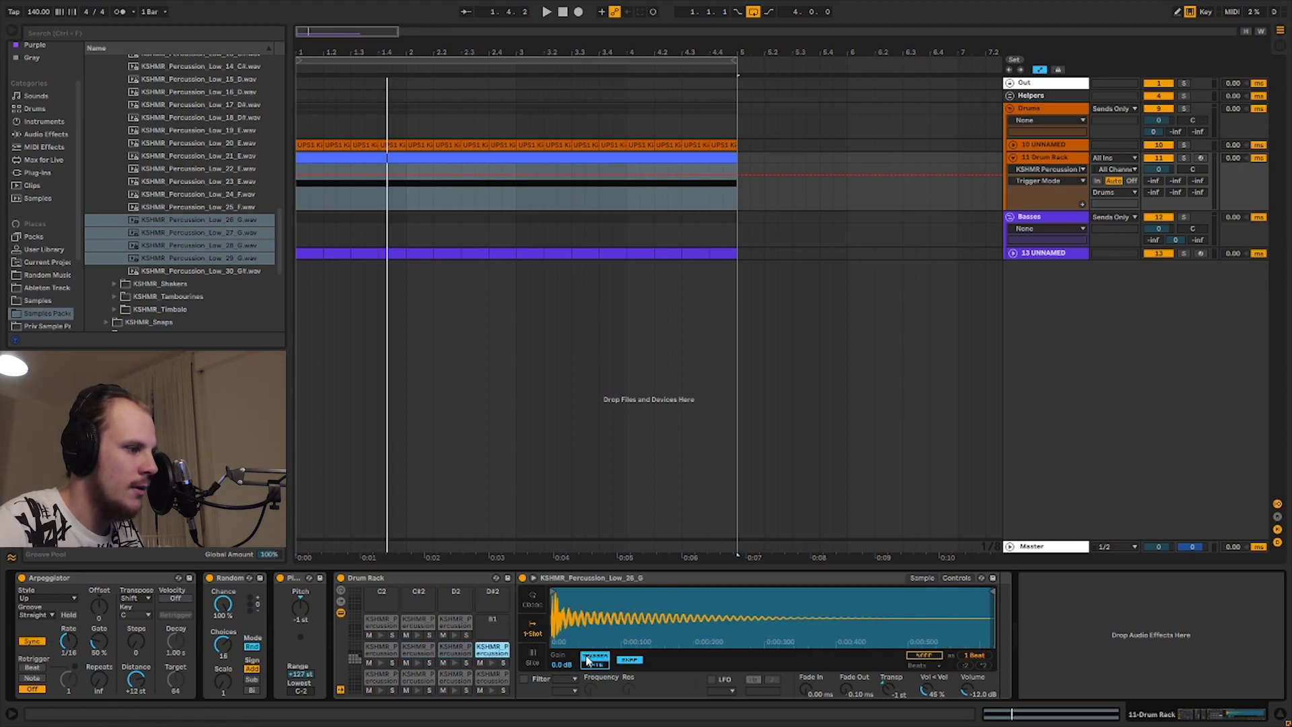
{"action": "left_click", "coordinate": [379, 620]}
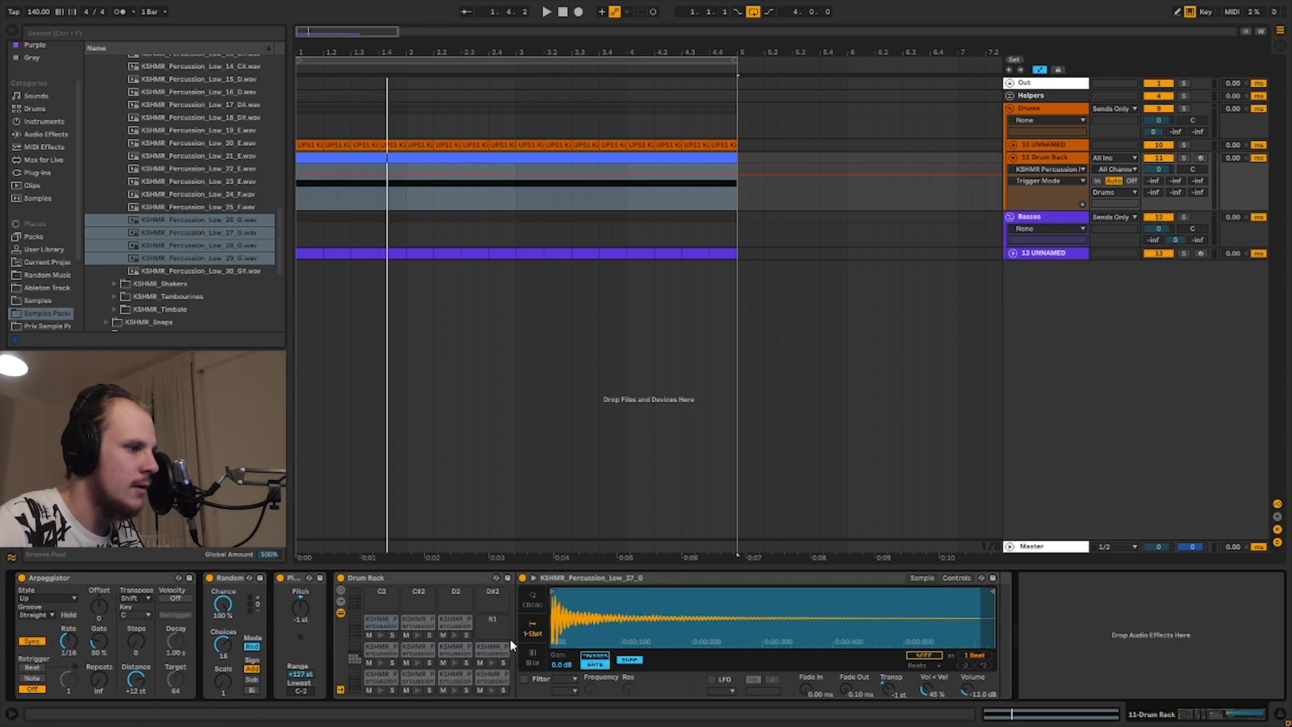
{"action": "left_click", "coordinate": [412, 626]}
{"action": "left_click", "coordinate": [468, 627]}
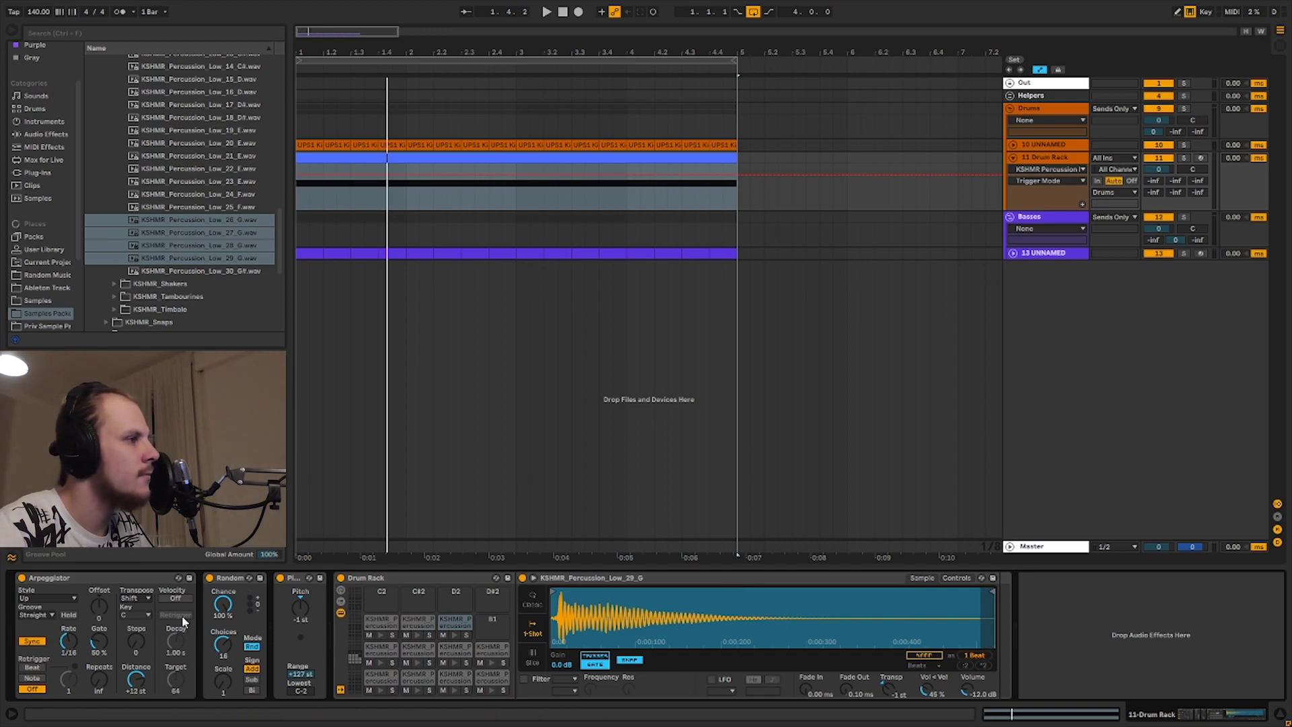
Audition longer Arpeggiator Gate values up to 96 %, and restore Gate to 50 %.
{"action": "left_click", "coordinate": [97, 639]}
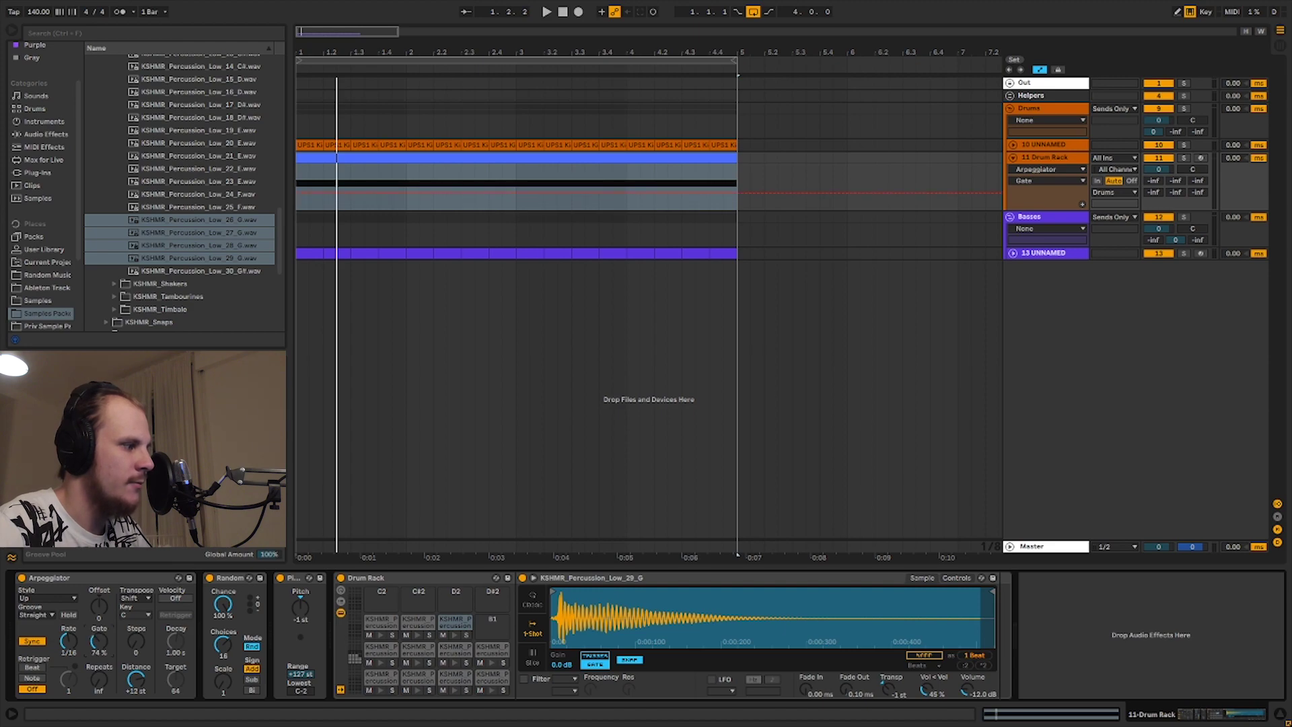
{"action": "key", "text": "space"}
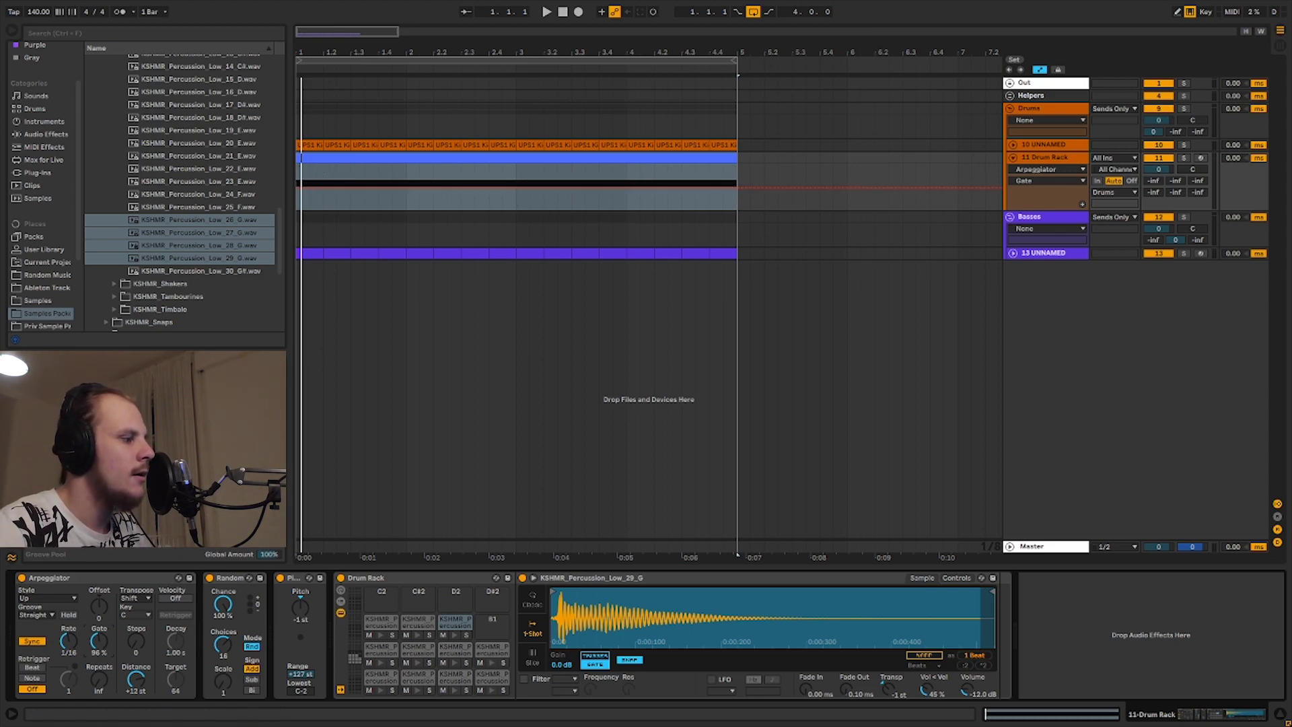
{"action": "right_click", "coordinate": [846, 690]}
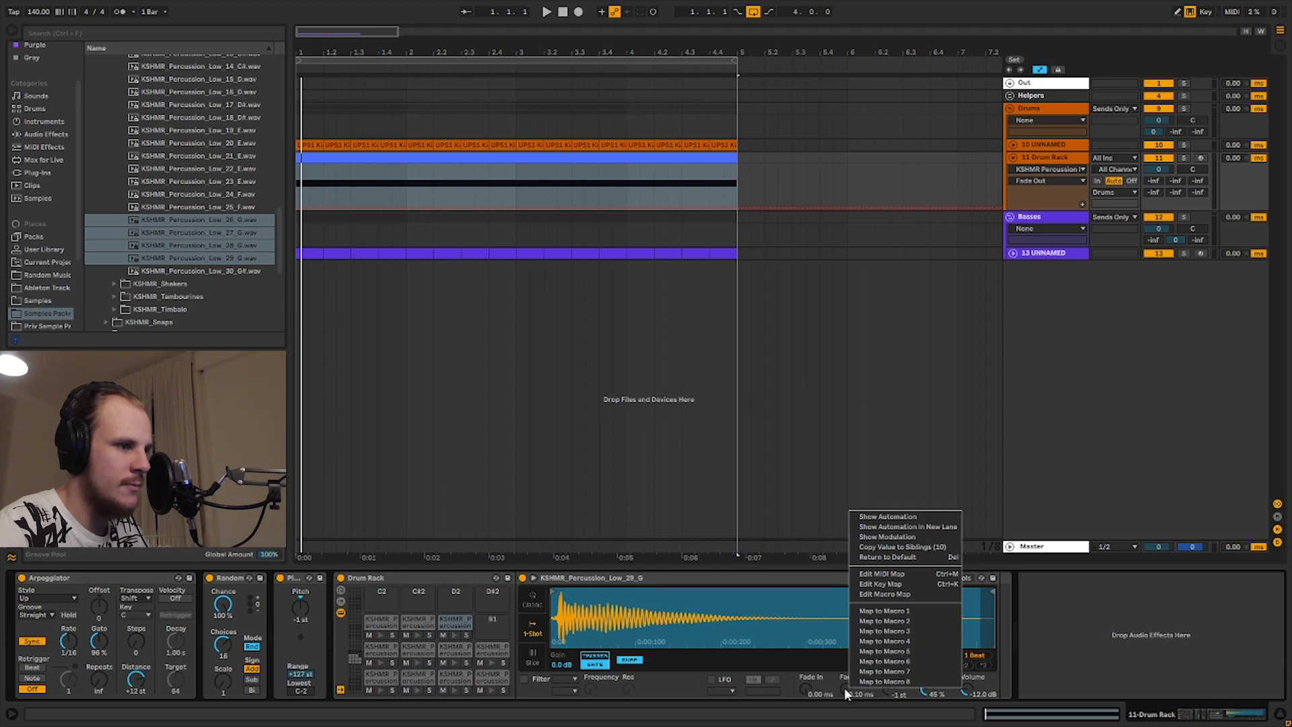
{"action": "left_click", "coordinate": [846, 701]}
{"action": "left_click", "coordinate": [99, 641]}
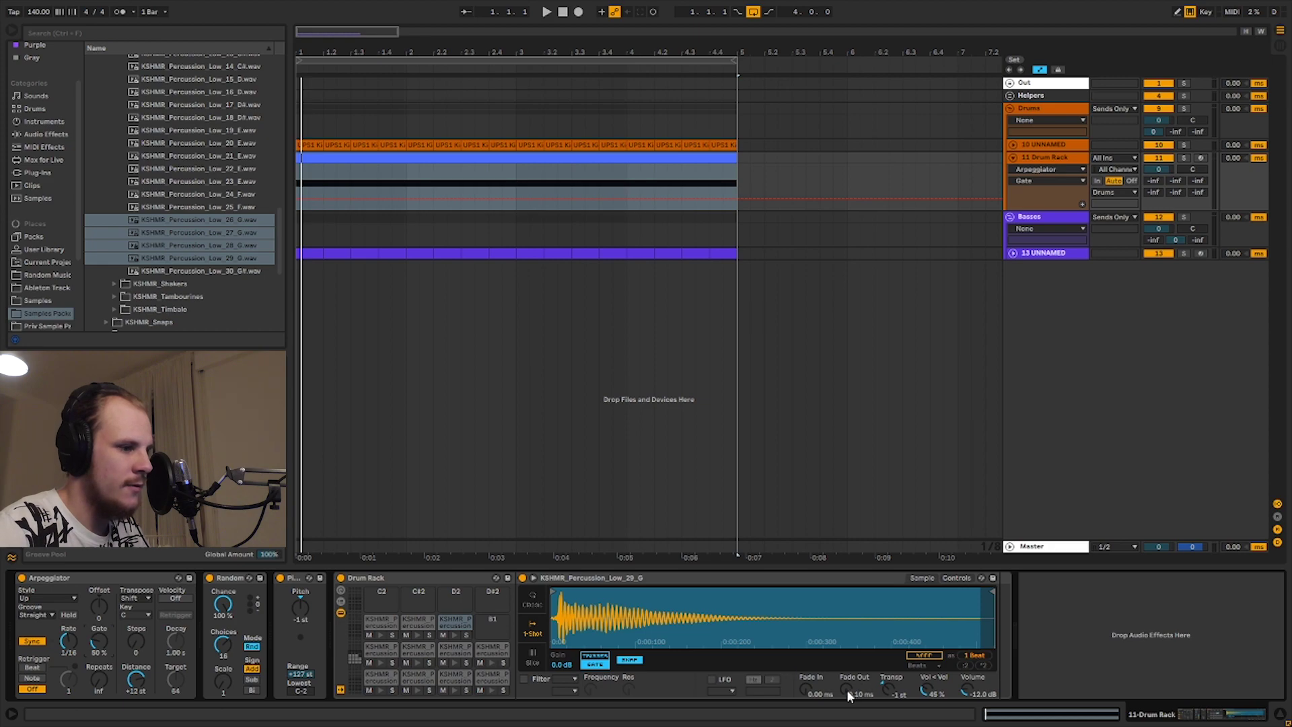
Try a Fade Out of about 158 ms on KSHMR_Percussion_Low_29_G during playback, and return it to its default.
{"action": "mouse_move", "coordinate": [847, 689]}
{"action": "left_mouse_down"}
{"action": "mouse_move", "coordinate": [846, 661]}
{"action": "mouse_move", "coordinate": [846, 697]}
{"action": "mouse_move", "coordinate": [846, 664]}
{"action": "mouse_move", "coordinate": [846, 682]}
{"action": "left_mouse_up"}
{"action": "key", "text": "space"}
{"action": "key", "text": "space"}
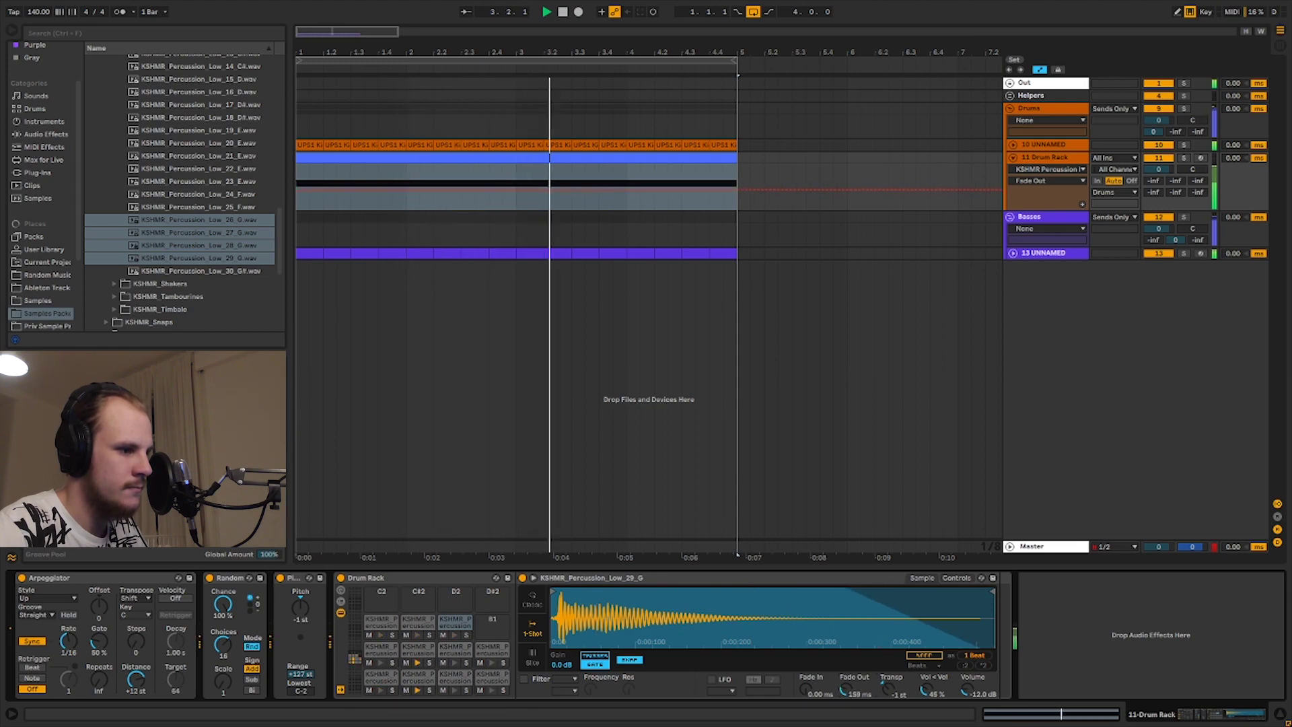
{"action": "right_click", "coordinate": [847, 690]}
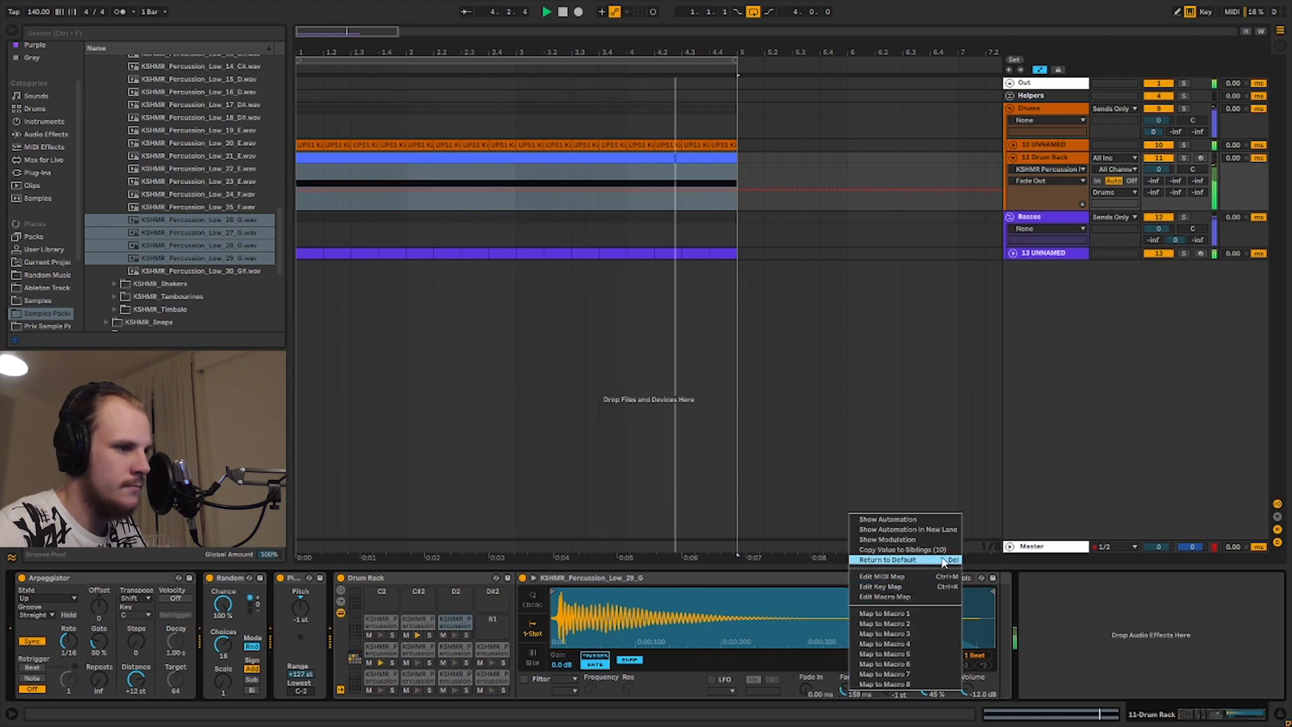
{"action": "left_click", "coordinate": [933, 560]}
Set the Fade Out of KSHMR_Percussion_Low_29_G to 157 ms and copy the value to its sibling pads.
{"action": "left_click_drag", "start_coordinate": [846, 693], "coordinate": [846, 676]}
{"action": "right_click", "coordinate": [845, 688]}
{"action": "left_click", "coordinate": [941, 547]}
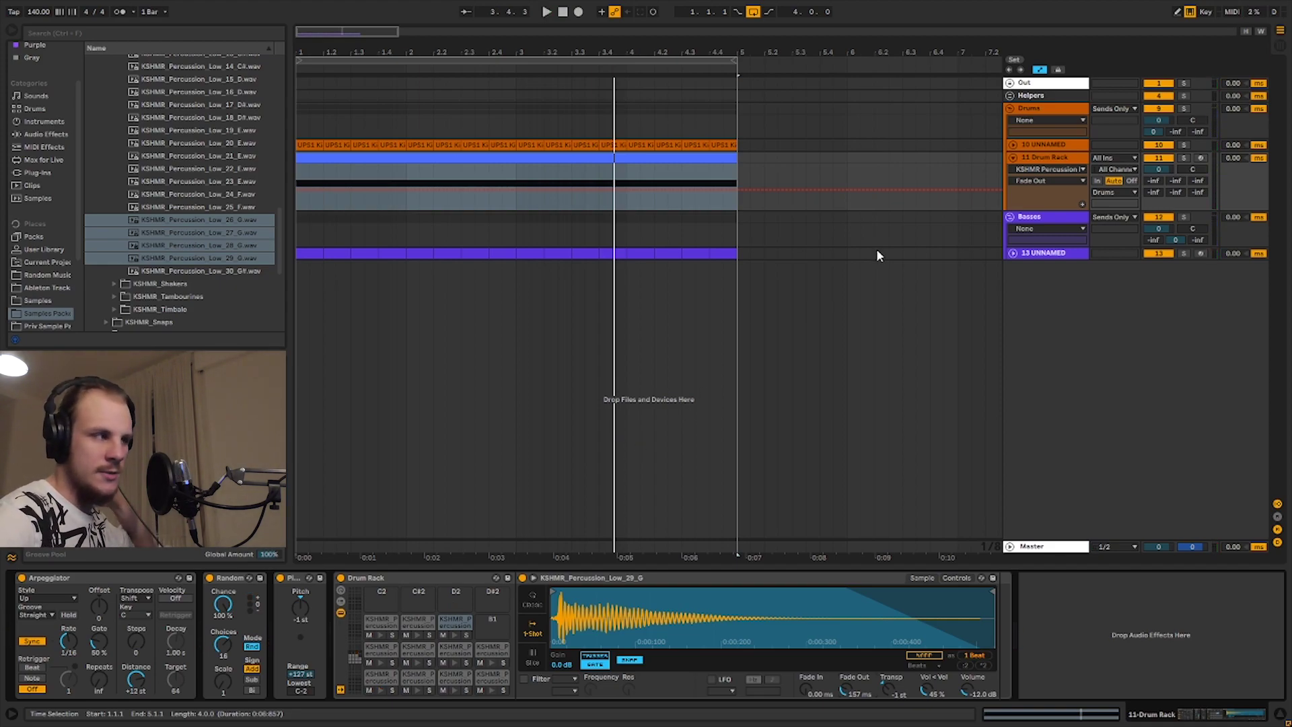
Play the loop and solo the Drum Rack track.
{"action": "key", "text": "space"}
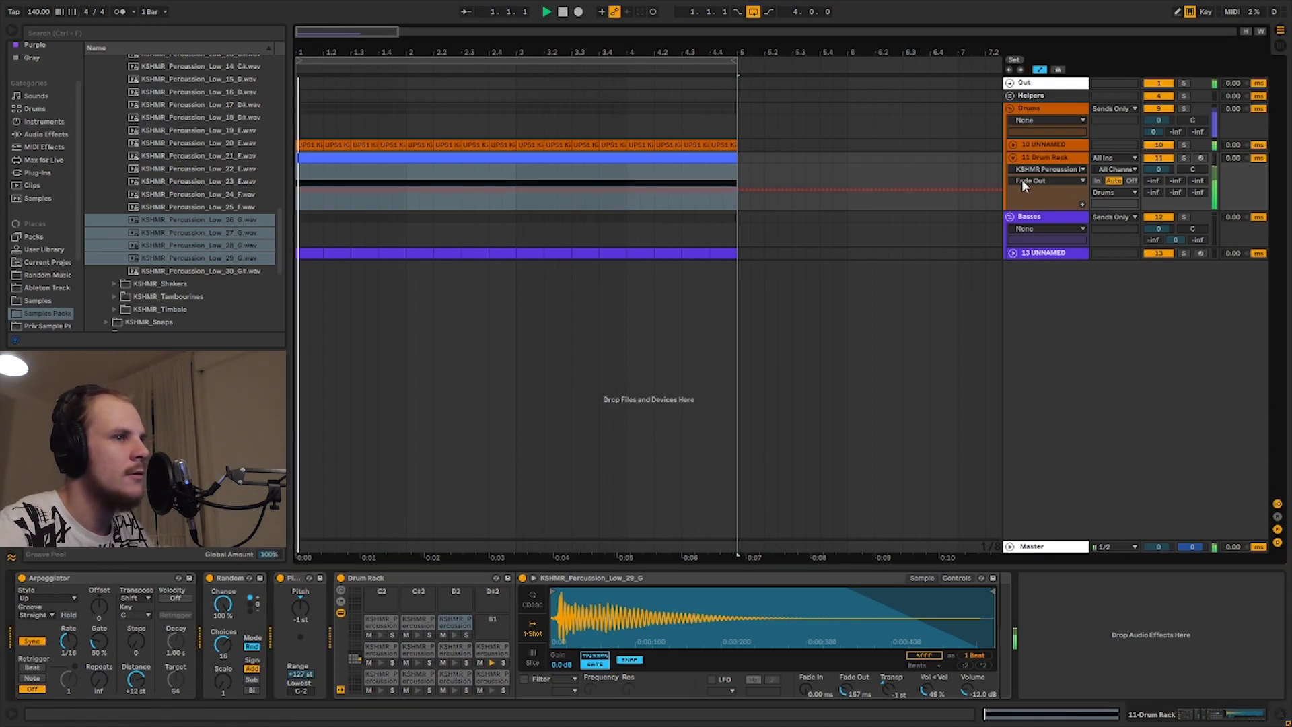
{"action": "left_click", "coordinate": [1183, 157]}
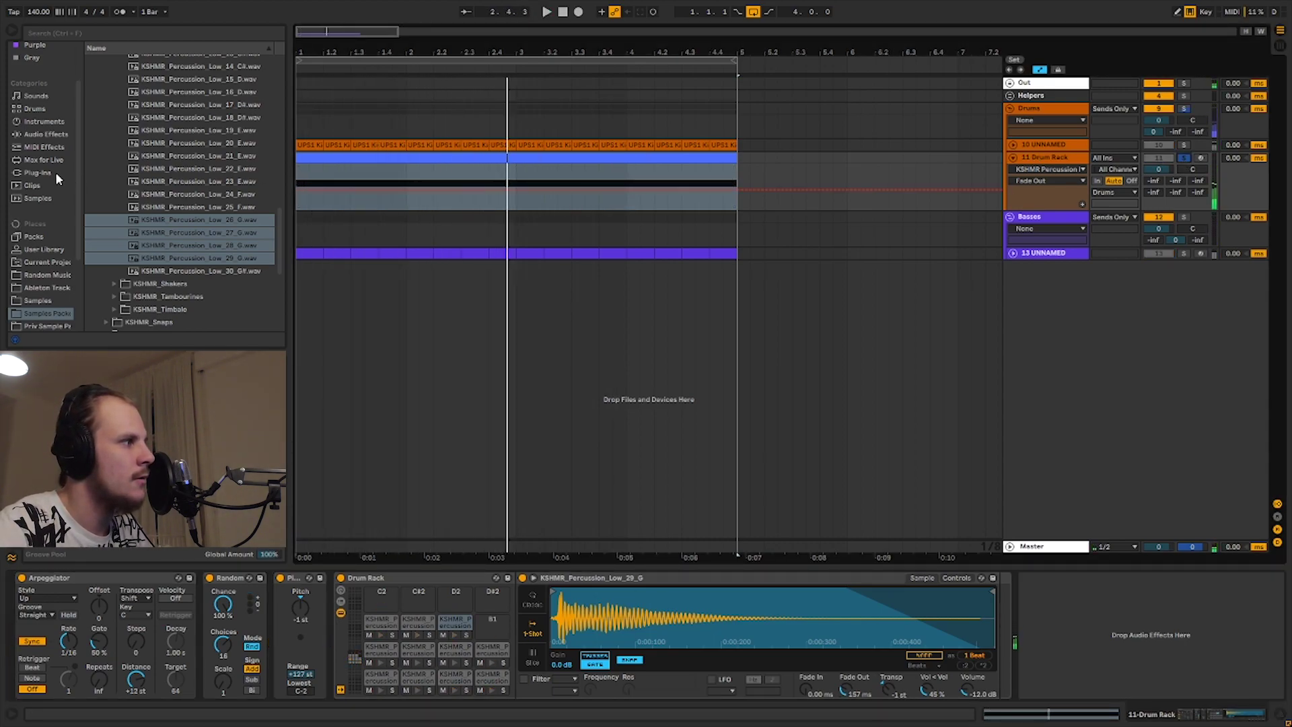
Add an audio track below the Drum Rack, set its input to 11-Drum Rack, and arm it for recording.
{"action": "left_click", "coordinate": [1036, 159]}
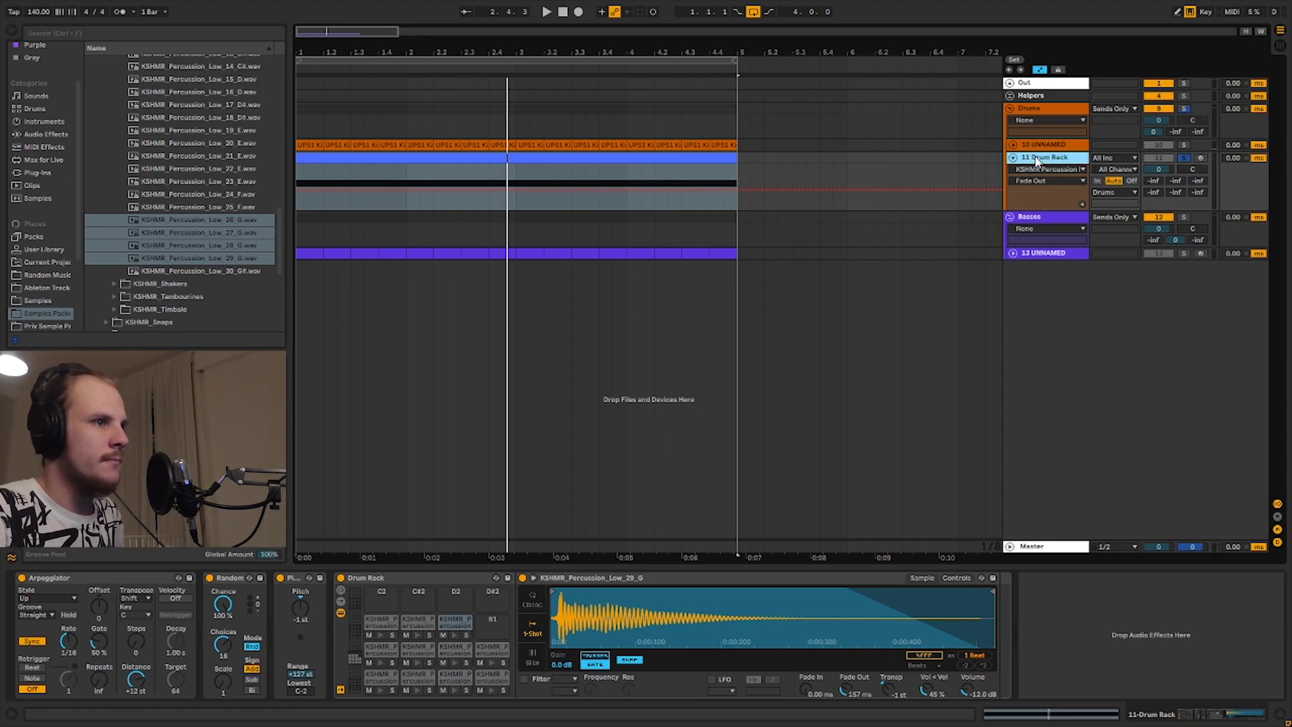
{"action": "key", "text": "ctrl+t"}
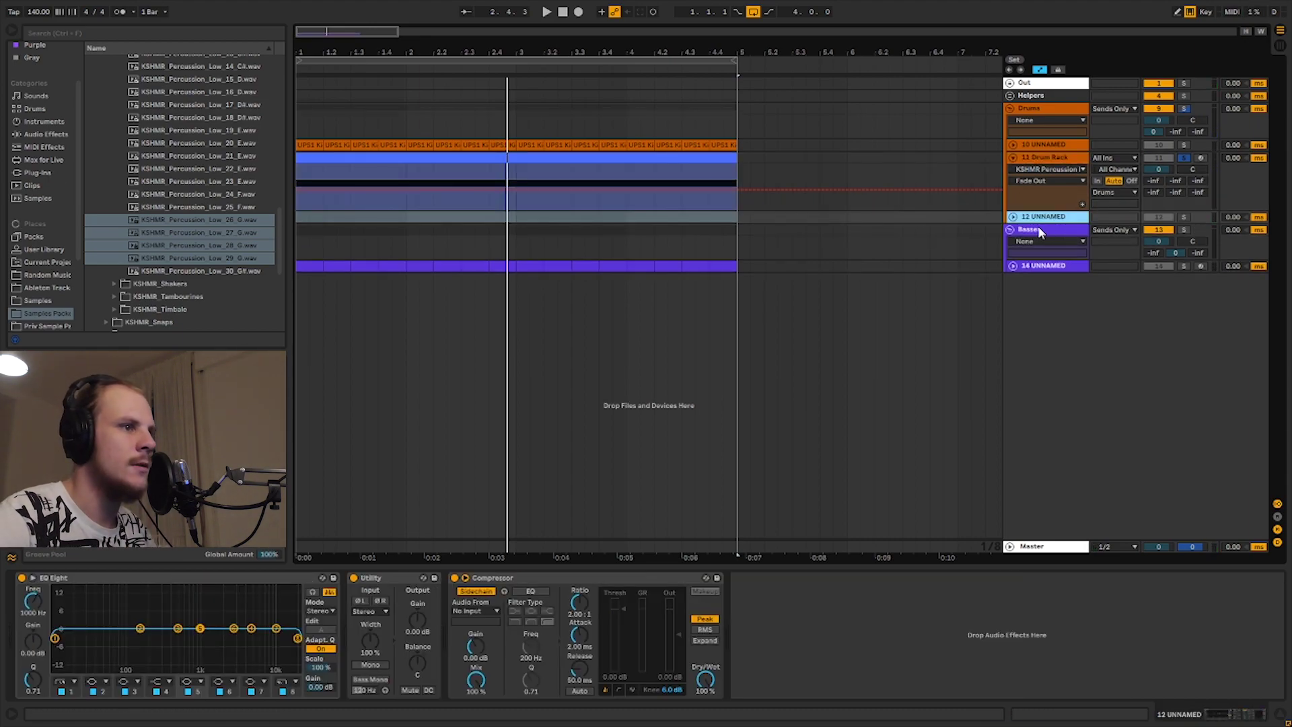
{"action": "left_click", "coordinate": [1013, 218]}
{"action": "left_click", "coordinate": [1104, 218]}
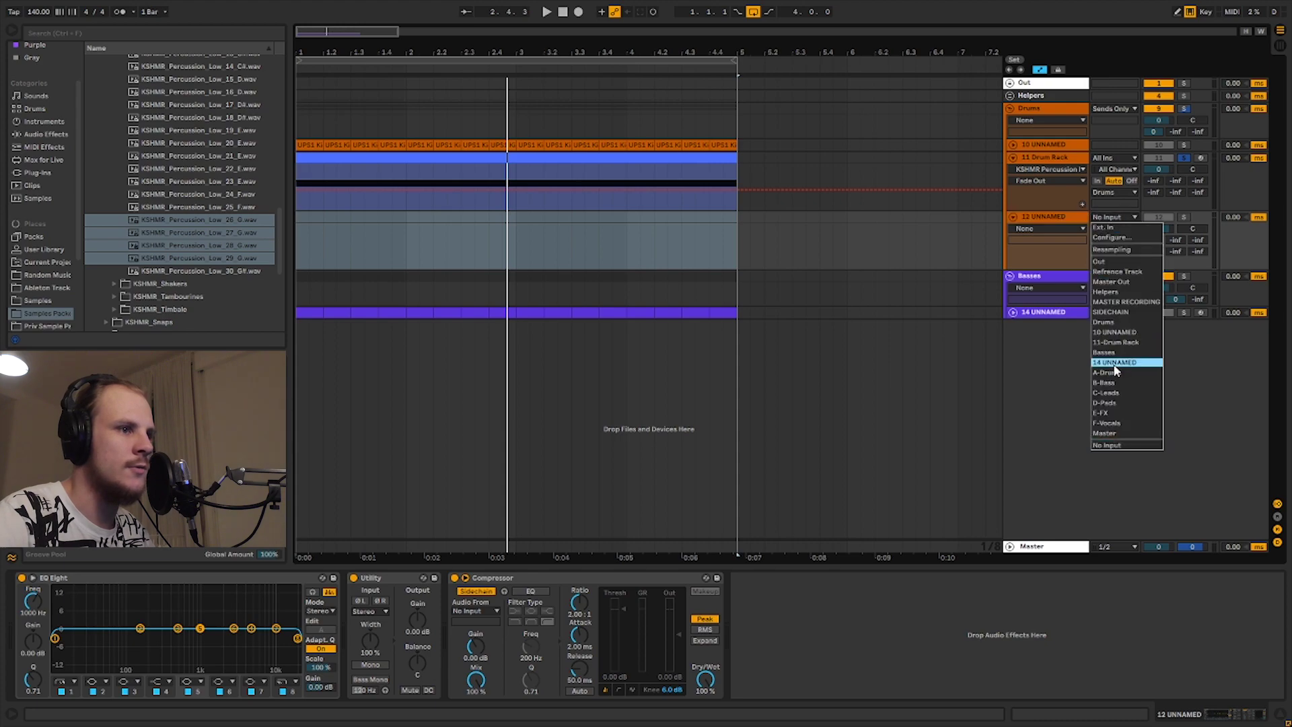
{"action": "left_click", "coordinate": [1134, 343]}
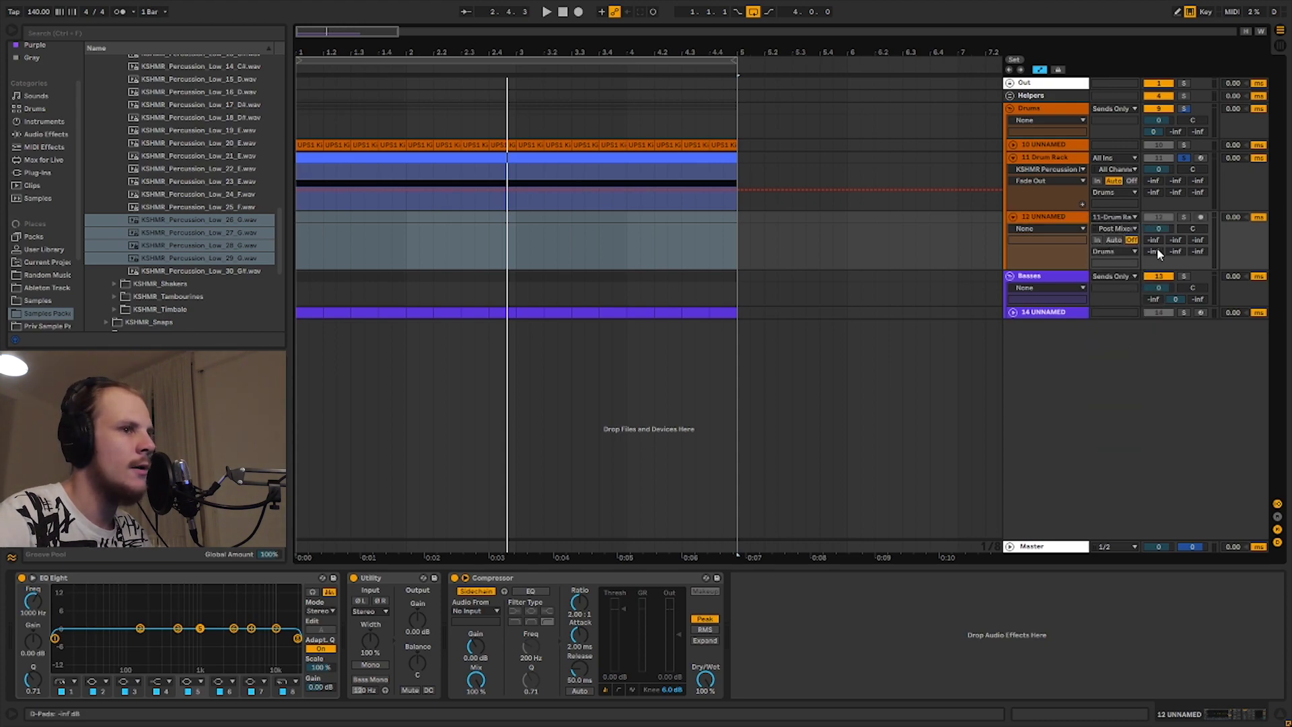
{"action": "left_click", "coordinate": [1201, 218]}
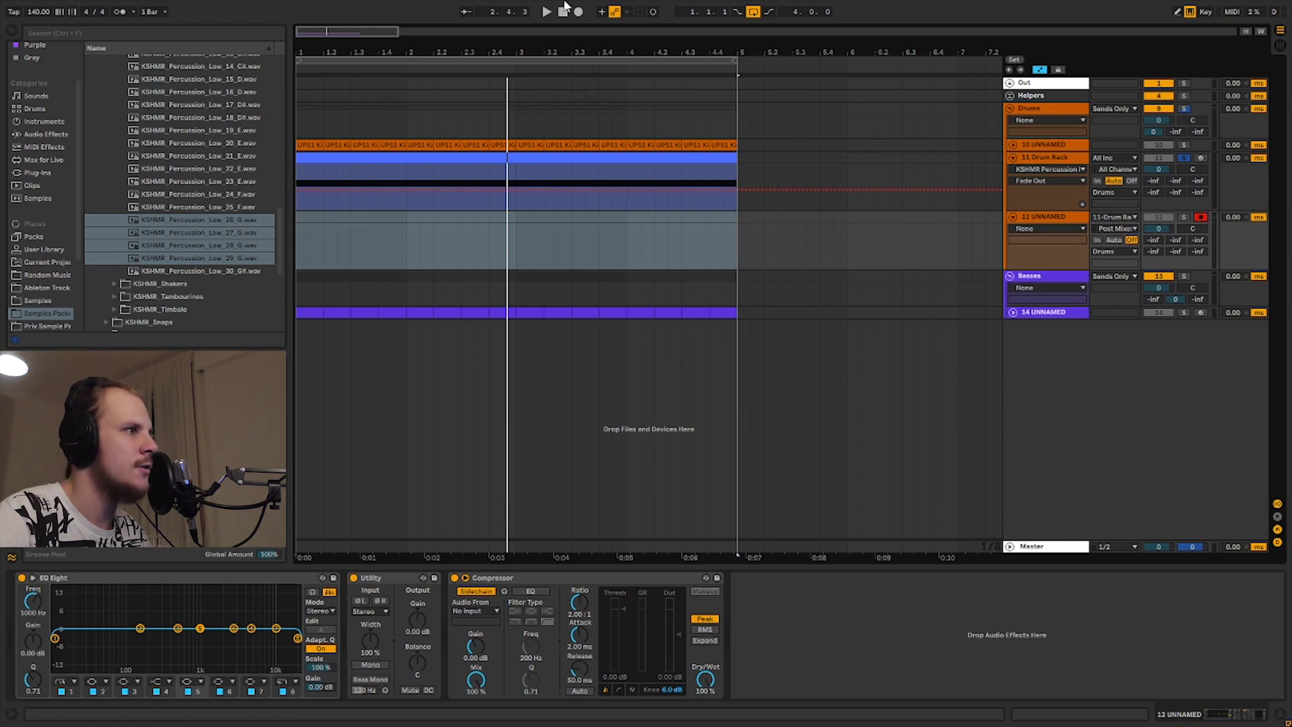
Record the four-bar Drum Rack loop from 1.1.1 to 5.1.1 onto the armed audio track.
{"action": "left_click", "coordinate": [563, 12]}
{"action": "left_click", "coordinate": [578, 12]}
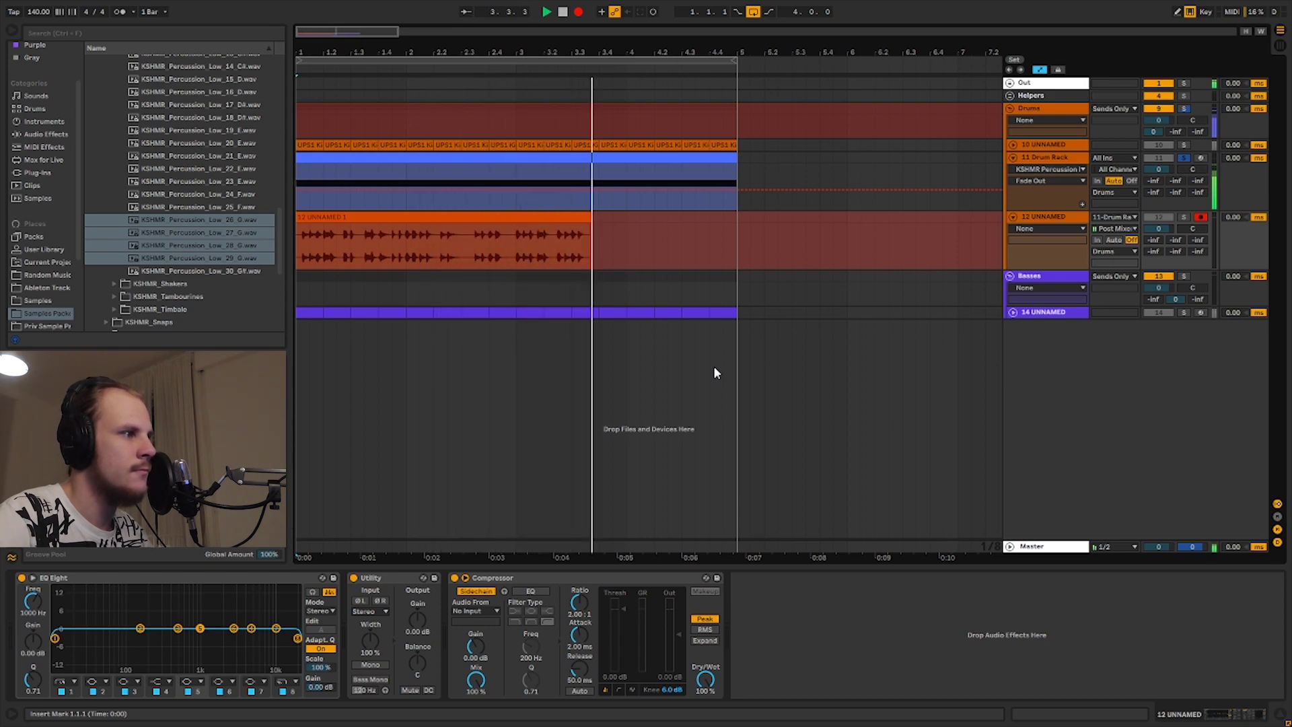
{"action": "left_click", "coordinate": [579, 12]}
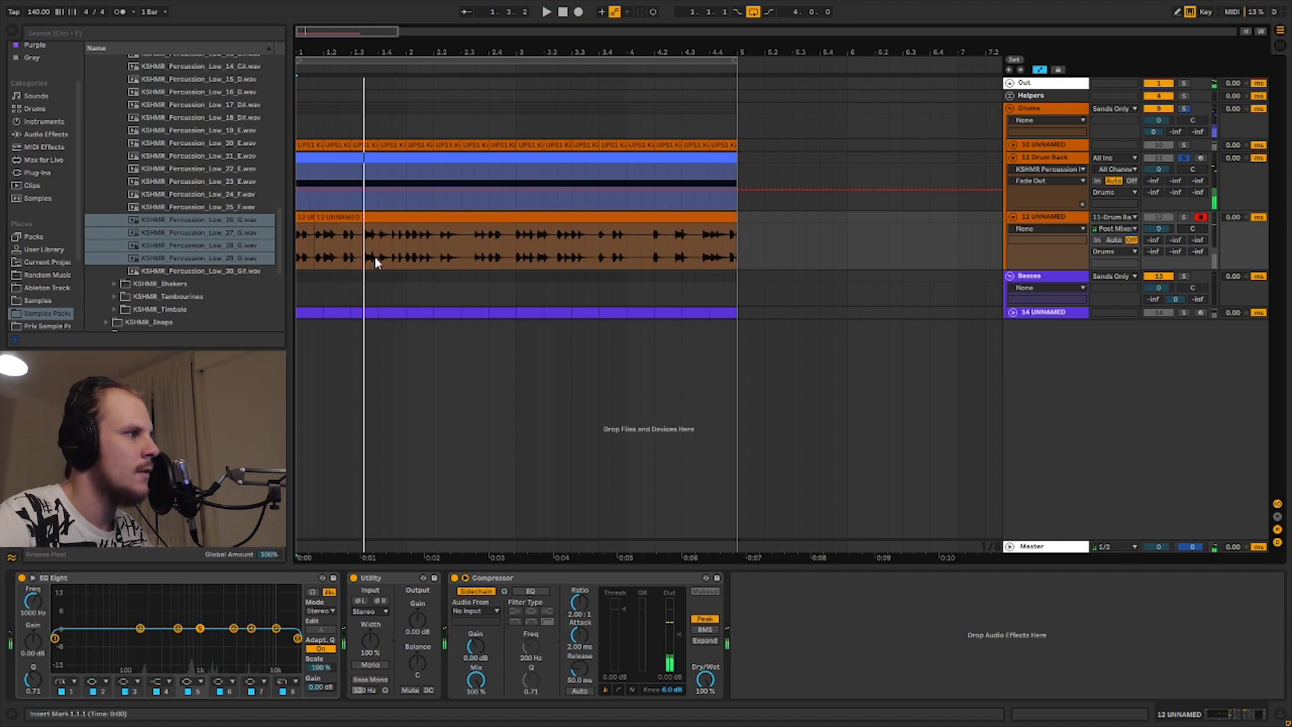
{"action": "left_click", "coordinate": [312, 217]}
{"action": "key", "text": "space"}
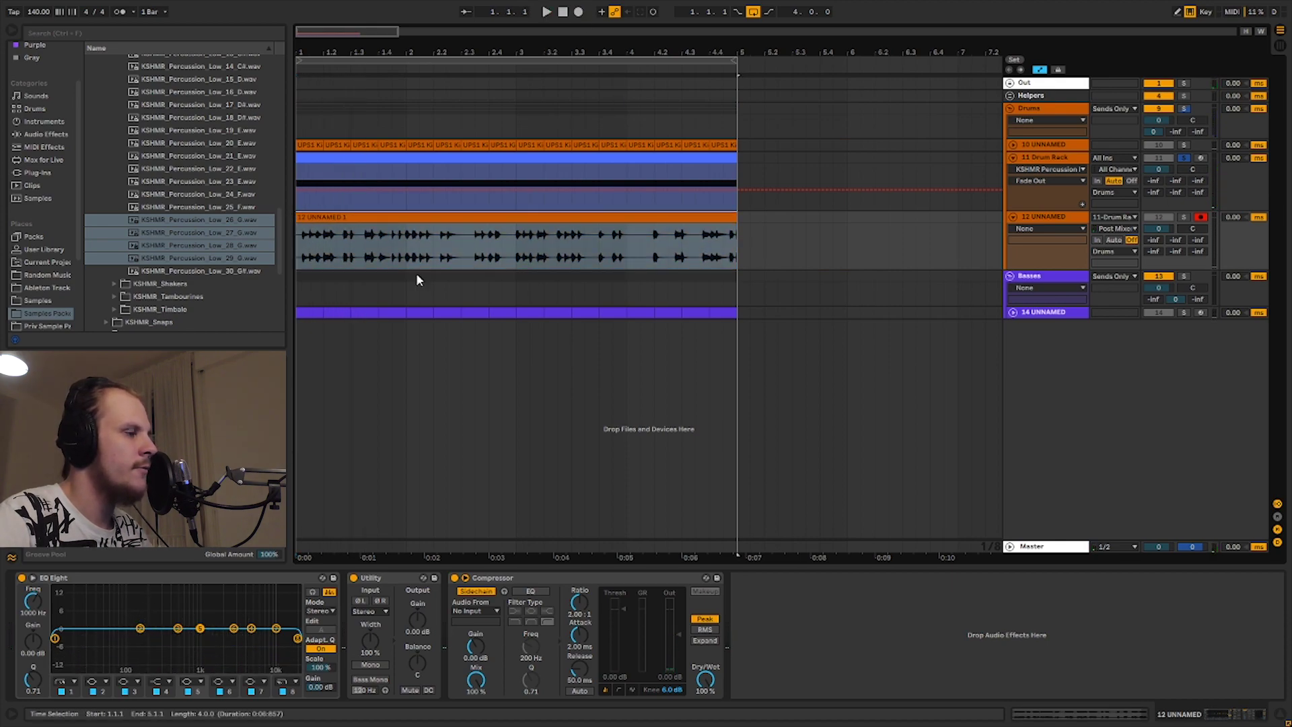
Split the recorded percussion clip at 1.4.3, 2.2.1 and 1.3.3.
{"action": "left_click_drag", "start_coordinate": [369, 52], "coordinate": [433, 81]}
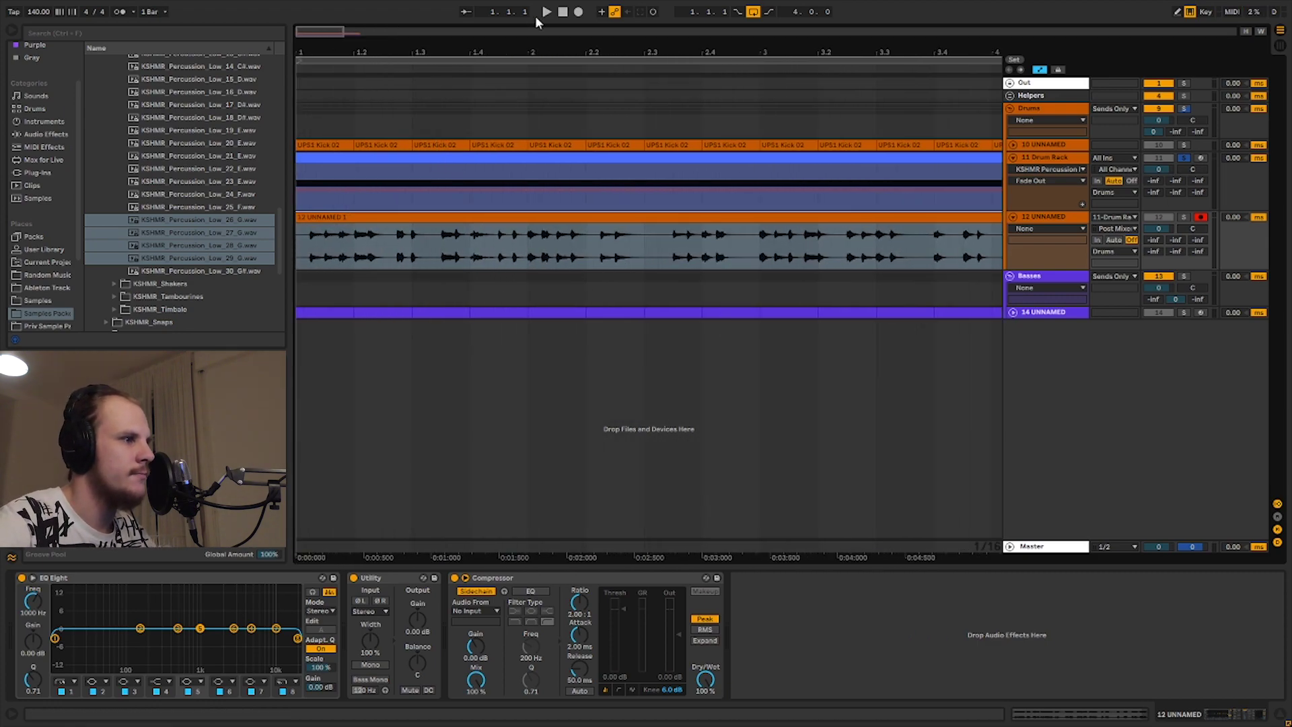
{"action": "left_click_drag", "start_coordinate": [520, 53], "coordinate": [459, 45]}
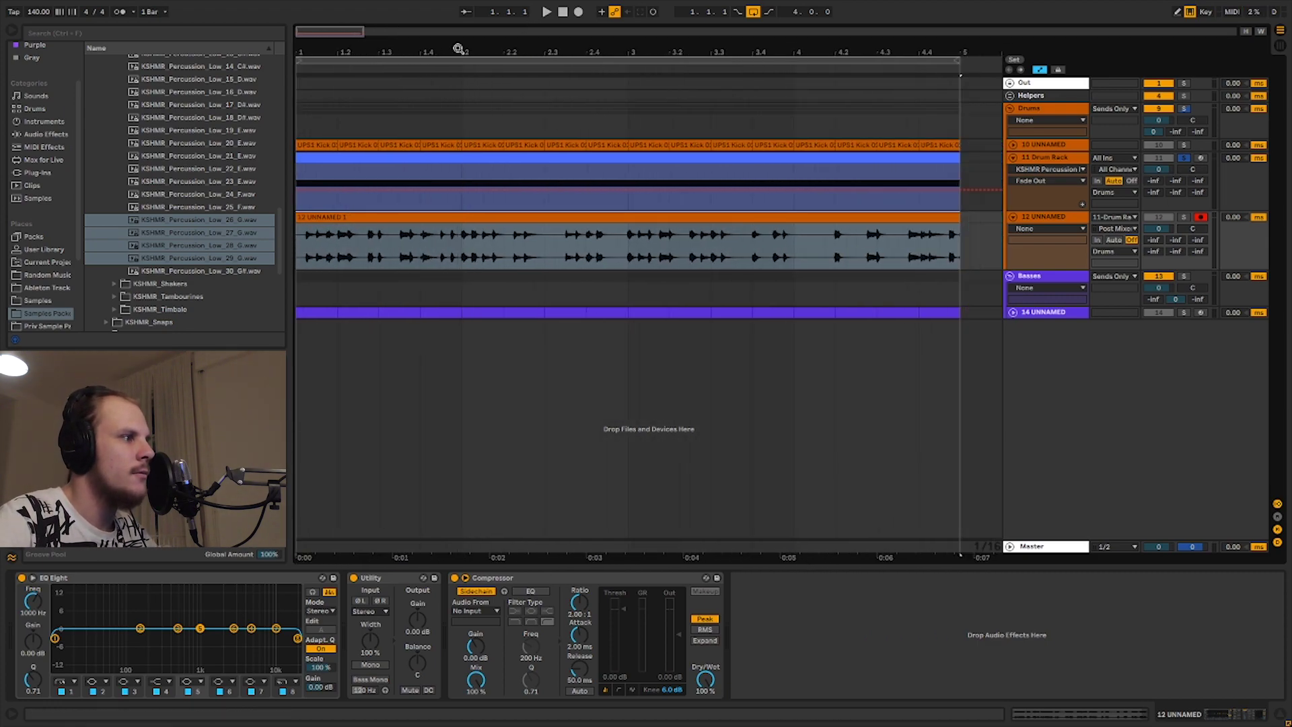
{"action": "left_click", "coordinate": [439, 251]}
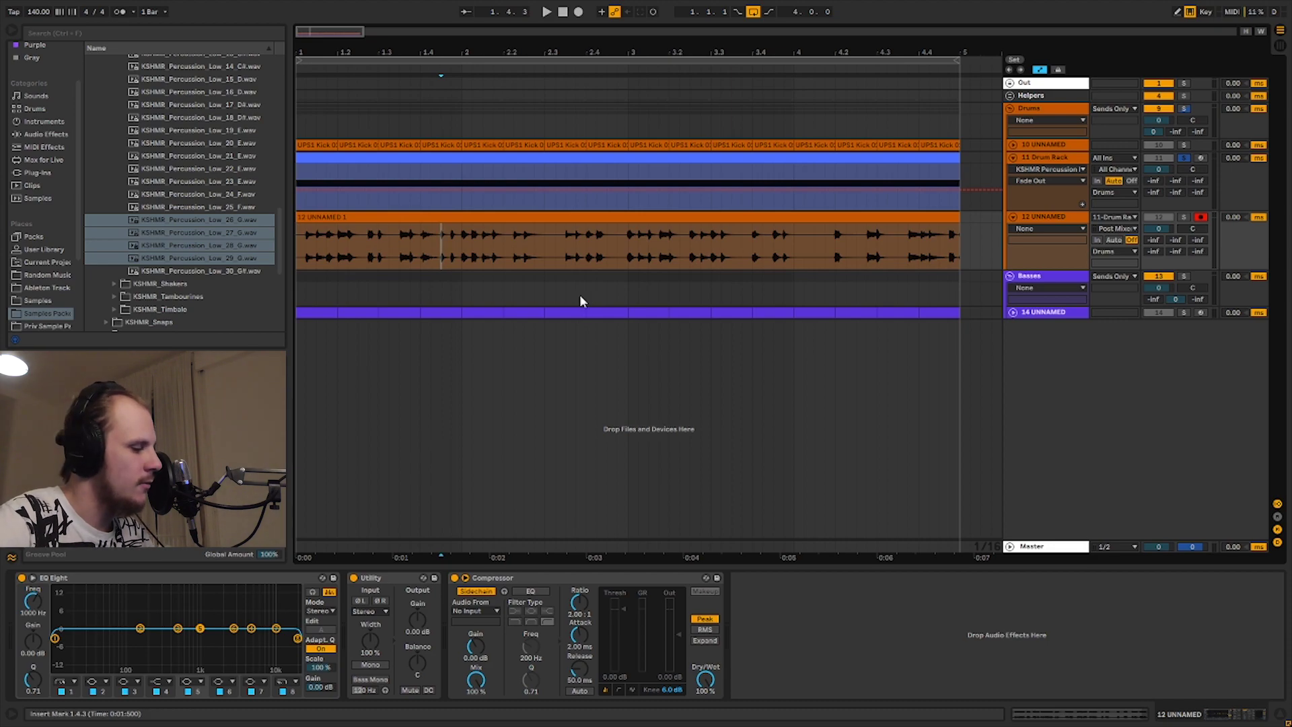
{"action": "key", "text": "ctrl+e"}
{"action": "left_click", "coordinate": [504, 241]}
{"action": "key", "text": "ctrl+e"}
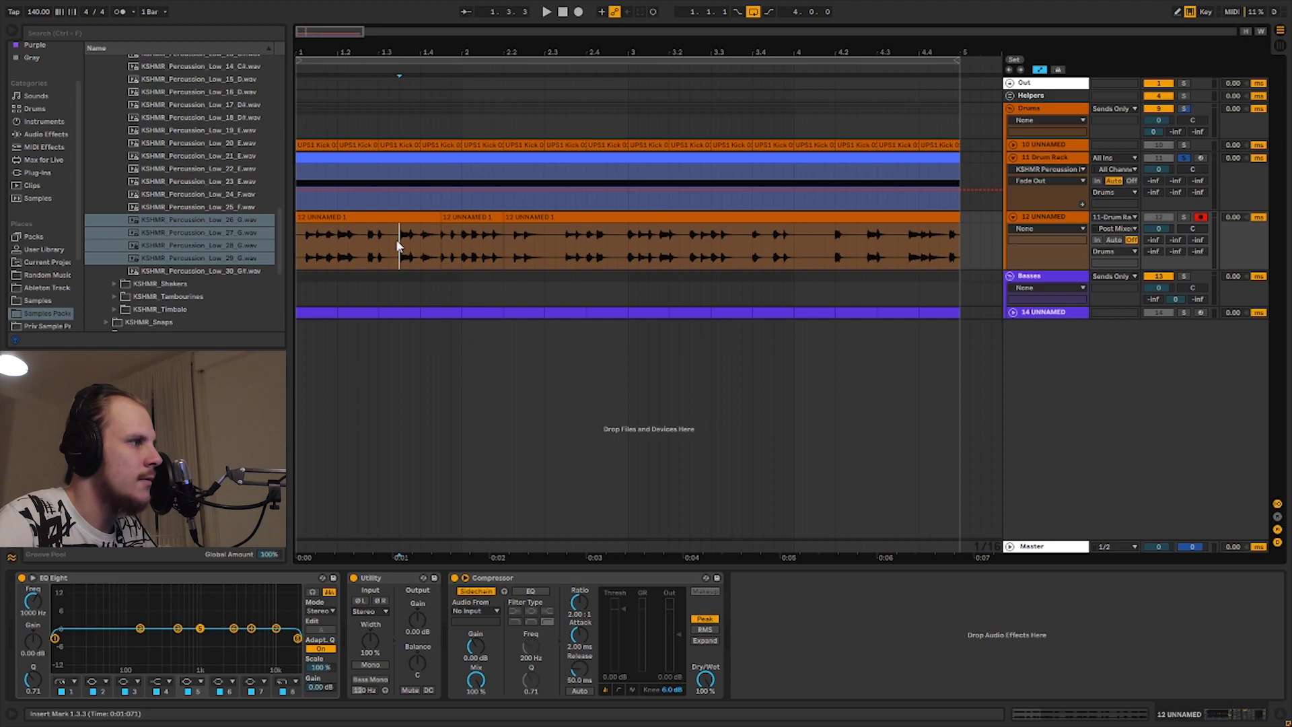
{"action": "key", "text": "ctrl+e"}
Park the first slice on a new track below the basses, and move the next two slices to 1.1.1 and 1.2.3.
{"action": "mouse_move", "coordinate": [369, 227]}
{"action": "left_mouse_down"}
{"action": "mouse_move", "coordinate": [447, 384]}
{"action": "mouse_move", "coordinate": [556, 367]}
{"action": "mouse_move", "coordinate": [371, 225]}
{"action": "left_mouse_up"}
{"action": "left_click", "coordinate": [1048, 312]}
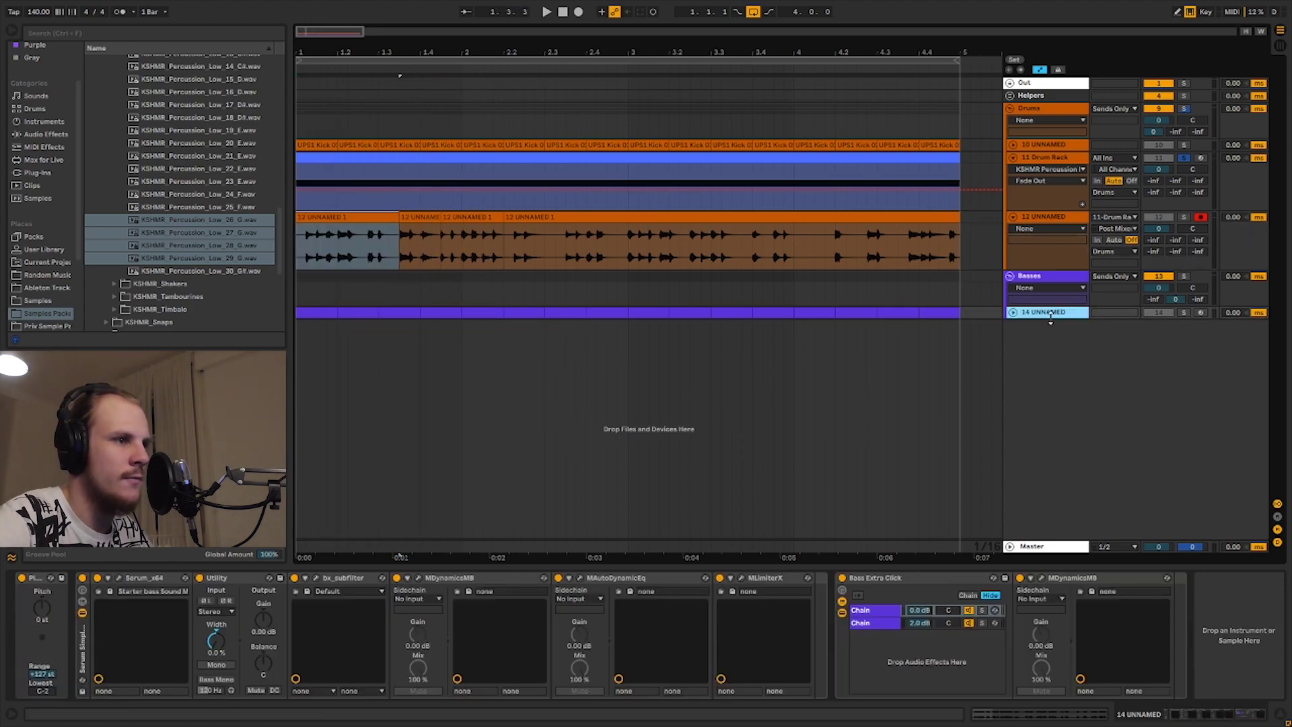
{"action": "left_click", "coordinate": [341, 224]}
{"action": "left_click_drag", "start_coordinate": [341, 223], "coordinate": [348, 326]}
{"action": "left_click_drag", "start_coordinate": [409, 218], "coordinate": [308, 229]}
{"action": "left_click_drag", "start_coordinate": [469, 230], "coordinate": [389, 230]}
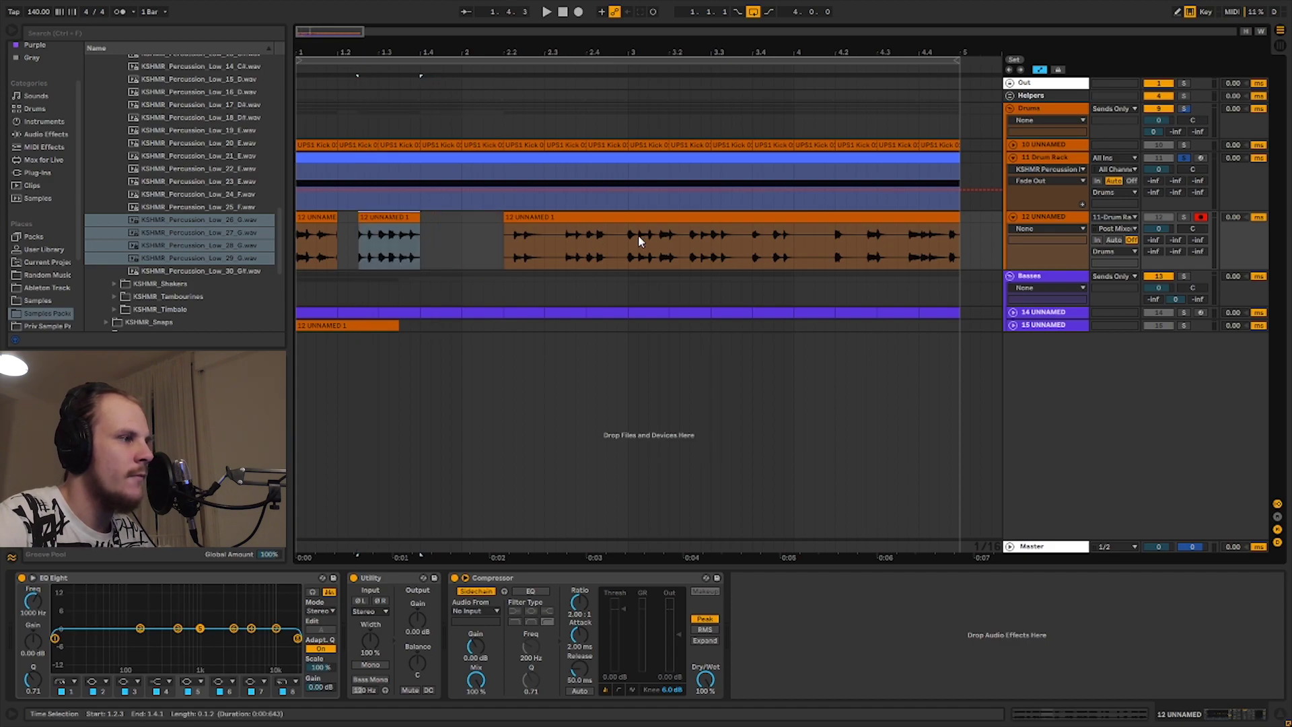
Copy a one-beat section from the second half of bar 2 in the long clip to 1.4.1.
{"action": "left_click_drag", "start_coordinate": [558, 251], "coordinate": [605, 220]}
{"action": "key", "text": "ctrl+c"}
{"action": "left_click", "coordinate": [422, 215]}
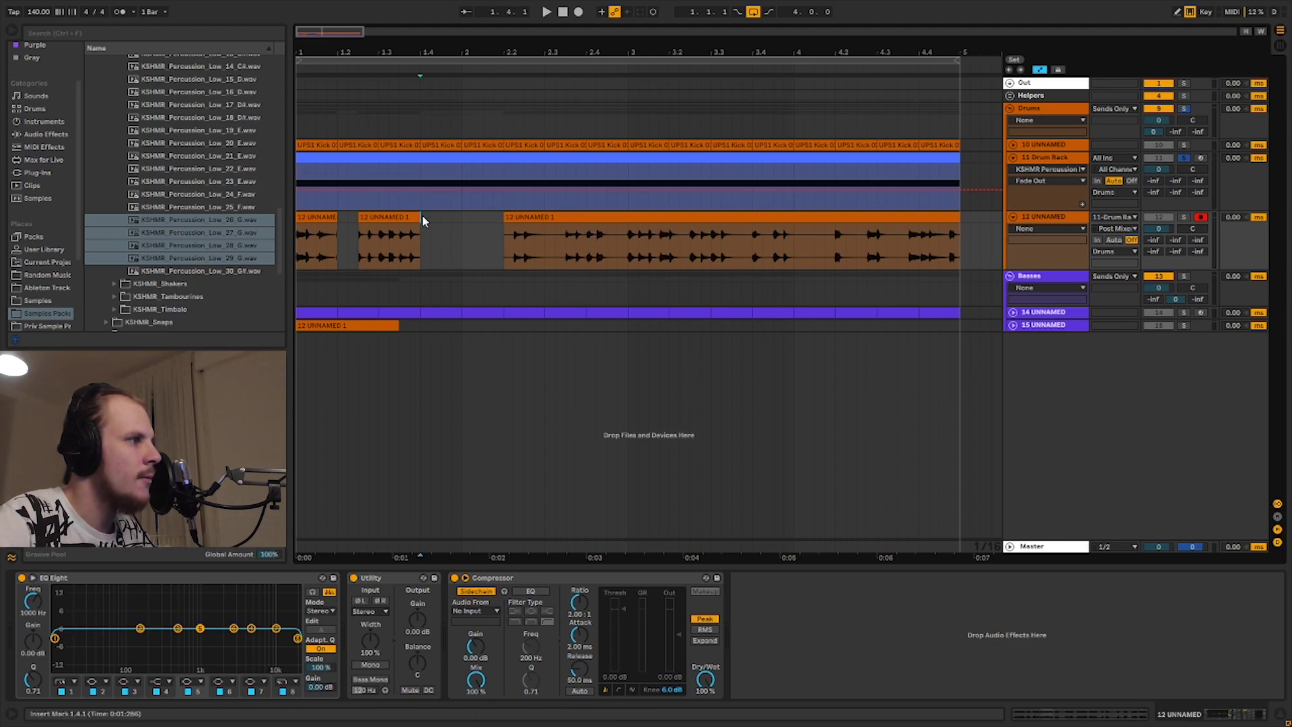
{"action": "key", "text": "ctrl+v"}
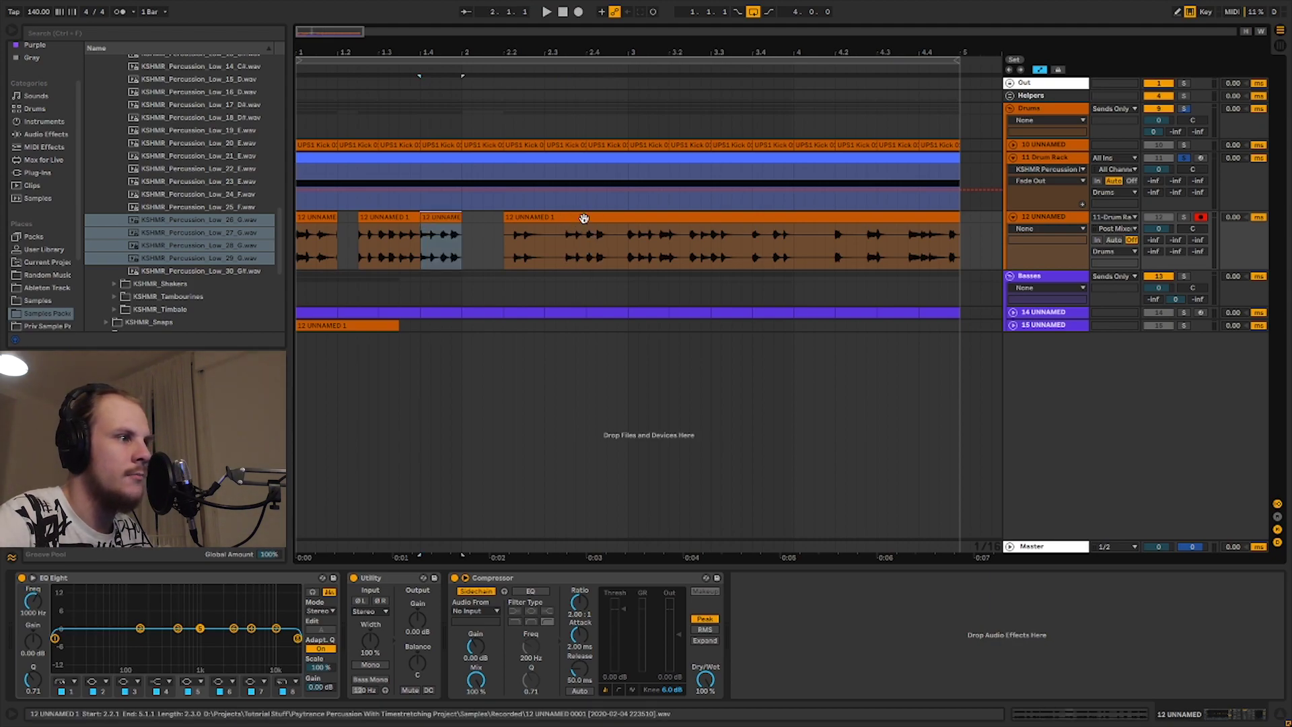
Trim the start of the long clip to 3.1.1 and split it at 3.2.3.
{"action": "left_click_drag", "start_coordinate": [512, 217], "coordinate": [627, 226]}
{"action": "left_click", "coordinate": [688, 250]}
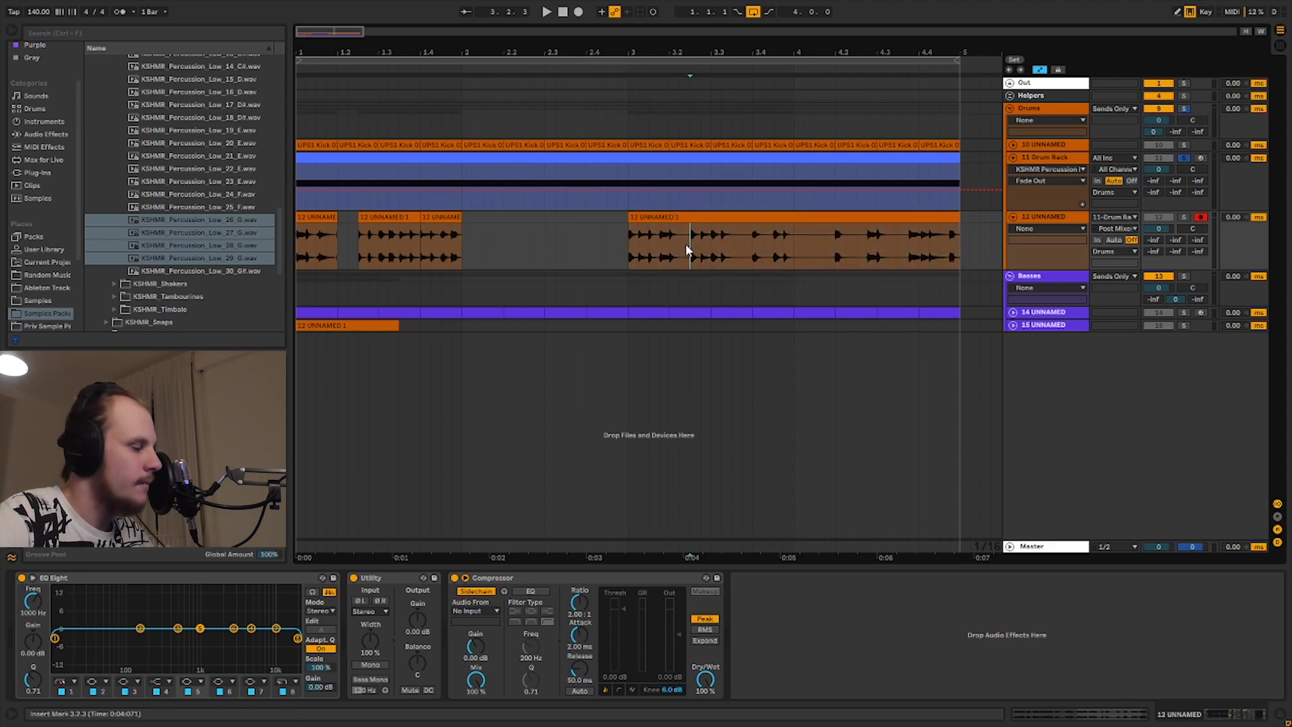
{"action": "left_click", "coordinate": [711, 229]}
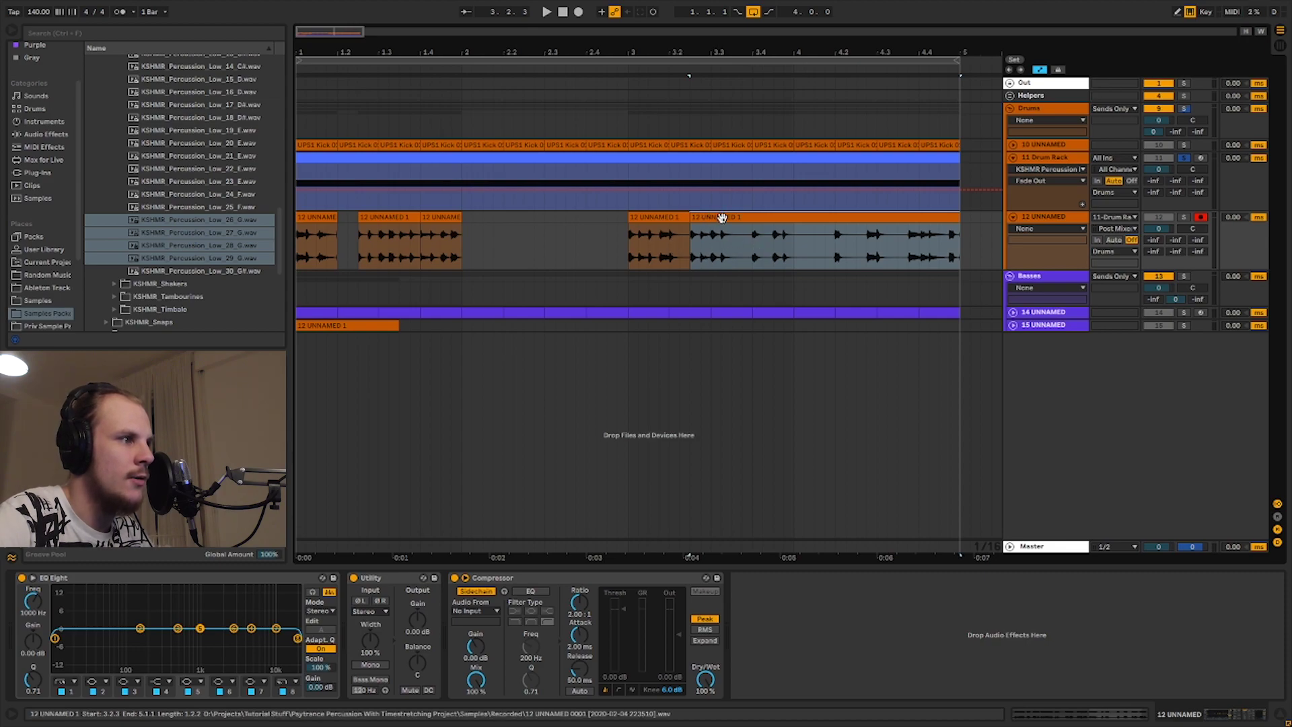
Split the remaining clip at 3.3.4 and trim the start of its last piece to 4.3.1.
{"action": "left_click", "coordinate": [730, 244]}
{"action": "left_click", "coordinate": [739, 240]}
{"action": "key", "text": "ctrl+e"}
{"action": "mouse_move", "coordinate": [712, 216]}
{"action": "left_mouse_down"}
{"action": "mouse_move", "coordinate": [711, 227]}
{"action": "mouse_move", "coordinate": [877, 221]}
{"action": "left_mouse_up"}
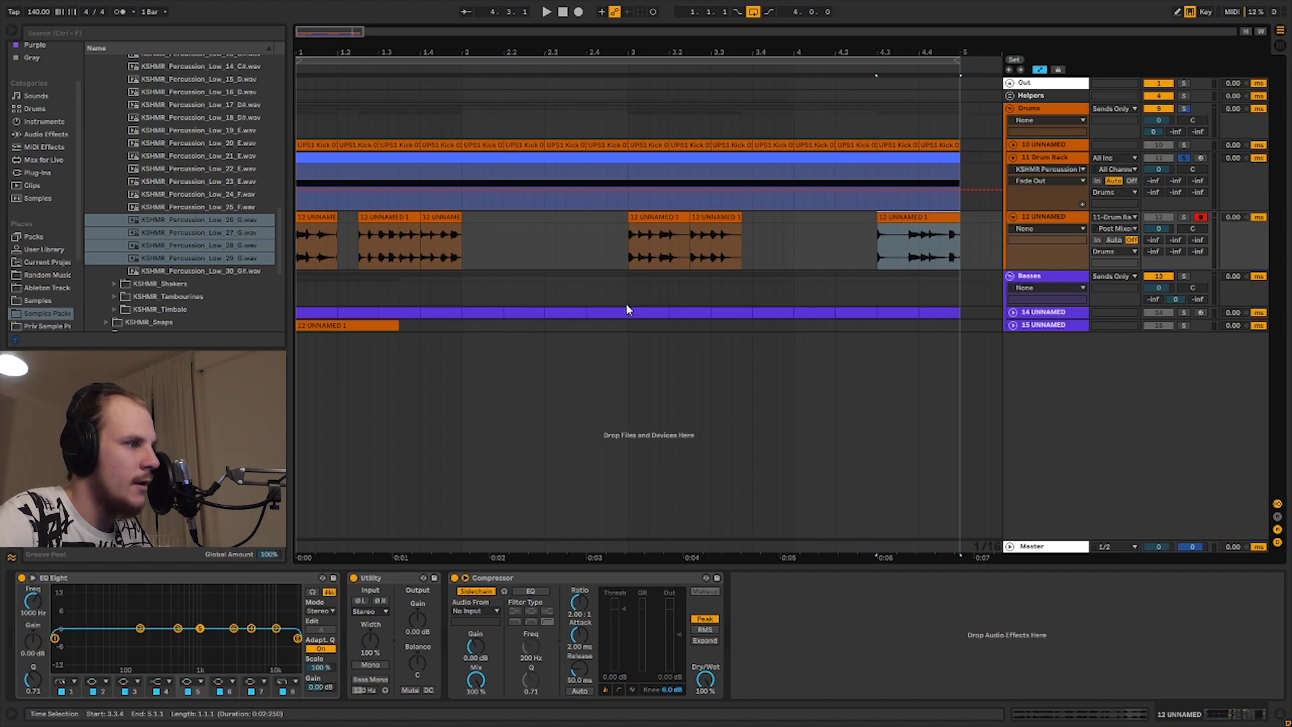
Move the parked slice to 2.1.1 with its end trimmed to 2.3.2, and copy the section starting at 1.3.2 directly after it.
{"action": "left_click_drag", "start_coordinate": [369, 323], "coordinate": [535, 235]}
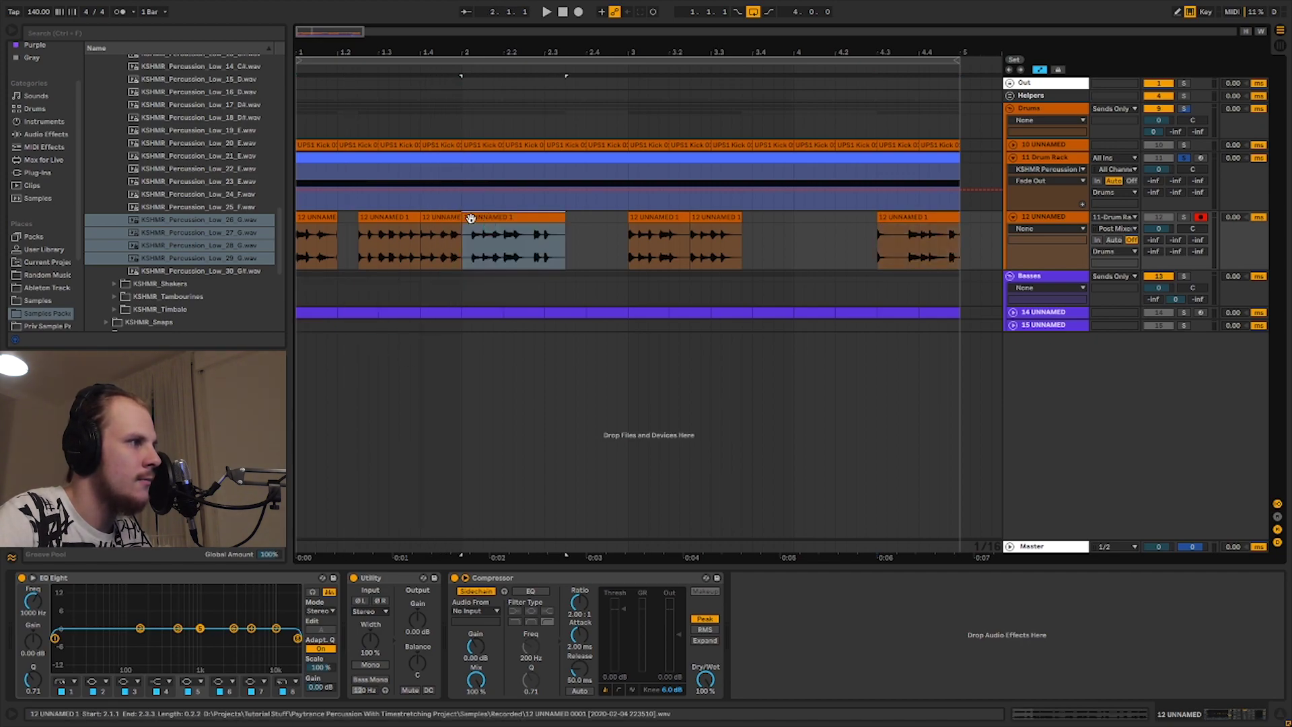
{"action": "left_click_drag", "start_coordinate": [463, 218], "coordinate": [390, 222]}
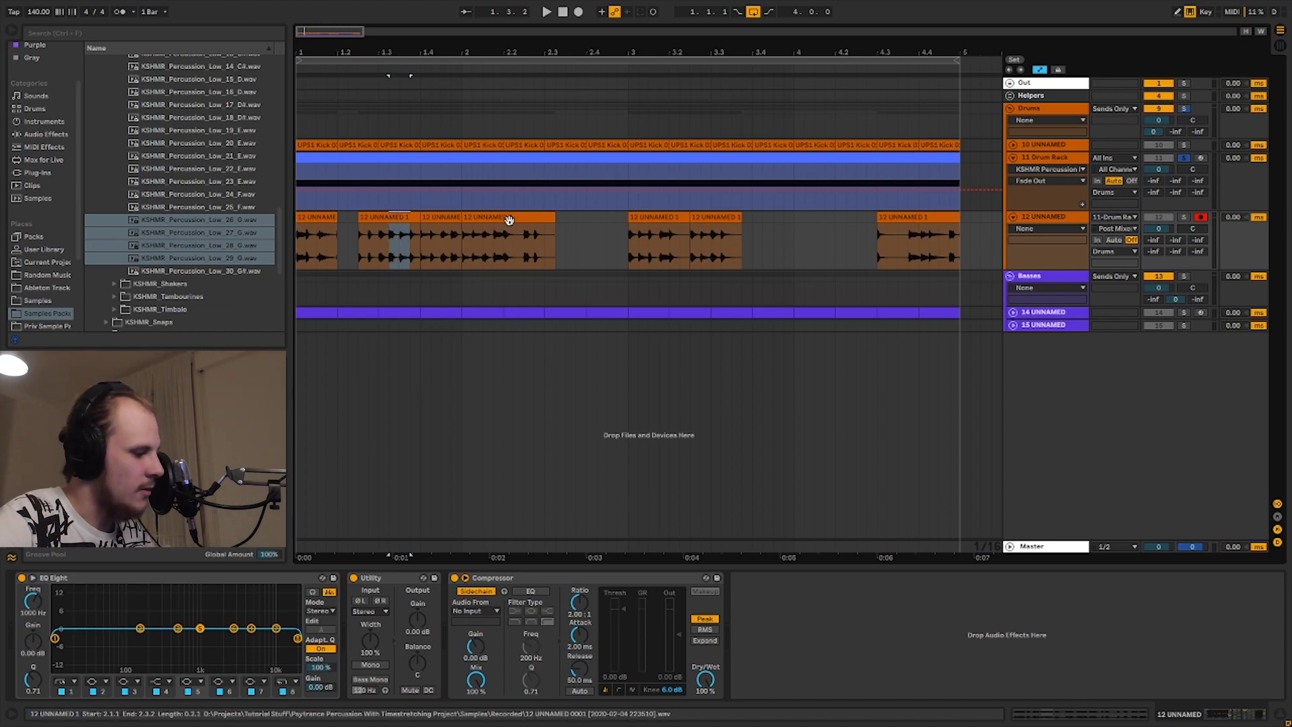
{"action": "left_click", "coordinate": [557, 216]}
{"action": "key", "text": "ctrl+v"}
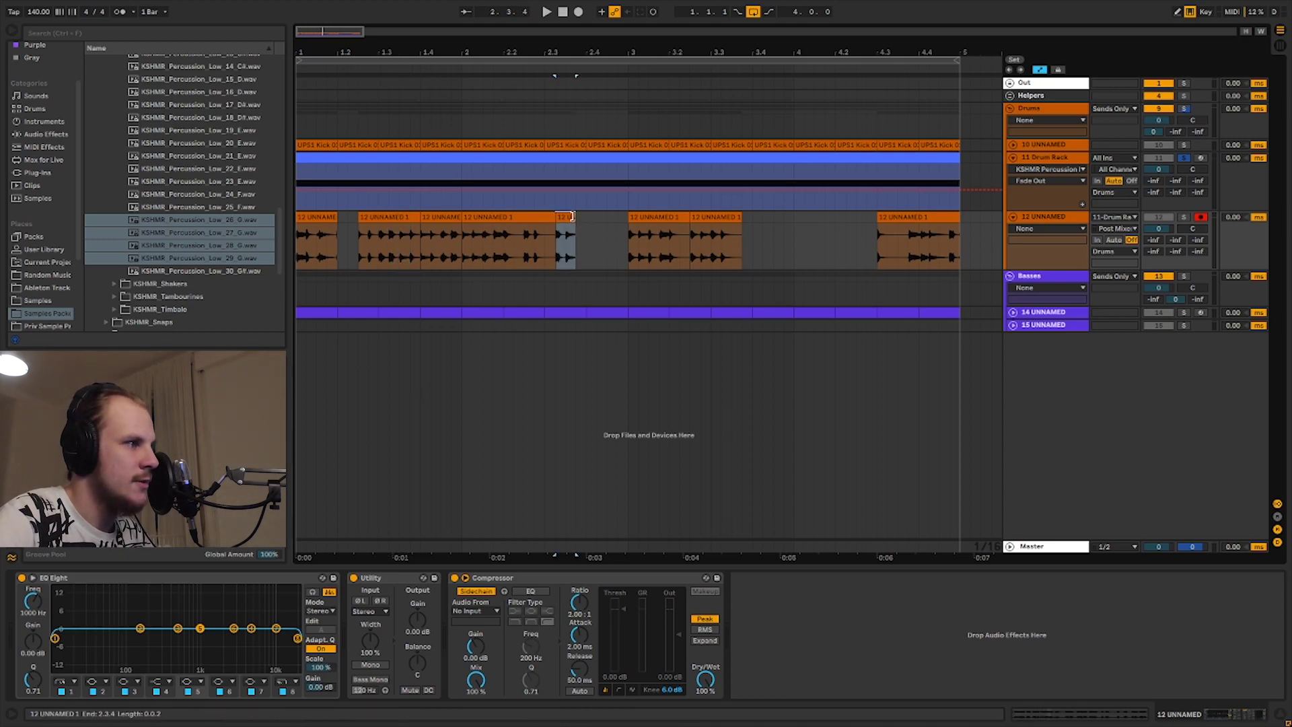
Copy the one-beat slice at 1.1.1 to 2.4.1.
{"action": "left_click", "coordinate": [316, 214]}
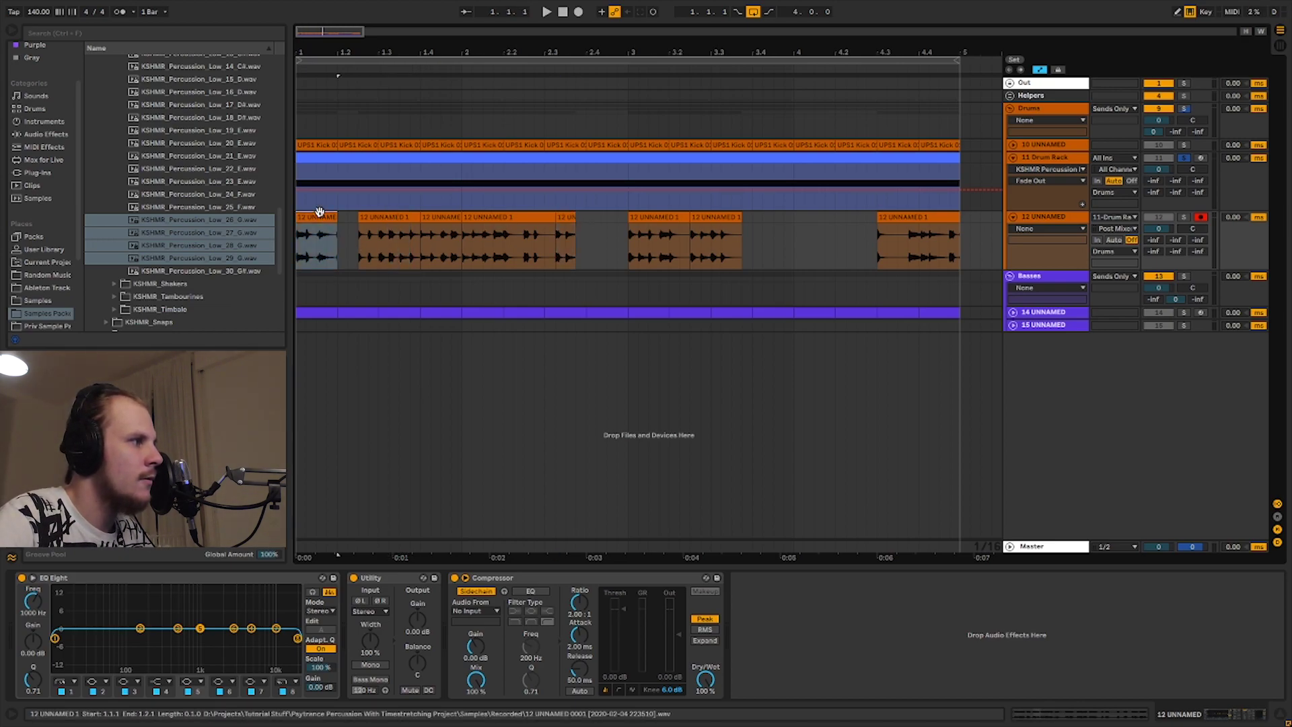
{"action": "left_click", "coordinate": [584, 216]}
{"action": "key", "text": "ctrl+v"}
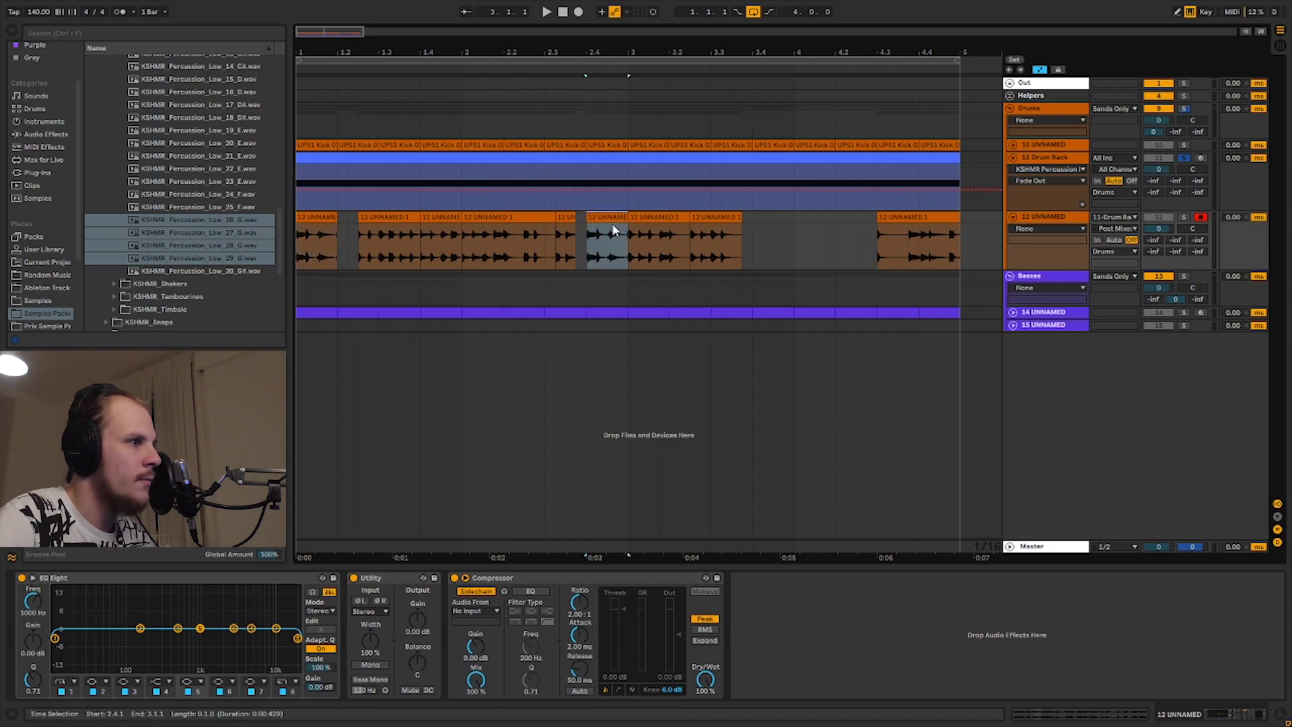
Move the slice at 3.2.3 to 4.1.1 and delete the slice at 3.1.1.
{"action": "left_click", "coordinate": [660, 217]}
{"action": "left_click", "coordinate": [703, 217], "text": "shift"}
{"action": "mouse_move", "coordinate": [673, 217]}
{"action": "left_mouse_down"}
{"action": "mouse_move", "coordinate": [818, 222]}
{"action": "mouse_move", "coordinate": [673, 223]}
{"action": "left_mouse_up"}
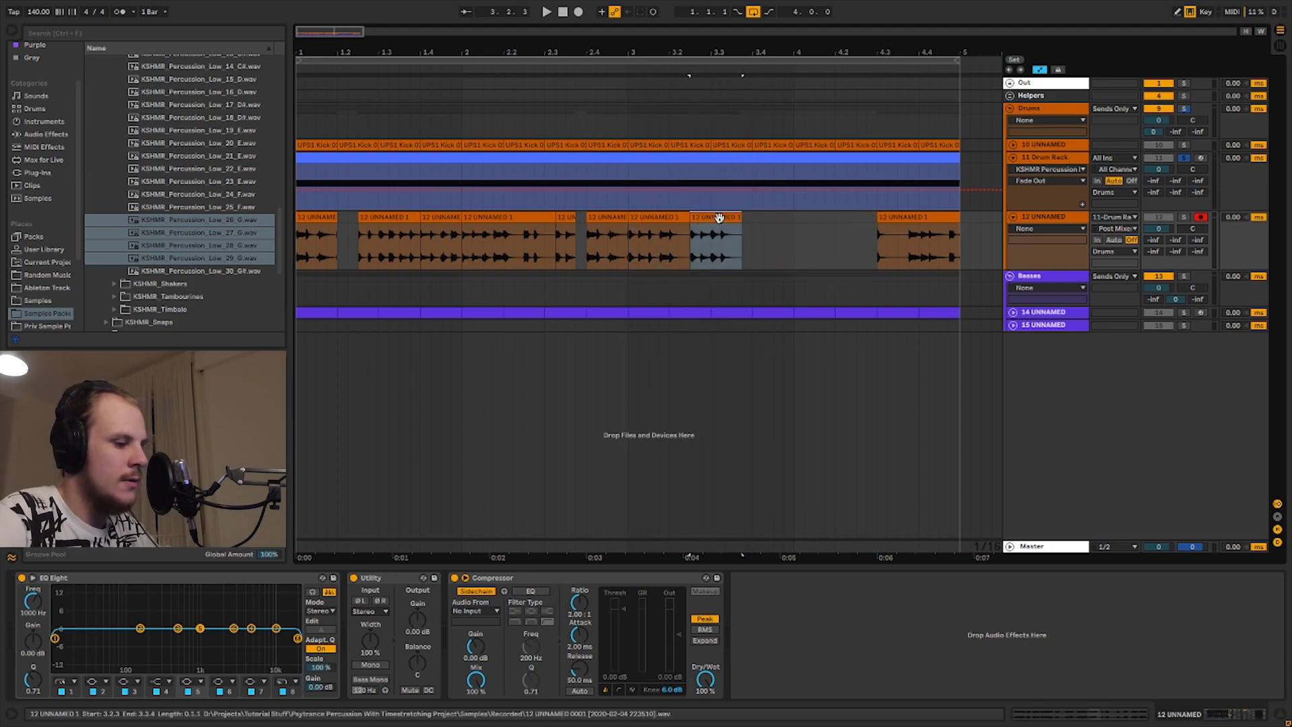
{"action": "left_click", "coordinate": [606, 216]}
{"action": "left_click_drag", "start_coordinate": [720, 217], "coordinate": [824, 225]}
{"action": "left_click", "coordinate": [669, 220]}
Copy all slices of the first bar, 1.1.1 to 2.1.1, to 3.1.1.
{"action": "left_click", "coordinate": [449, 217]}
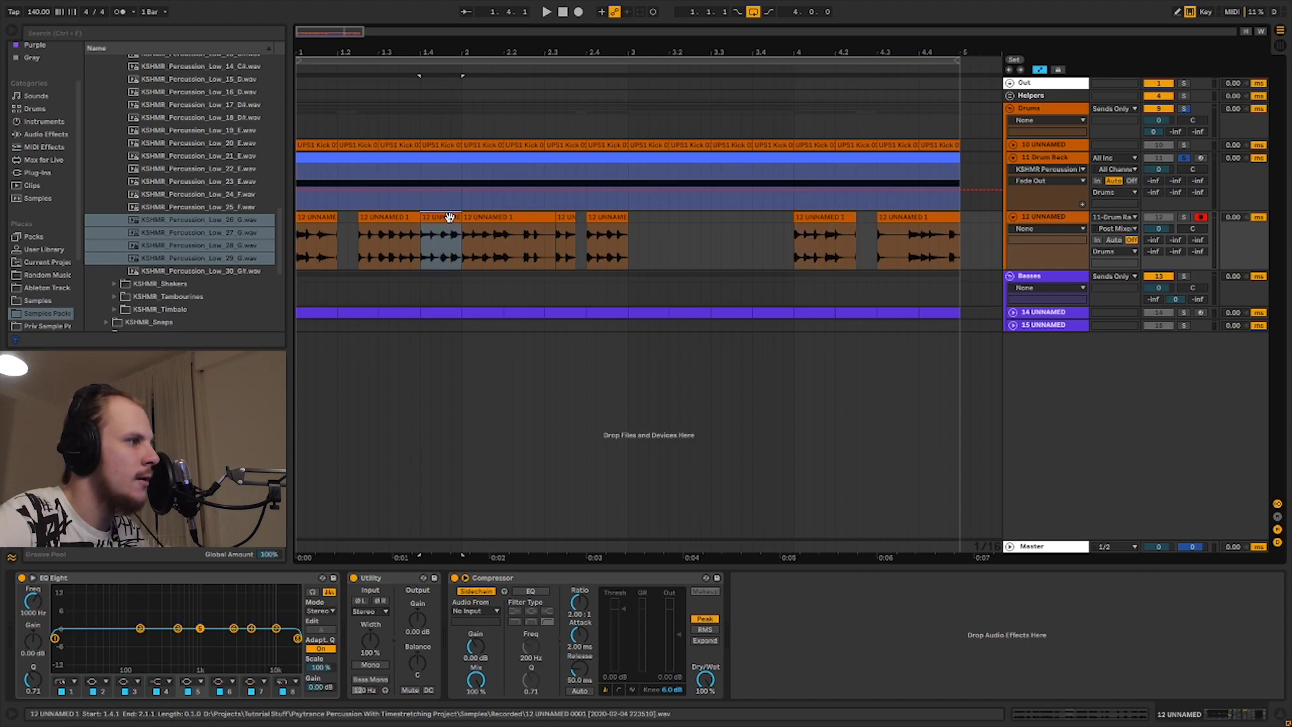
{"action": "left_click", "coordinate": [316, 217], "text": "shift"}
{"action": "key", "text": "ctrl+c"}
{"action": "left_click", "coordinate": [627, 215]}
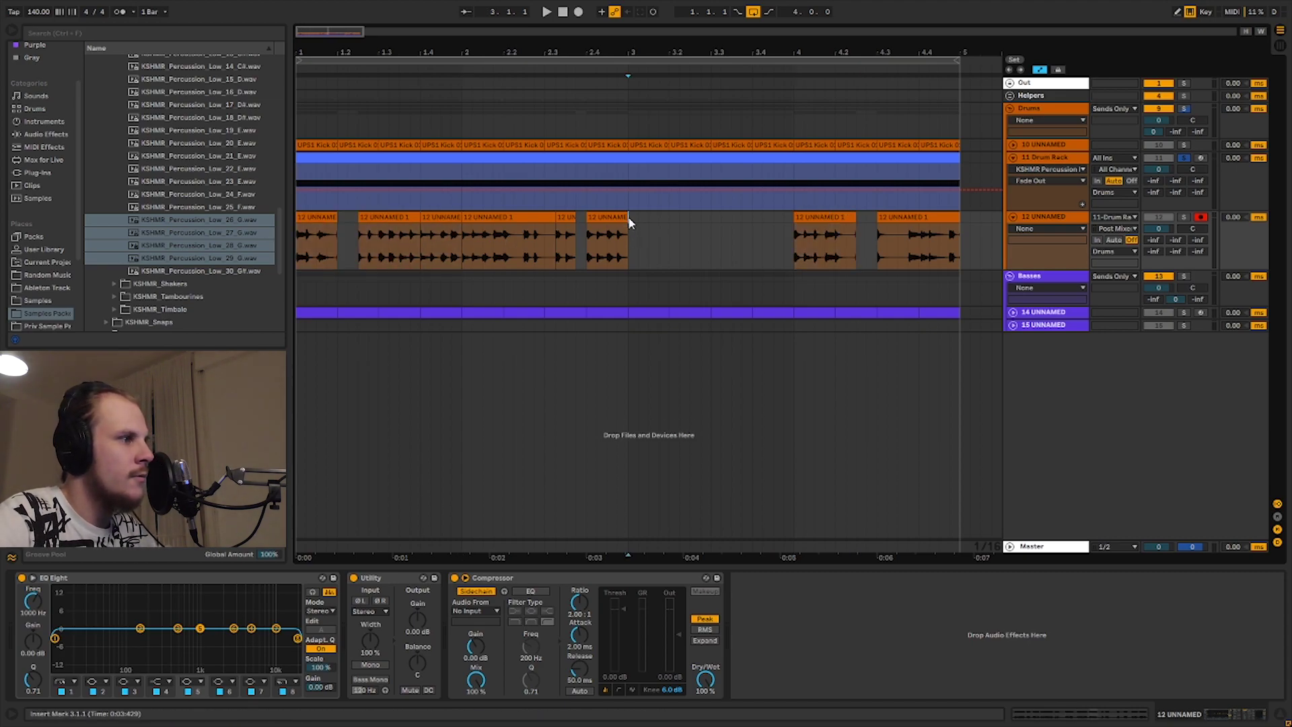
{"action": "key", "text": "ctrl+v"}
Solo the 12 UNNAMED audio track and play the rearranged percussion loop from the start.
{"action": "left_click", "coordinate": [317, 217]}
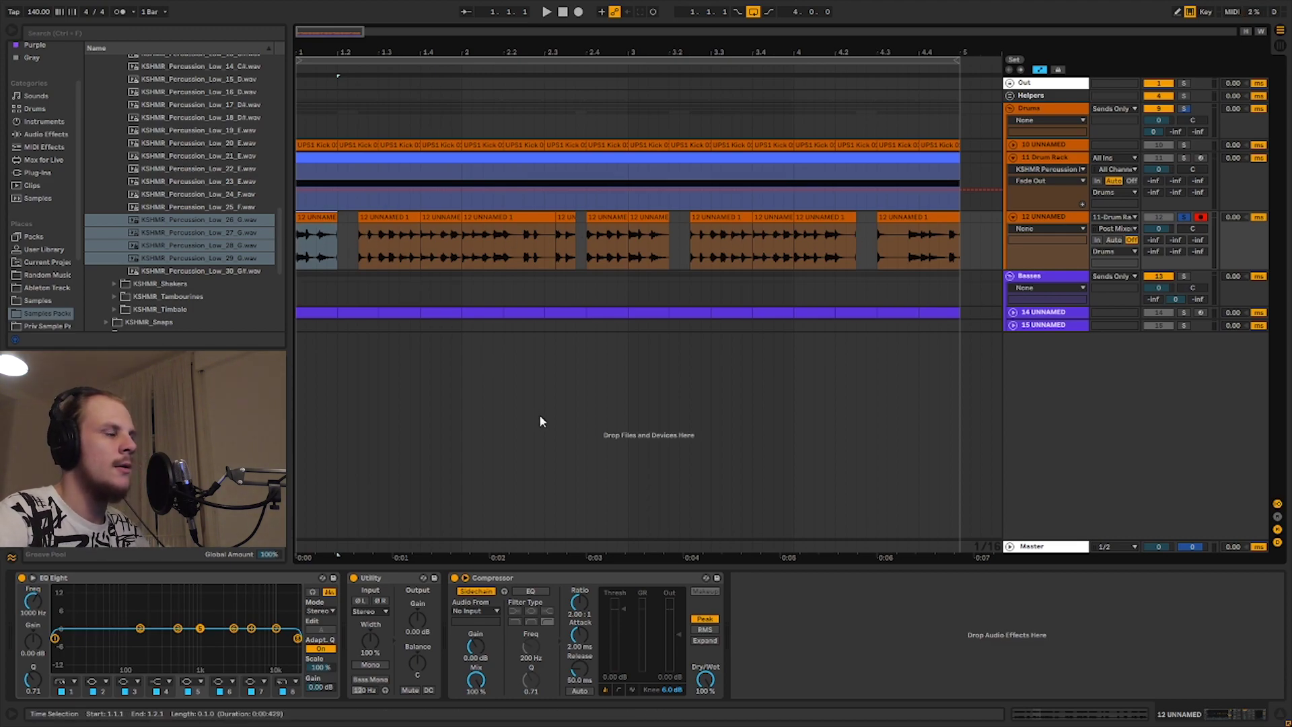
{"action": "key", "text": "space"}
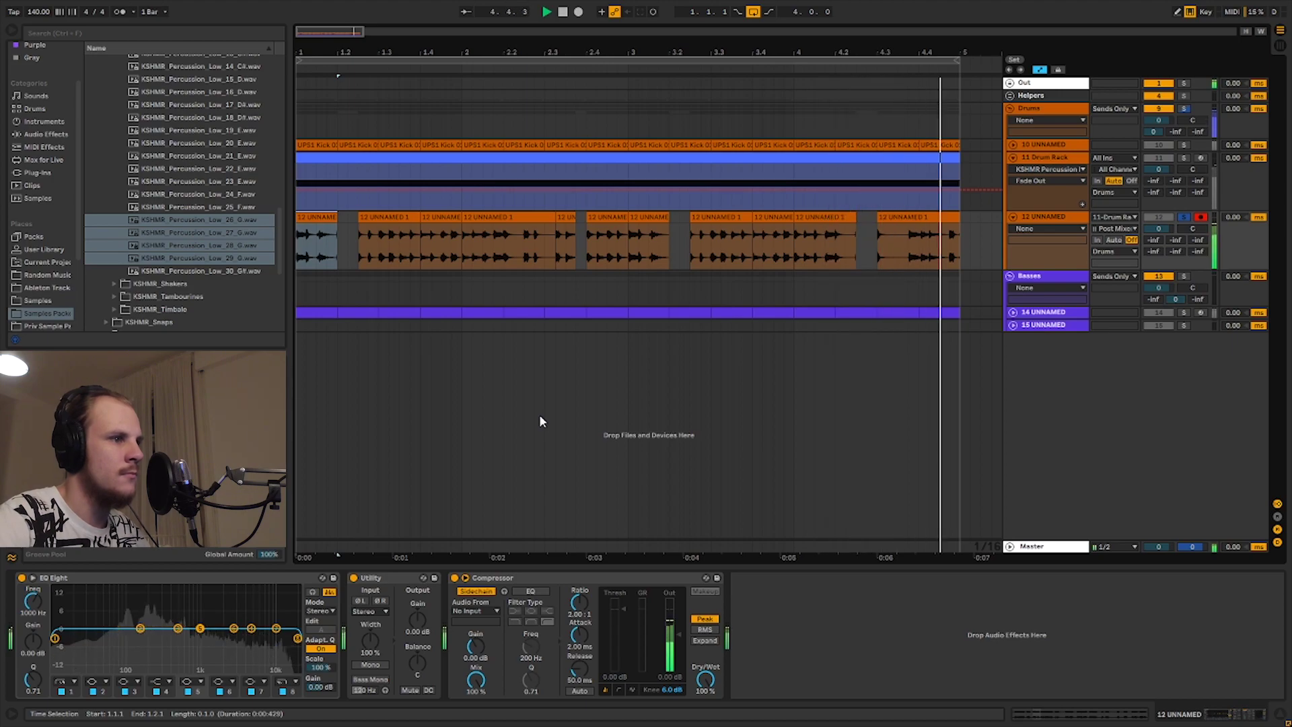
{"action": "key", "text": "space"}
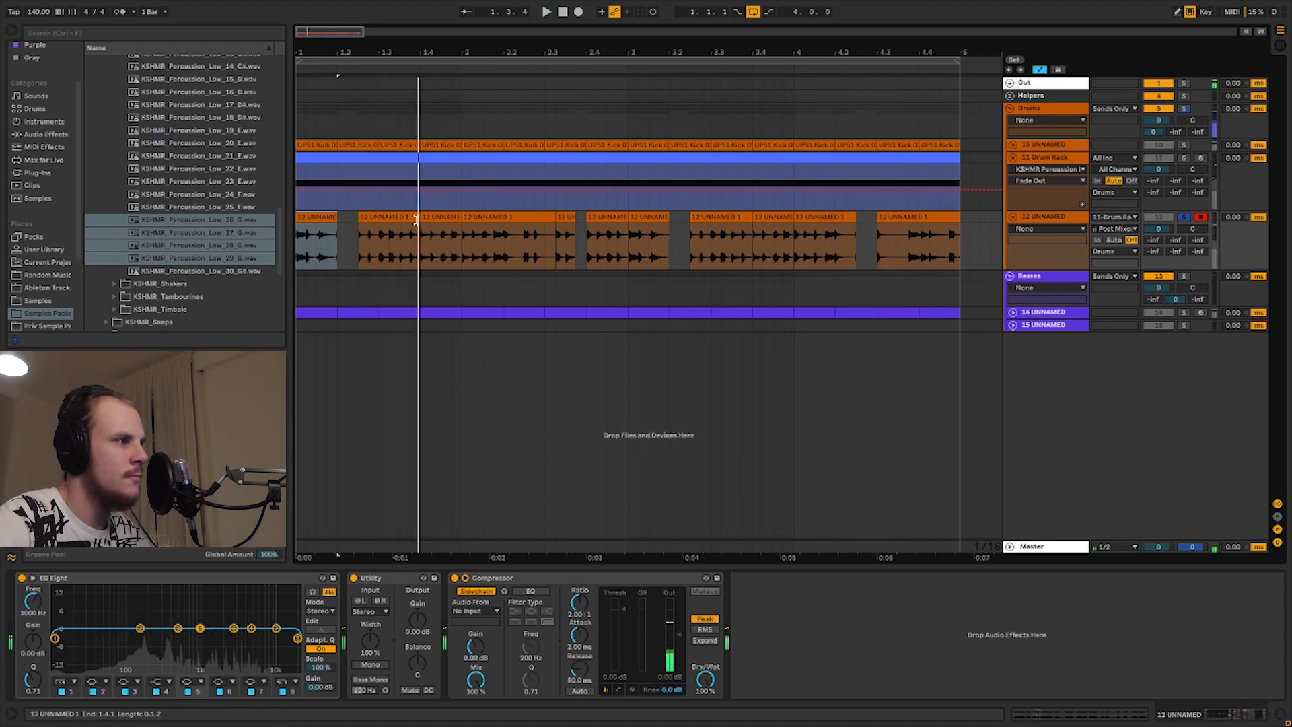
Split the slice at 1.2.3 at 1.3.2 and leave a gap from 1.3.4 to 1.4.1.
{"action": "left_click", "coordinate": [411, 217]}
{"action": "left_click_drag", "start_coordinate": [411, 242], "coordinate": [412, 215]}
{"action": "key", "text": "ctrl+e"}
{"action": "key", "text": "ctrl+z"}
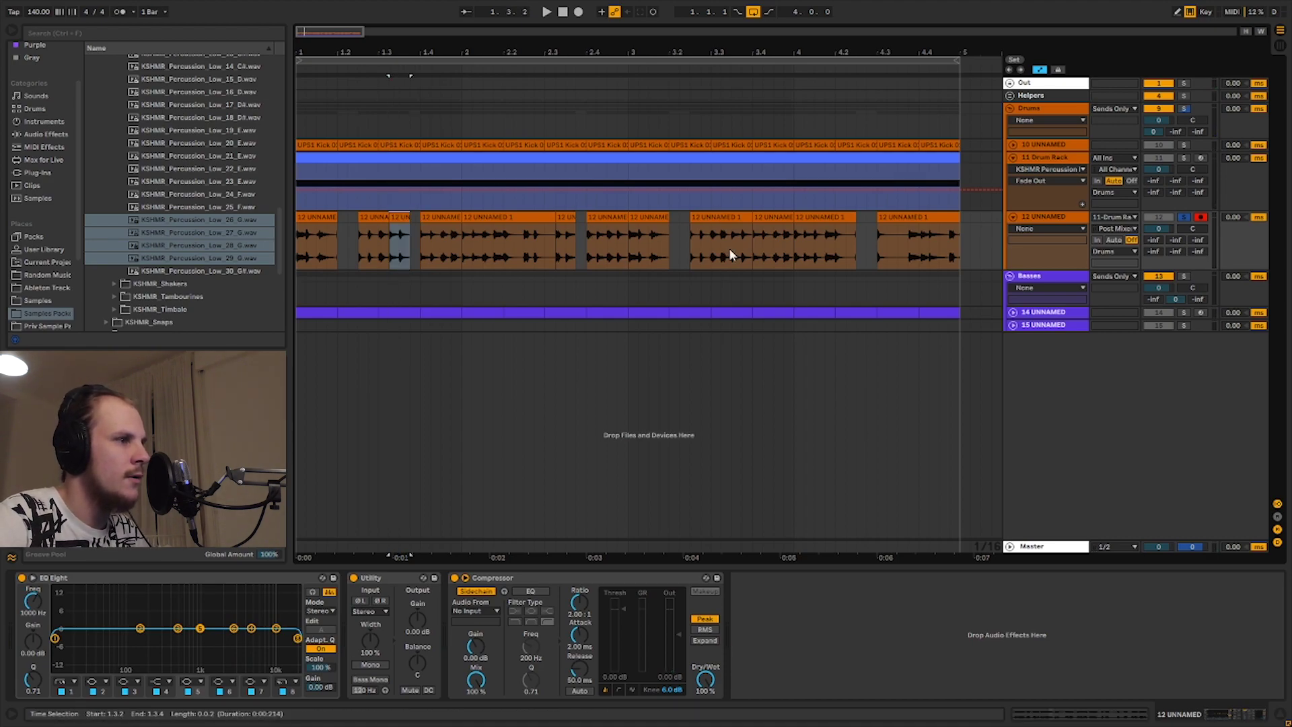
Split the matching bar 3 slice at 3.3.2, leave a gap from 3.3.4 to 3.4.1, and play the loop.
{"action": "left_click_drag", "start_coordinate": [723, 234], "coordinate": [736, 221]}
{"action": "key", "text": "Delete"}
{"action": "key", "text": "space"}
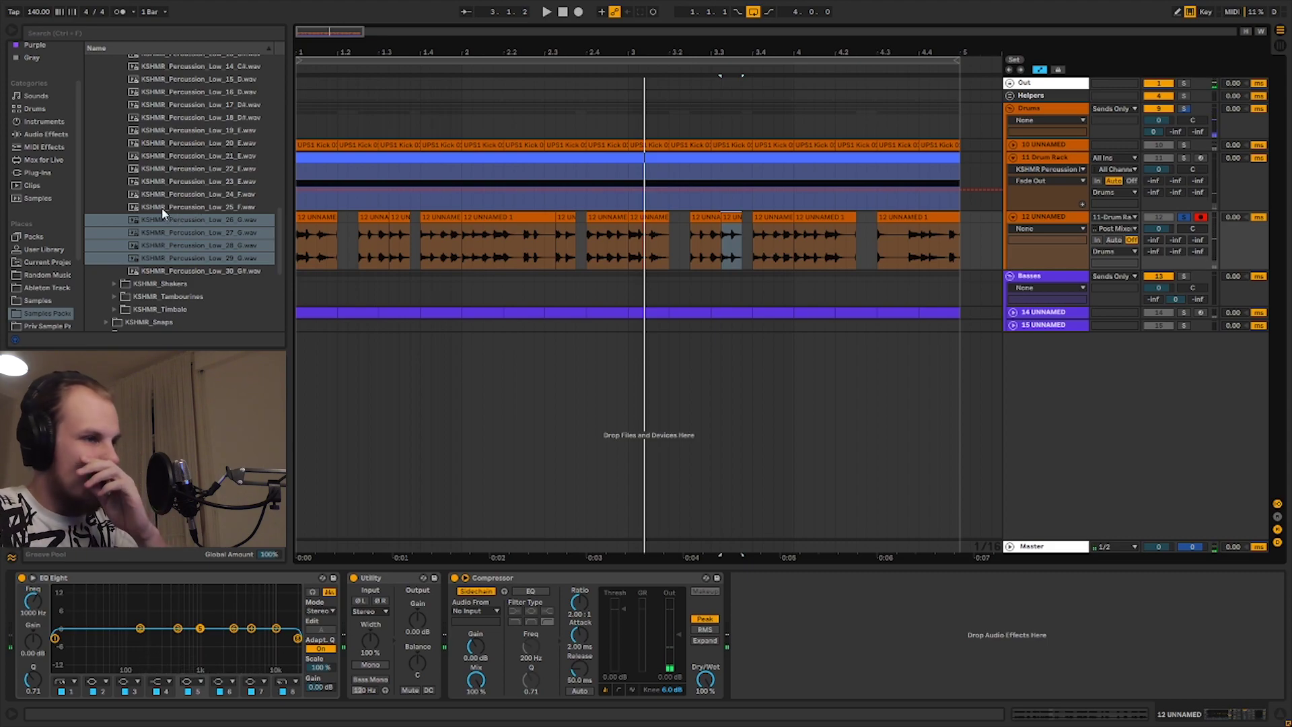
Add another audio track below 12 UNNAMED and unfold it.
{"action": "left_click", "coordinate": [1035, 216]}
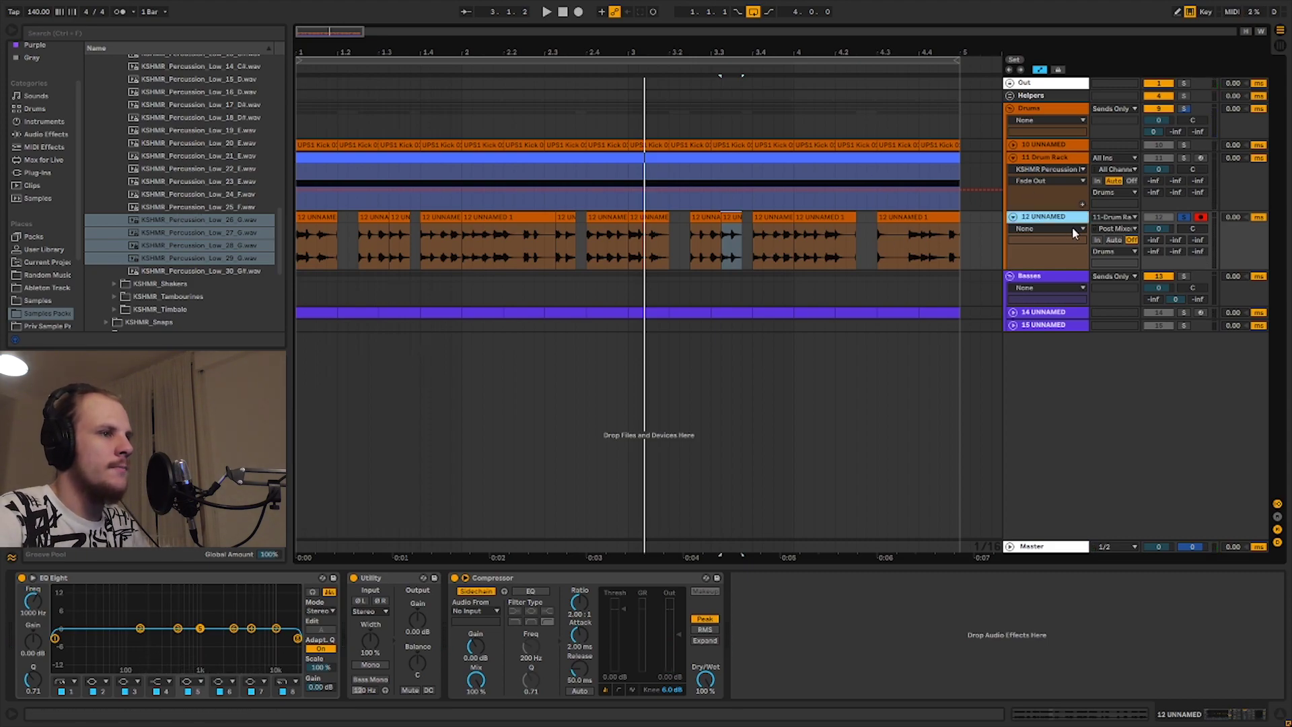
{"action": "key", "text": "ctrl+t"}
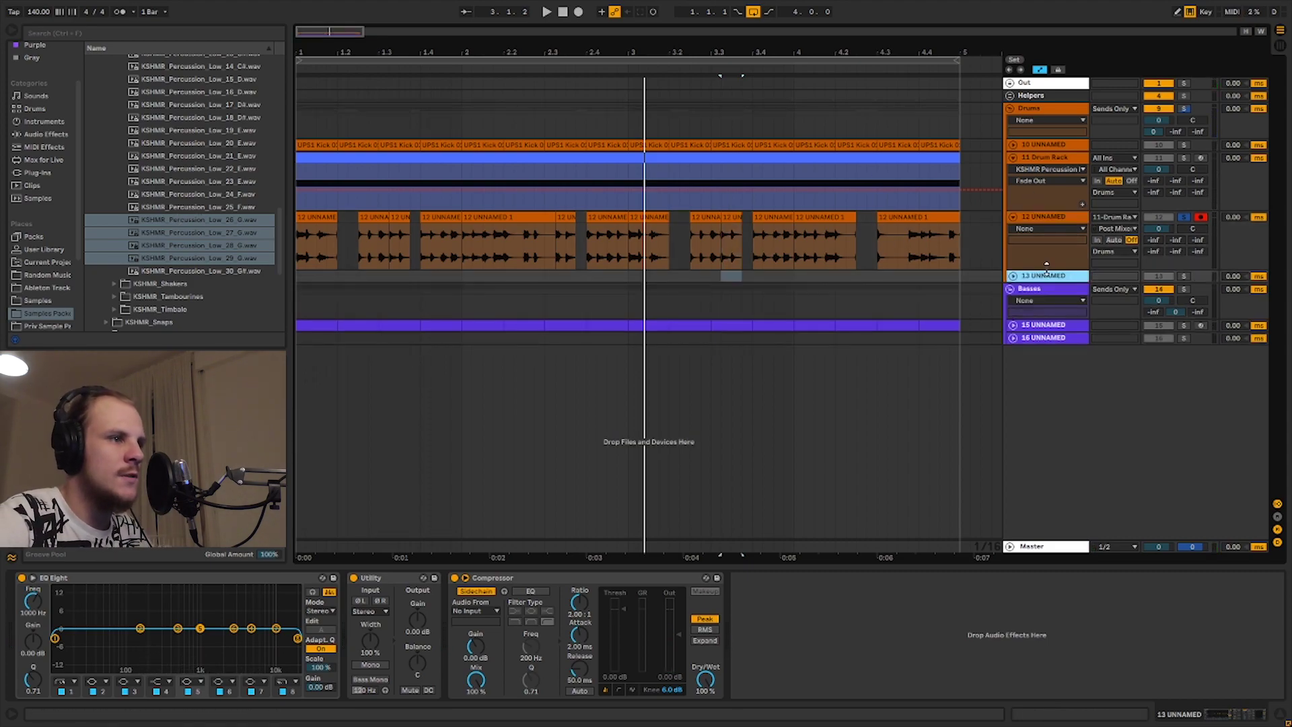
{"action": "left_click", "coordinate": [1012, 276]}
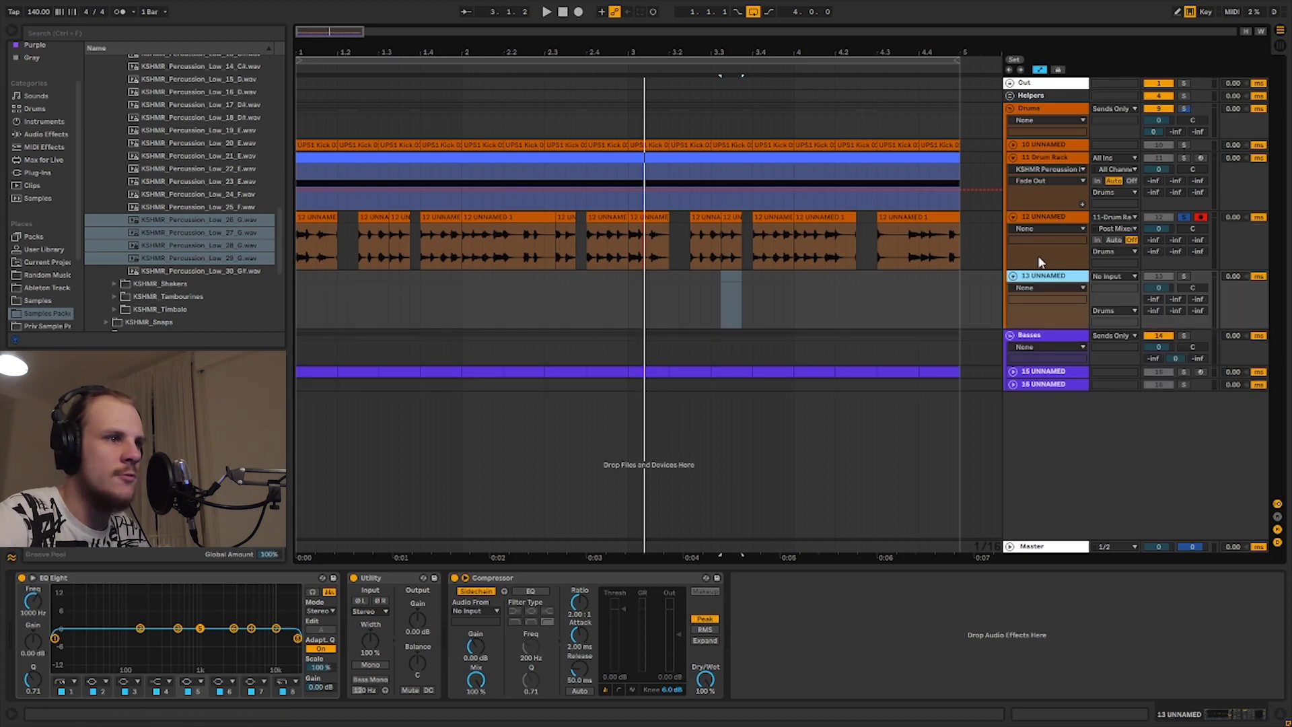
Route 12 UNNAMED into the 13 UNNAMED track and record the percussion loop onto it from 1.1.1.
{"action": "left_click", "coordinate": [1117, 276]}
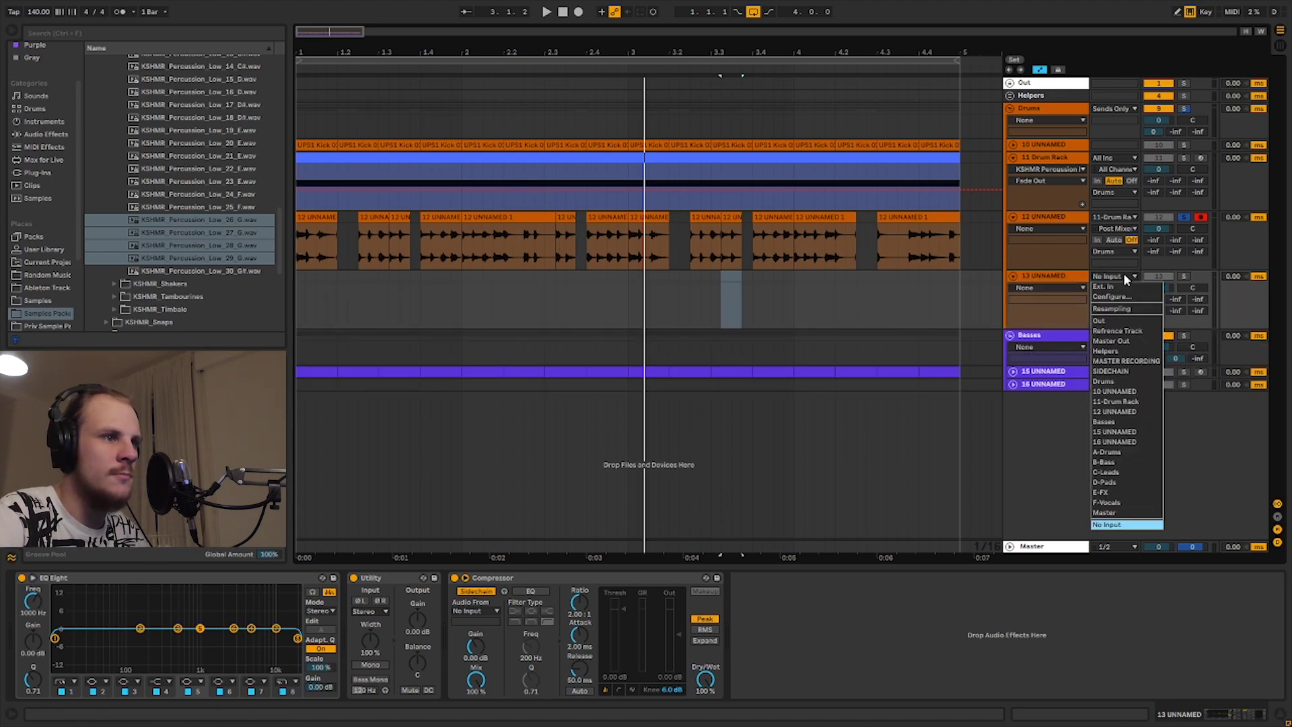
{"action": "left_click", "coordinate": [1147, 411]}
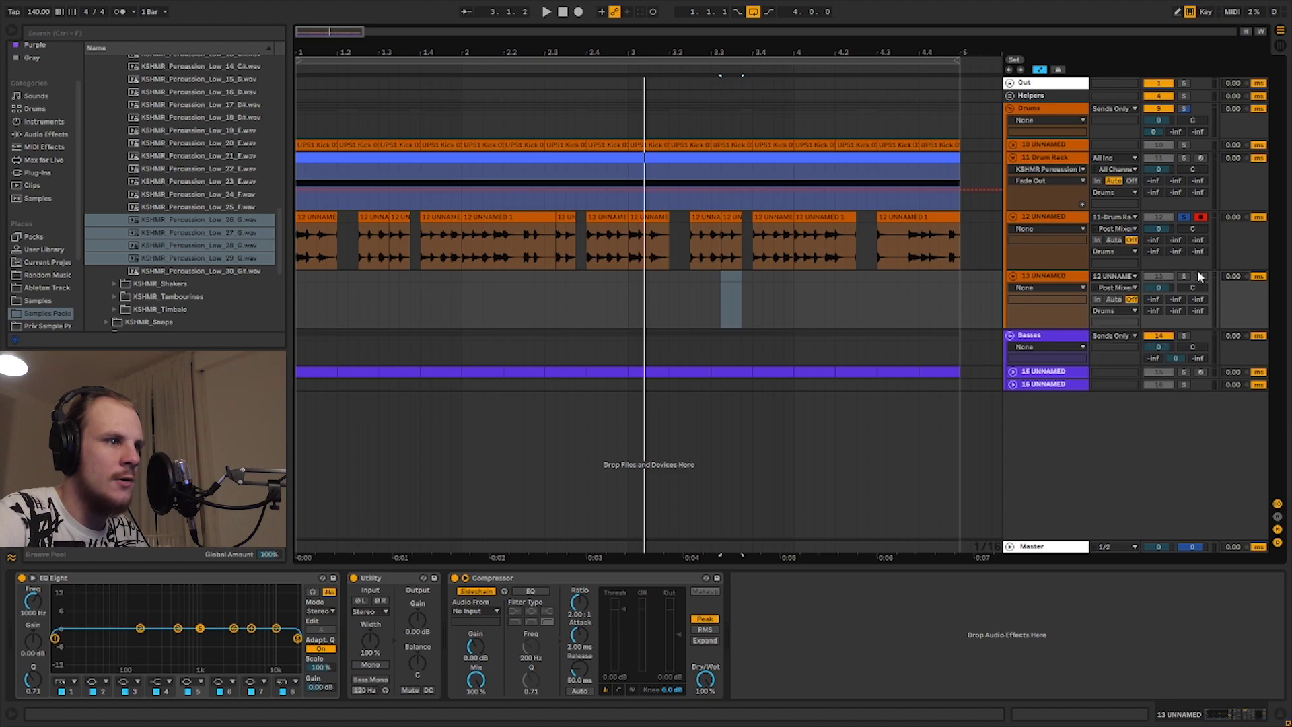
{"action": "left_click", "coordinate": [1199, 277]}
{"action": "key", "text": "Home"}
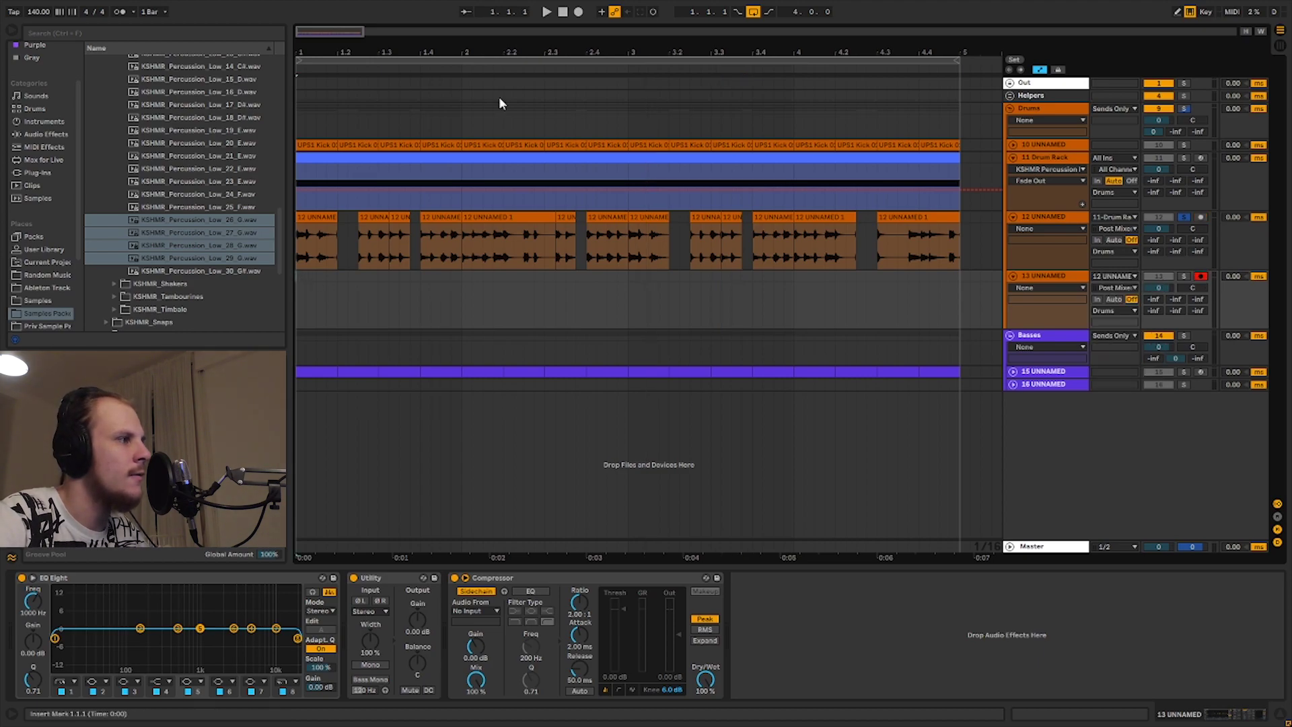
{"action": "left_click", "coordinate": [576, 12]}
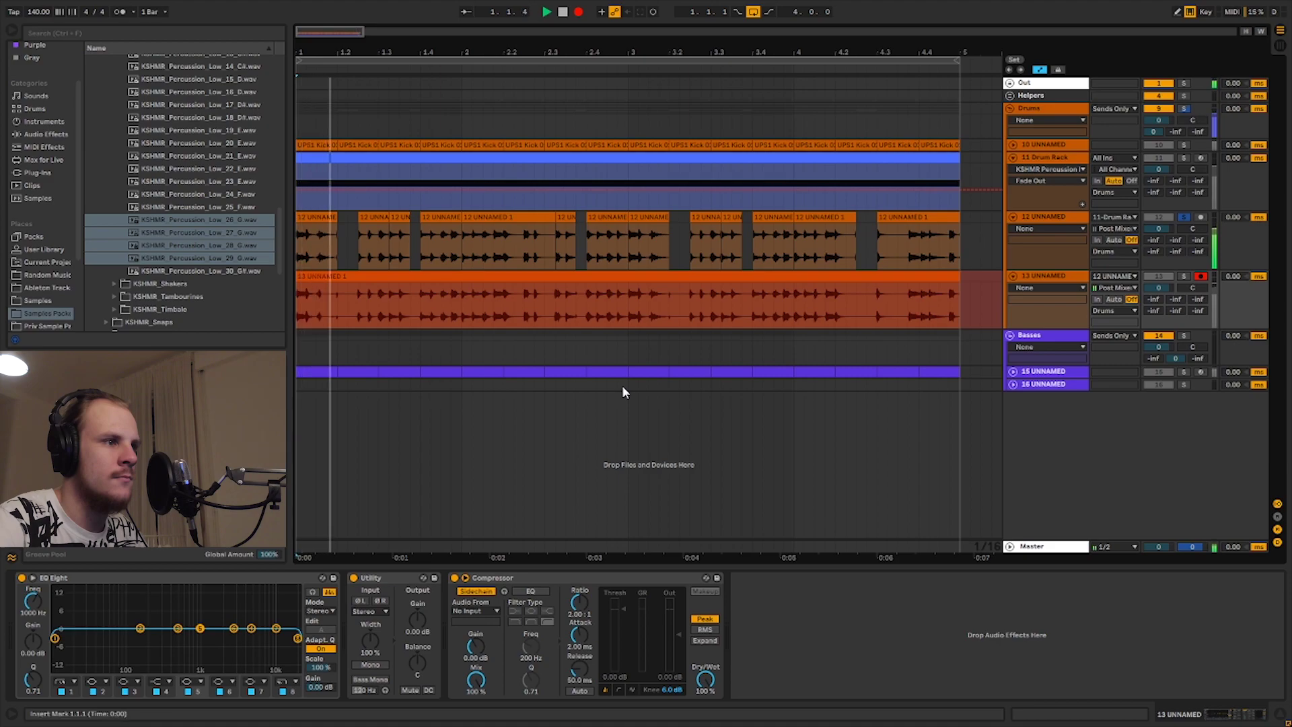
{"action": "key", "text": "space"}
Extend the recorded clip on 13 UNNAMED back to 1.1.1 and consolidate the four bars.
{"action": "left_click", "coordinate": [346, 276]}
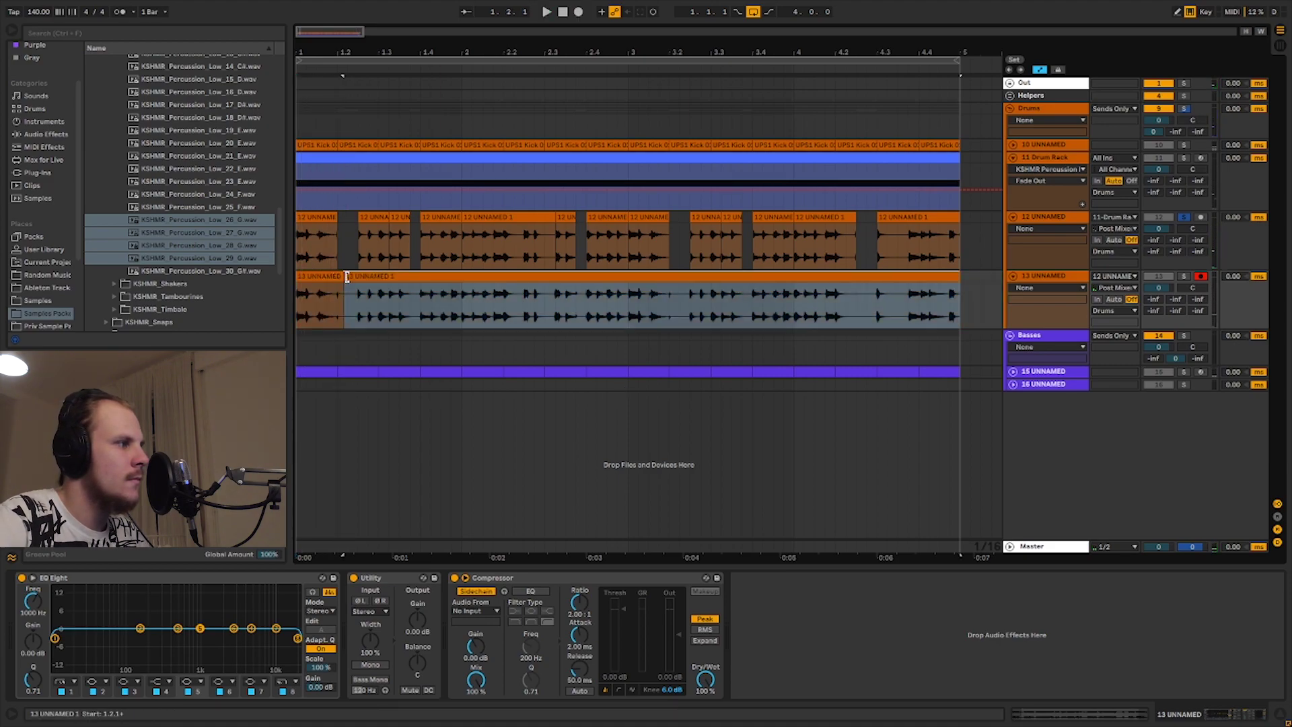
{"action": "left_click_drag", "start_coordinate": [346, 276], "coordinate": [229, 277]}
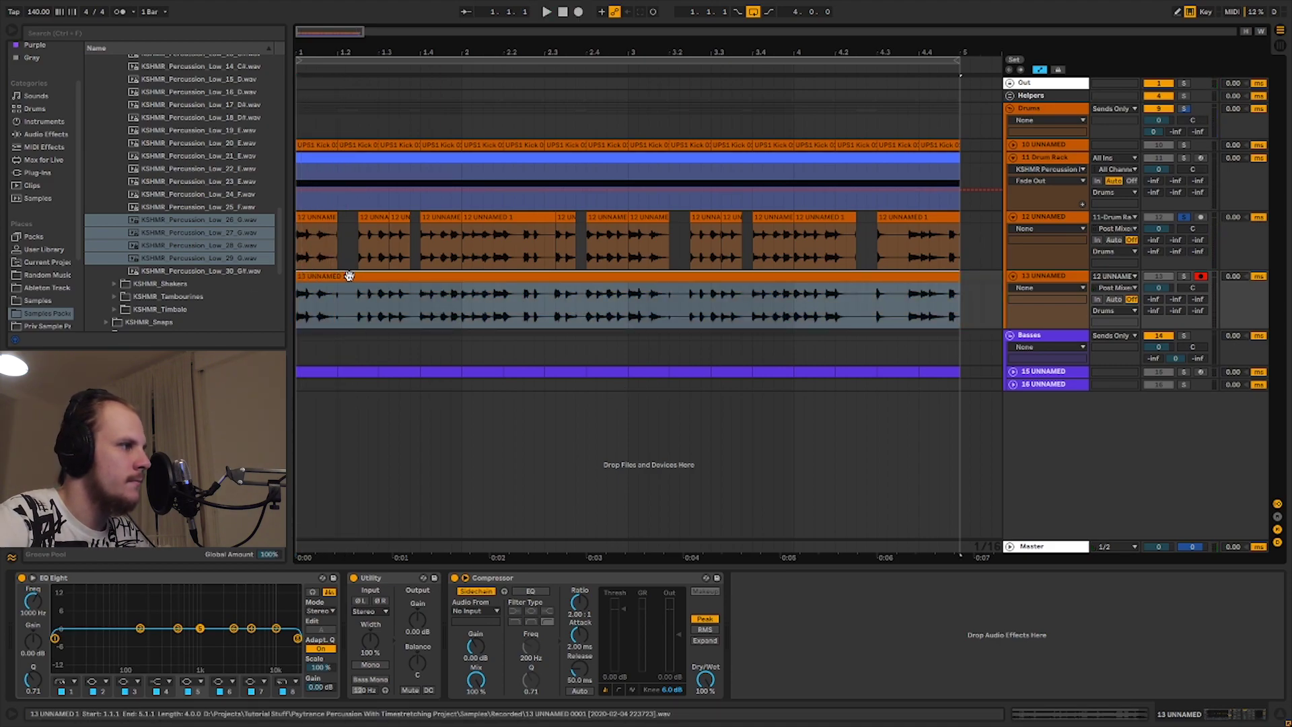
{"action": "key", "text": "ctrl+j"}
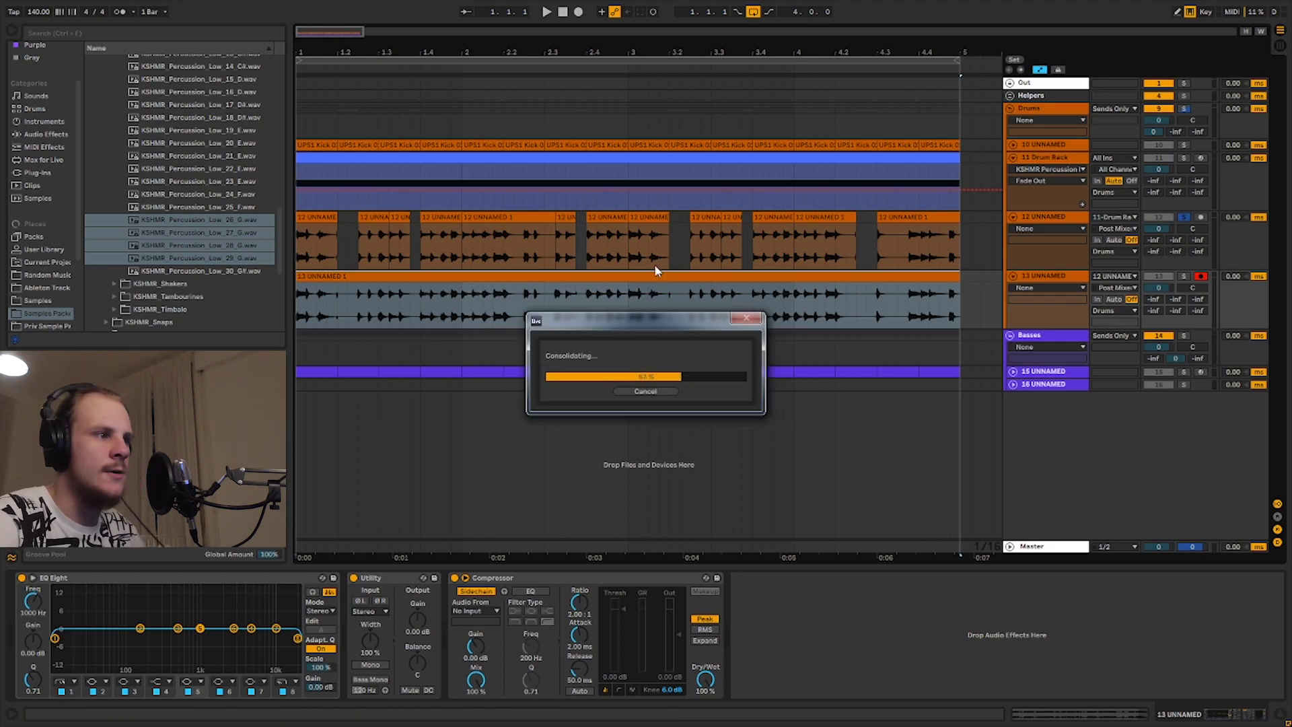
Set the consolidated clip's warp mode to Texture and transpose it to 12 st.
{"action": "double_click", "coordinate": [638, 277]}
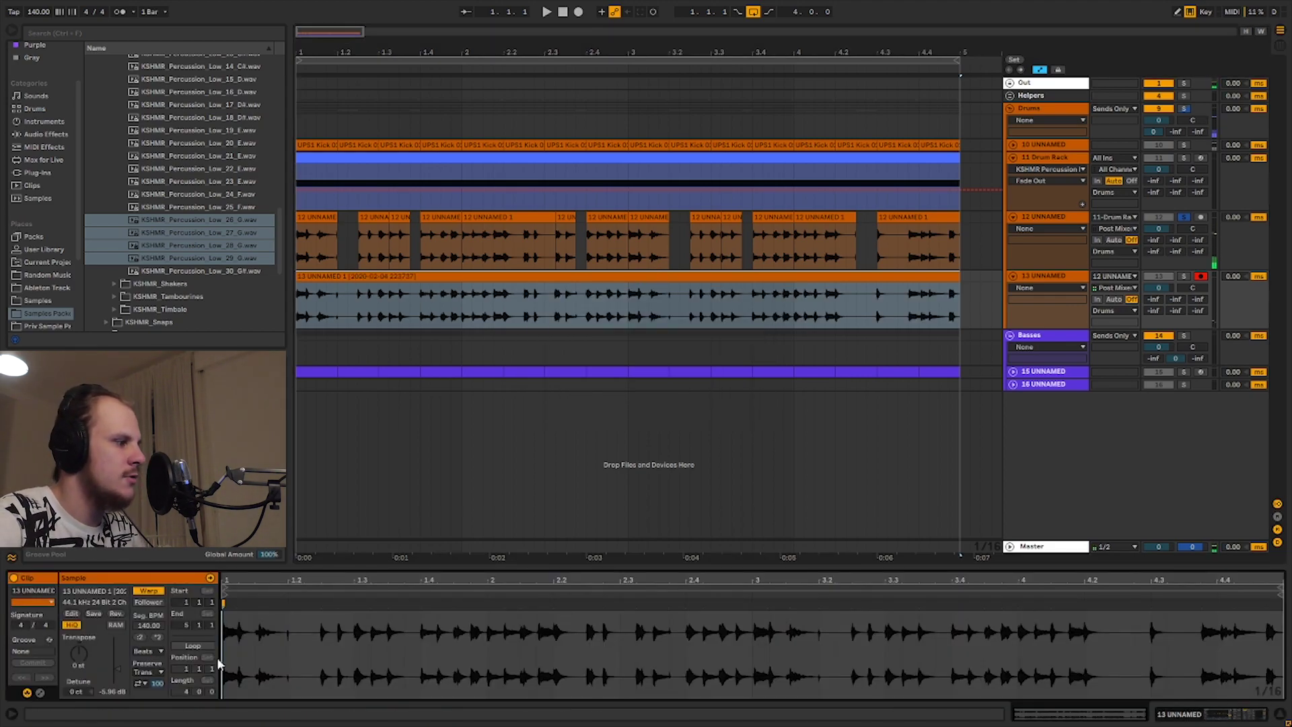
{"action": "left_click", "coordinate": [152, 652]}
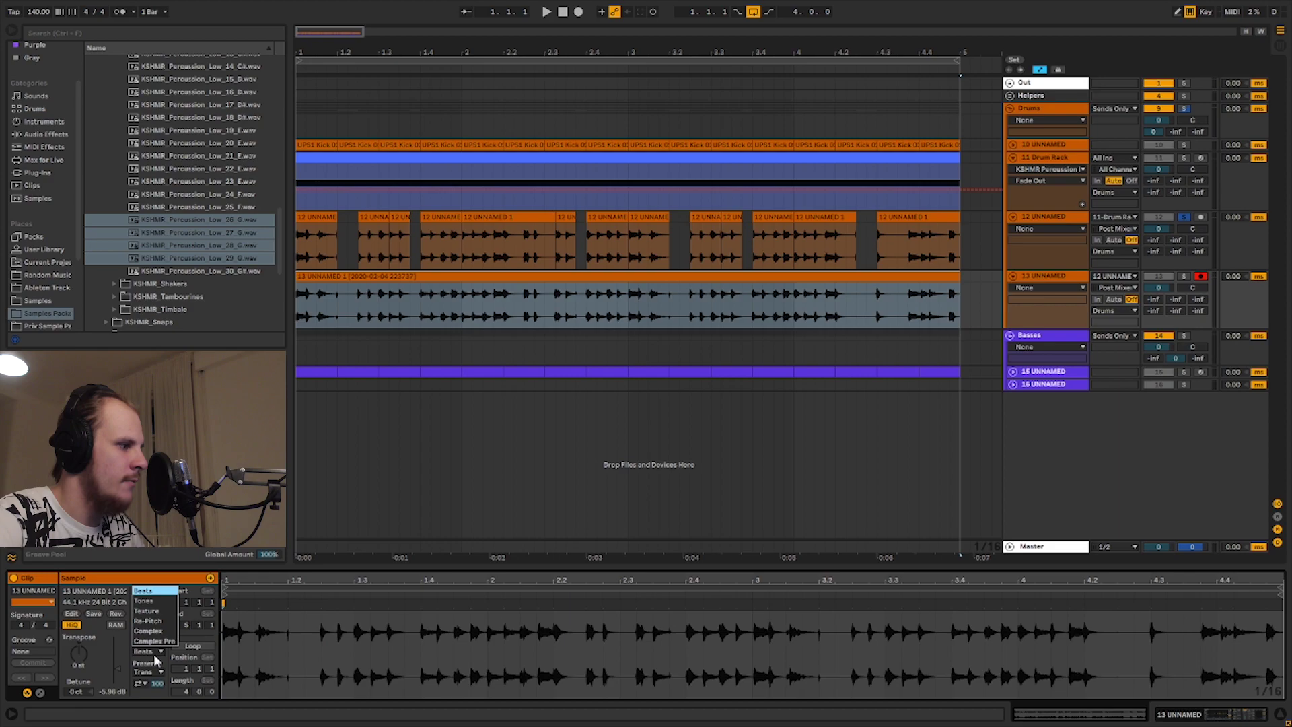
{"action": "left_click", "coordinate": [160, 612]}
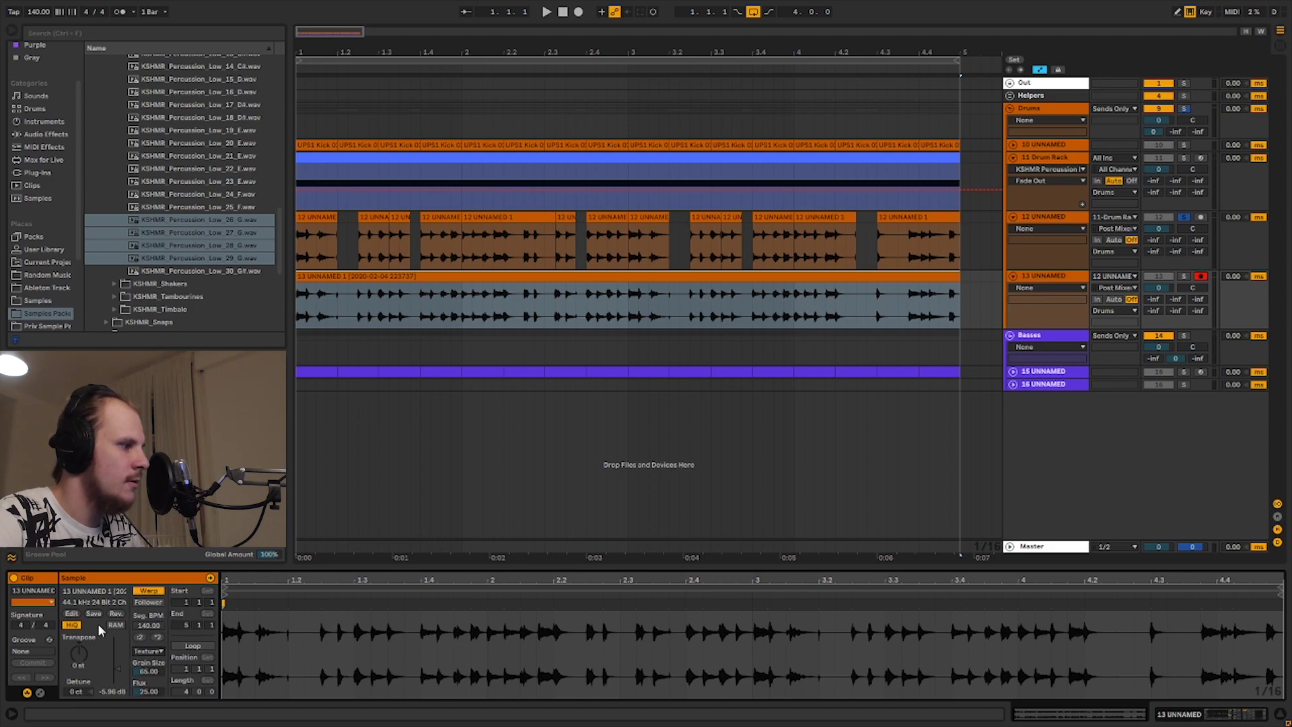
{"action": "left_click_drag", "start_coordinate": [81, 653], "coordinate": [80, 653]}
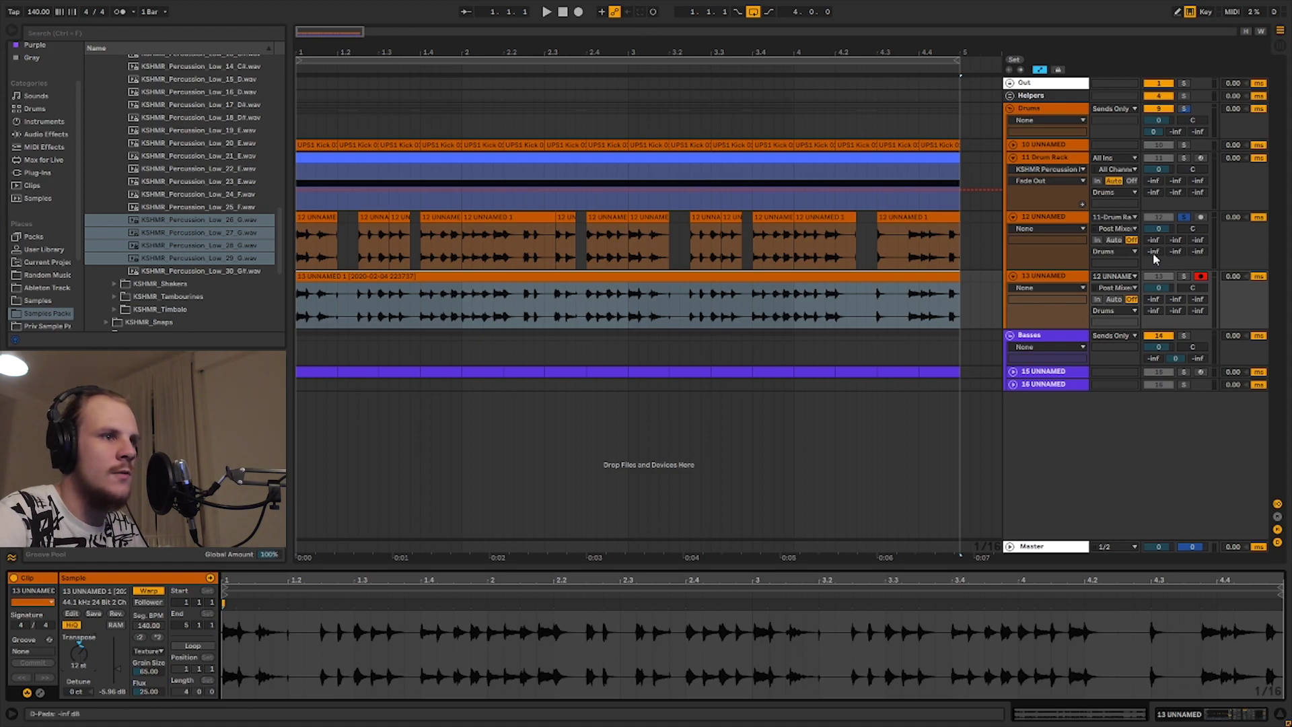
Solo 13 UNNAMED, play the stretched loop, and set the clip's Grain Size to 263.
{"action": "left_click", "coordinate": [1184, 277]}
{"action": "key", "text": "space"}
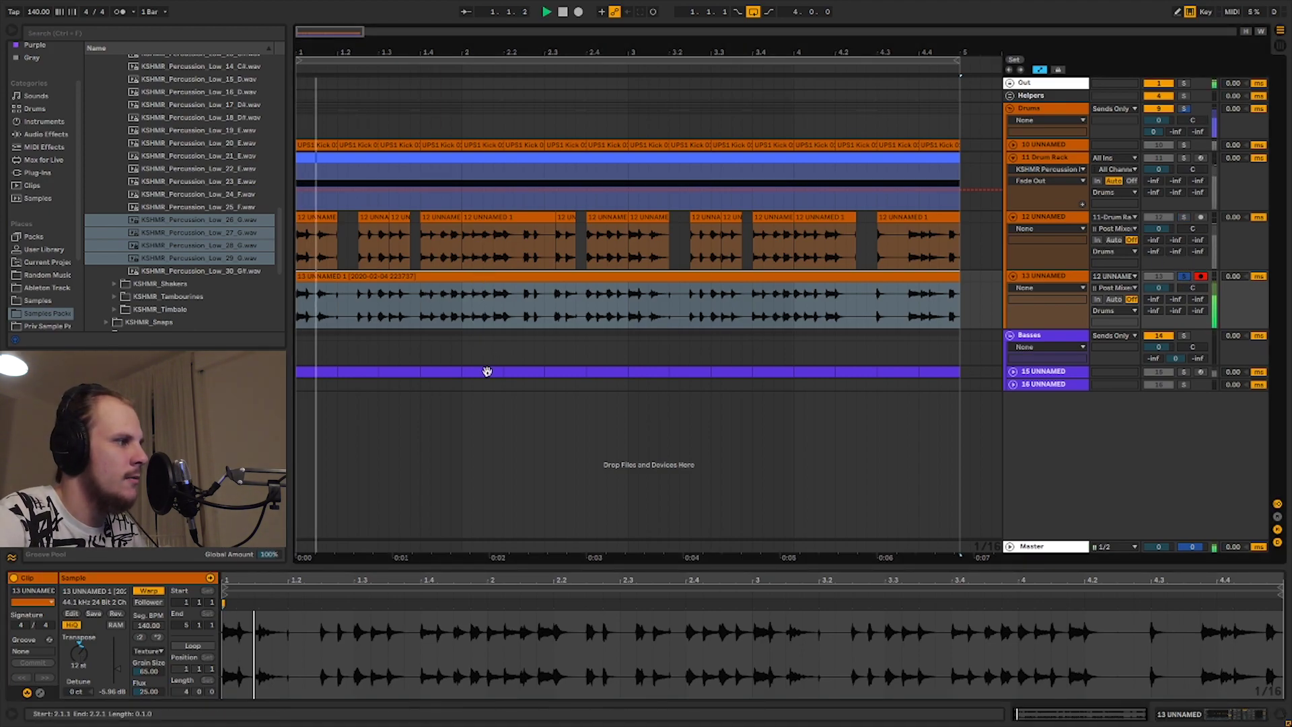
{"action": "left_click_drag", "start_coordinate": [146, 672], "coordinate": [146, 632]}
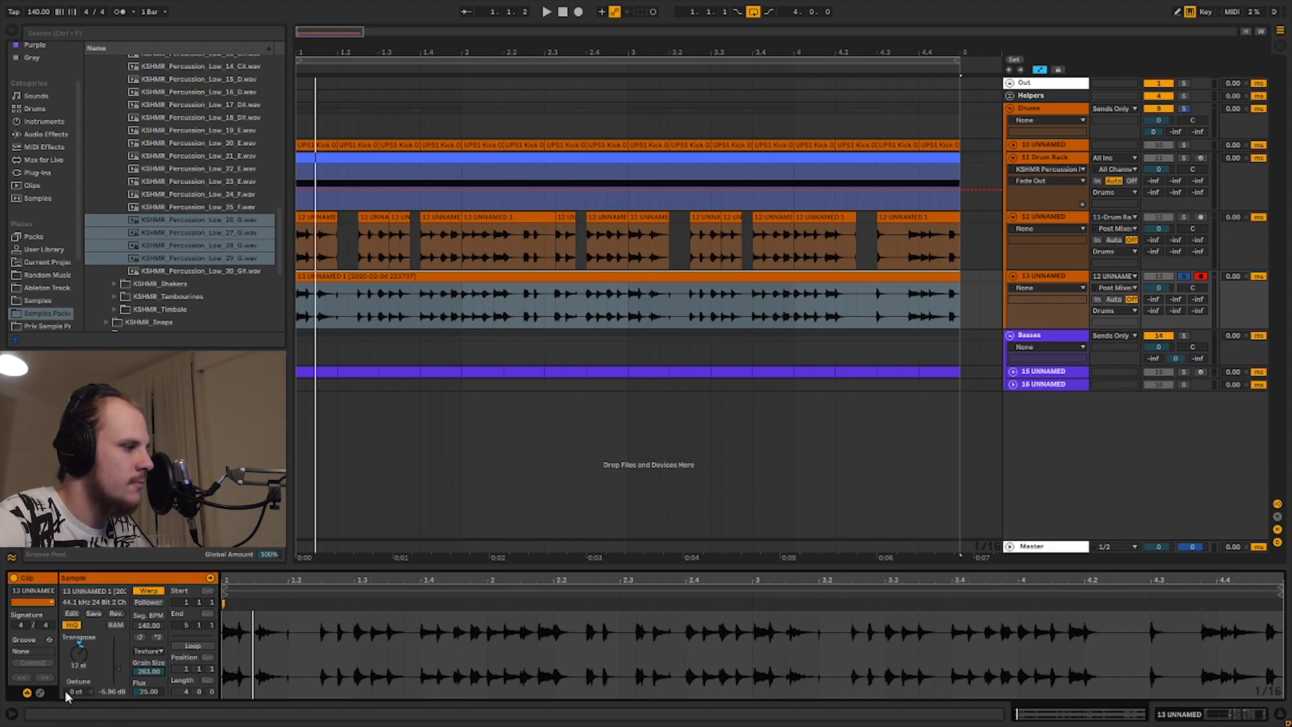
Draw a Grain Size envelope that zigzags between high and low points across the clip's four bars, and play it.
{"action": "left_click", "coordinate": [40, 693]}
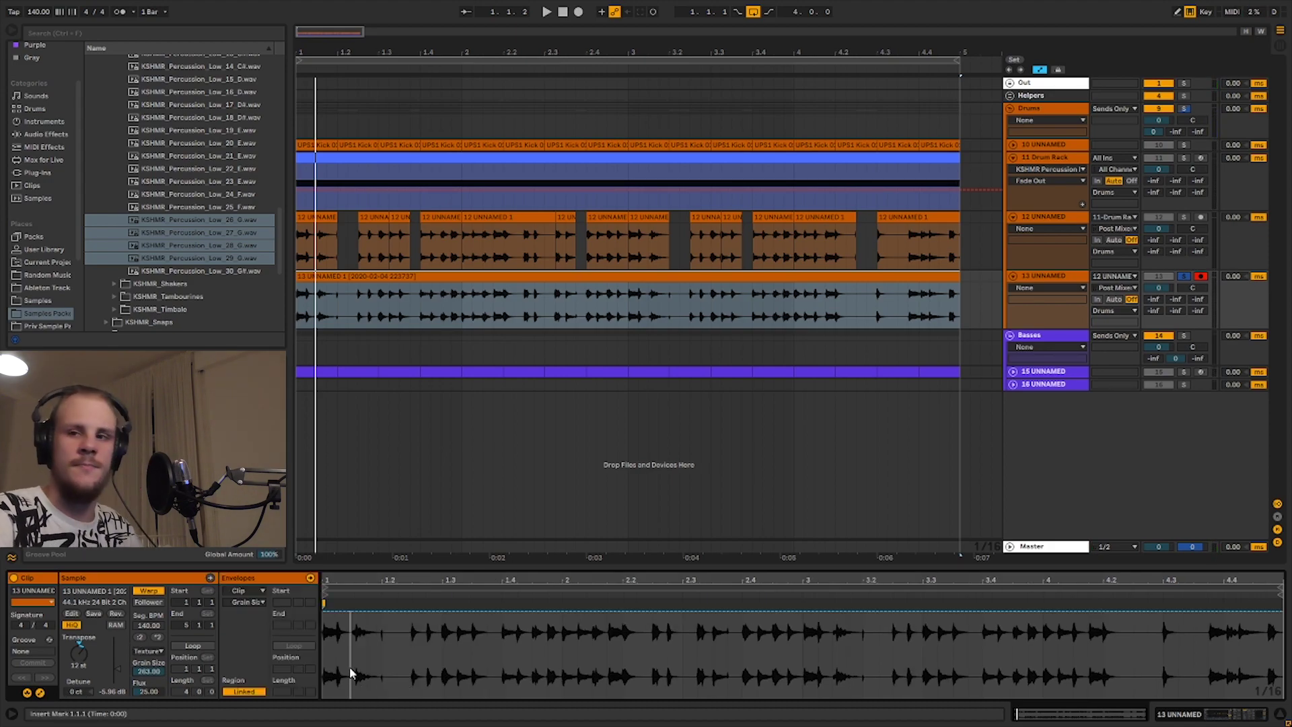
{"action": "left_click", "coordinate": [331, 619]}
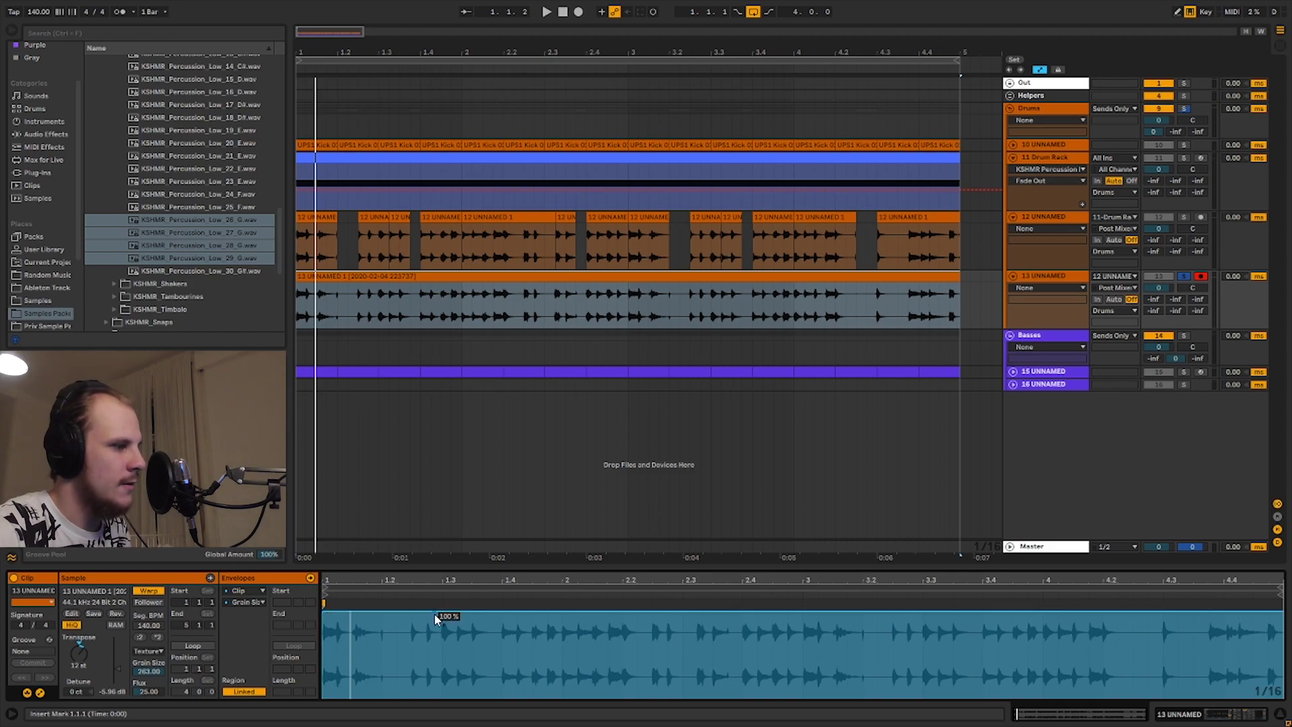
{"action": "left_click_drag", "start_coordinate": [441, 616], "coordinate": [532, 640]}
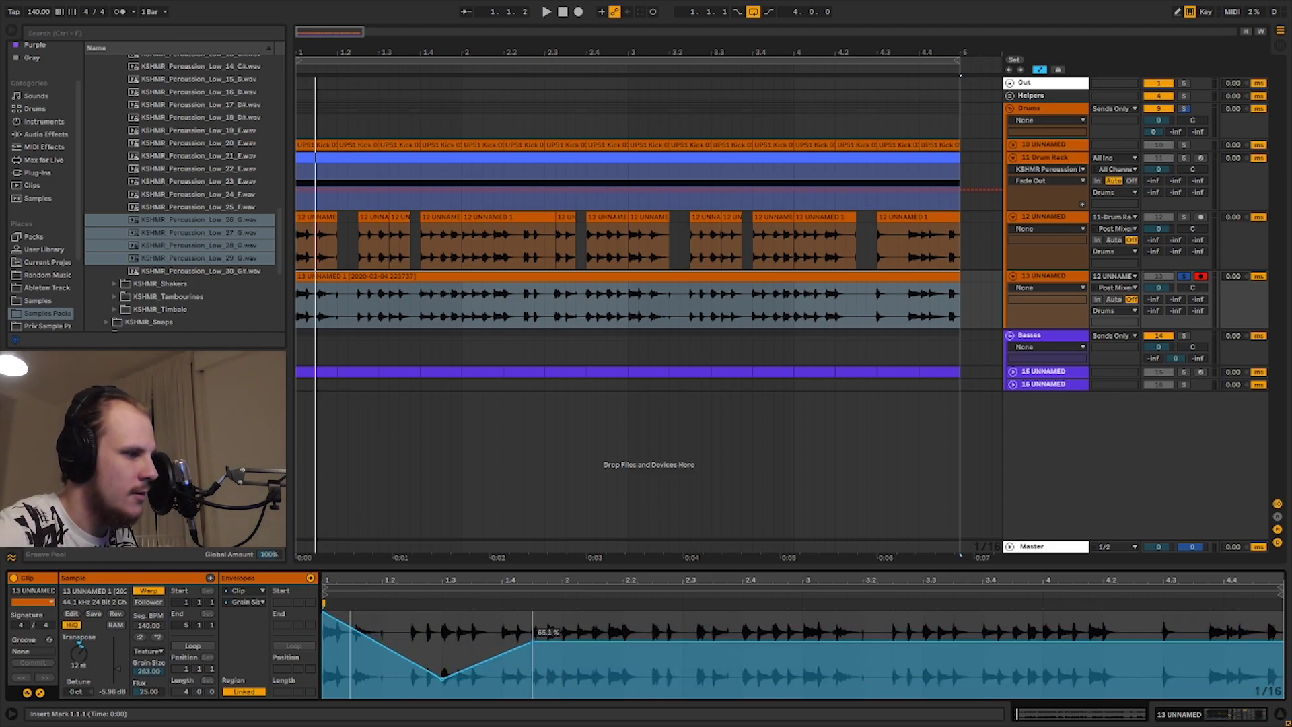
{"action": "left_click_drag", "start_coordinate": [623, 643], "coordinate": [698, 635]}
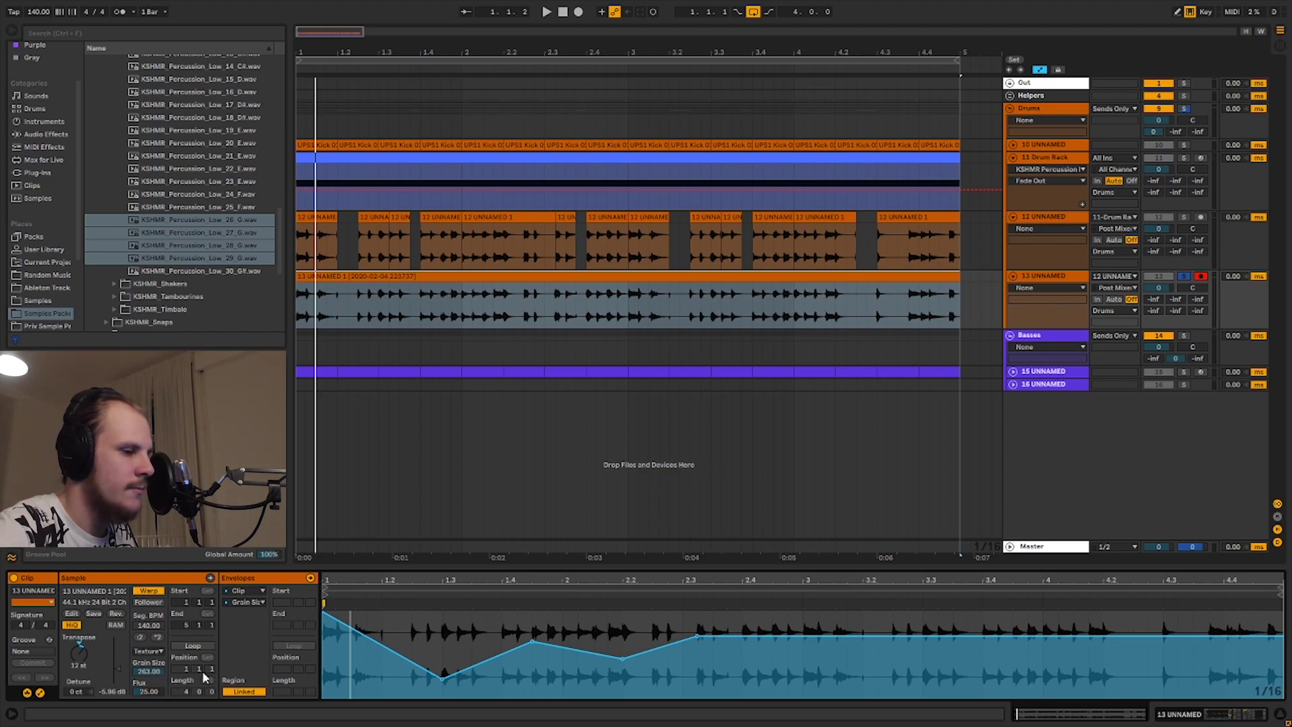
{"action": "left_click_drag", "start_coordinate": [802, 636], "coordinate": [801, 680]}
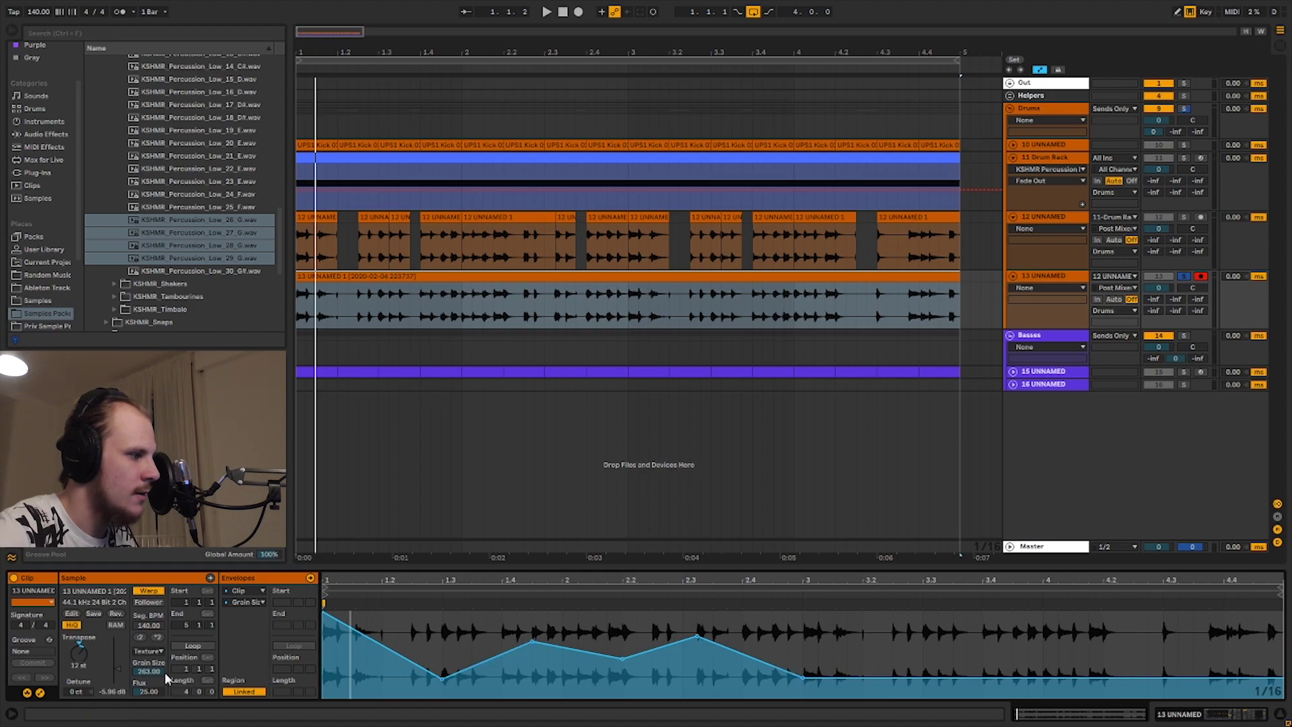
{"action": "left_click_drag", "start_coordinate": [919, 677], "coordinate": [966, 659]}
{"action": "left_click_drag", "start_coordinate": [1066, 660], "coordinate": [1103, 625]}
{"action": "left_click_drag", "start_coordinate": [1188, 612], "coordinate": [1196, 644]}
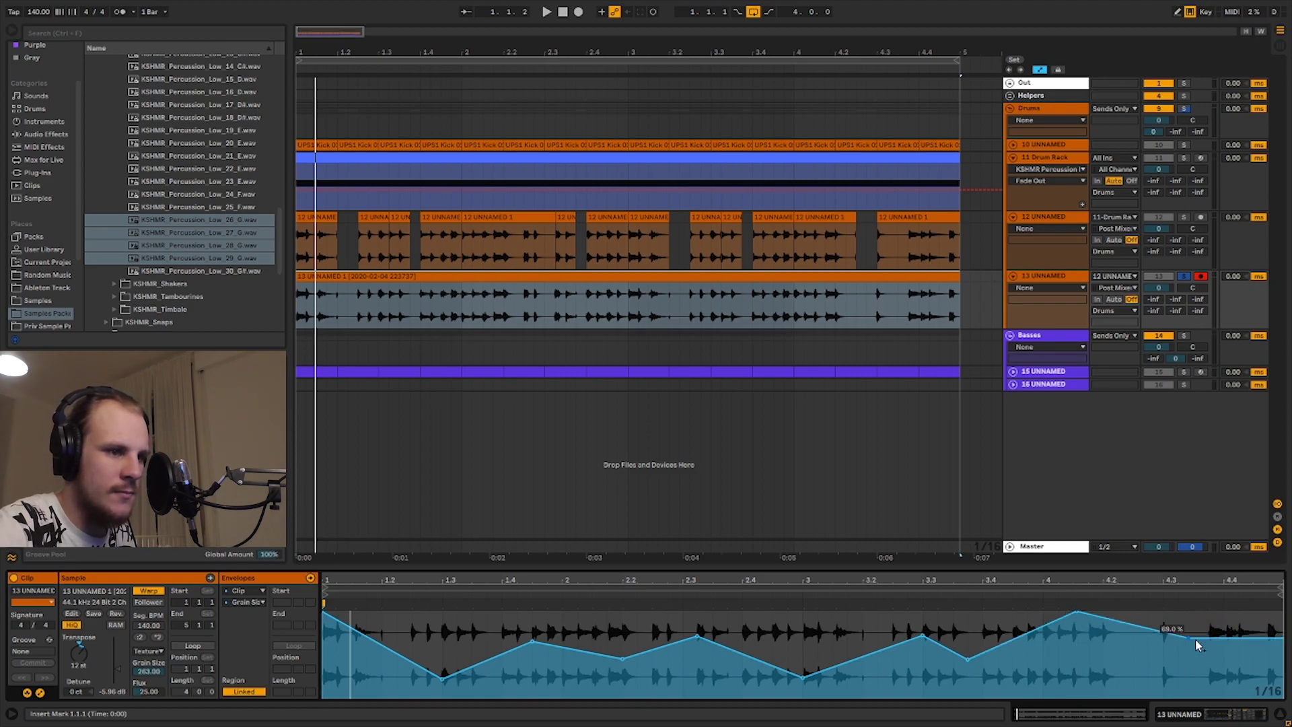
{"action": "left_click_drag", "start_coordinate": [1281, 641], "coordinate": [1280, 613]}
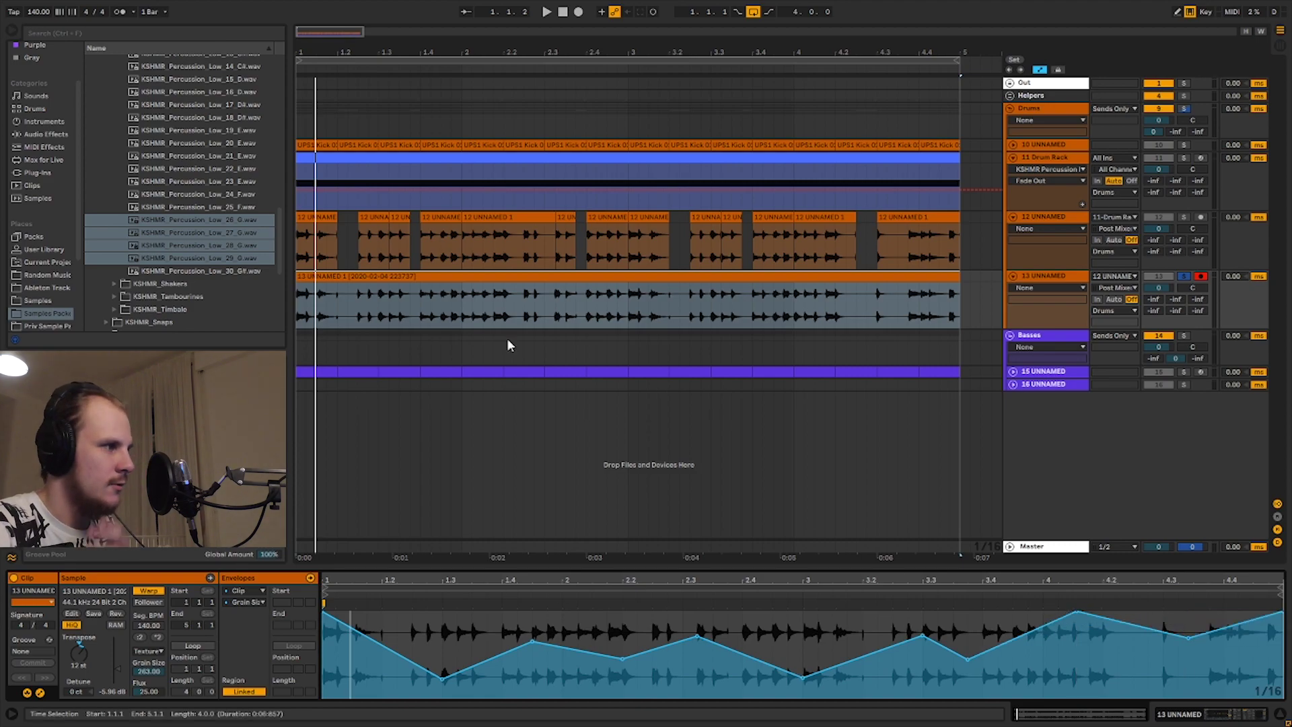
{"action": "key", "text": "space"}
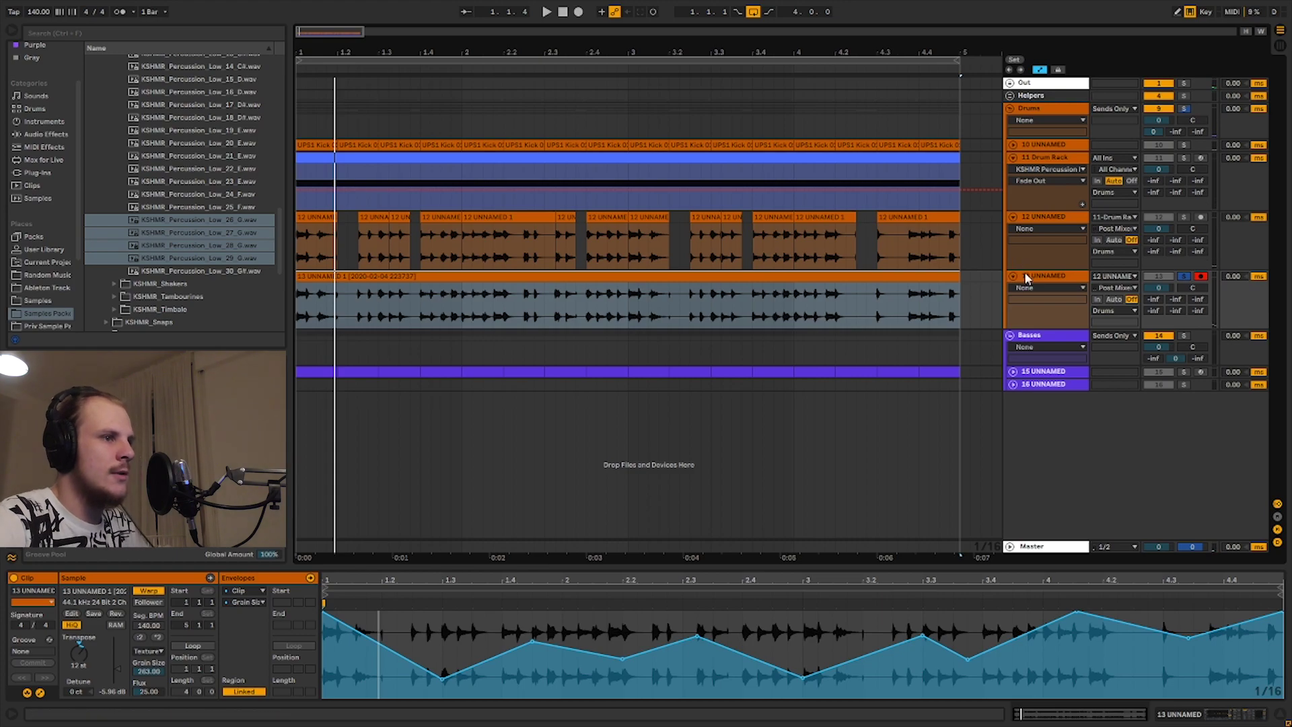
Draw a Transposition envelope rising to about +4 st mid-bar 1 and back to 0, duplicate it over bars 2 to 4, and play the loop.
{"action": "left_click", "coordinate": [80, 656]}
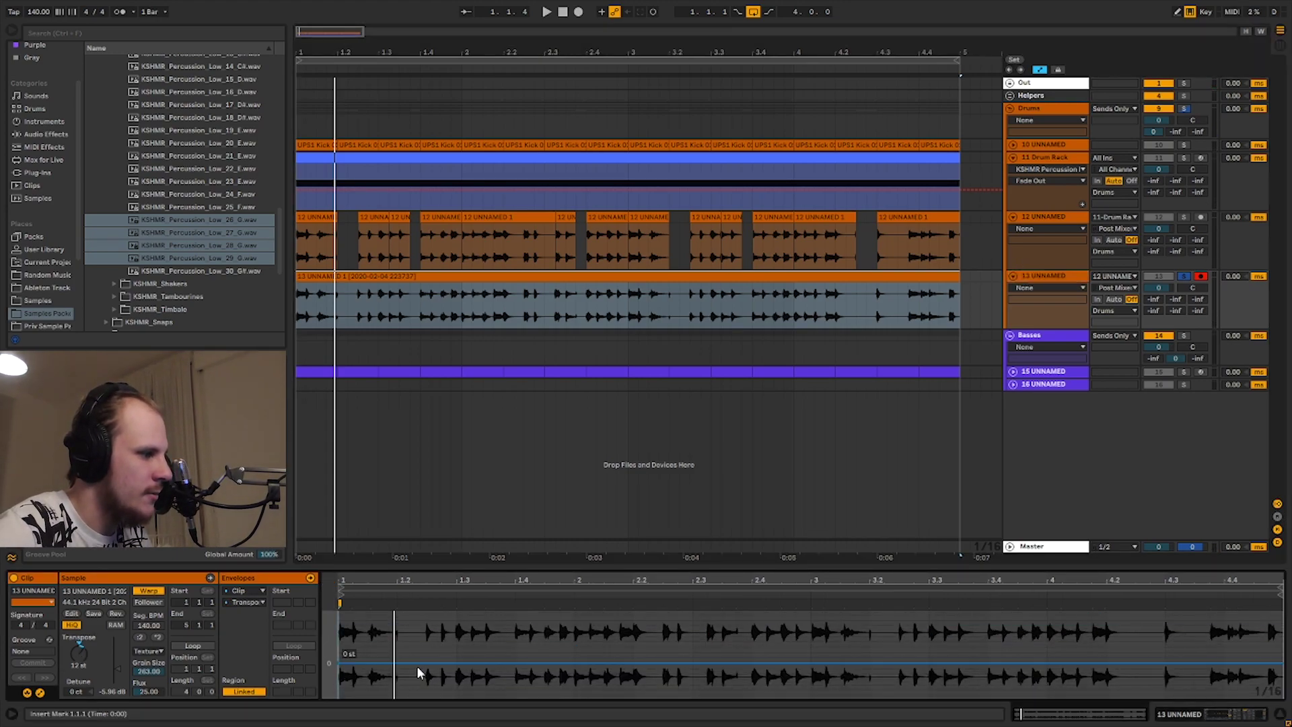
{"action": "left_click_drag", "start_coordinate": [457, 651], "coordinate": [471, 642]}
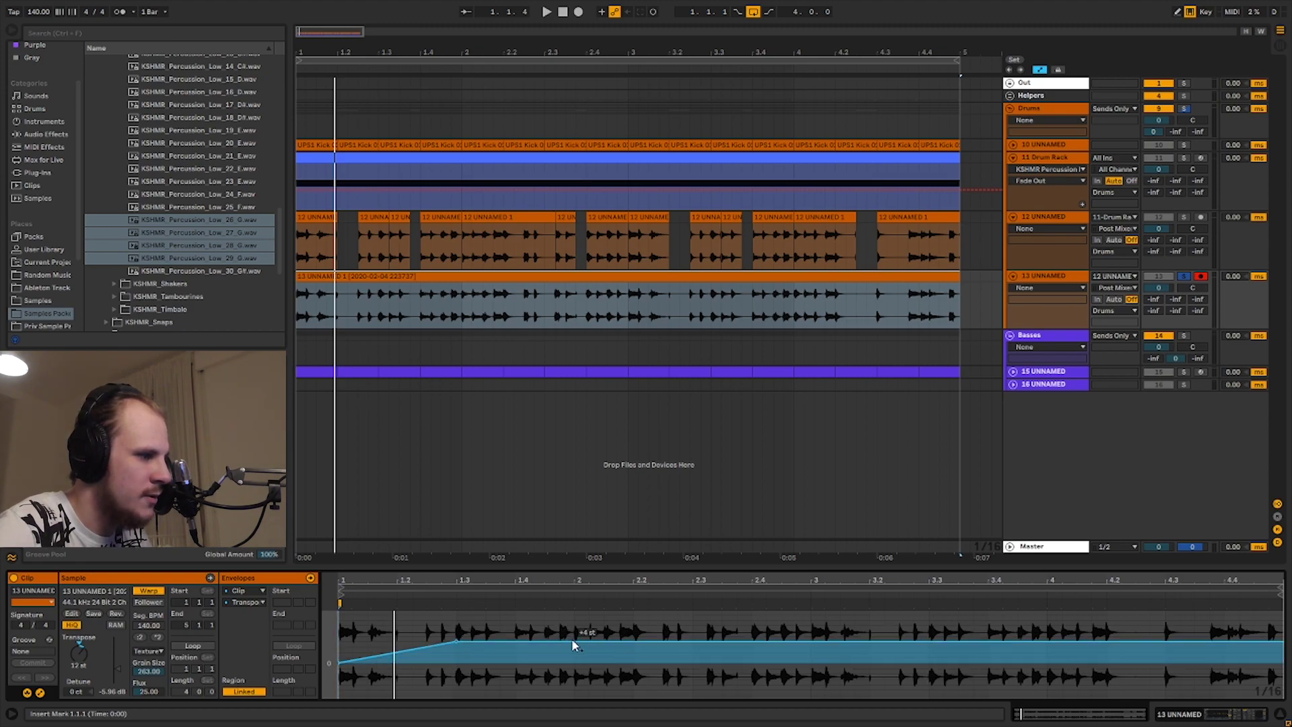
{"action": "left_click_drag", "start_coordinate": [574, 644], "coordinate": [341, 645]}
{"action": "key", "text": "ctrl+d"}
{"action": "key", "text": "ctrl+d"}
{"action": "key", "text": "ctrl+d"}
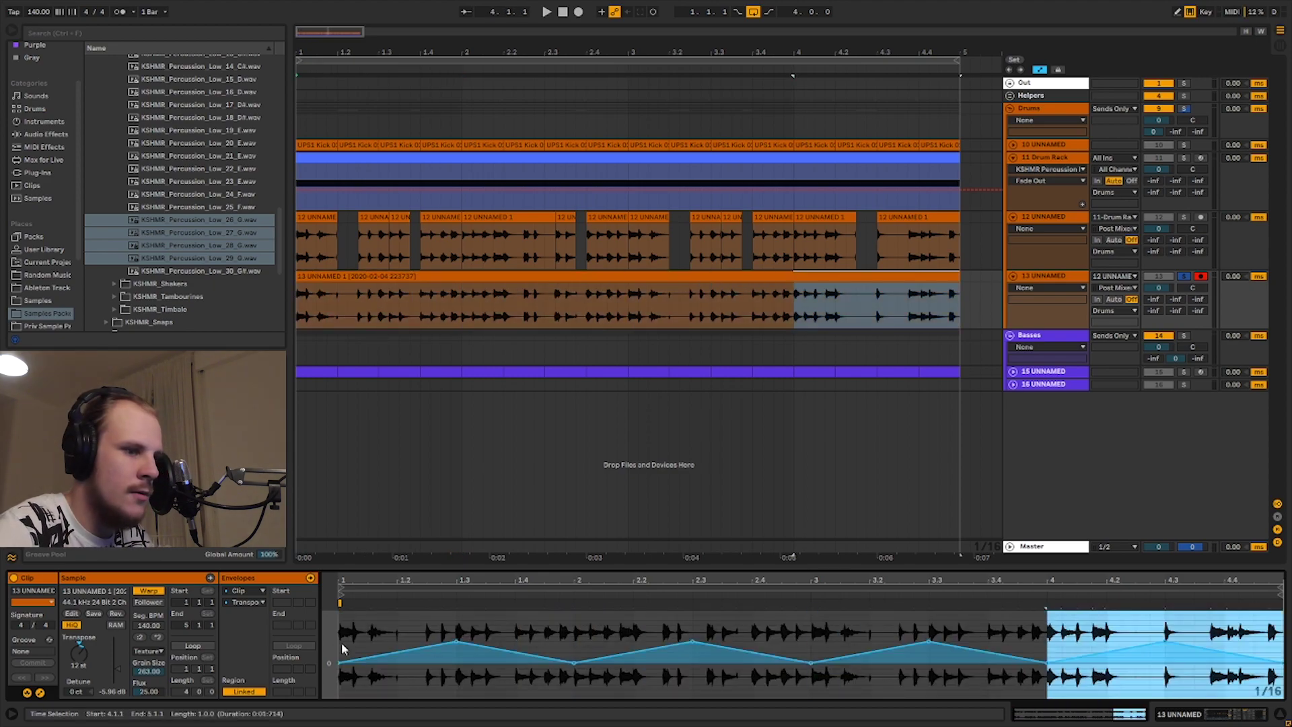
{"action": "left_click", "coordinate": [341, 641]}
{"action": "key", "text": "space"}
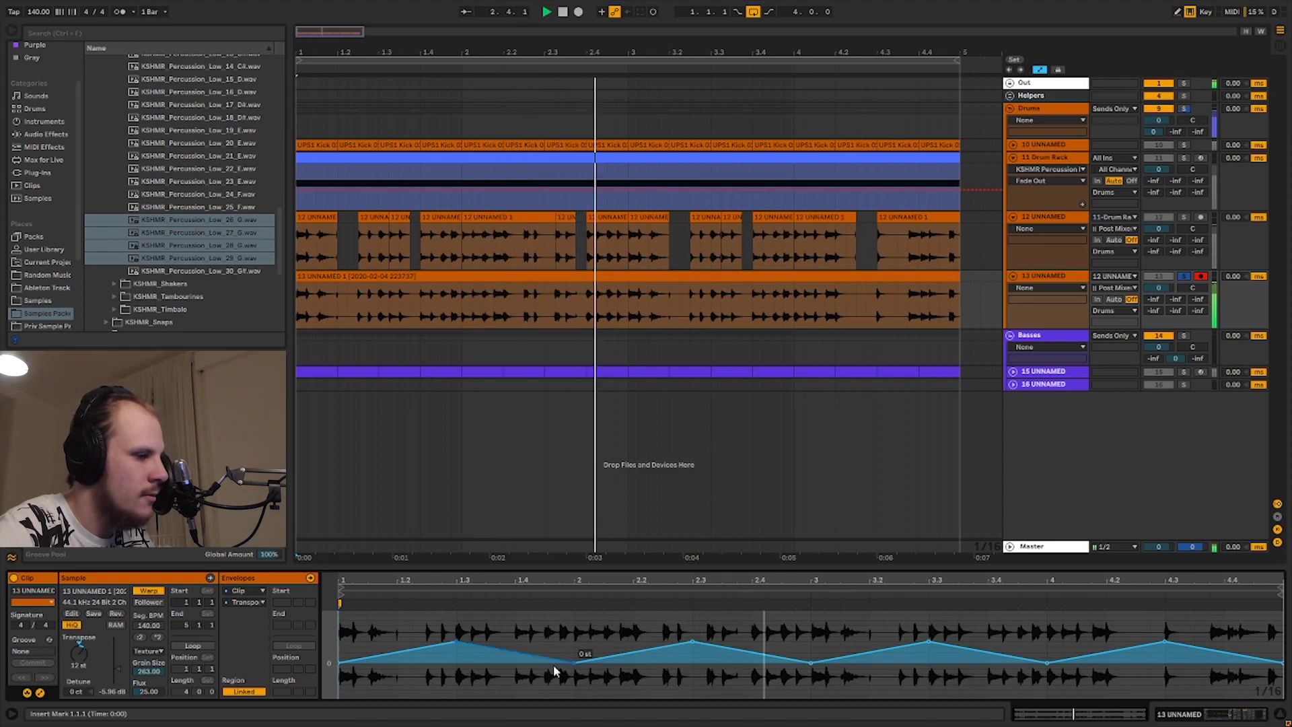
Turn bar 2's Transposition peak into a dip below 0 st, duplicate bars 1–2 over bars 3–4, and play the result.
{"action": "left_click_drag", "start_coordinate": [740, 636], "coordinate": [693, 669]}
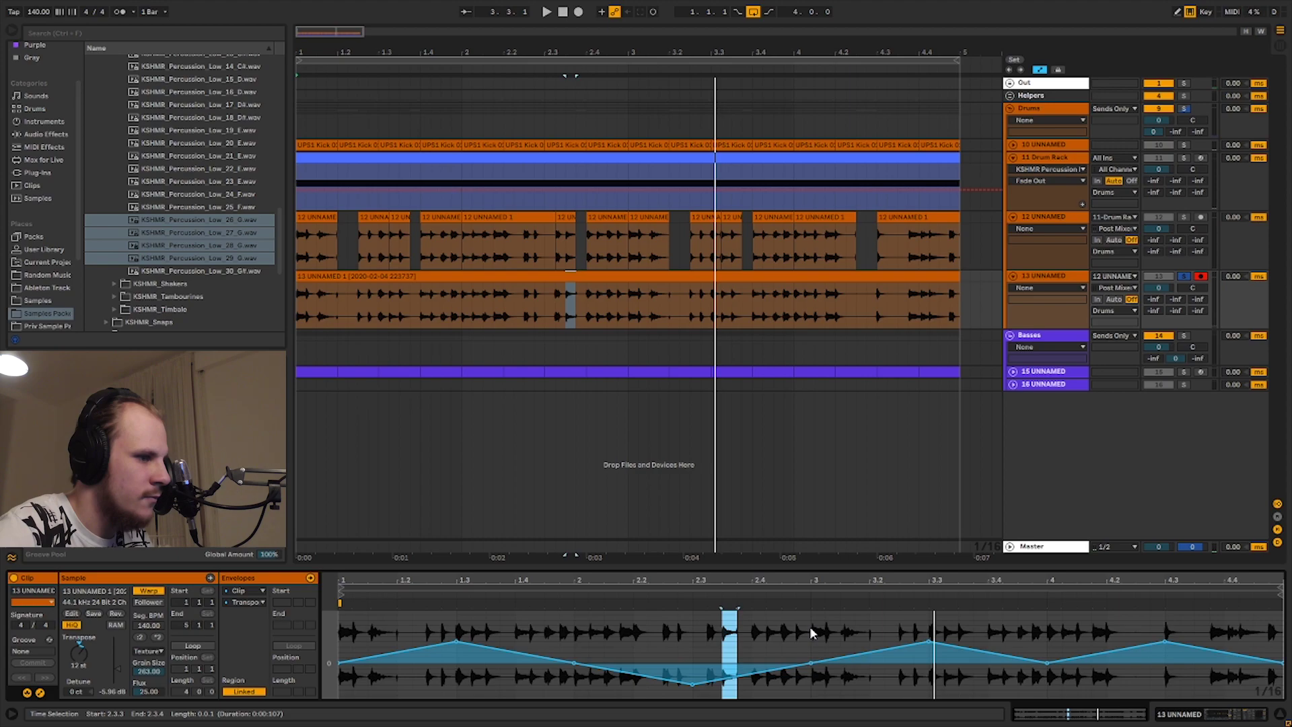
{"action": "left_click_drag", "start_coordinate": [812, 632], "coordinate": [342, 643]}
{"action": "key", "text": "ctrl+d"}
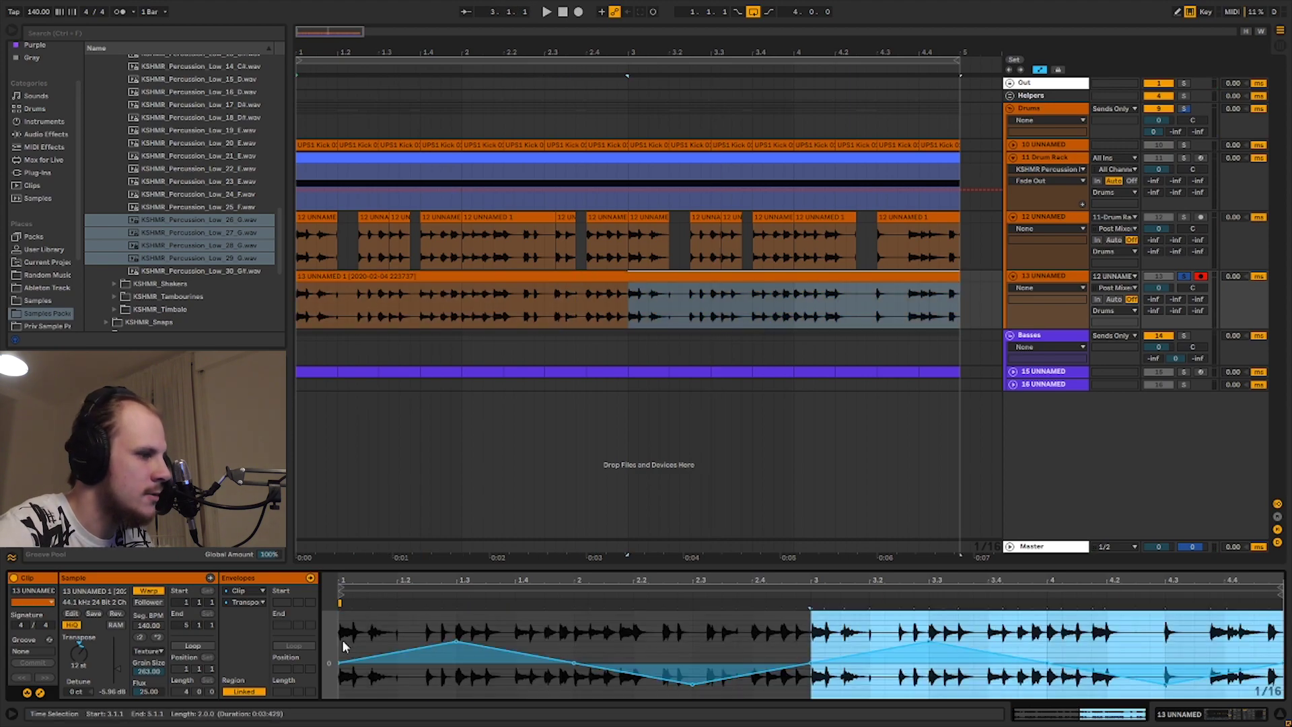
{"action": "key", "text": "space"}
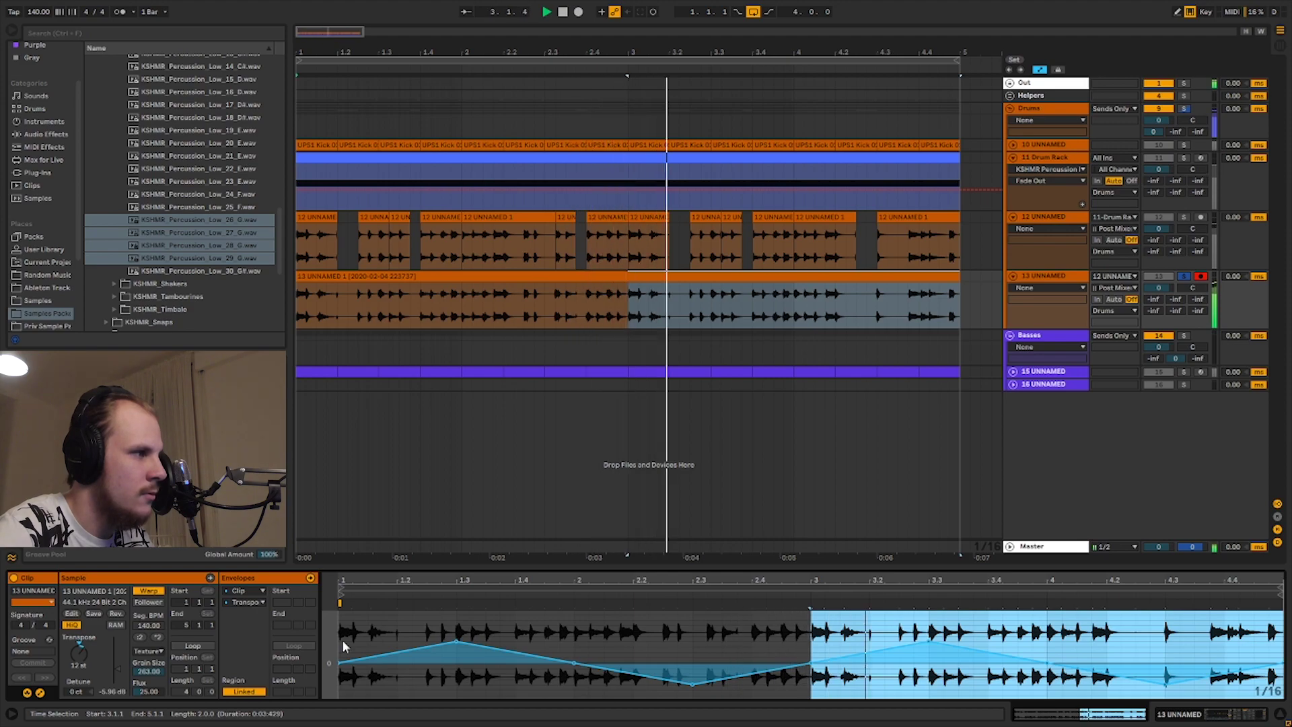
Add a Delay effect before EQ Eight in the 13 UNNAMED track's device chain.
{"action": "left_click", "coordinate": [1056, 277]}
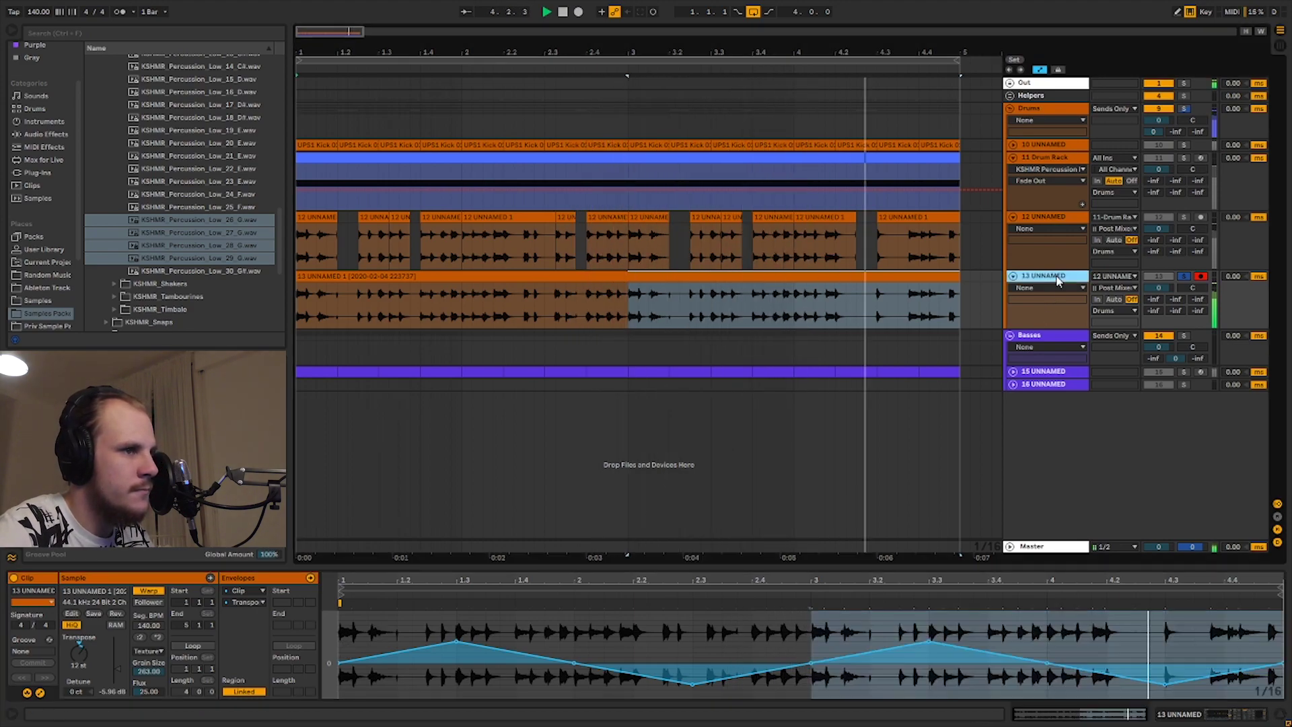
{"action": "double_click", "coordinate": [1056, 279]}
{"action": "key", "text": "space"}
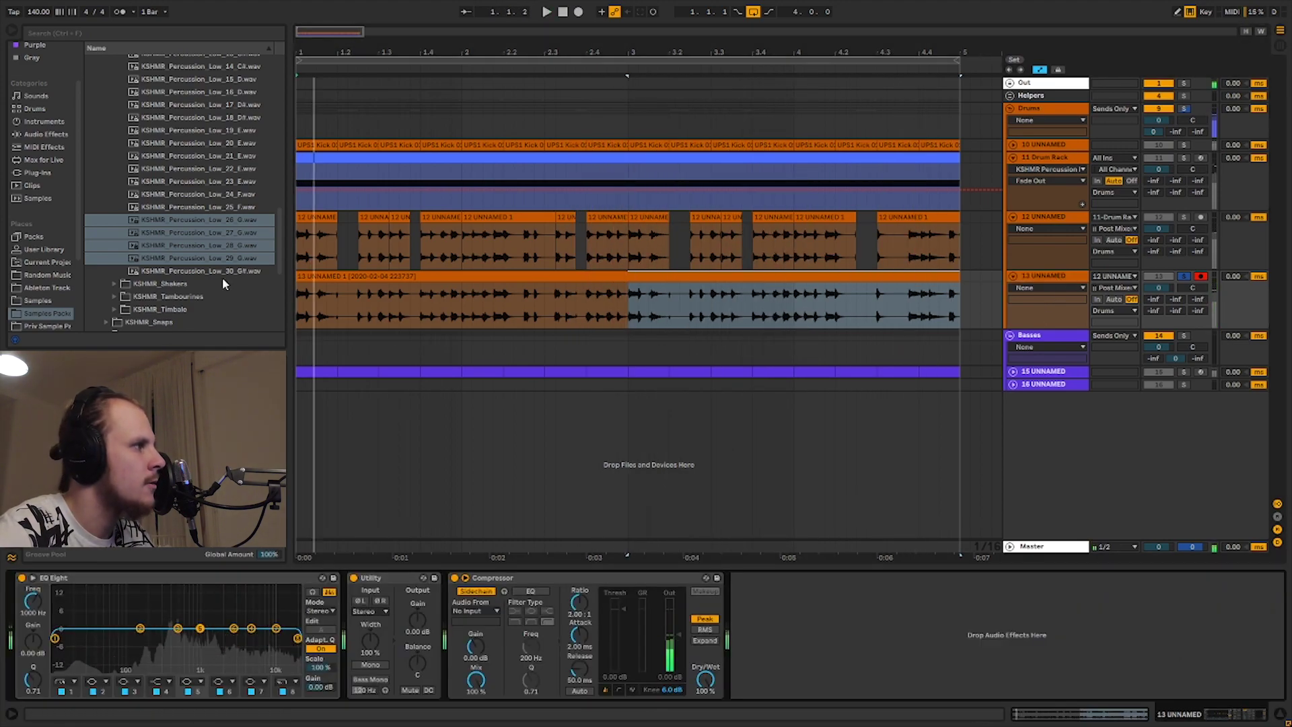
{"action": "left_click", "coordinate": [54, 138]}
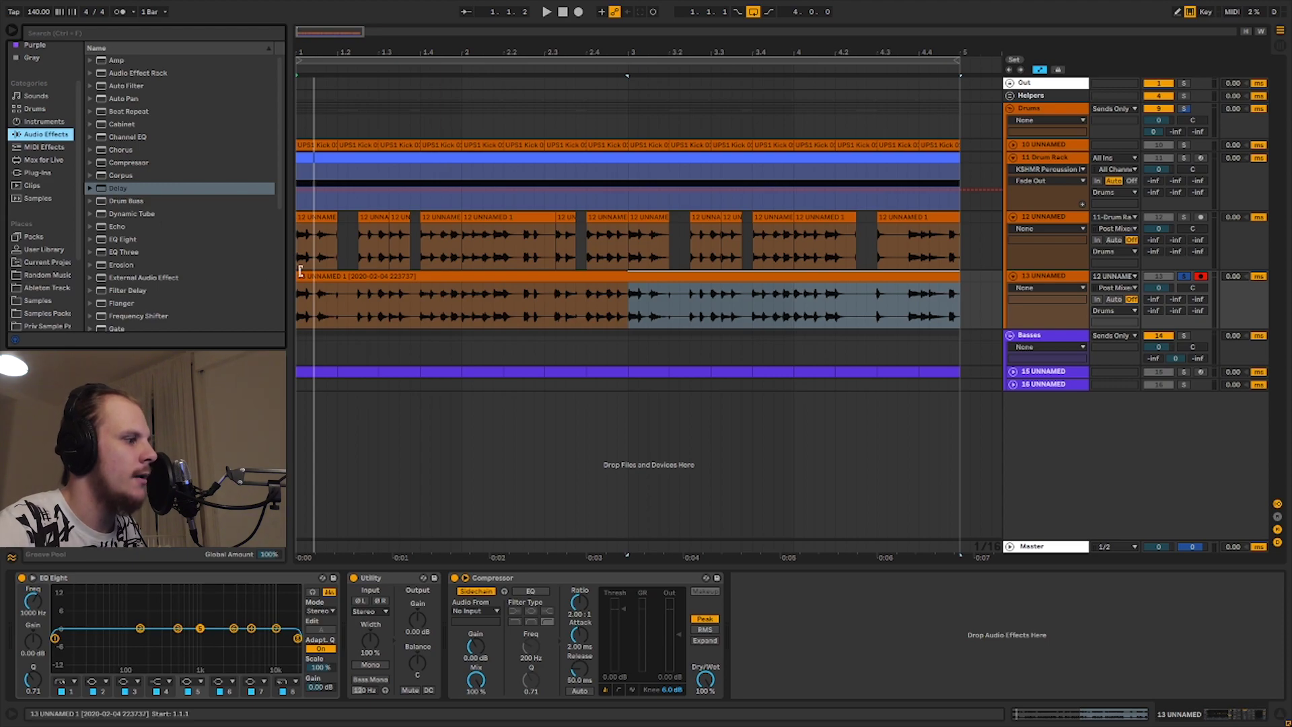
{"action": "left_click", "coordinate": [117, 189]}
{"action": "left_click", "coordinate": [67, 631]}
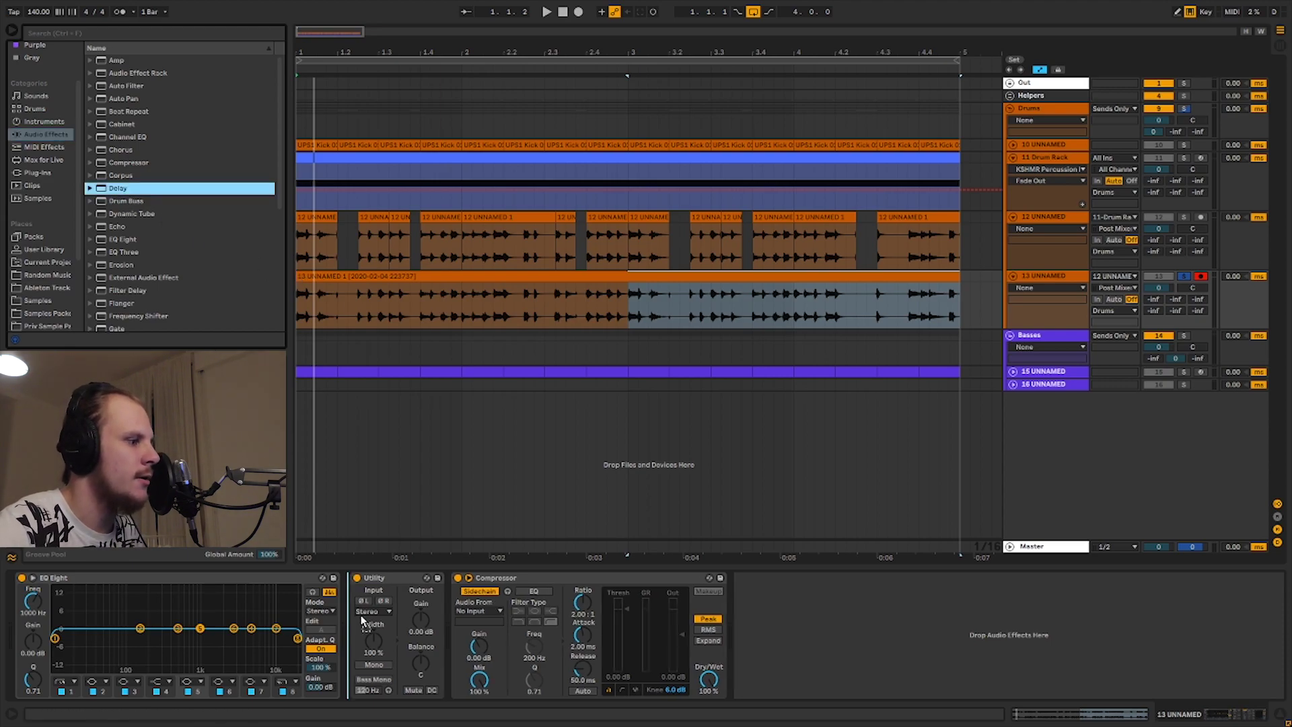
{"action": "left_click_drag", "start_coordinate": [74, 616], "coordinate": [75, 615]}
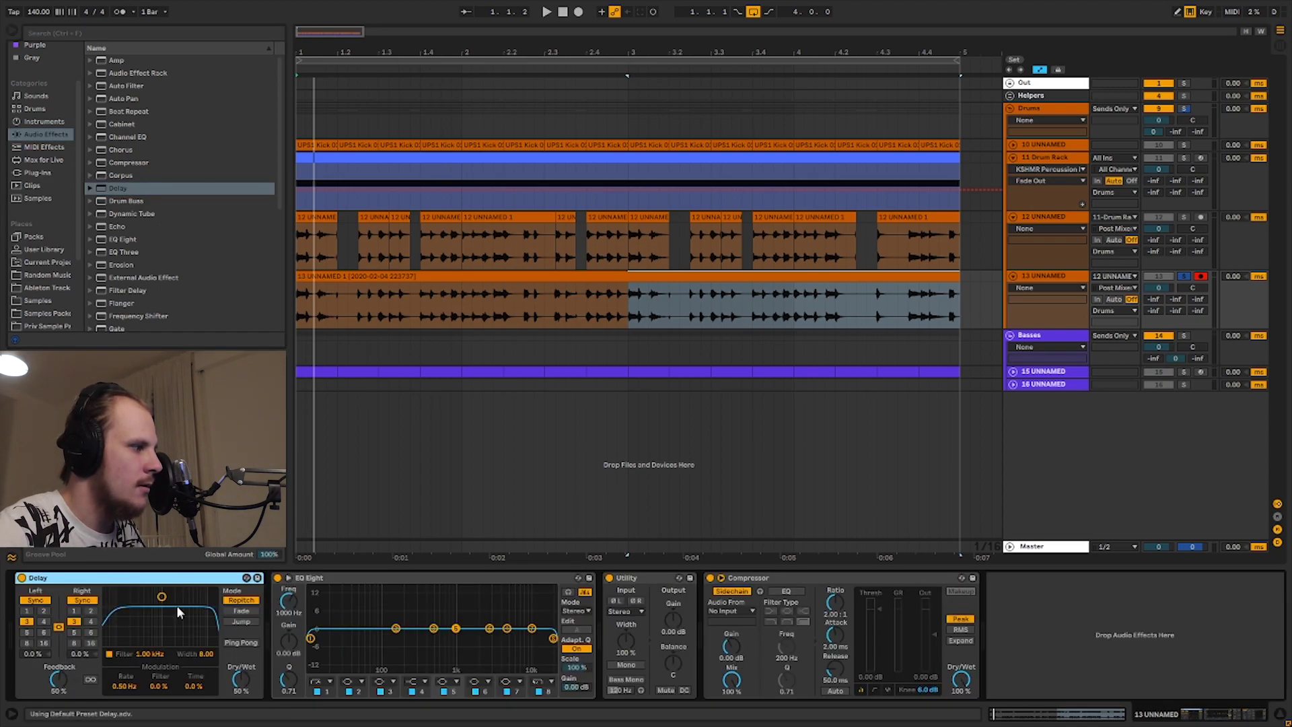
Enable Ping Pong on the Delay and set its Dry/Wet to 25% and Feedback to 28%.
{"action": "left_click", "coordinate": [241, 642]}
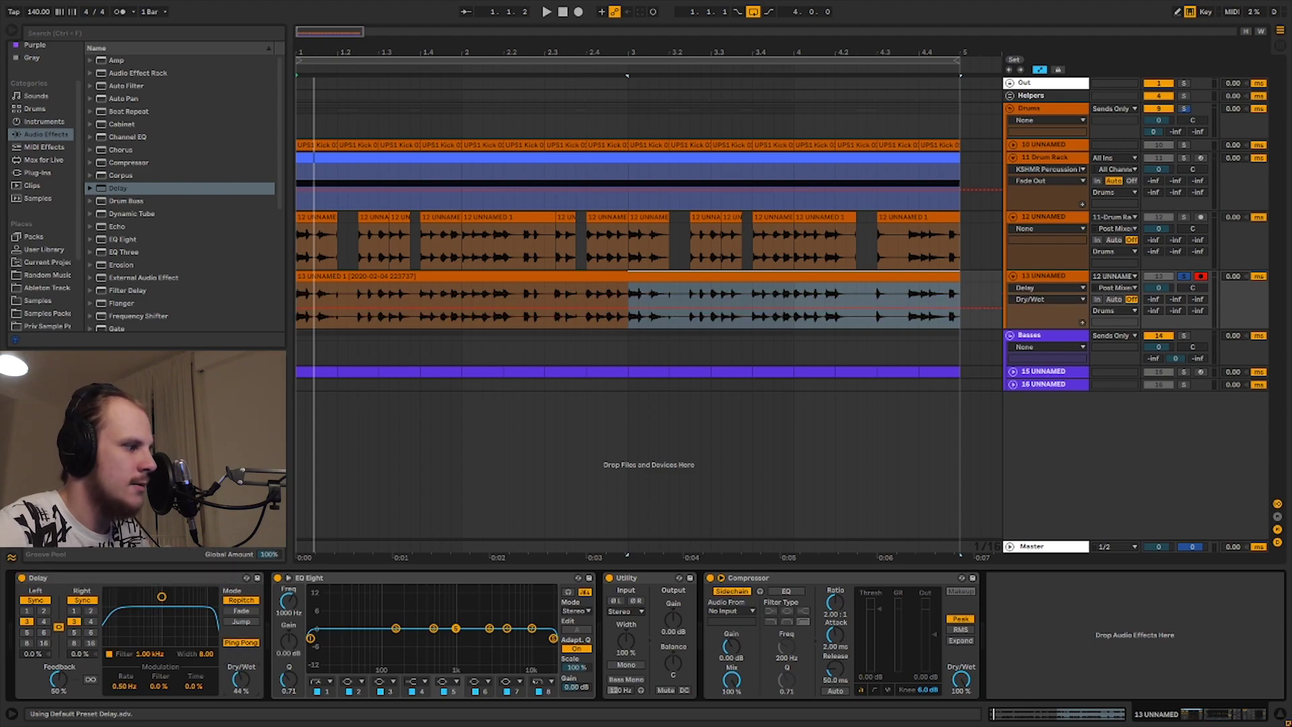
{"action": "left_click_drag", "start_coordinate": [240, 680], "coordinate": [240, 696]}
{"action": "left_click_drag", "start_coordinate": [59, 679], "coordinate": [58, 678]}
{"action": "left_click", "coordinate": [327, 277]}
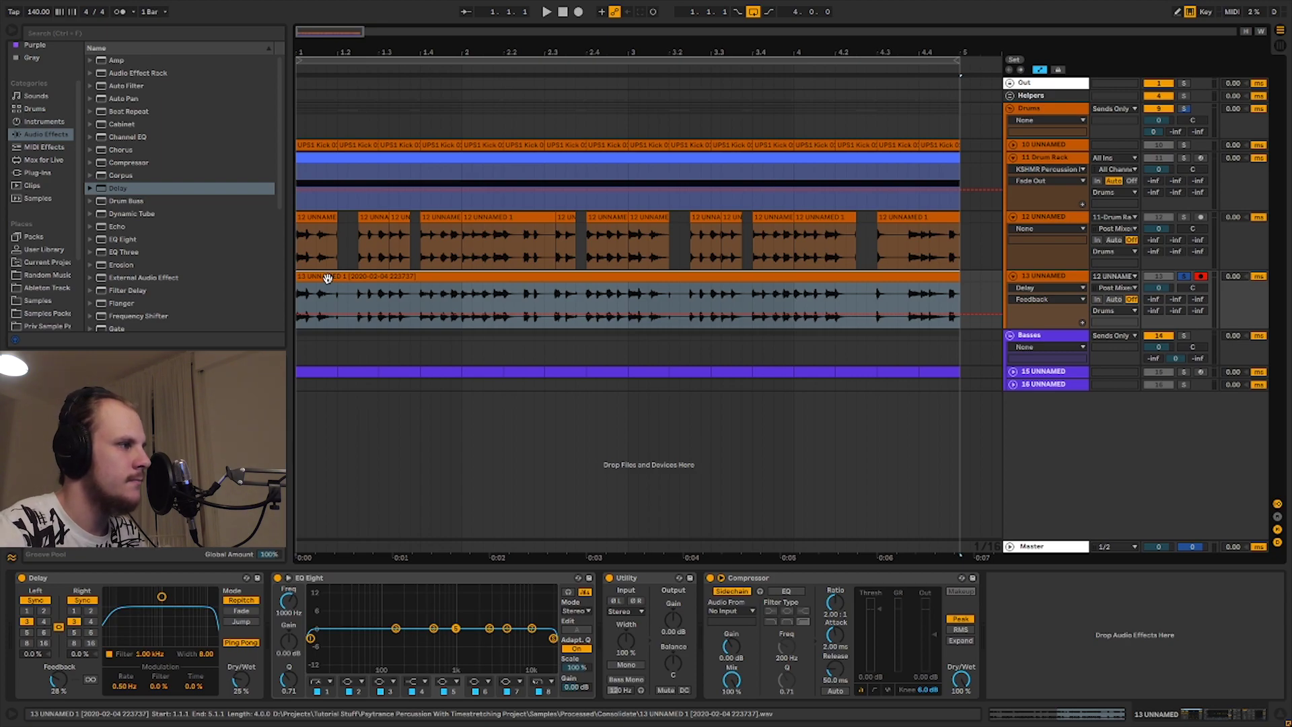
Play the loop and raise EQ Eight's band 1 low-cut frequency to about 288 Hz.
{"action": "key", "text": "space"}
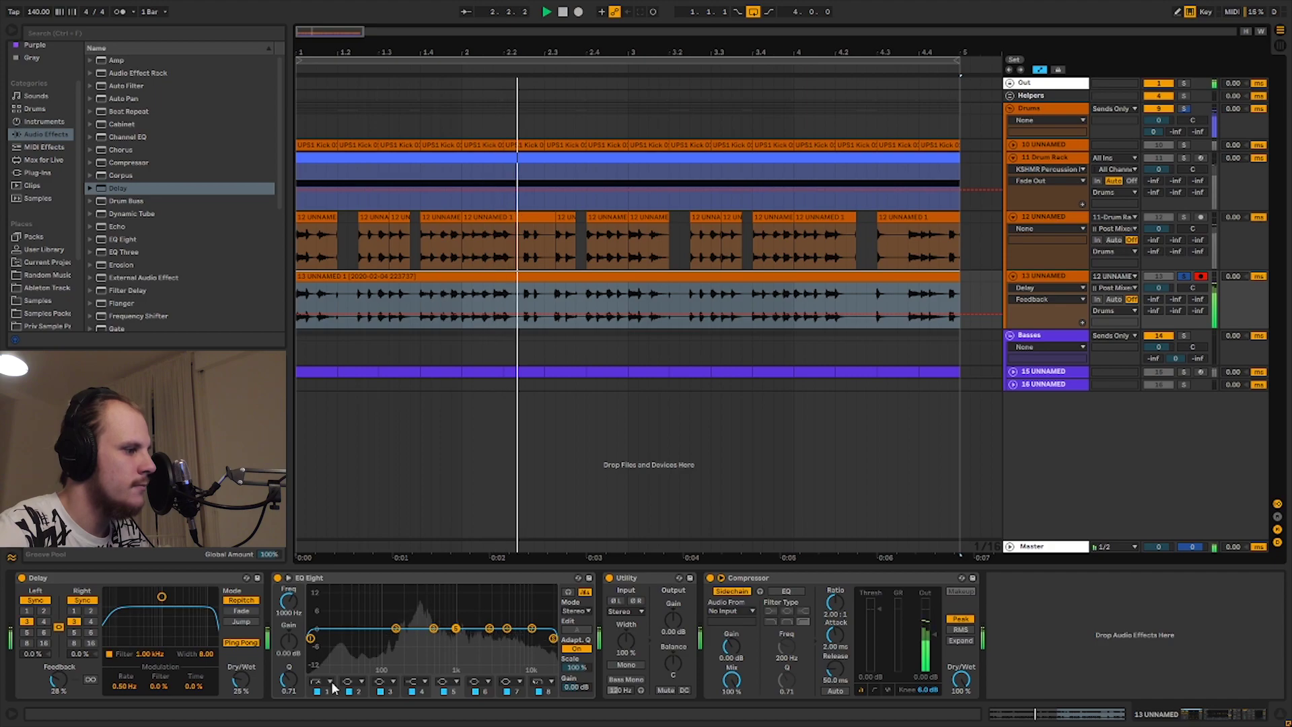
{"action": "left_click_drag", "start_coordinate": [310, 637], "coordinate": [417, 638]}
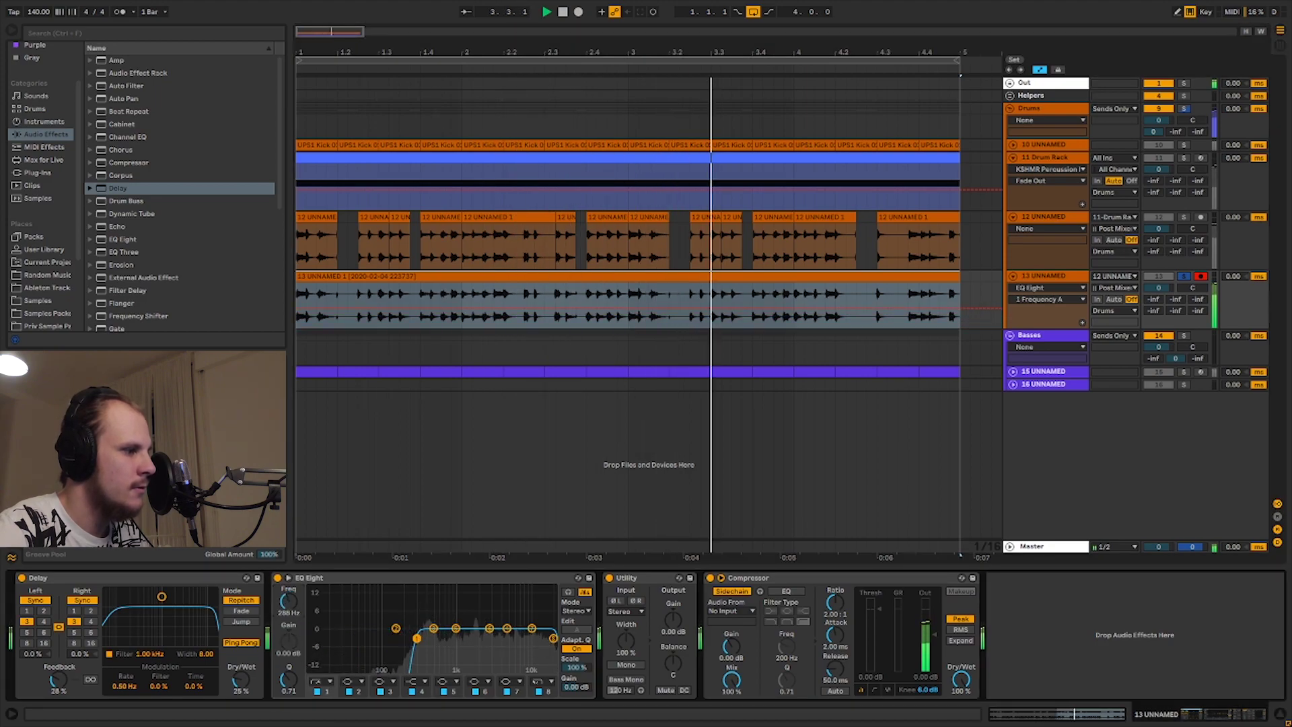
Insert the Xfer Records LFOTool_x64 effect between Utility and Compressor in the 13 UNNAMED track's device chain.
{"action": "left_click", "coordinate": [49, 172]}
{"action": "left_click", "coordinate": [90, 74]}
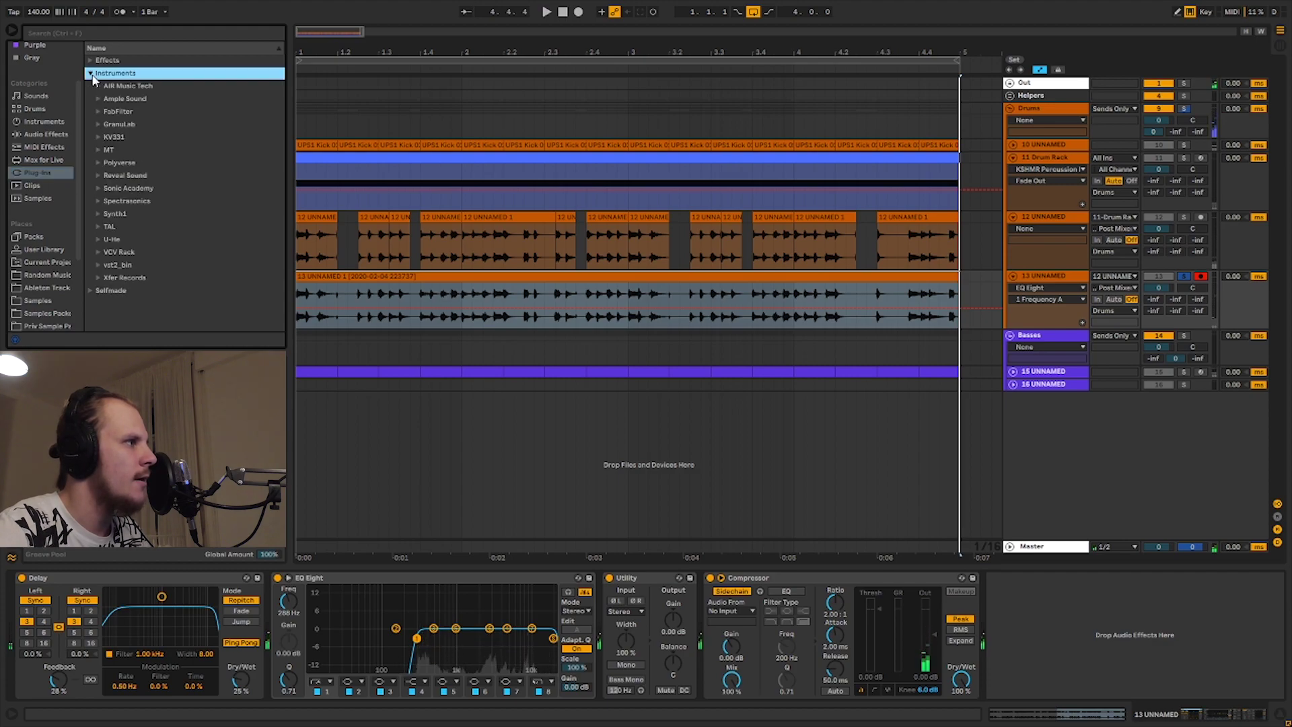
{"action": "left_click", "coordinate": [91, 62]}
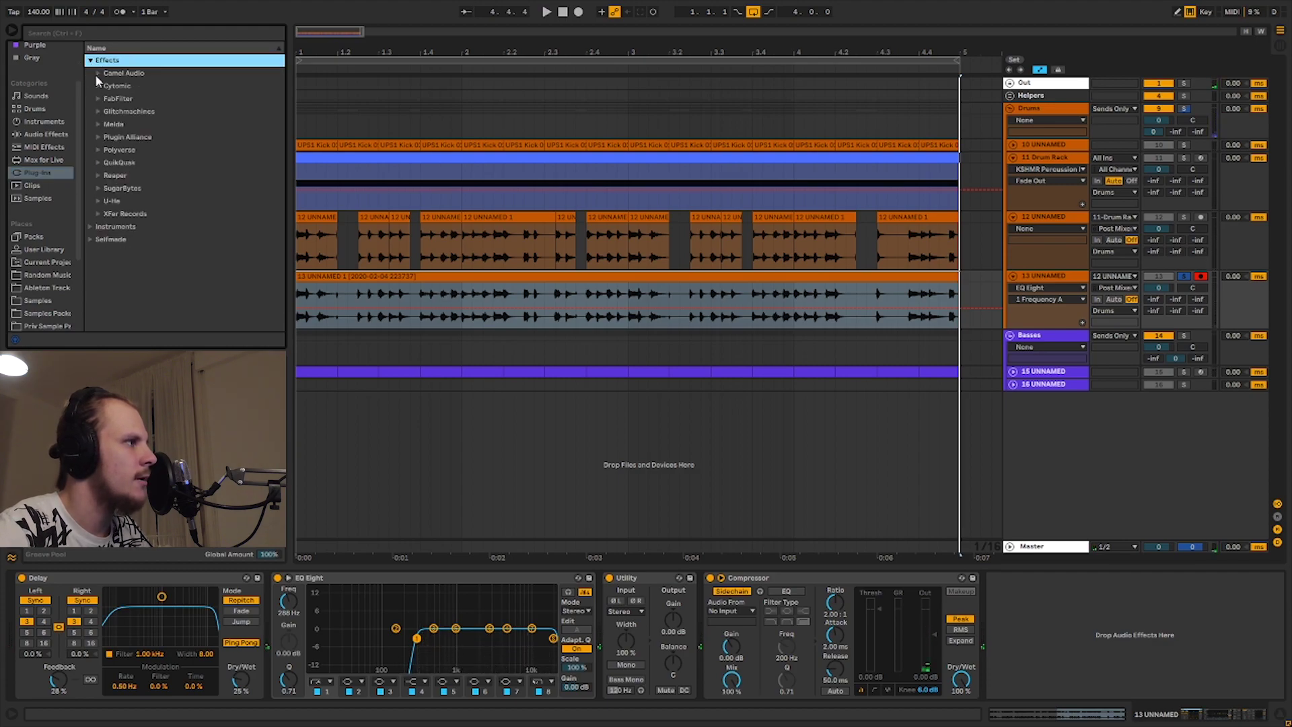
{"action": "left_click", "coordinate": [111, 214]}
{"action": "left_click_drag", "start_coordinate": [136, 236], "coordinate": [703, 636]}
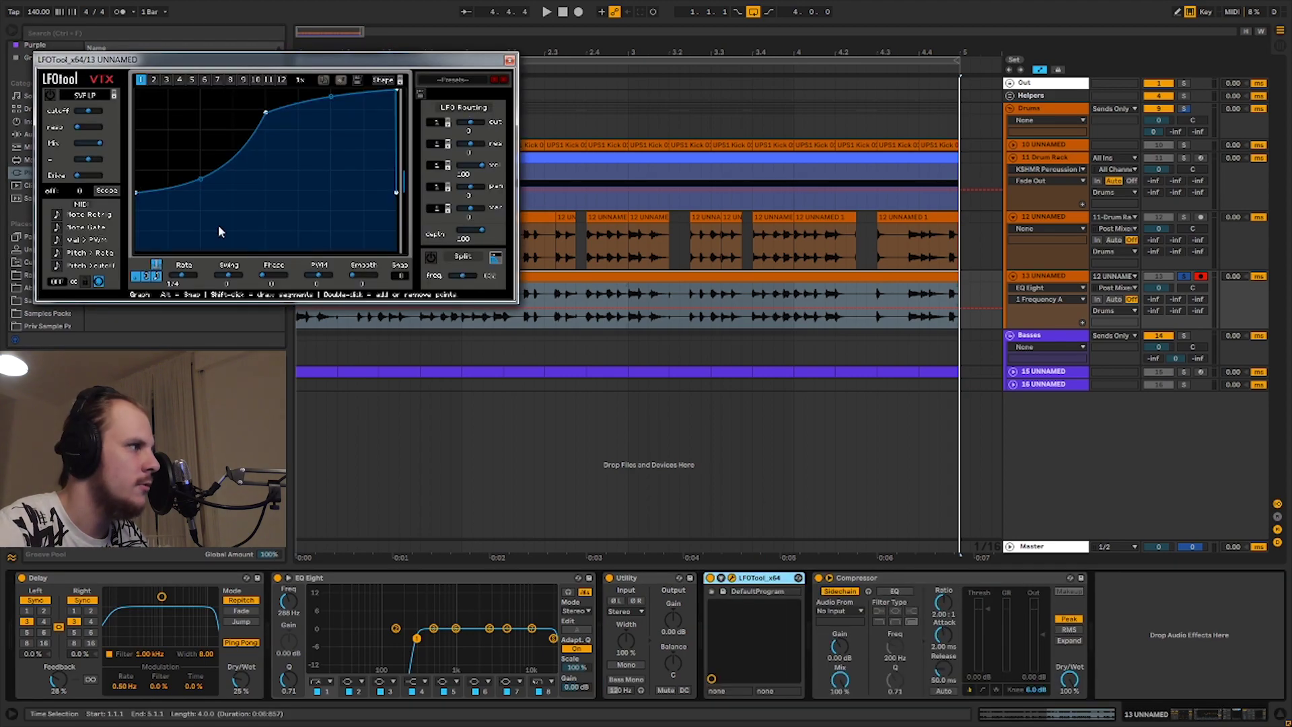
Shape LFOTool's curve into a decay from full level at the start to zero, set the rate to 1/16, and play the loop.
{"action": "left_click_drag", "start_coordinate": [136, 193], "coordinate": [136, 89]}
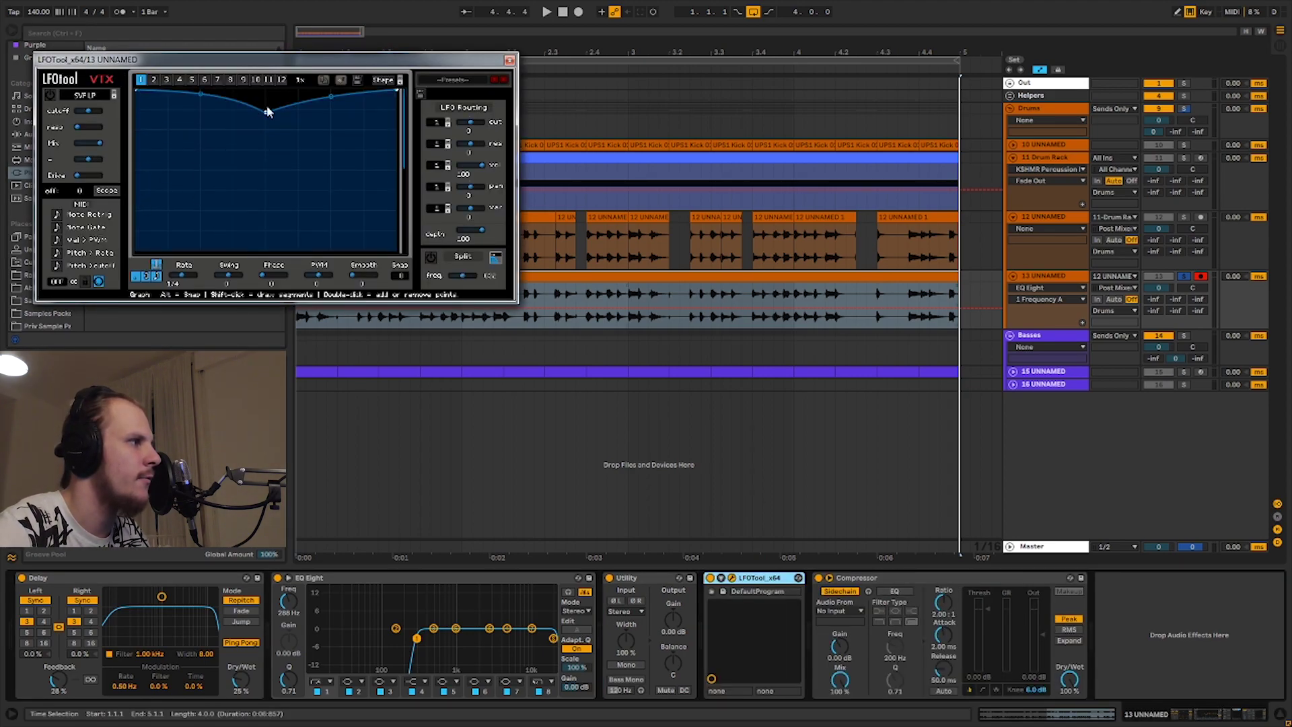
{"action": "left_click_drag", "start_coordinate": [394, 95], "coordinate": [382, 126]}
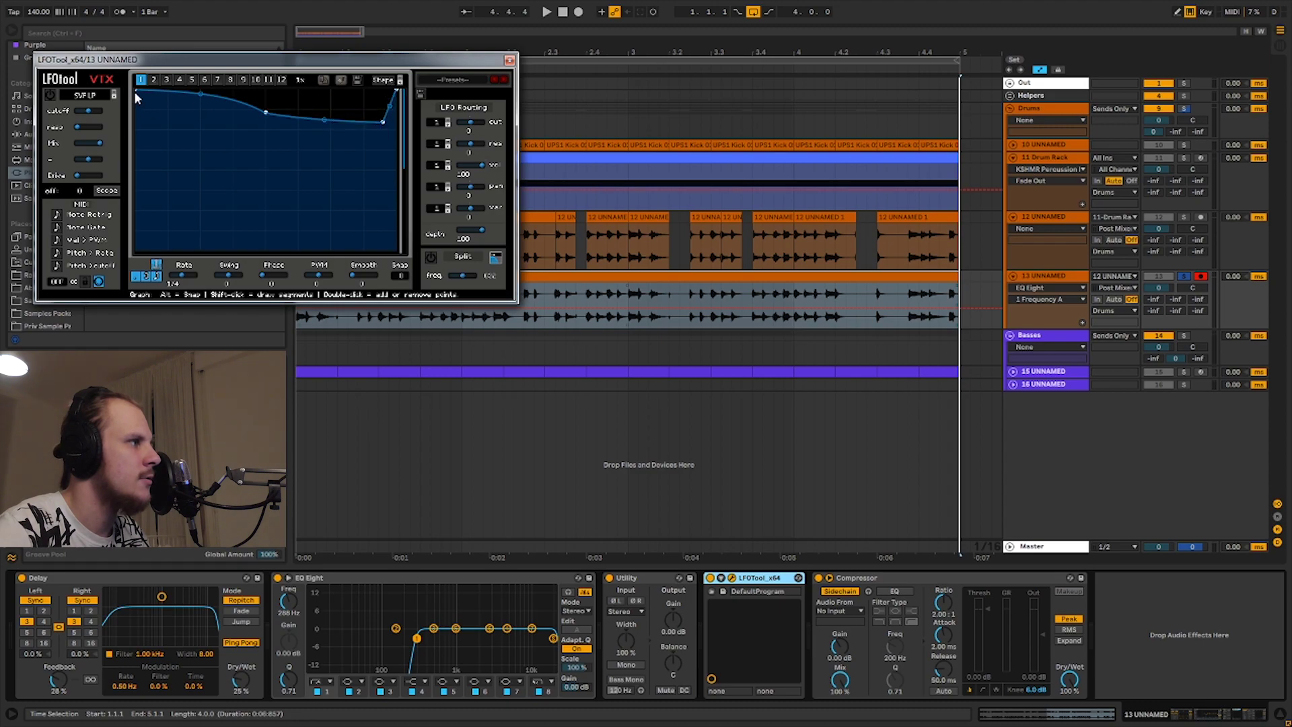
{"action": "left_click_drag", "start_coordinate": [135, 90], "coordinate": [163, 227]}
{"action": "left_click_drag", "start_coordinate": [267, 116], "coordinate": [143, 78]}
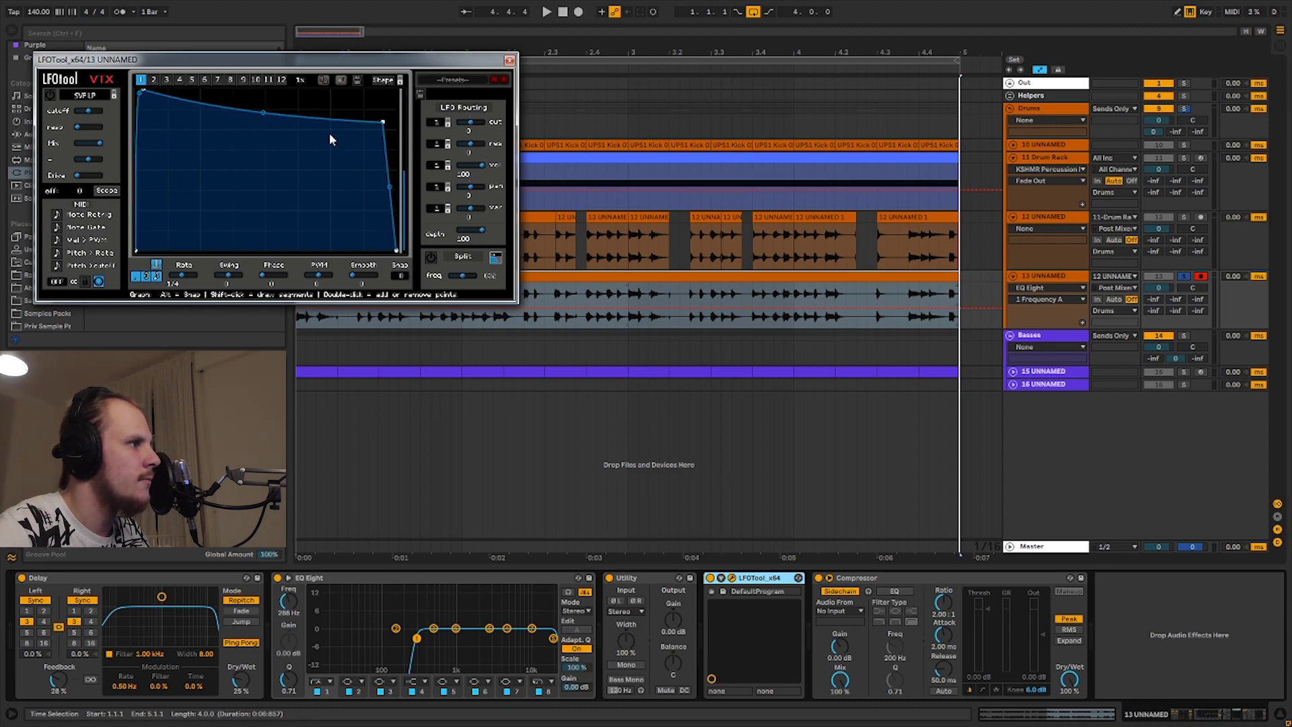
{"action": "left_click_drag", "start_coordinate": [382, 125], "coordinate": [321, 224]}
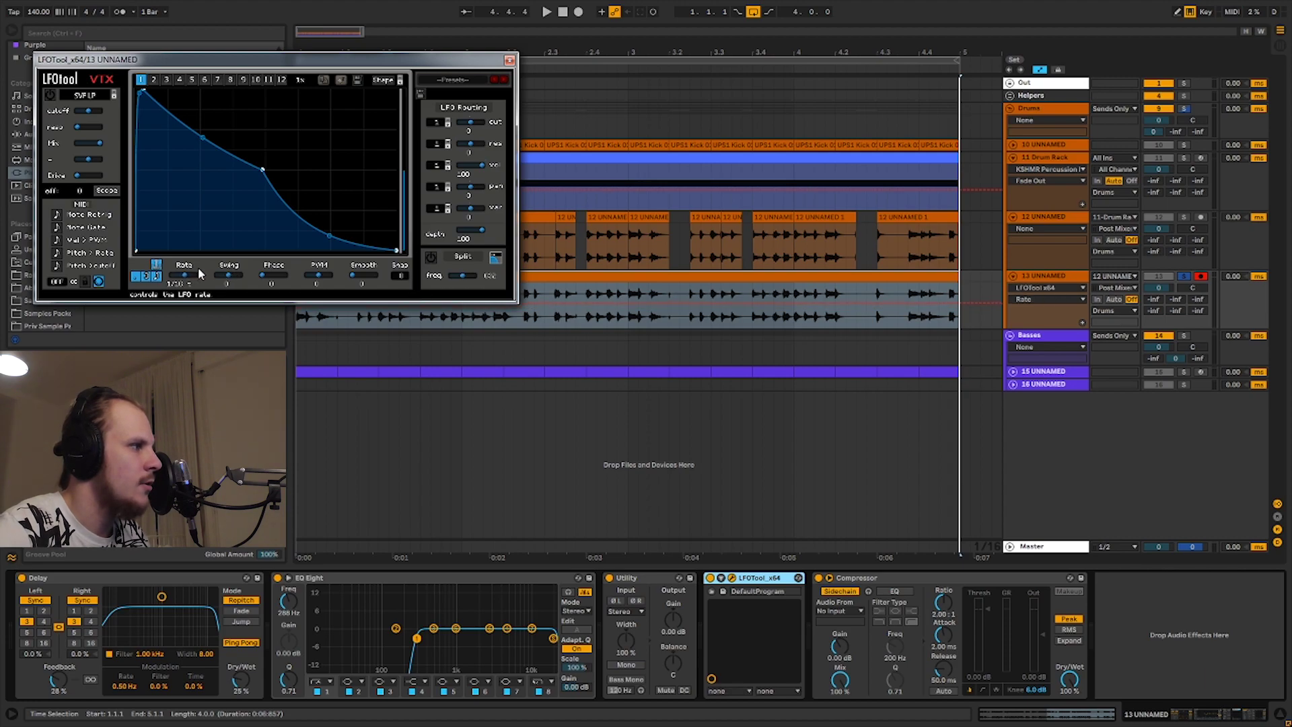
{"action": "key", "text": "space"}
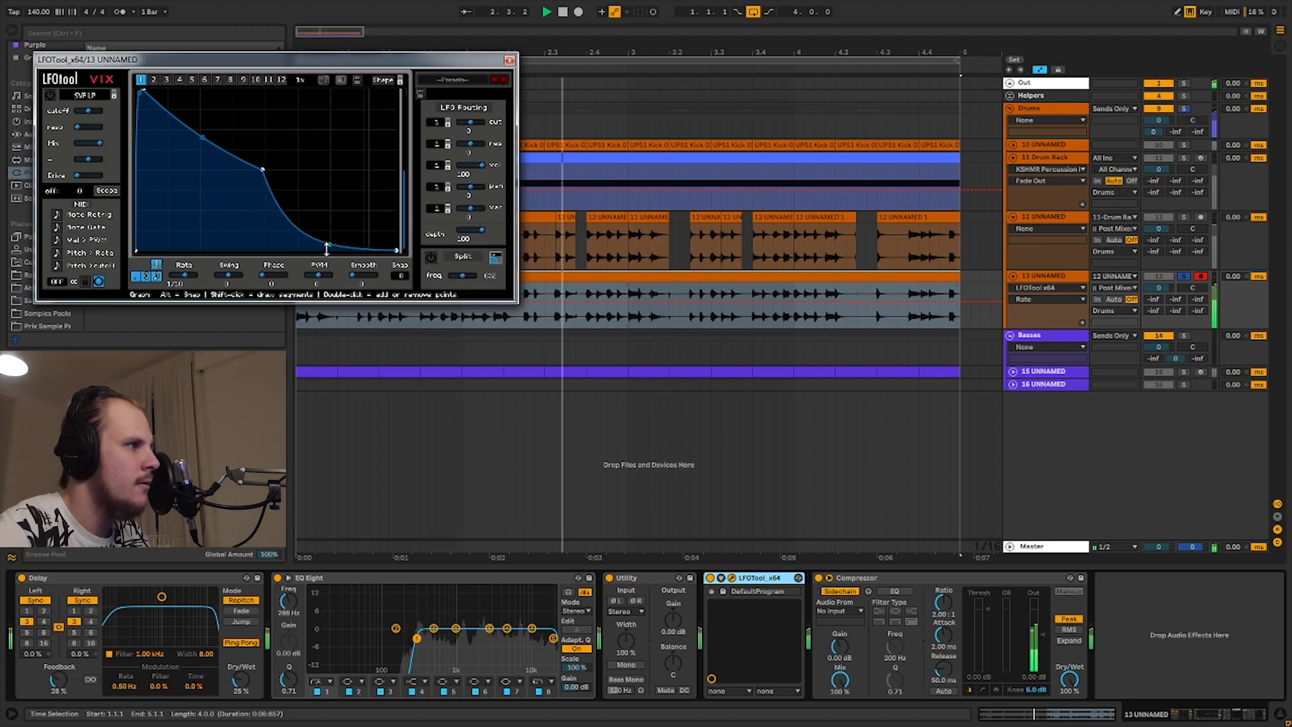
{"action": "left_click", "coordinate": [510, 60]}
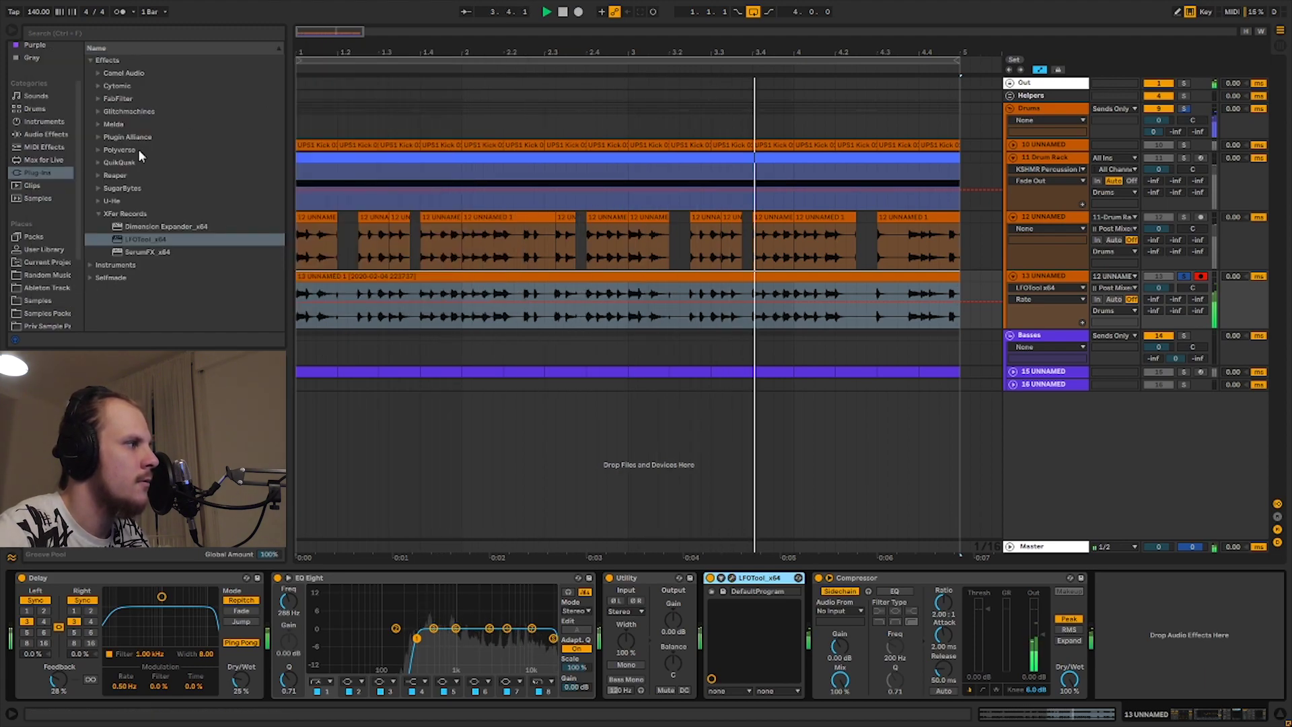
Add an Auto Filter between EQ Eight and Utility, switch it to band-pass, and raise its resonance to 61%.
{"action": "left_click", "coordinate": [57, 133]}
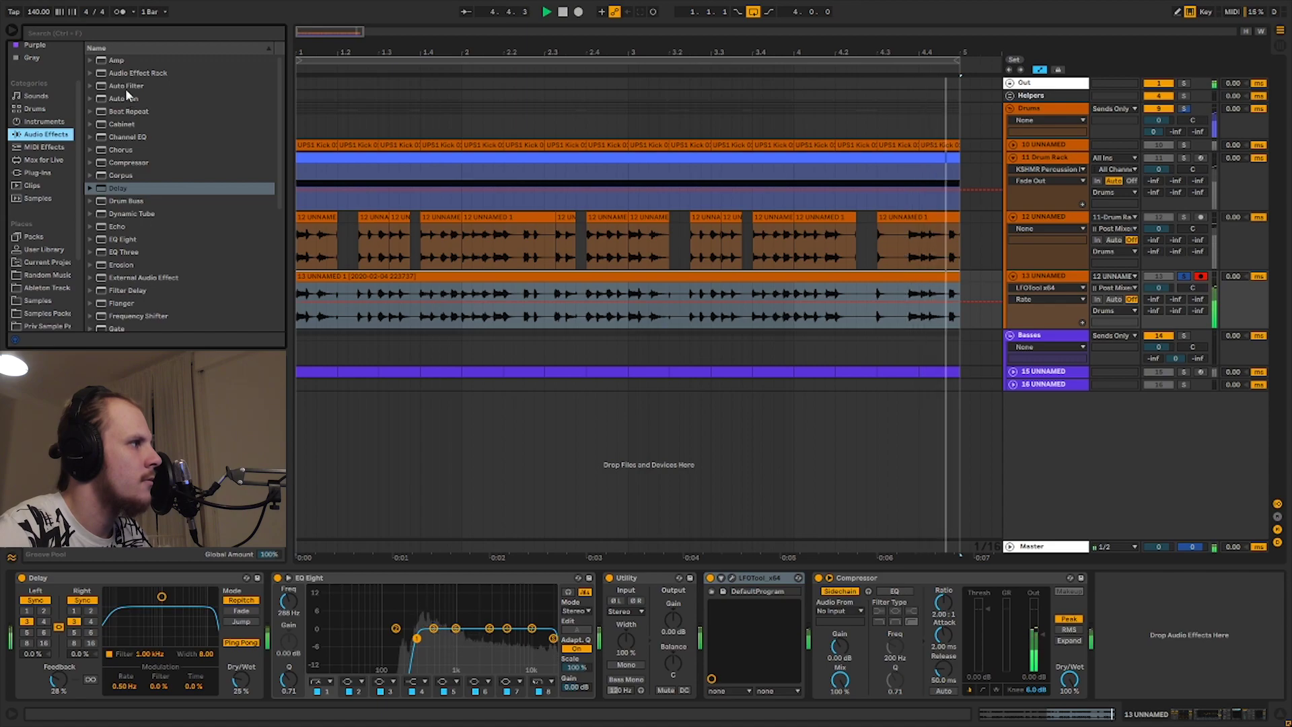
{"action": "mouse_move", "coordinate": [125, 87]}
{"action": "left_mouse_down"}
{"action": "mouse_move", "coordinate": [601, 645]}
{"action": "mouse_move", "coordinate": [593, 671]}
{"action": "left_mouse_up"}
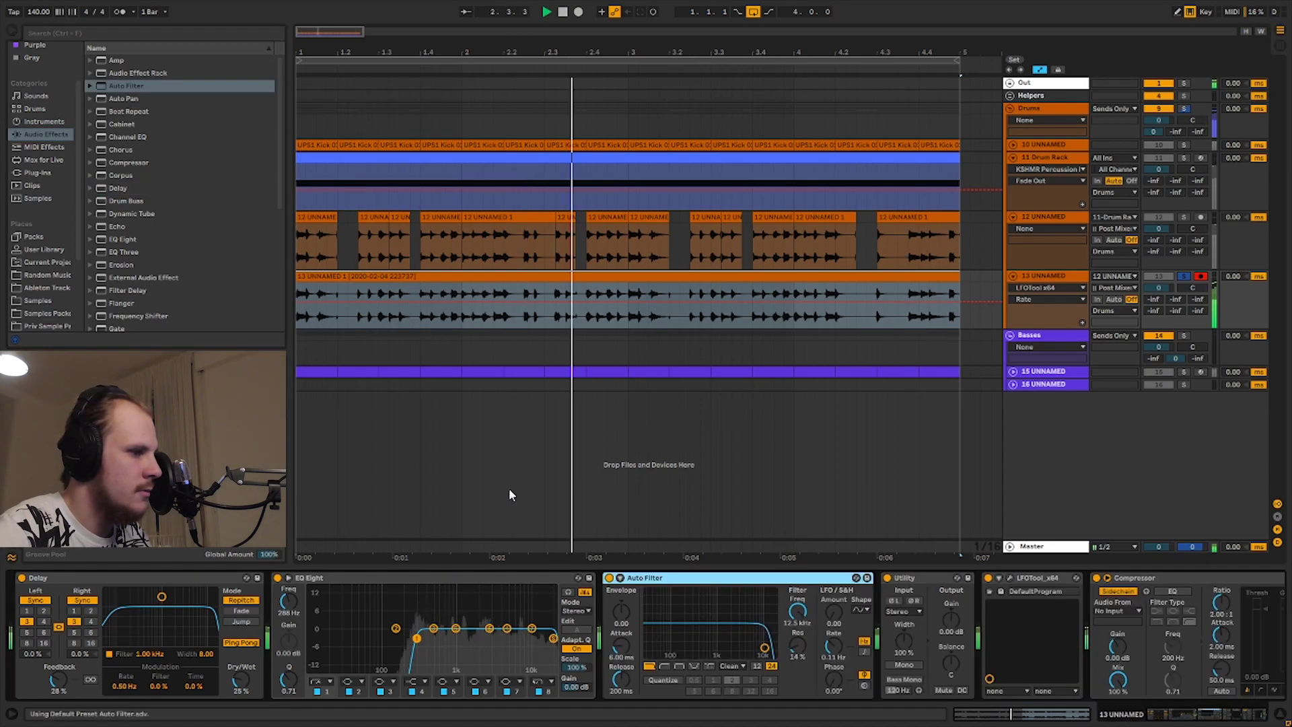
{"action": "left_click", "coordinate": [678, 666]}
{"action": "left_click_drag", "start_coordinate": [762, 647], "coordinate": [738, 623]}
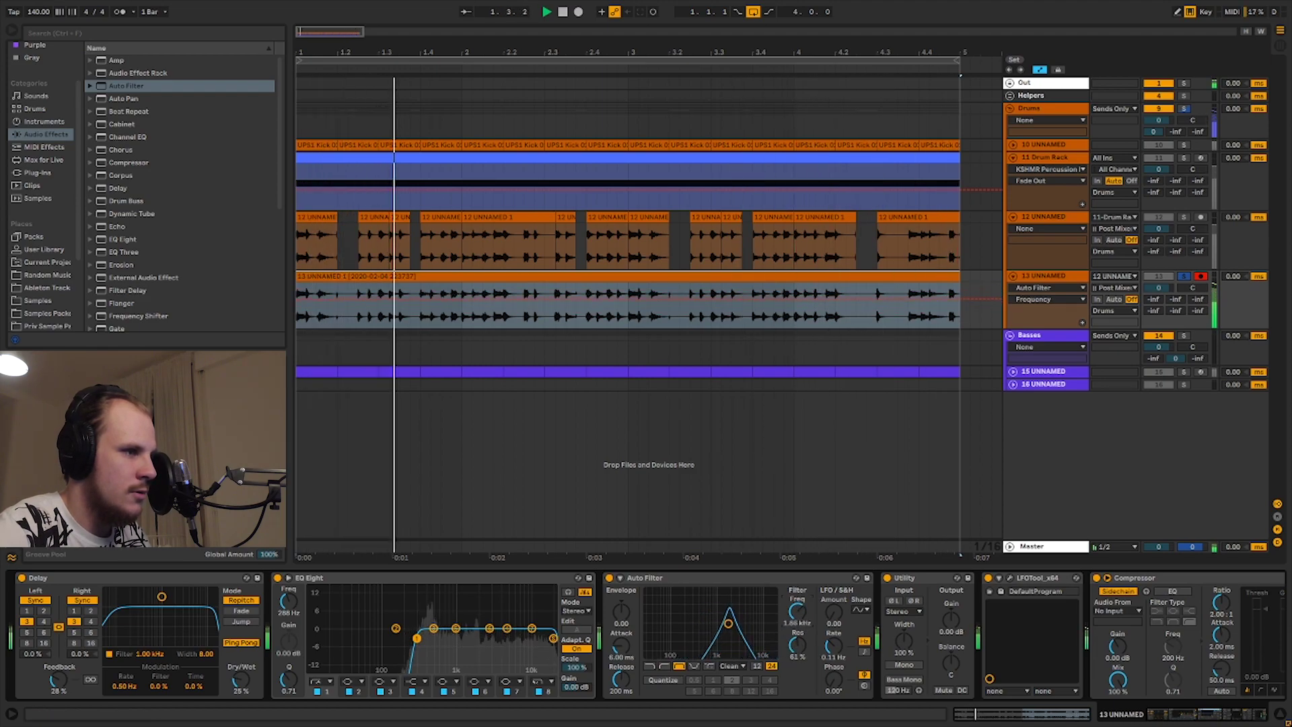
Stop playback, set Auto Filter's frequency to 1.29 kHz with a 12 dB slope, and show its Frequency automation.
{"action": "left_click", "coordinate": [297, 295]}
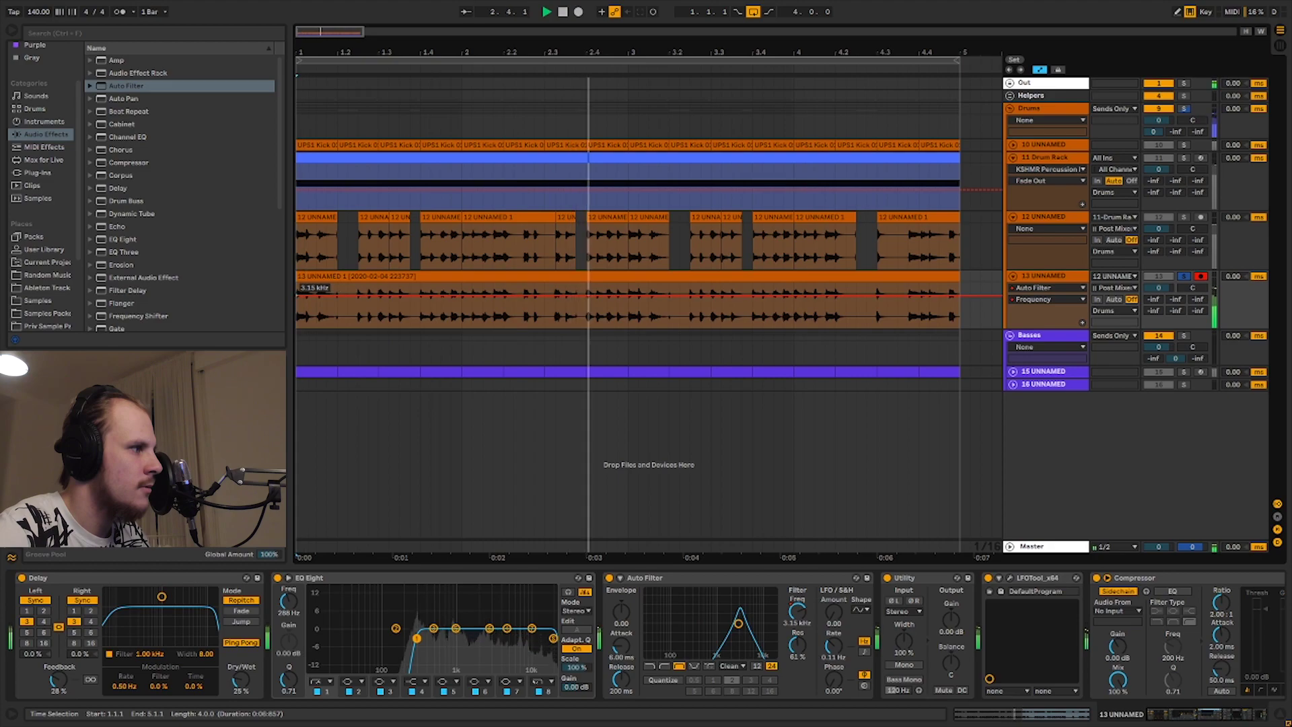
{"action": "key", "text": "space"}
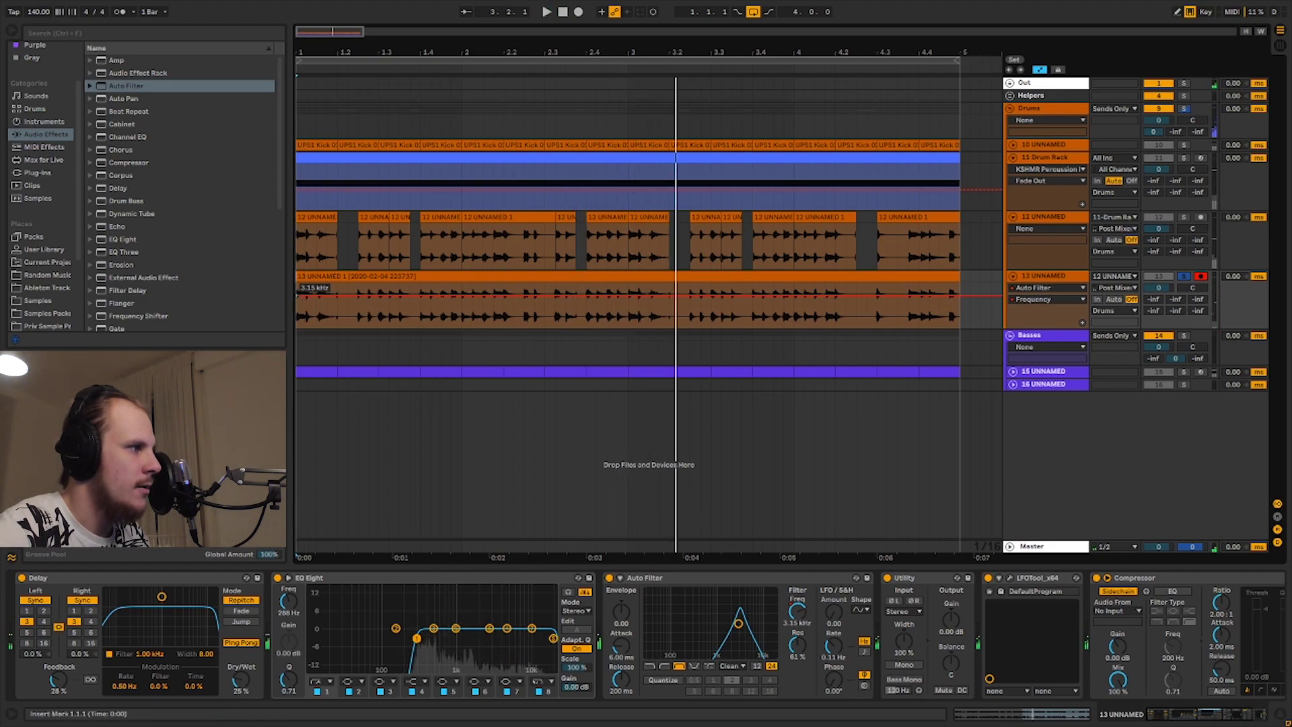
{"action": "left_click_drag", "start_coordinate": [738, 623], "coordinate": [721, 623]}
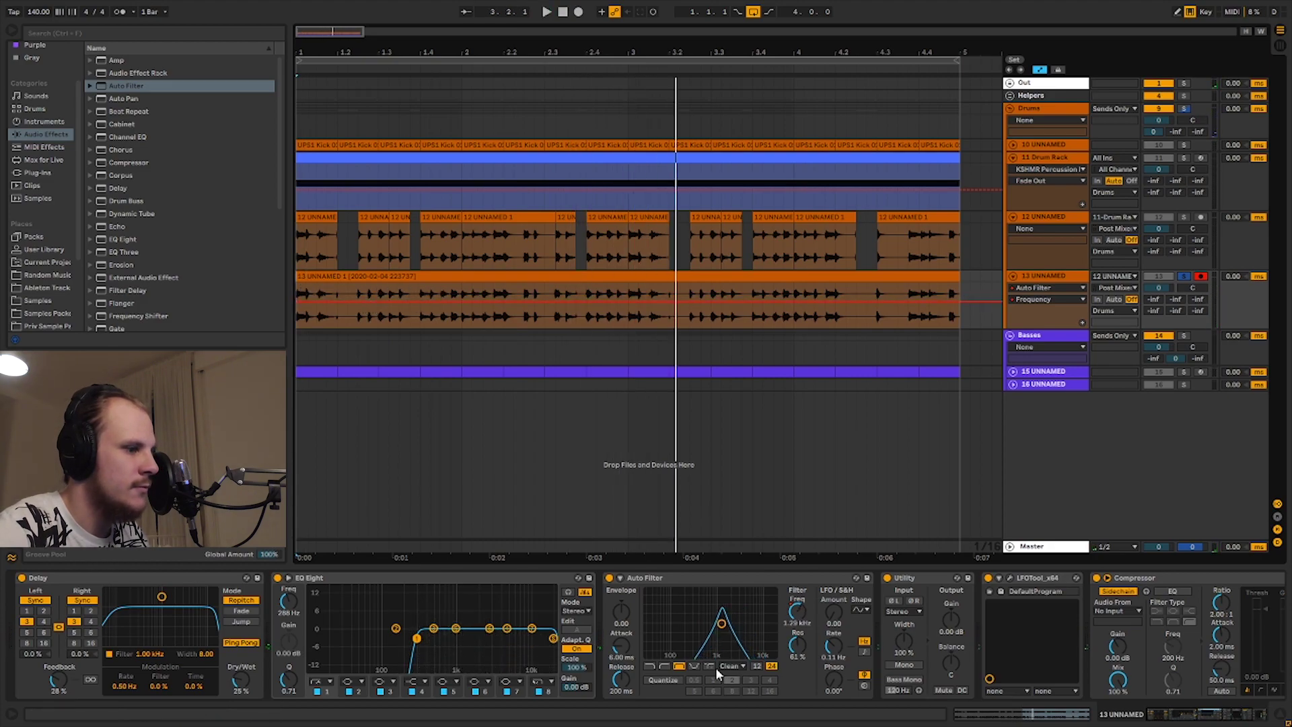
{"action": "left_click", "coordinate": [754, 666]}
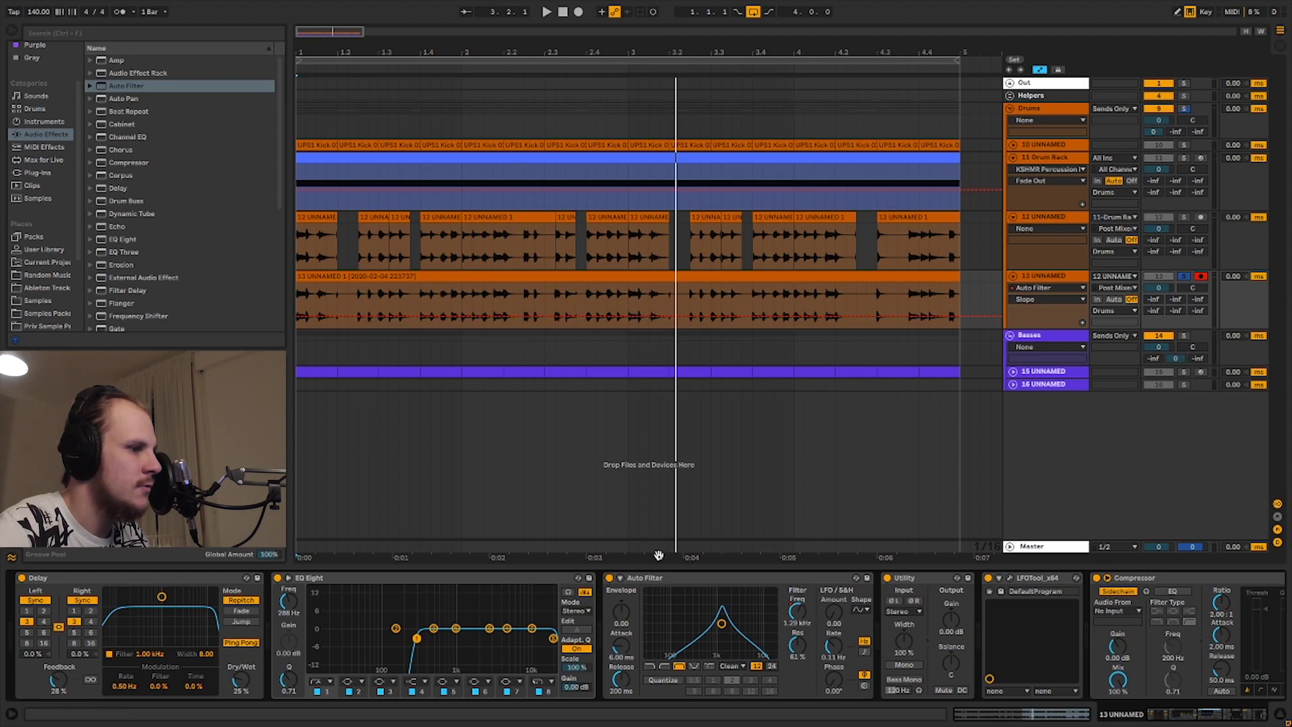
{"action": "left_click", "coordinate": [798, 615]}
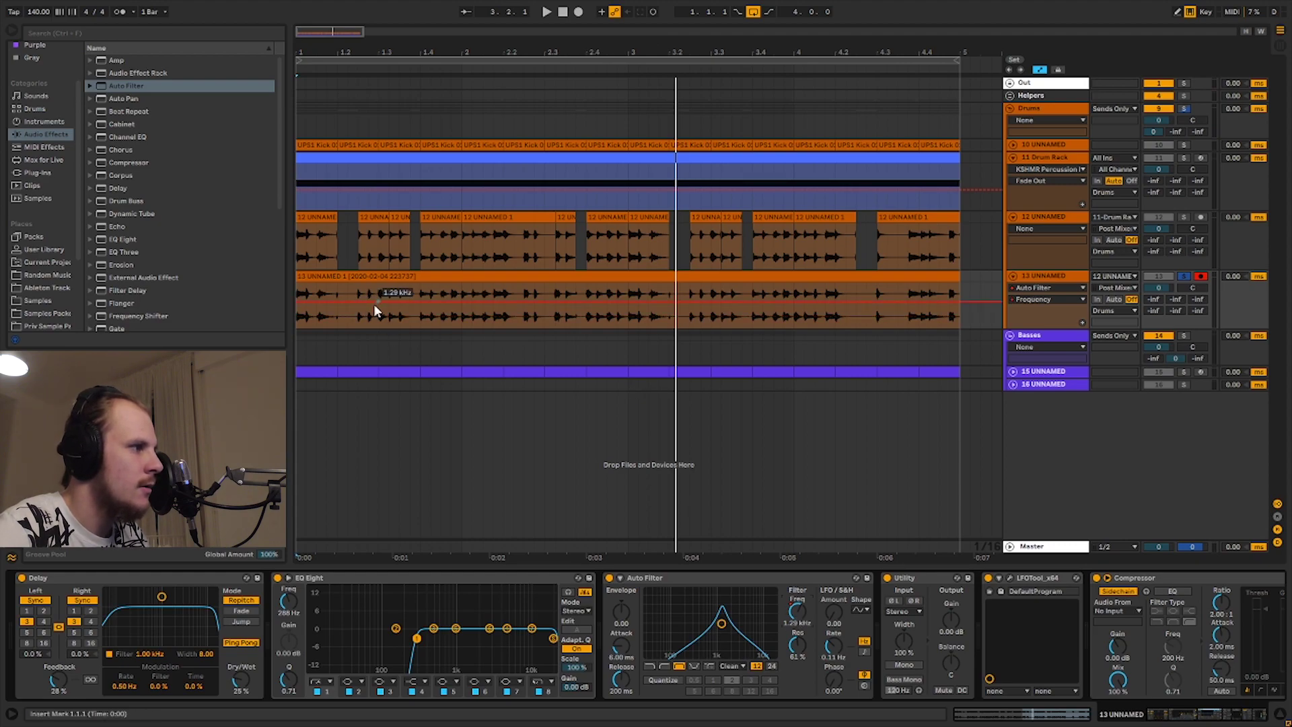
Automate Auto Filter's Frequency to peak at bar 2 and return to 1.29 kHz by bar 3, duplicate it over bars 3–4, and play.
{"action": "left_click_drag", "start_coordinate": [457, 303], "coordinate": [303, 316]}
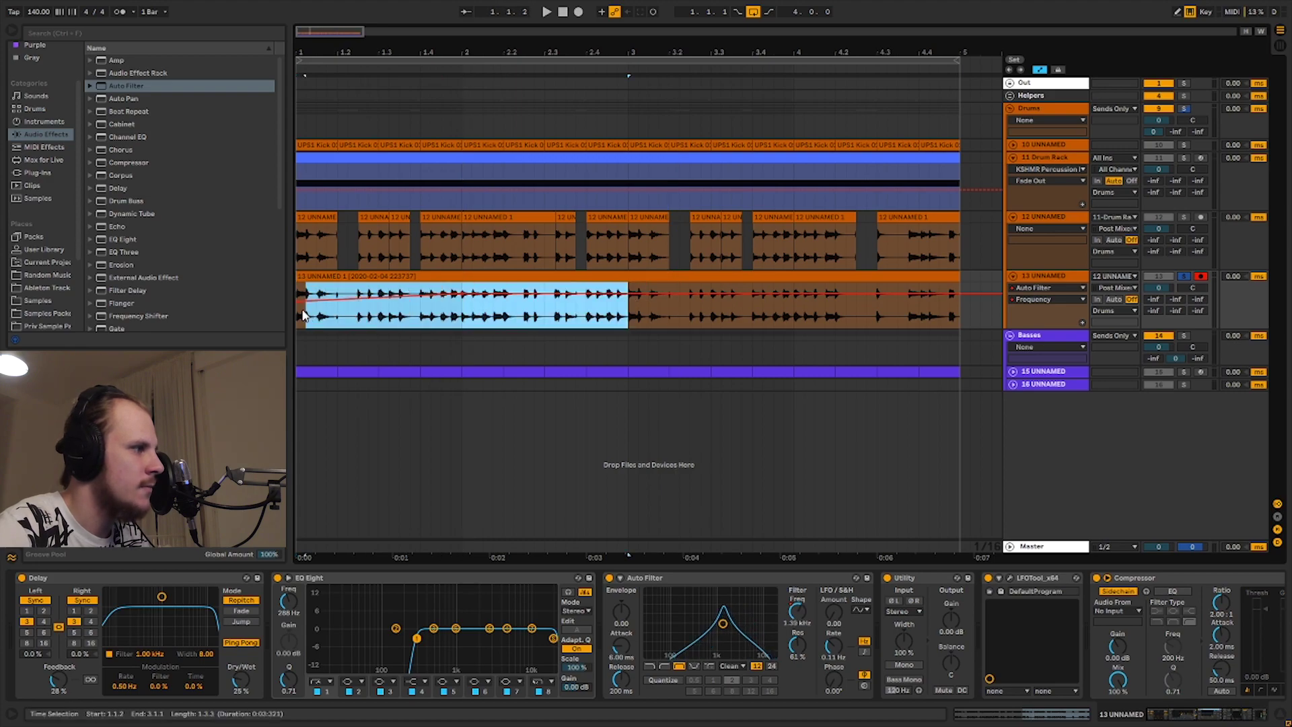
{"action": "key", "text": "ctrl+d"}
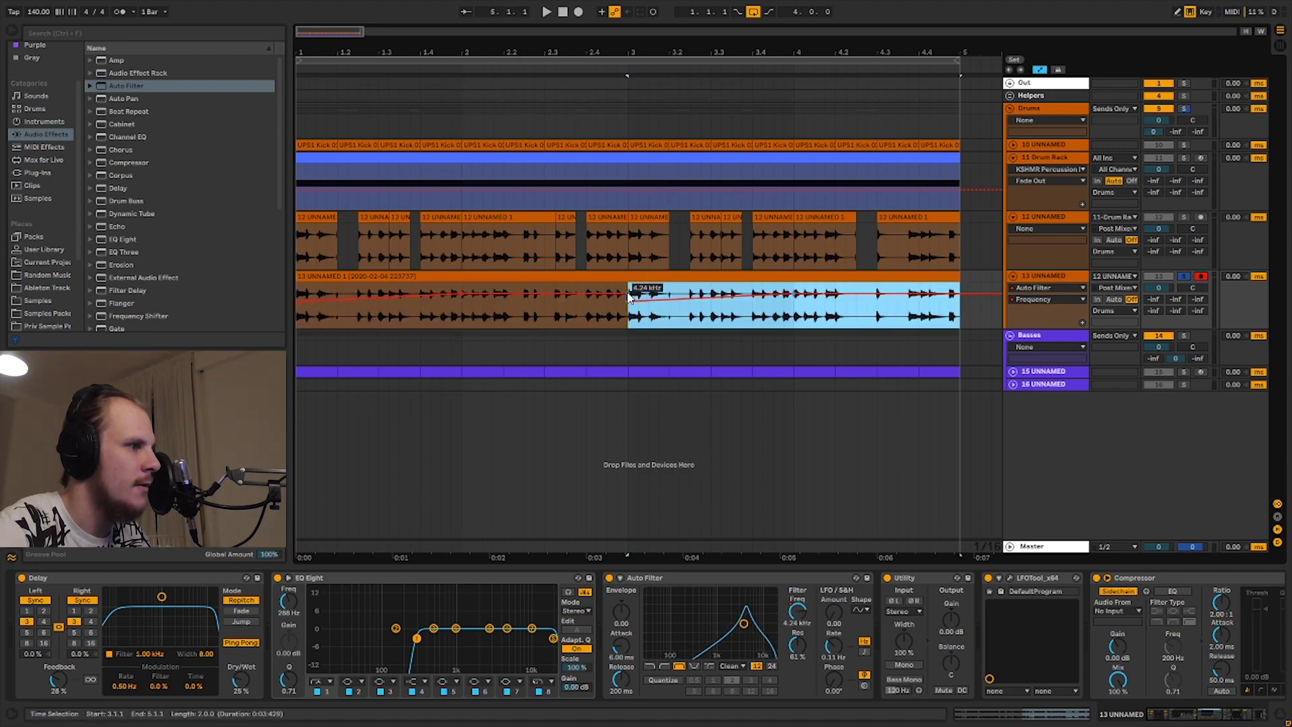
{"action": "left_click_drag", "start_coordinate": [631, 325], "coordinate": [296, 320]}
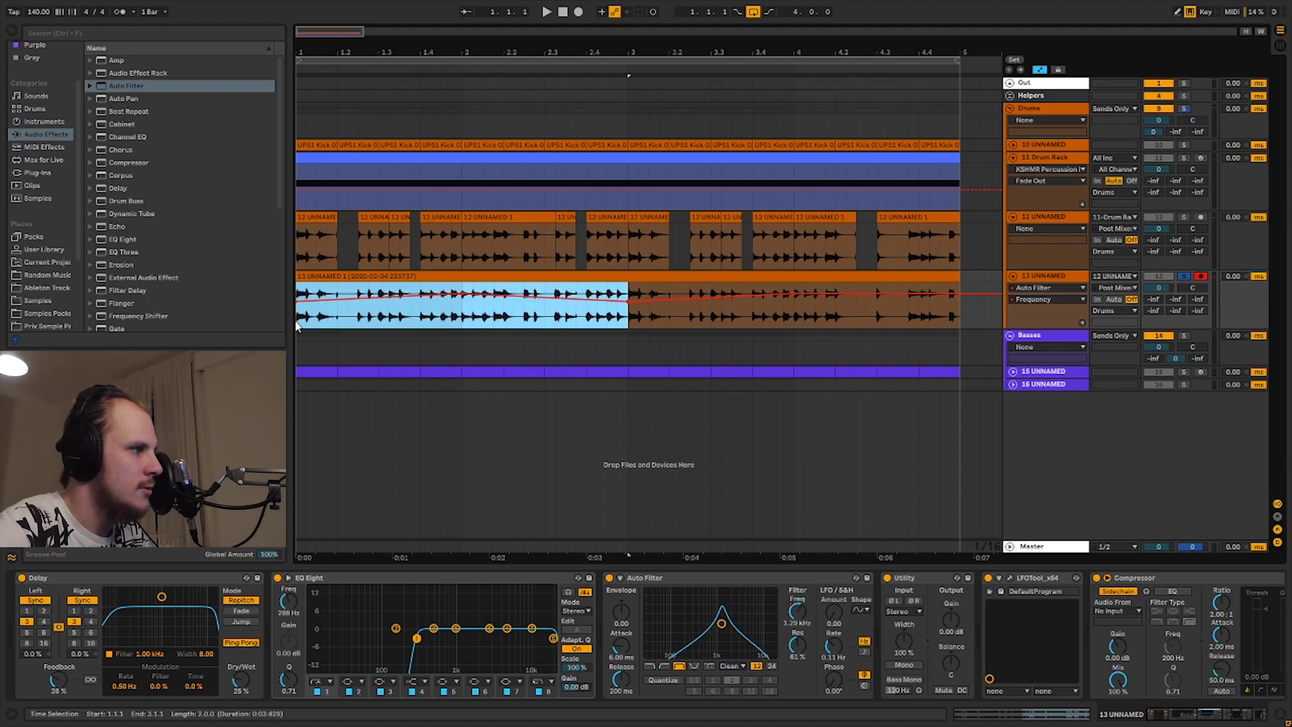
{"action": "key", "text": "ctrl+d"}
{"action": "left_click", "coordinate": [301, 313]}
{"action": "key", "text": "space"}
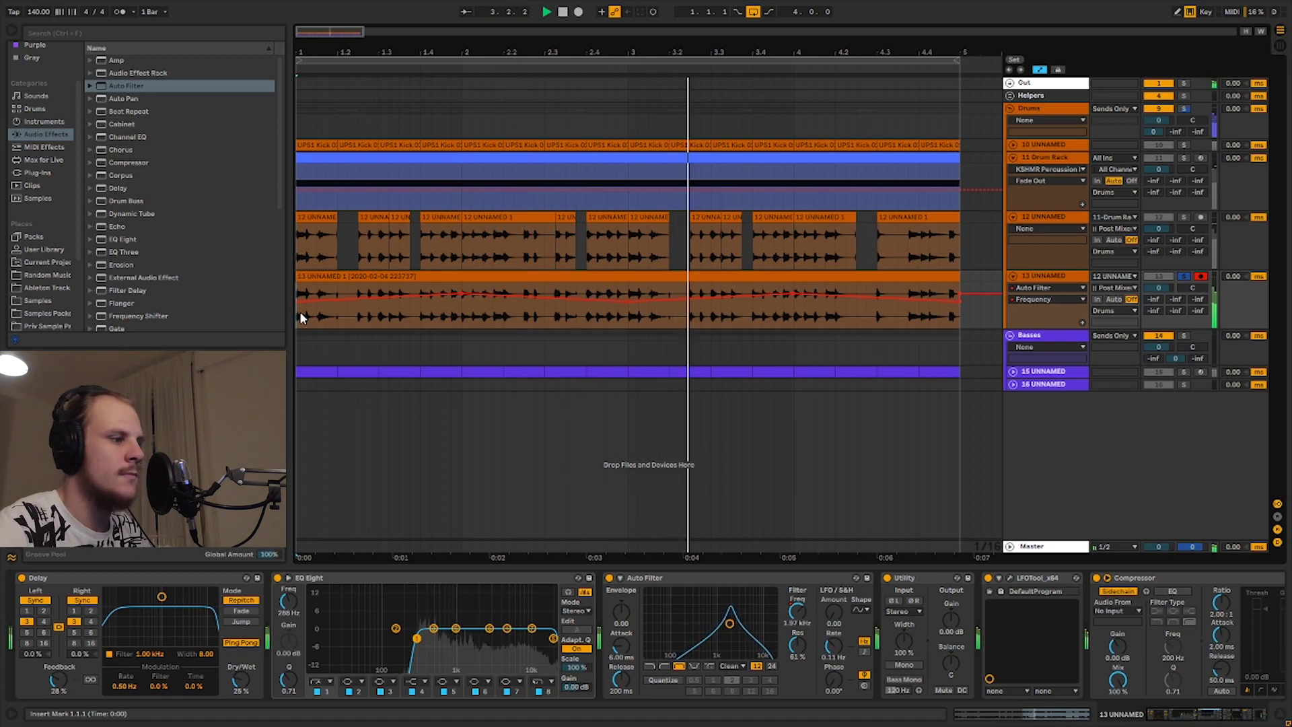
Reopen LFOTool, turn on its scope, and reshape the curve into a steeper, shorter decay while checking it against playback.
{"action": "left_click", "coordinate": [1009, 577]}
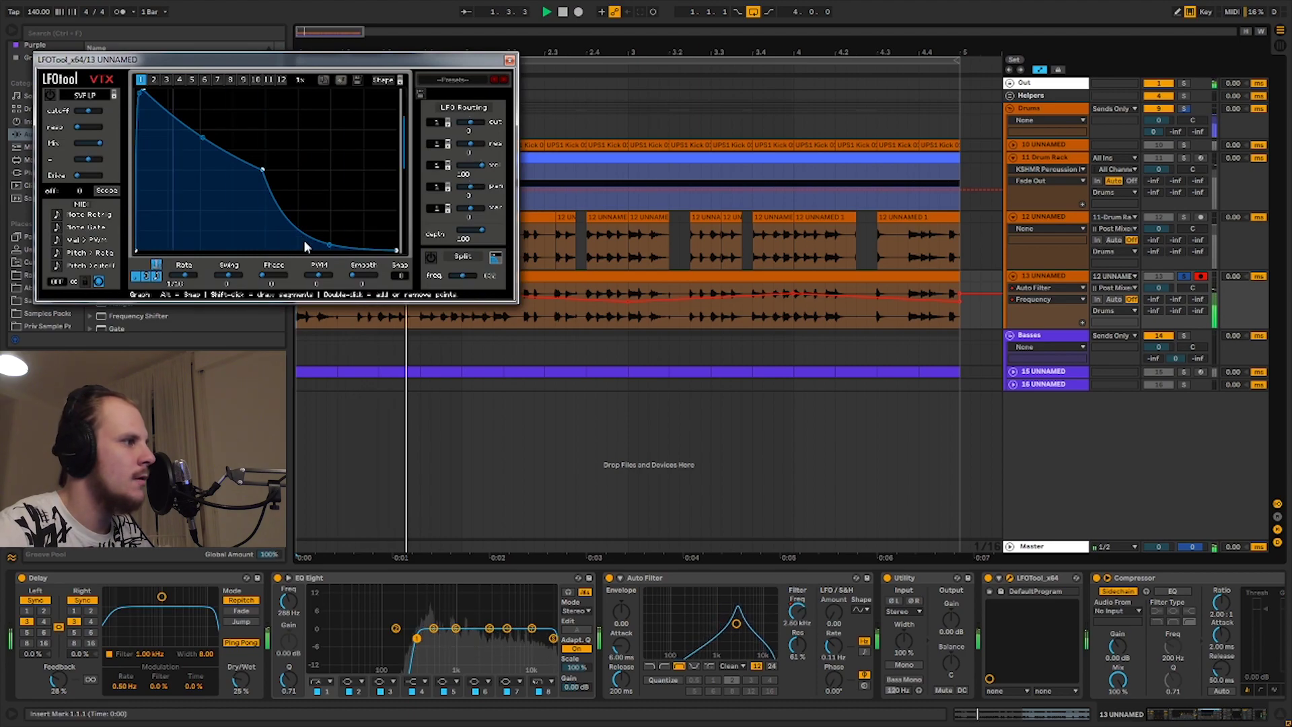
{"action": "left_click", "coordinate": [117, 192]}
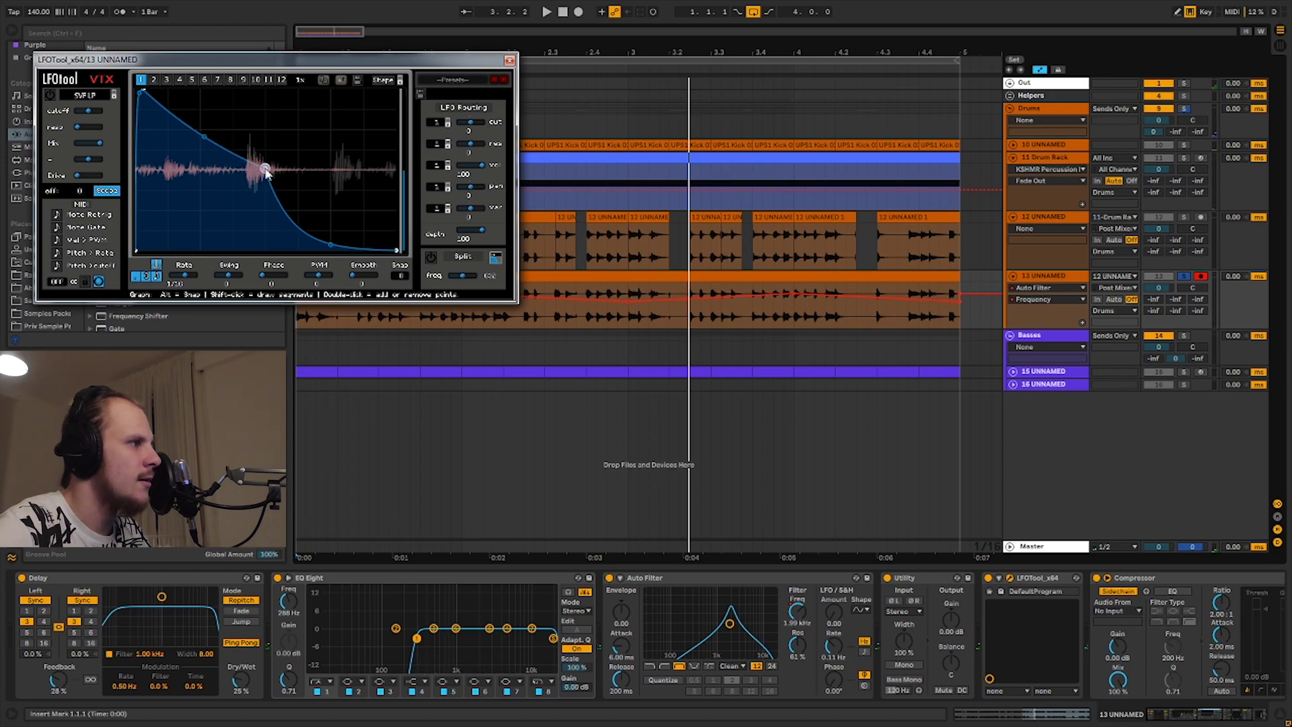
{"action": "left_click_drag", "start_coordinate": [266, 171], "coordinate": [238, 168]}
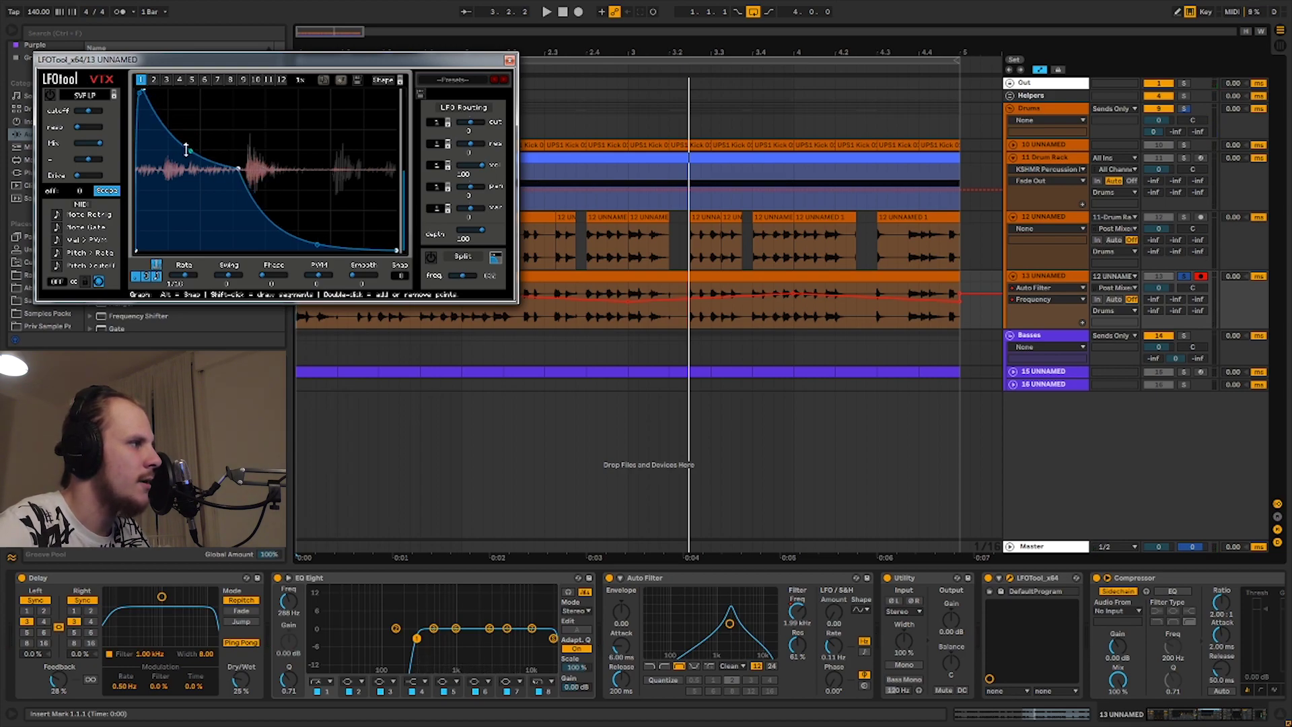
{"action": "left_click_drag", "start_coordinate": [239, 168], "coordinate": [235, 205]}
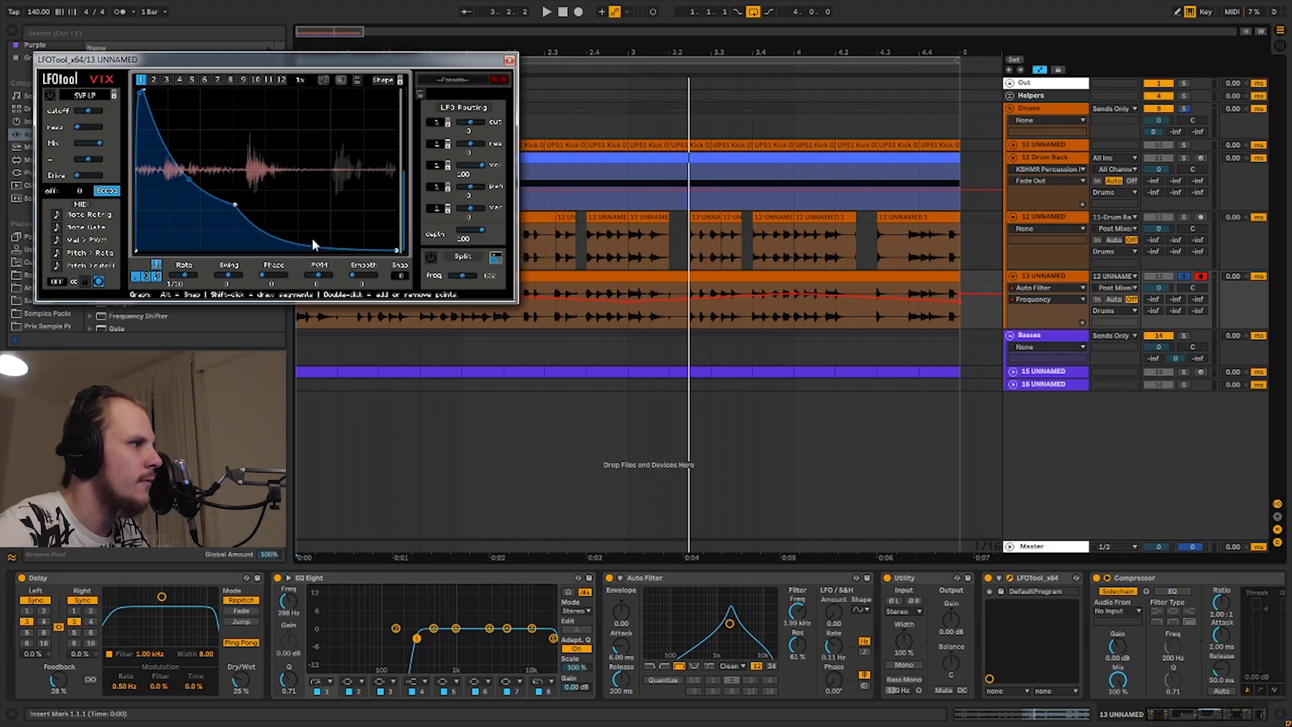
{"action": "key", "text": "space"}
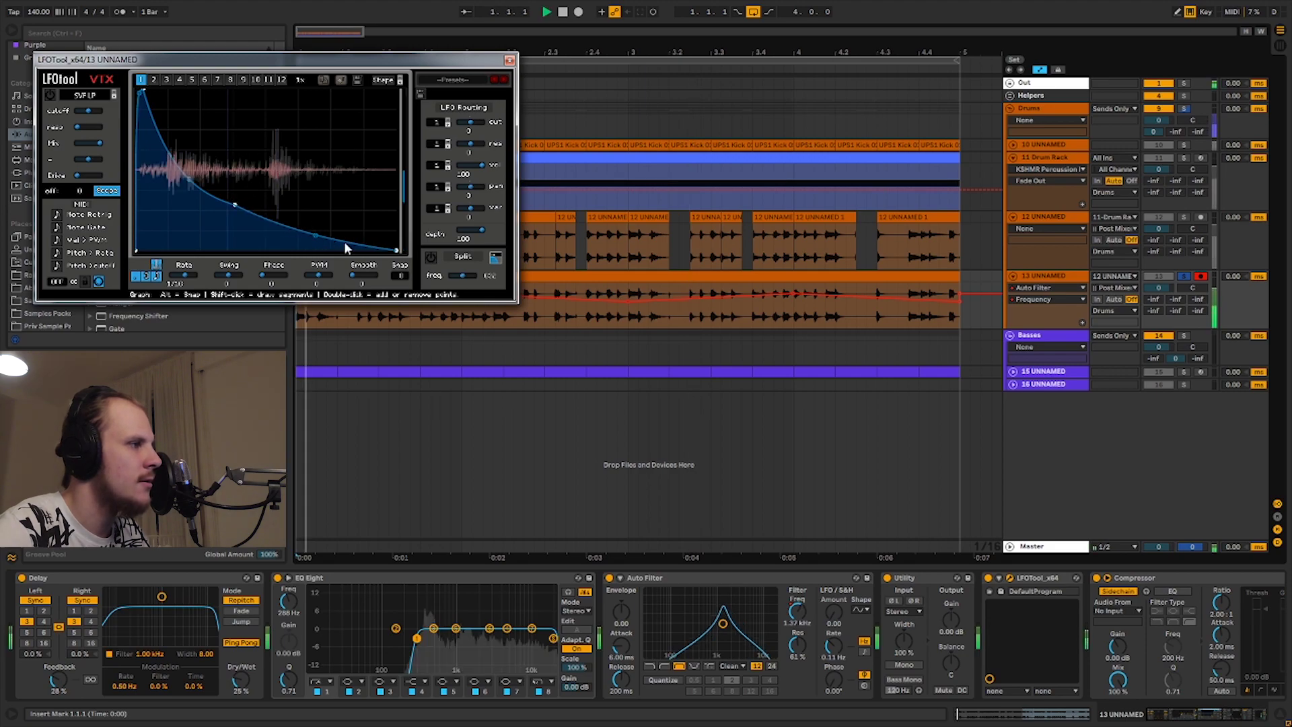
{"action": "left_click_drag", "start_coordinate": [236, 210], "coordinate": [189, 196]}
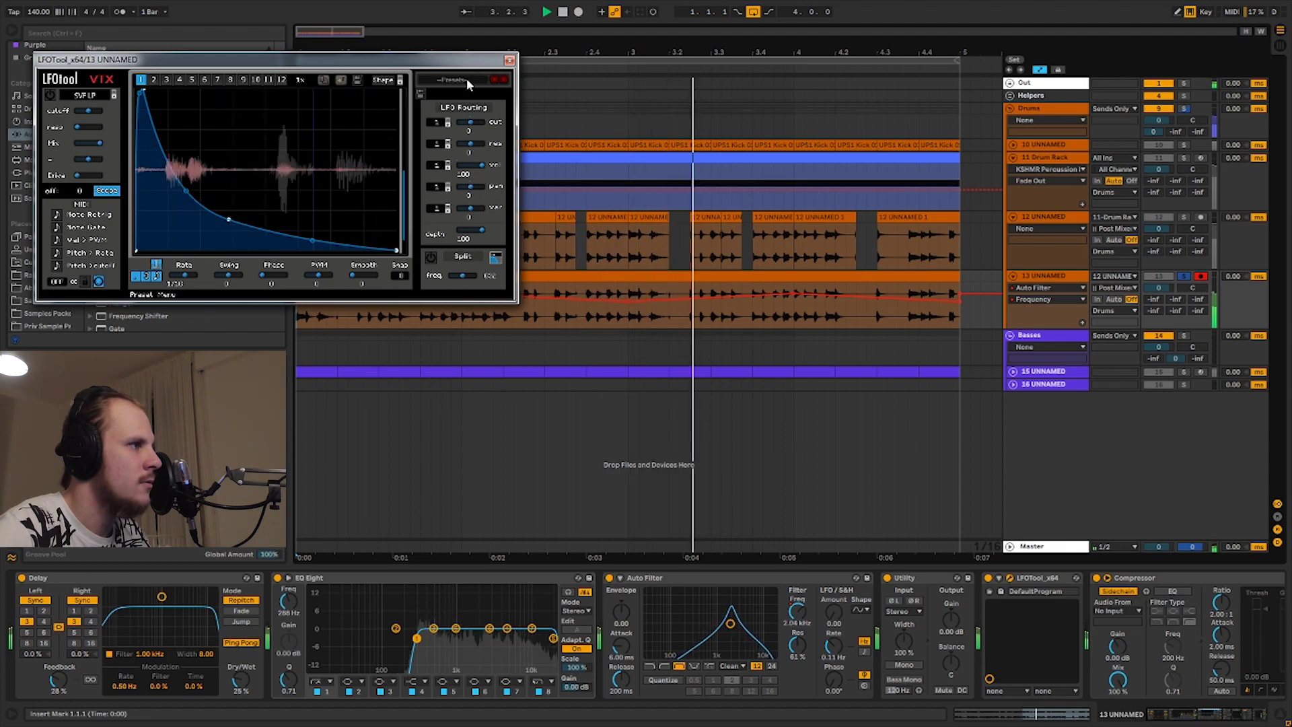
{"action": "left_click", "coordinate": [509, 60]}
{"action": "key", "text": "space"}
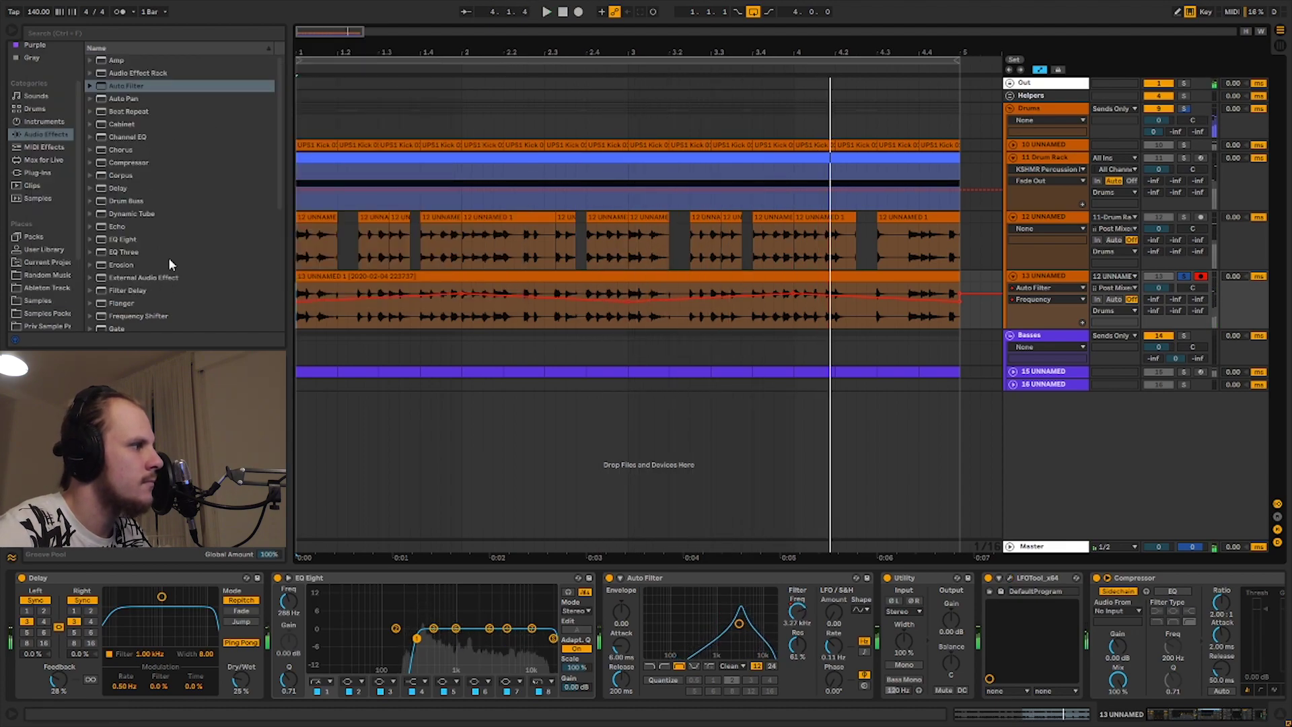
Add Multiband Dynamics with OTT settings after LFOTool, and set its output to 9.20 dB and Time to 363%.
{"action": "scroll", "coordinate": [172, 258], "scroll_direction": "down", "scroll_amount": 3}
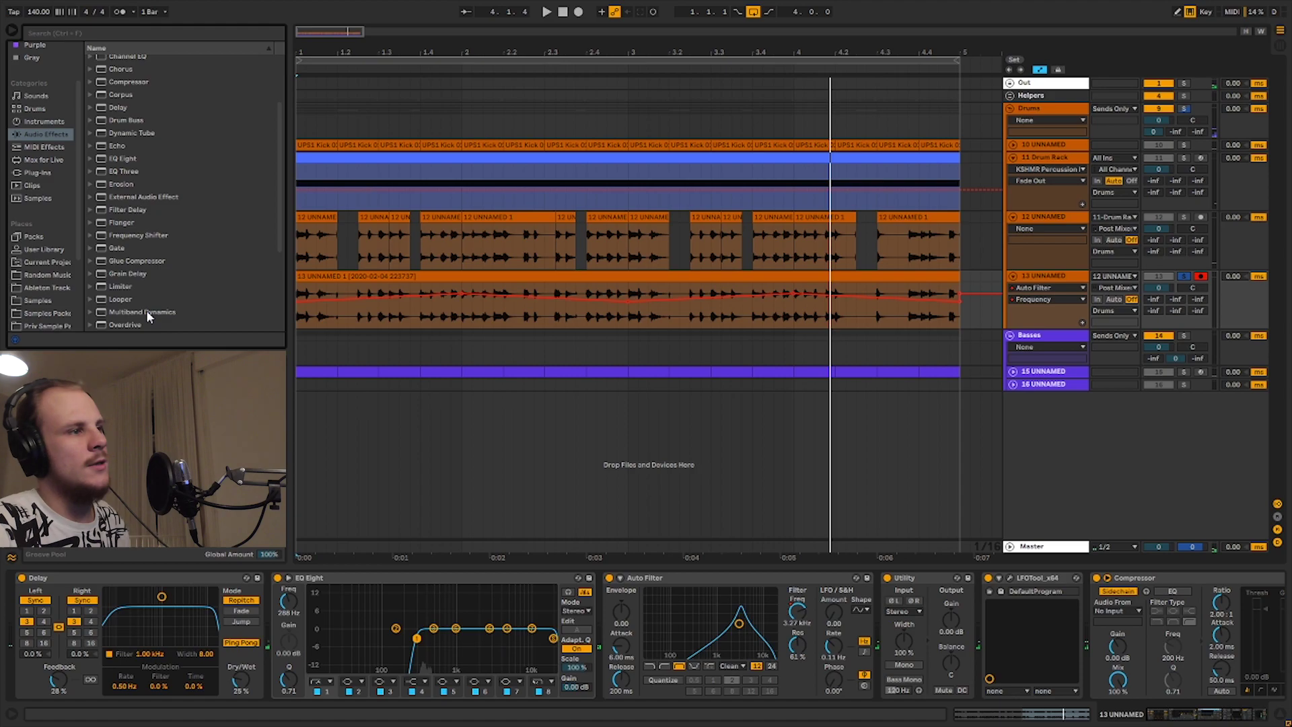
{"action": "left_click_drag", "start_coordinate": [147, 313], "coordinate": [1082, 625]}
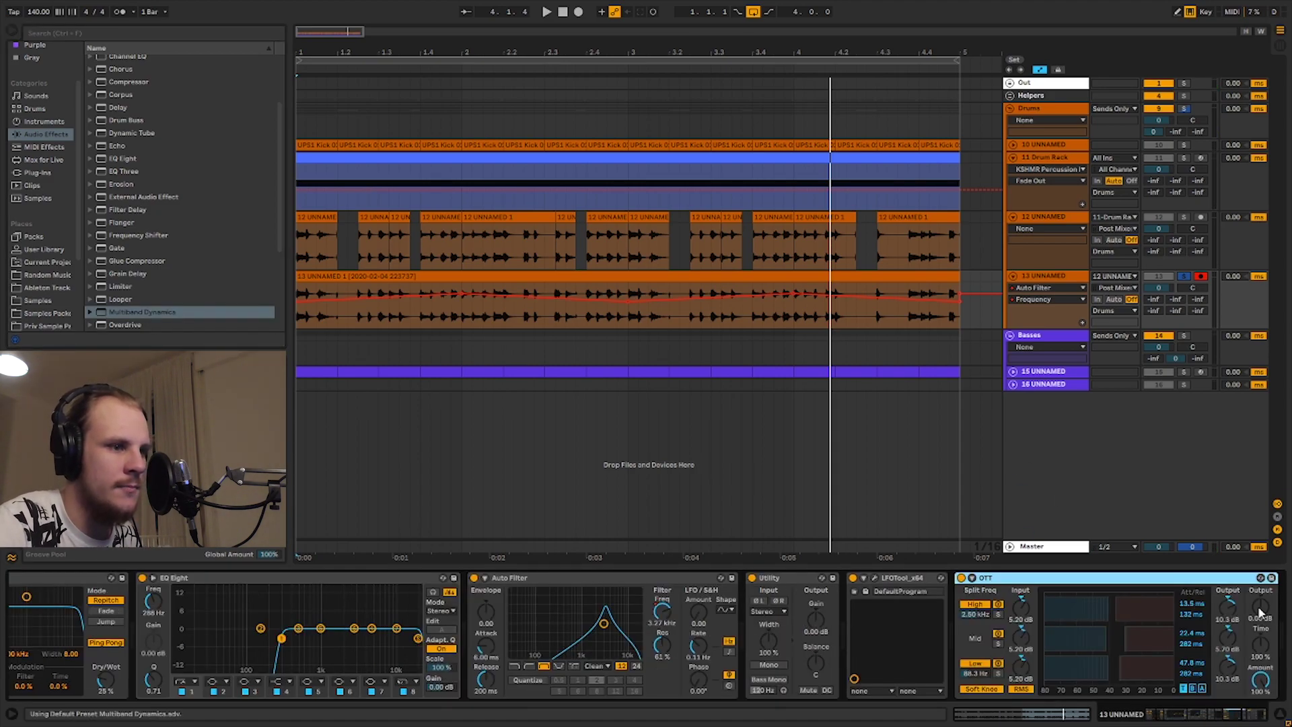
{"action": "left_click_drag", "start_coordinate": [1260, 613], "coordinate": [1260, 606]}
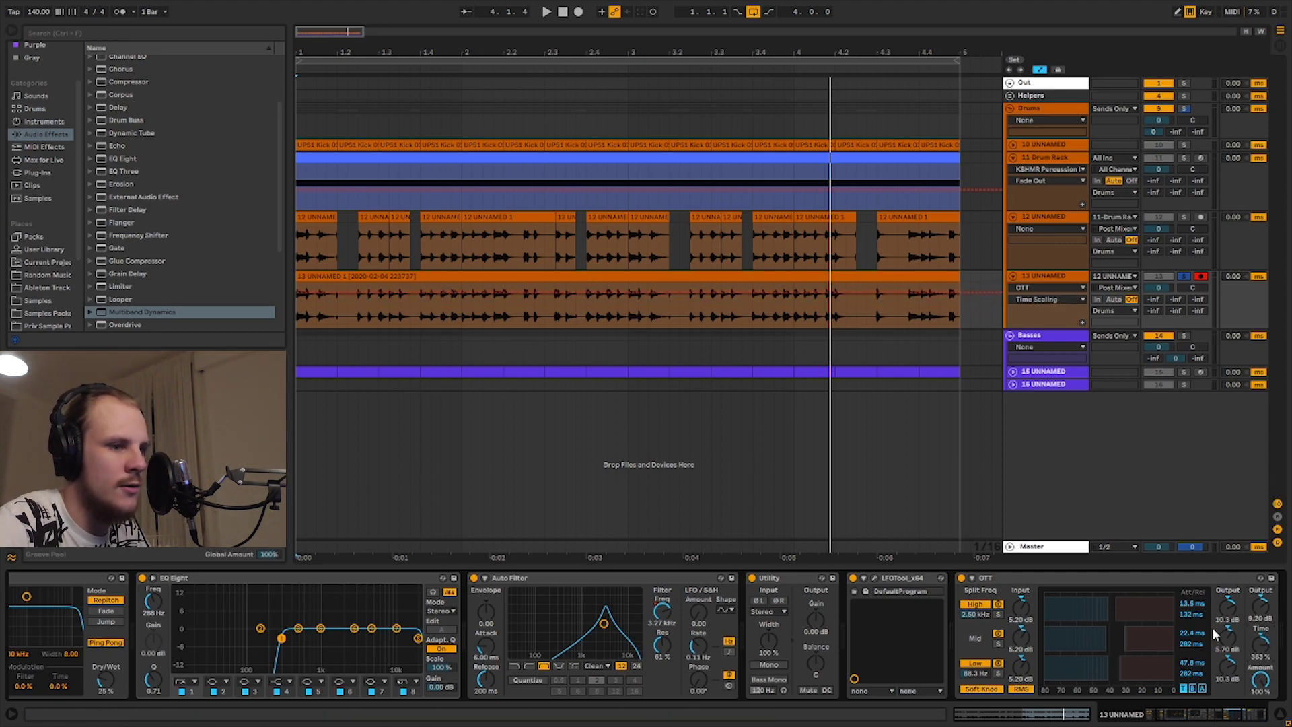
{"action": "left_click", "coordinate": [1147, 579]}
Play the loop while lowering OTT's Amount to about 84% and its Mid output gain to 2.30 dB.
{"action": "key", "text": "space"}
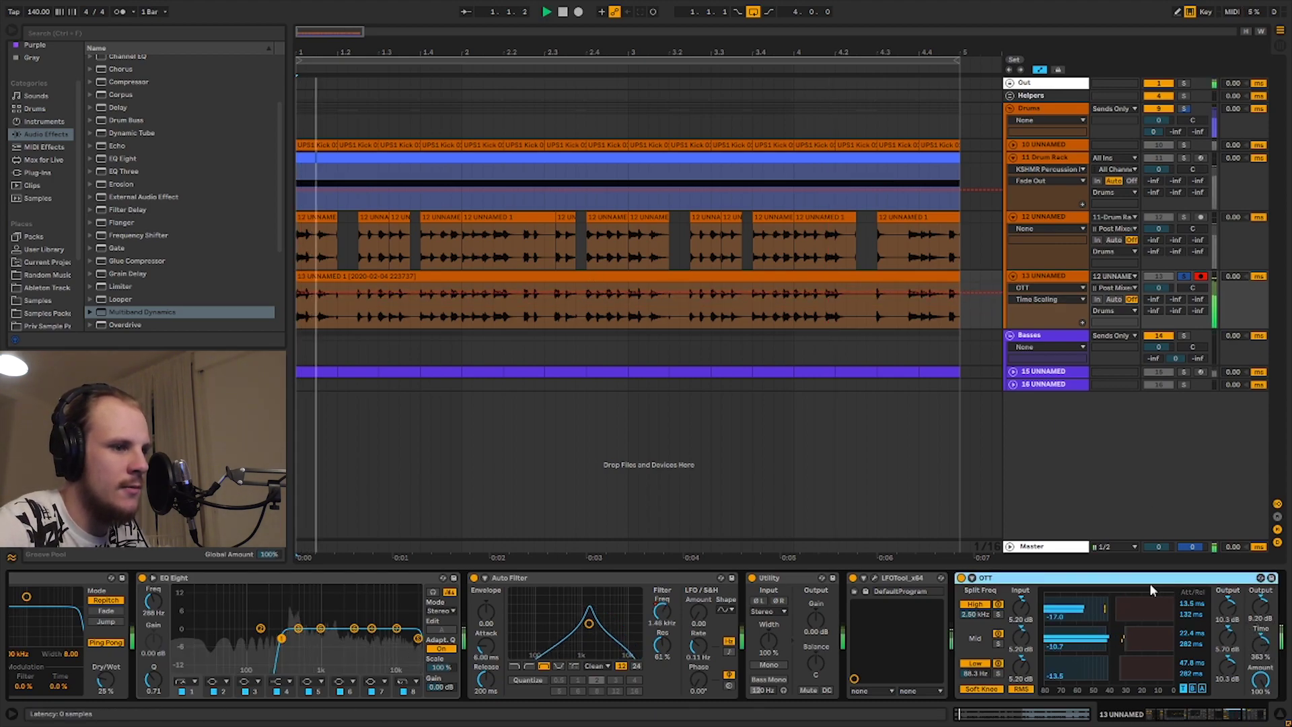
{"action": "mouse_move", "coordinate": [1260, 681]}
{"action": "left_mouse_down"}
{"action": "mouse_move", "coordinate": [1260, 714]}
{"action": "mouse_move", "coordinate": [1260, 704]}
{"action": "left_mouse_up"}
{"action": "left_click_drag", "start_coordinate": [1227, 637], "coordinate": [1227, 655]}
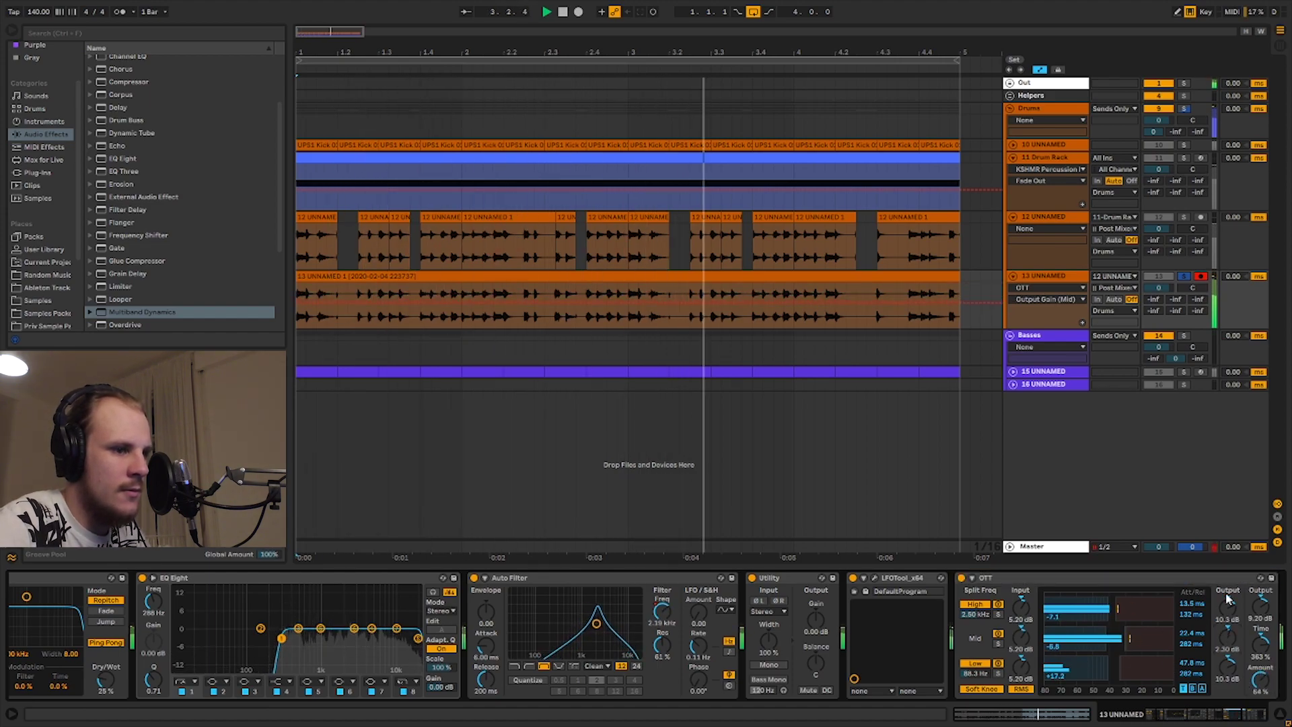
Raise OTT's High output gain to 13.5 dB and lower the Delay's Dry/Wet to 14% while the loop plays.
{"action": "left_click_drag", "start_coordinate": [1227, 606], "coordinate": [1227, 590]}
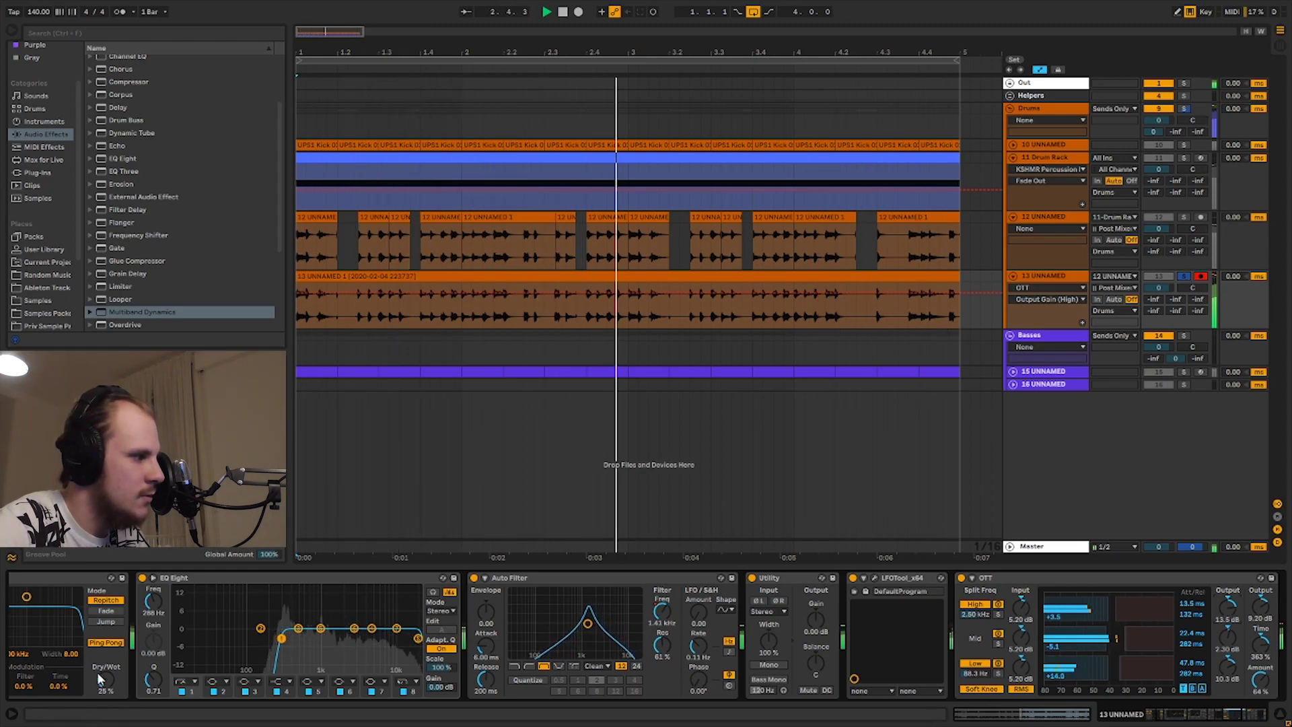
{"action": "left_click_drag", "start_coordinate": [102, 678], "coordinate": [103, 693]}
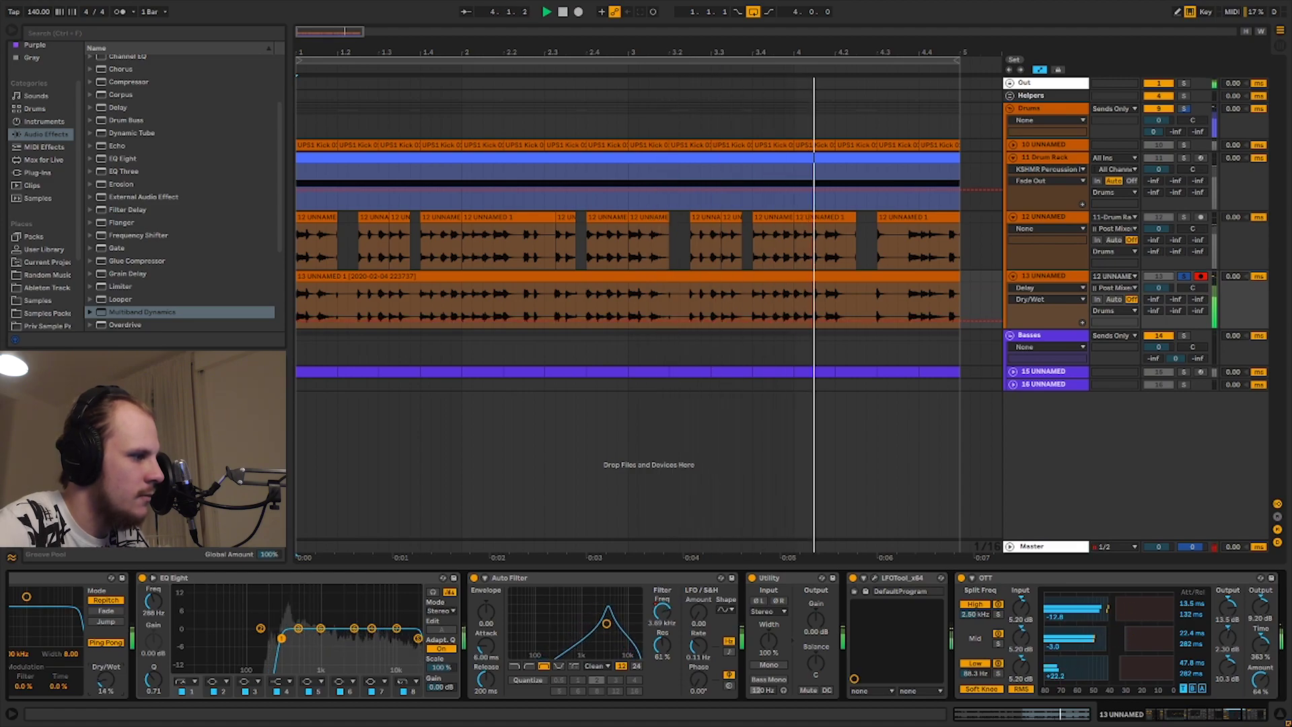
Unsolo the resampled percussion track 13 and mute the original Drum Rack track to hear the loop in the mix.
{"action": "left_click", "coordinate": [1184, 277]}
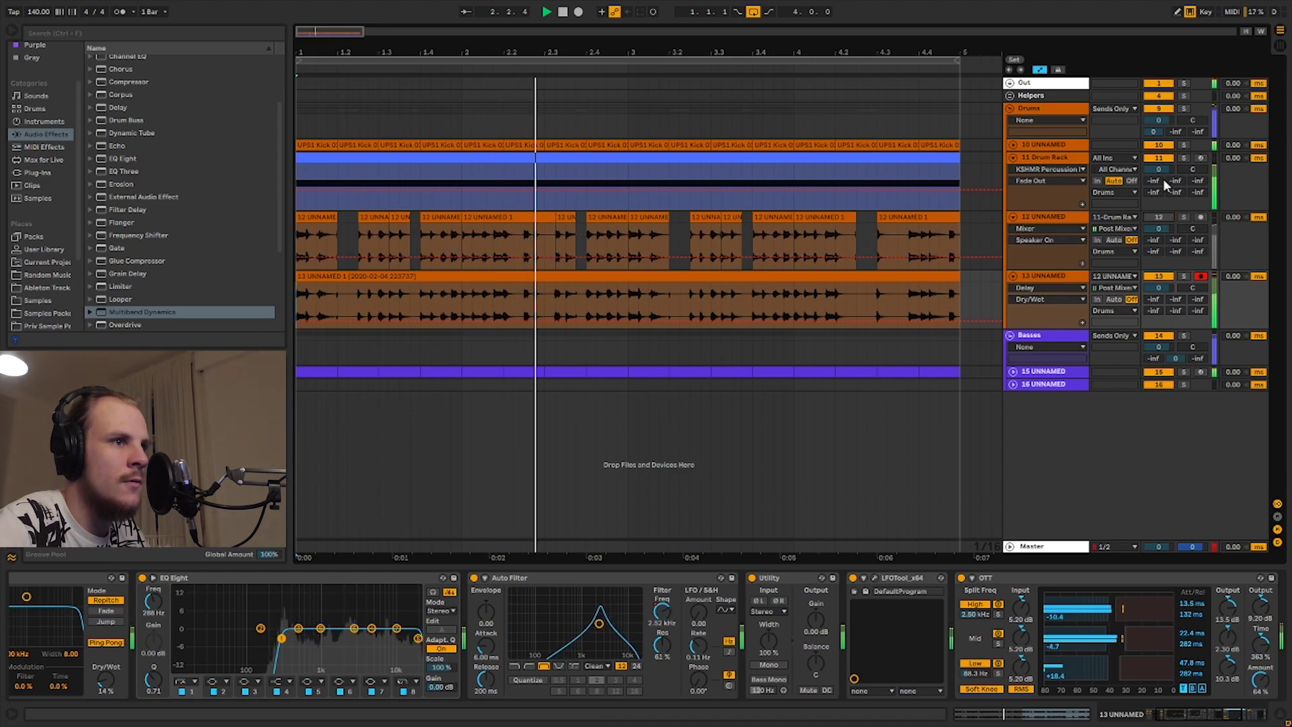
{"action": "left_click", "coordinate": [1163, 159]}
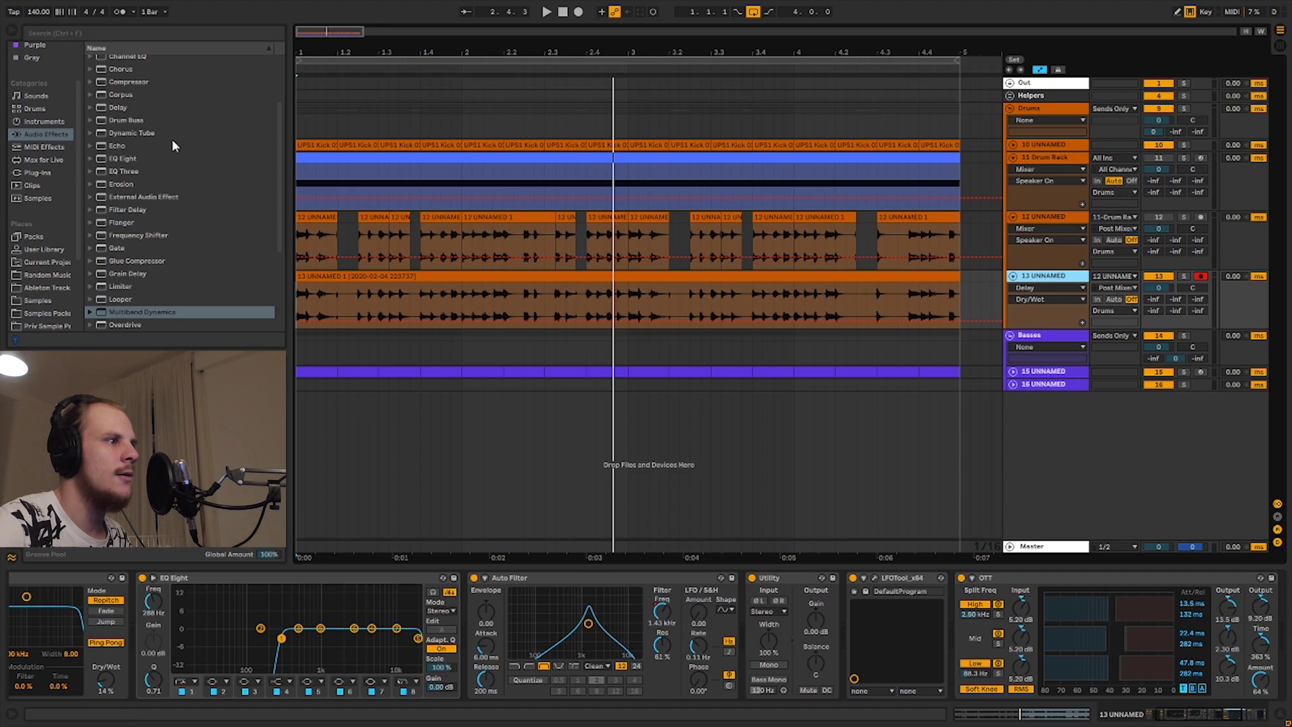
Review the device chains of the Drum Rack track and resampled track 13, and open the resampled clip's sample settings.
{"action": "left_click", "coordinate": [1059, 158]}
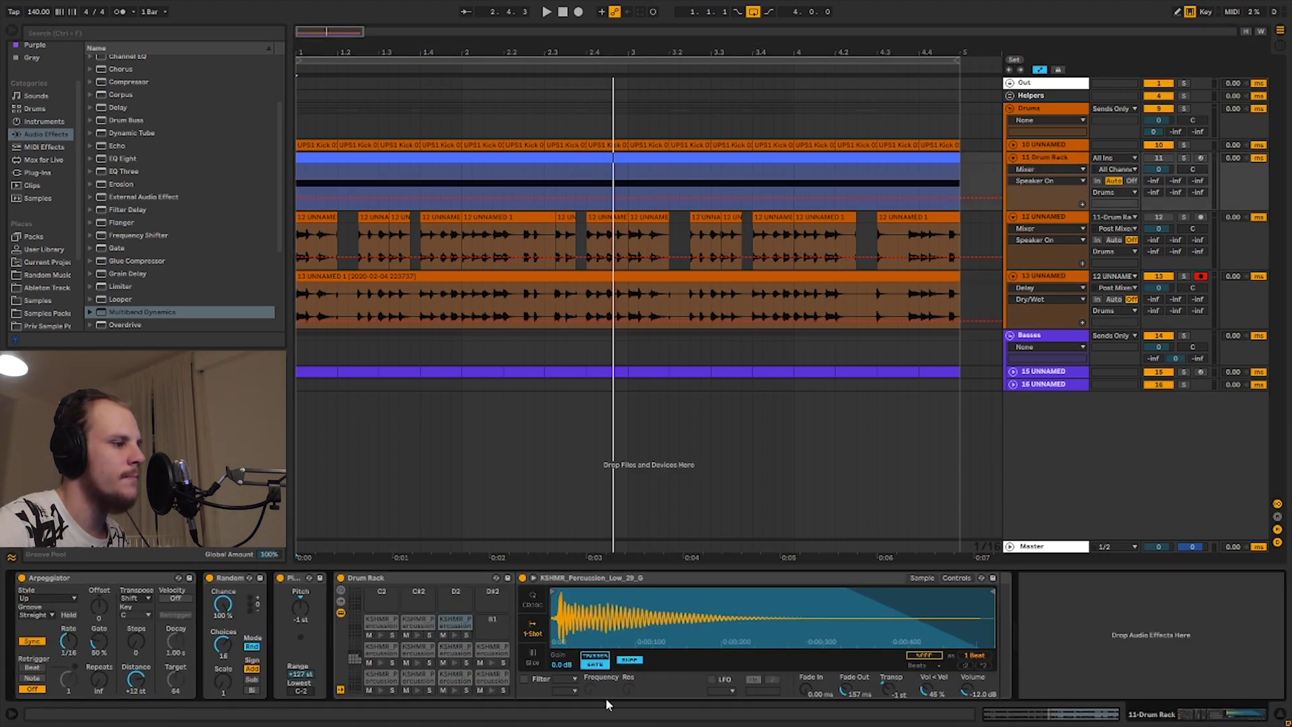
{"action": "left_click", "coordinate": [1050, 277]}
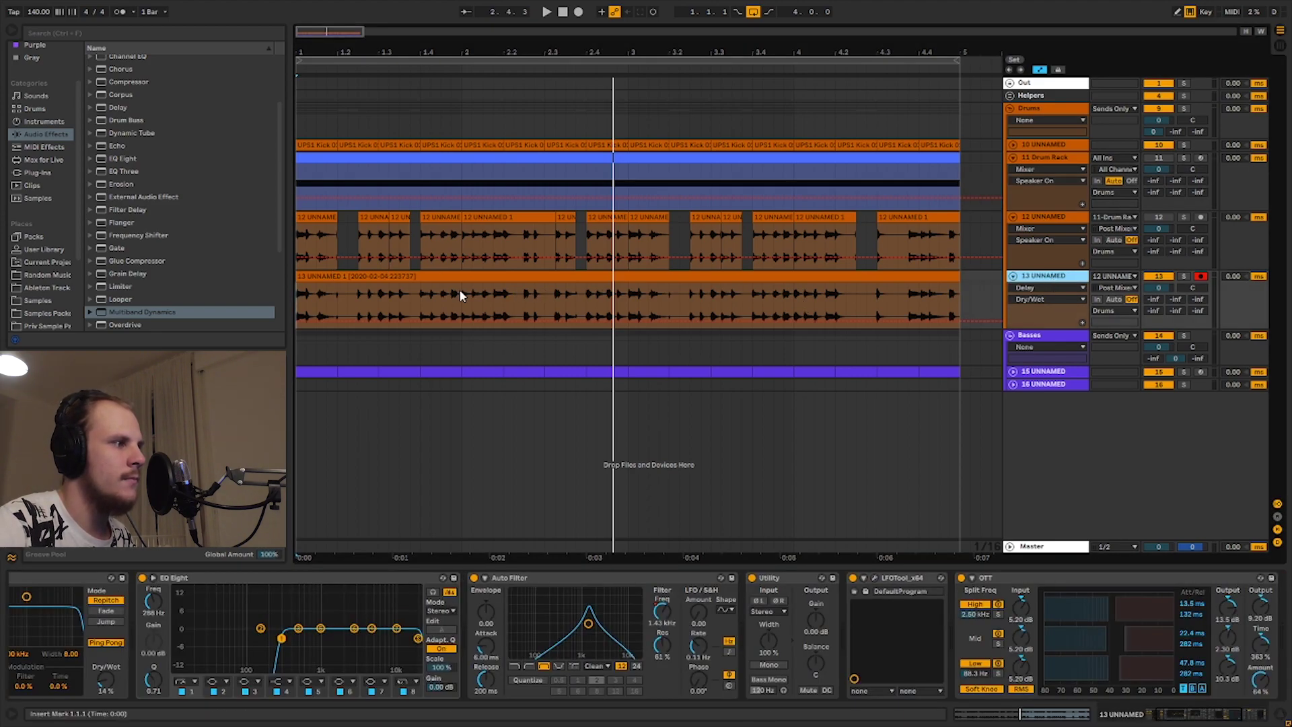
{"action": "left_click_drag", "start_coordinate": [414, 290], "coordinate": [607, 296]}
{"action": "left_click", "coordinate": [421, 303]}
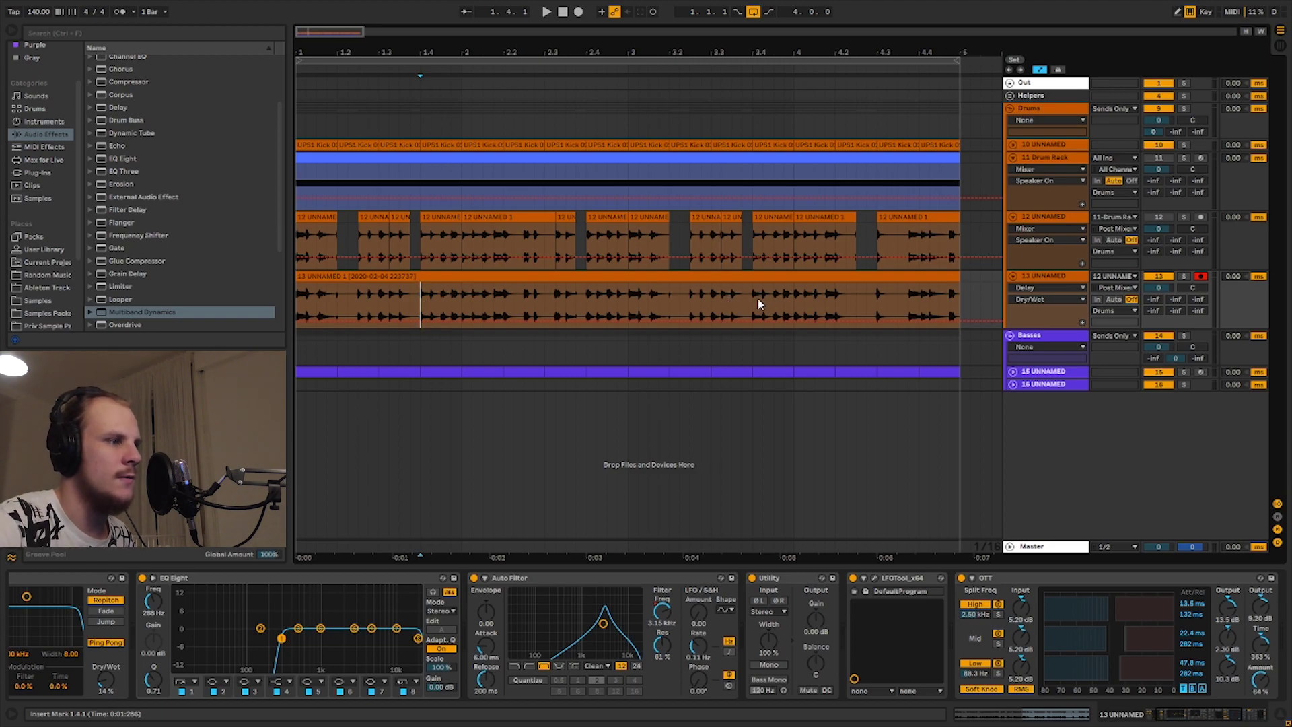
{"action": "double_click", "coordinate": [841, 276]}
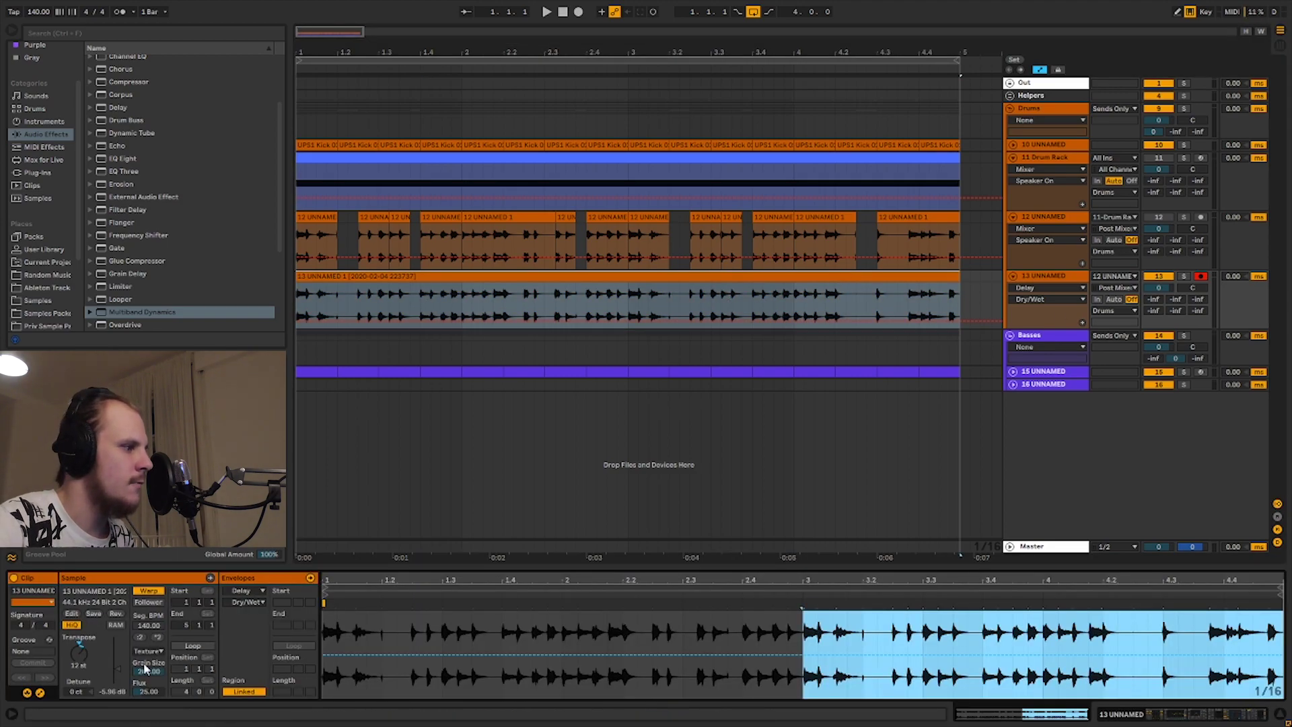